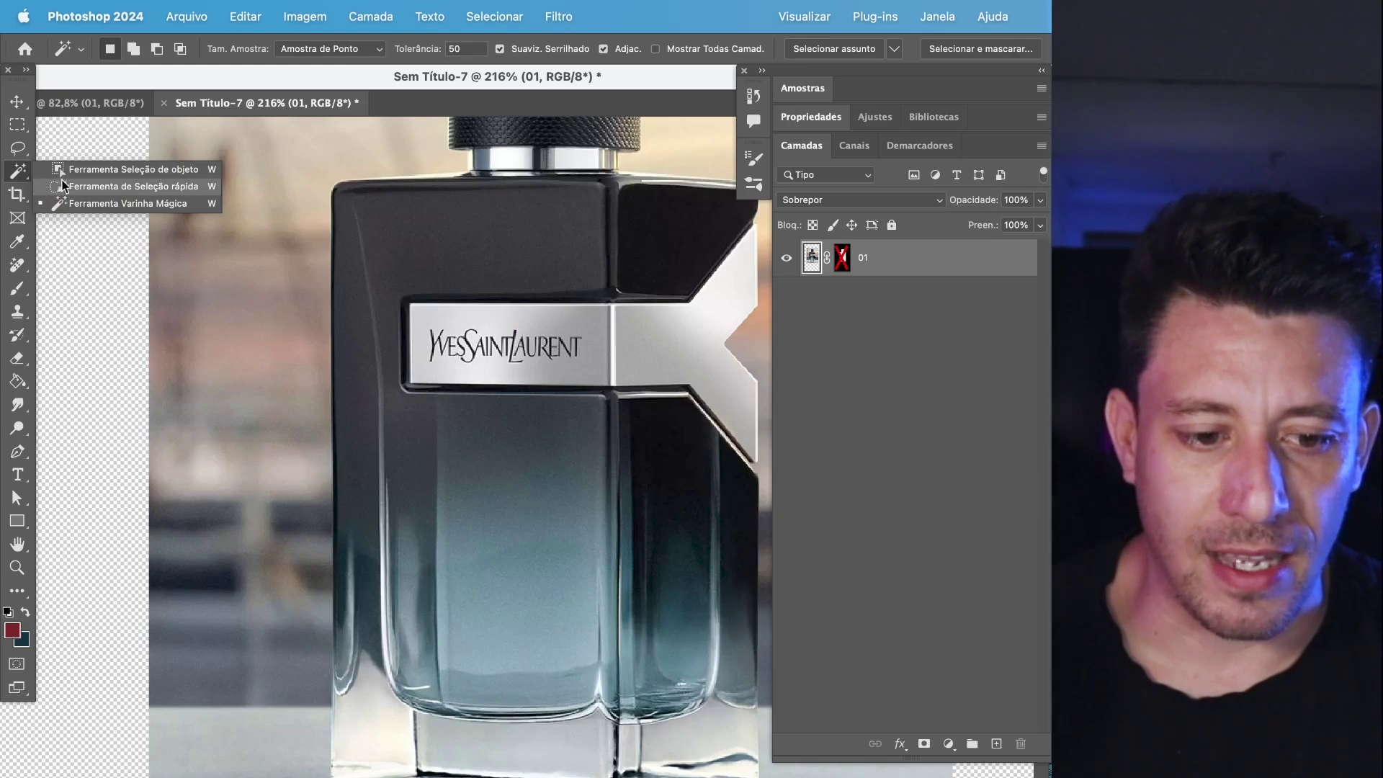
- Activate the Object Selection tool and set the Select Subject processing mode to Nuvem (cloud)
click(115, 168)
scroll(528, 284, down, 2)
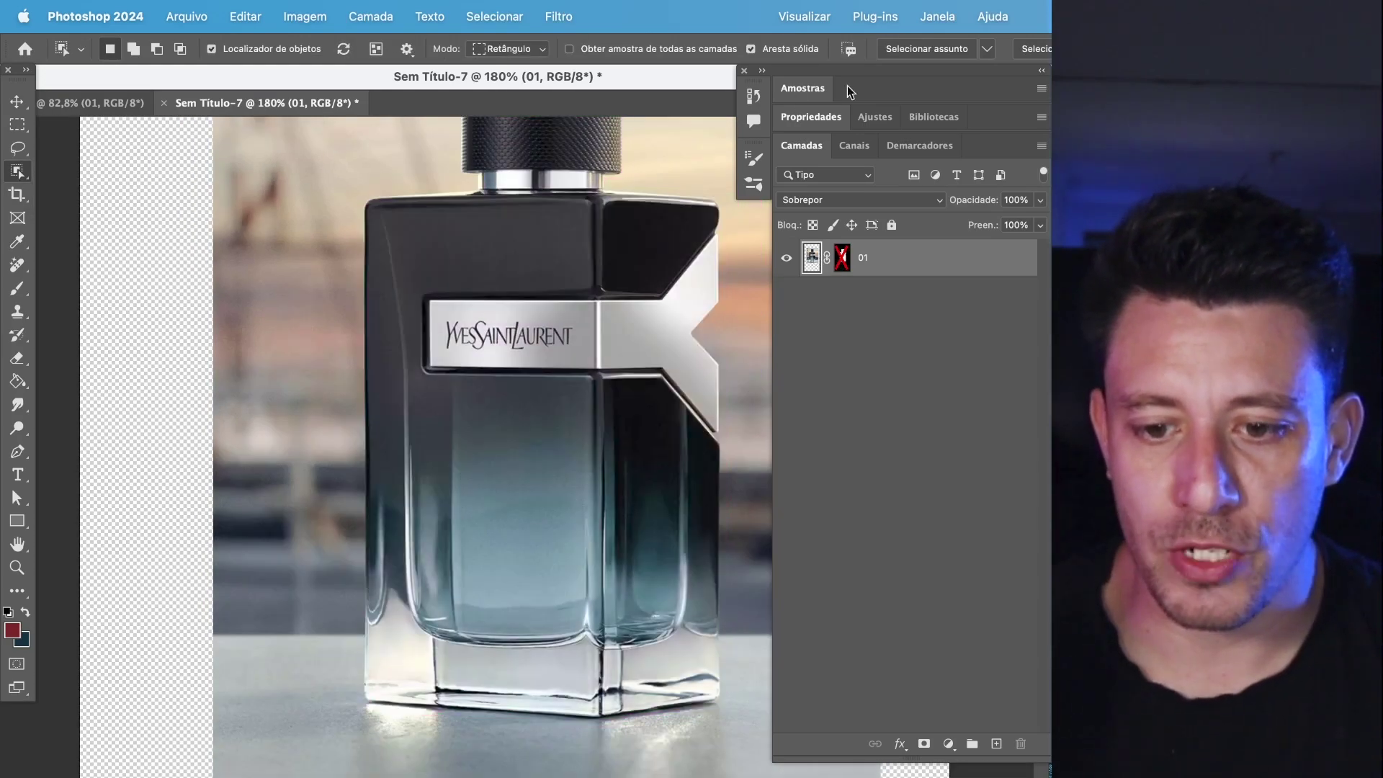
click(988, 51)
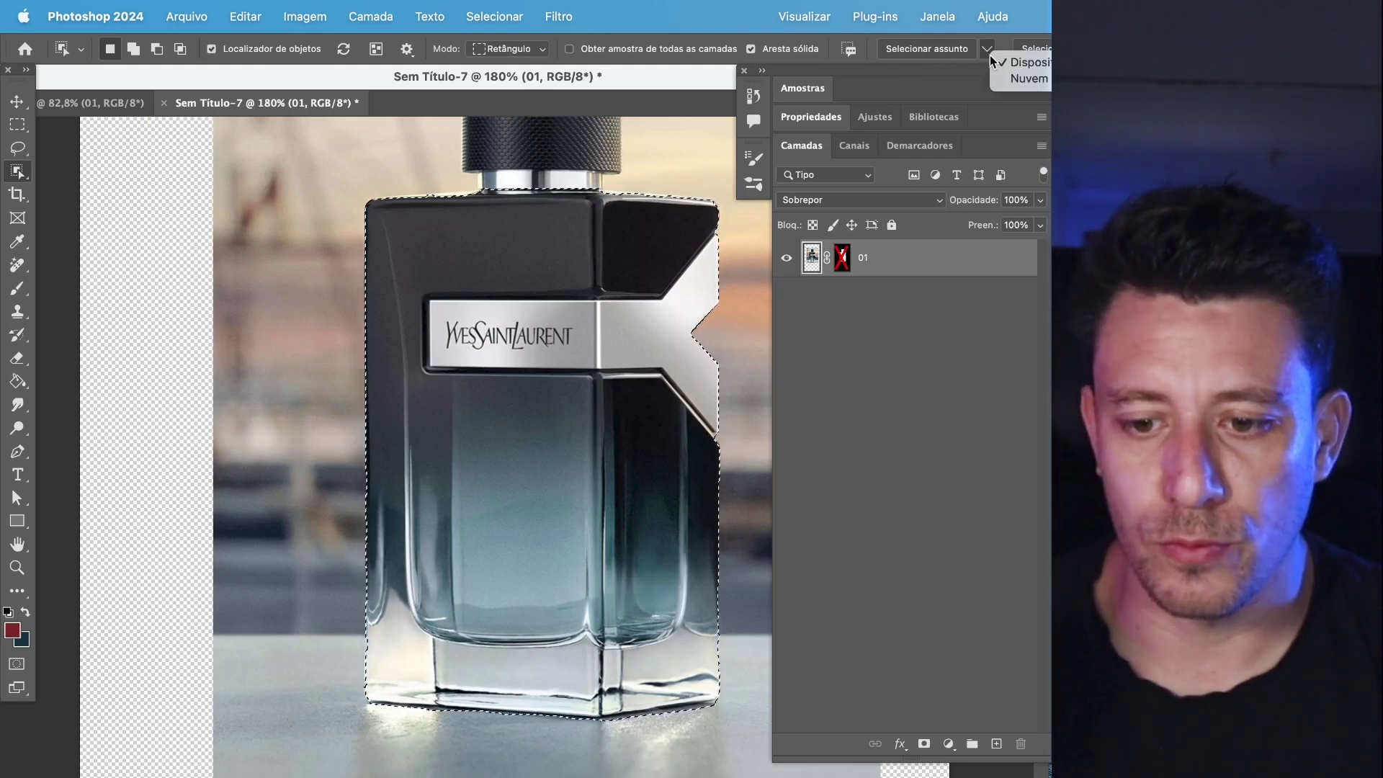
click(1029, 78)
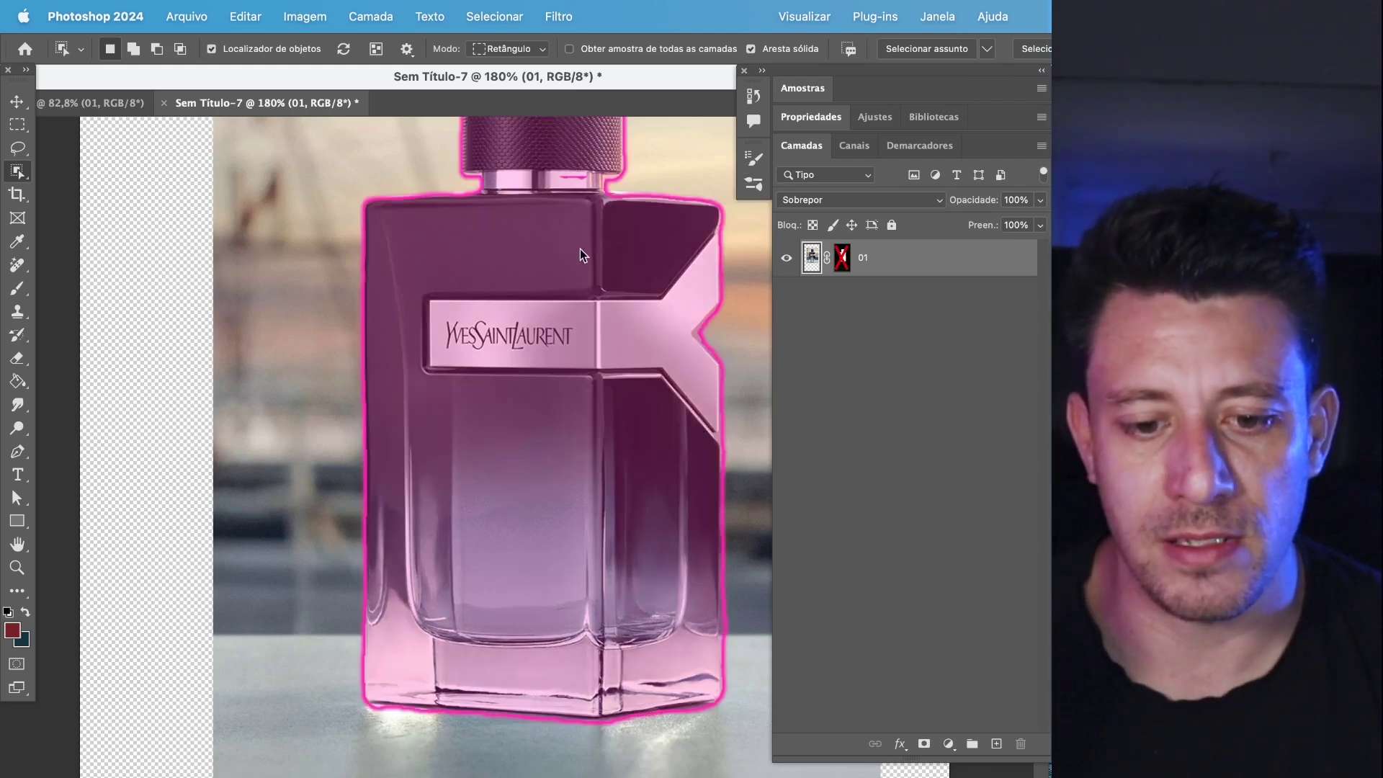
- Try selecting the perfume bottle's body and cap with the Object Selection tool, and clear the selection
click(565, 364)
alt+scroll(565, 364, down, 3)
drag(548, 378, 545, 386)
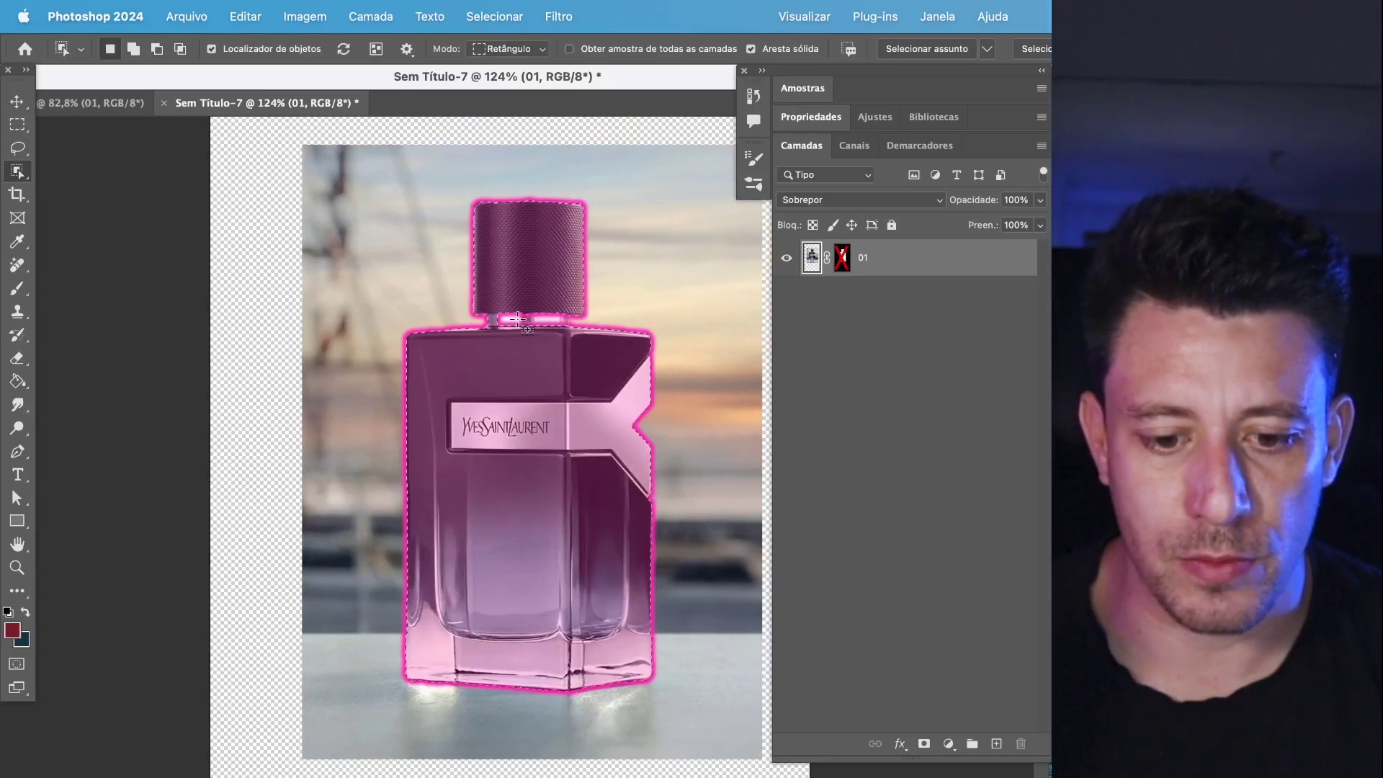
click(20, 123)
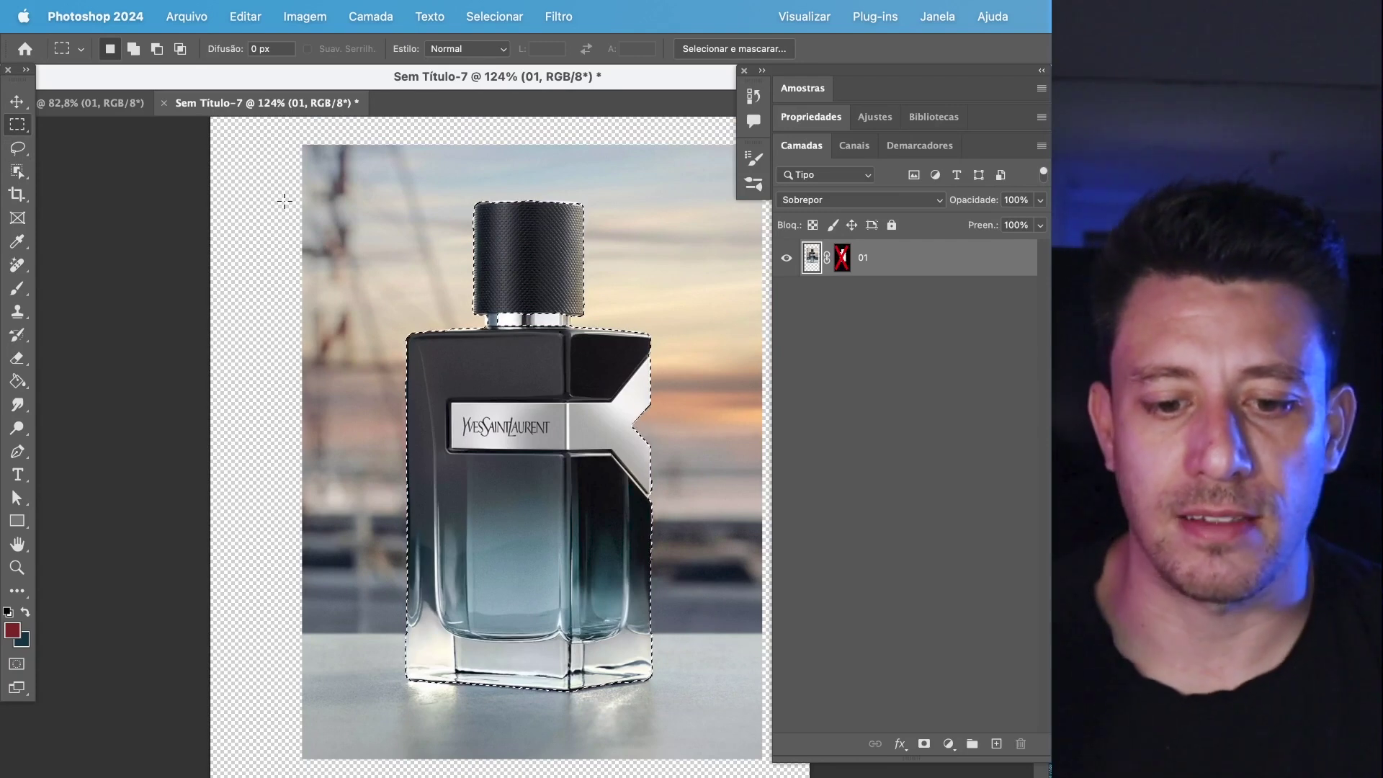
key(super+d)
- Start a Pen tool path along the straight left edge of the bottle's body
click(11, 261)
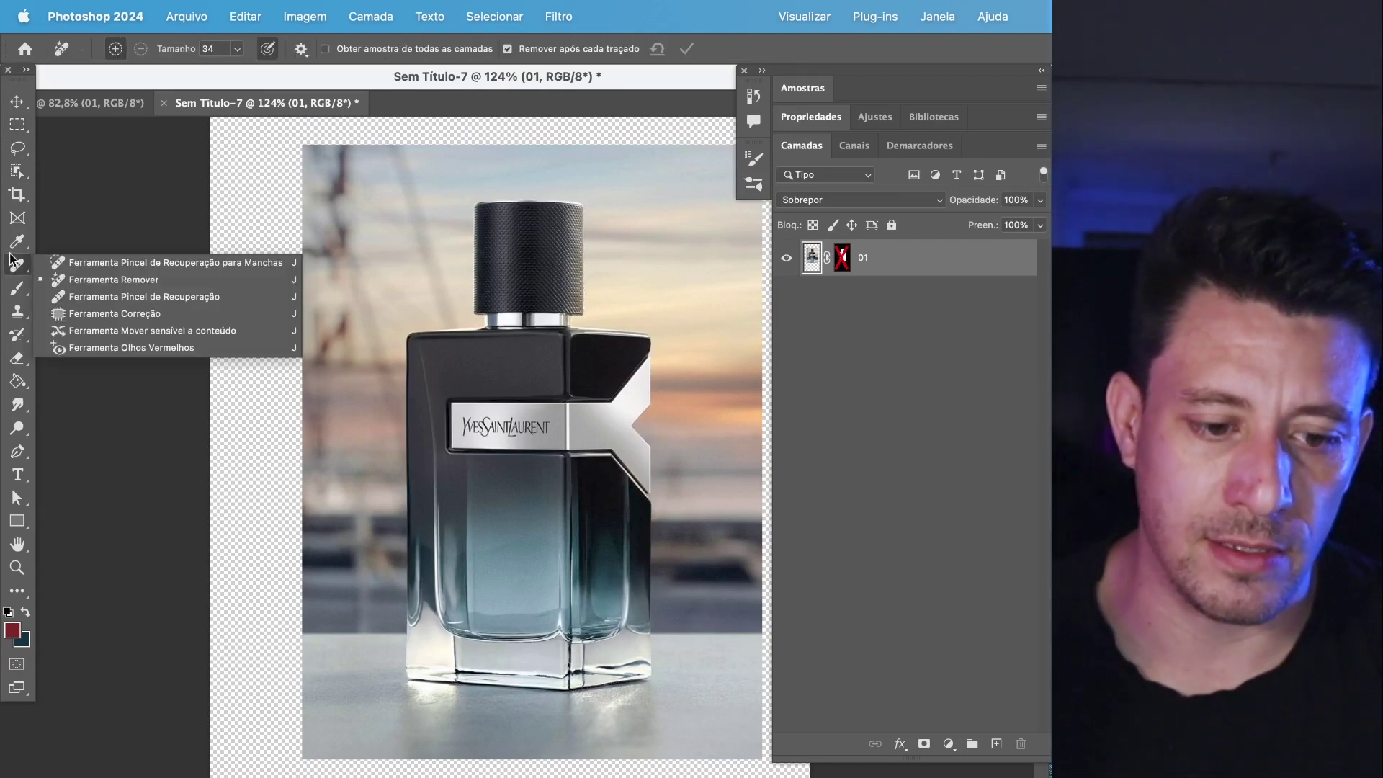
click(17, 452)
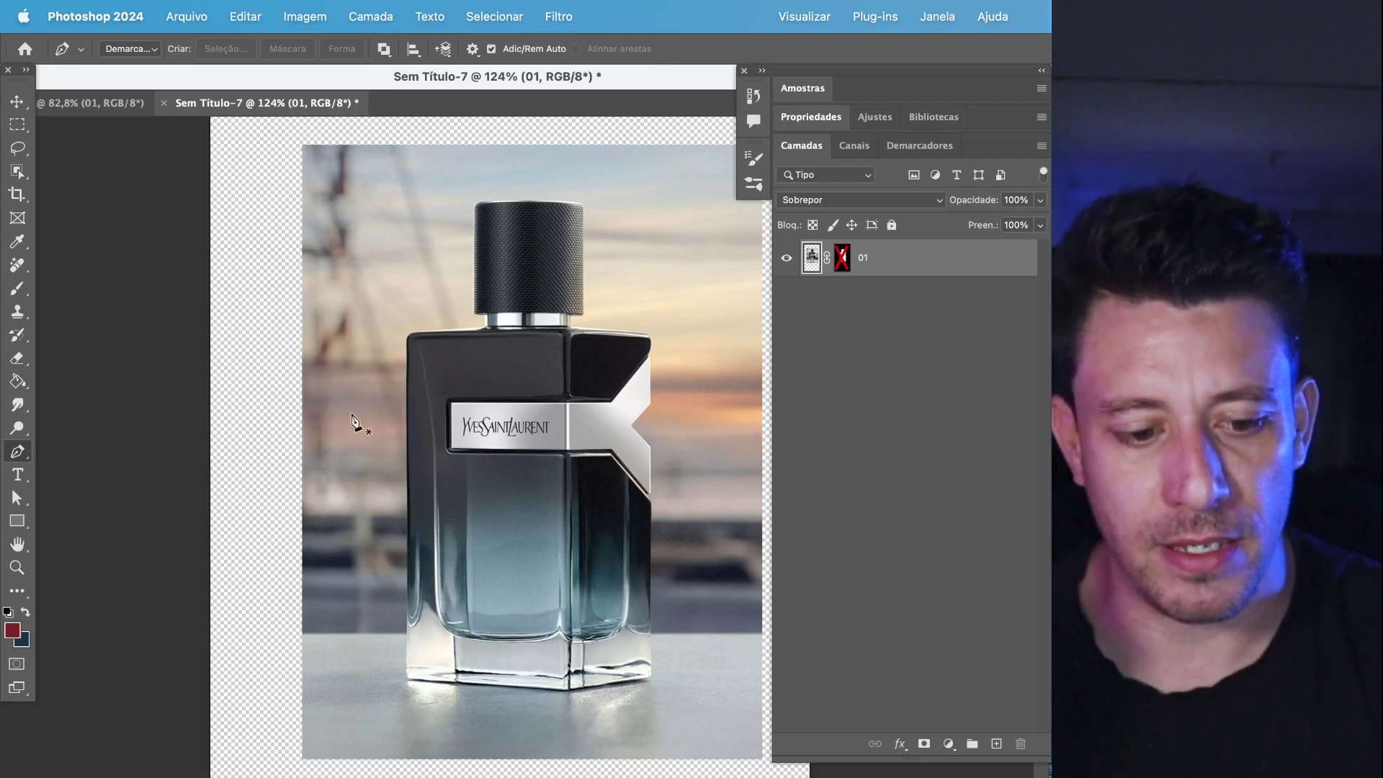
scroll(386, 377, up, 5)
click(523, 404)
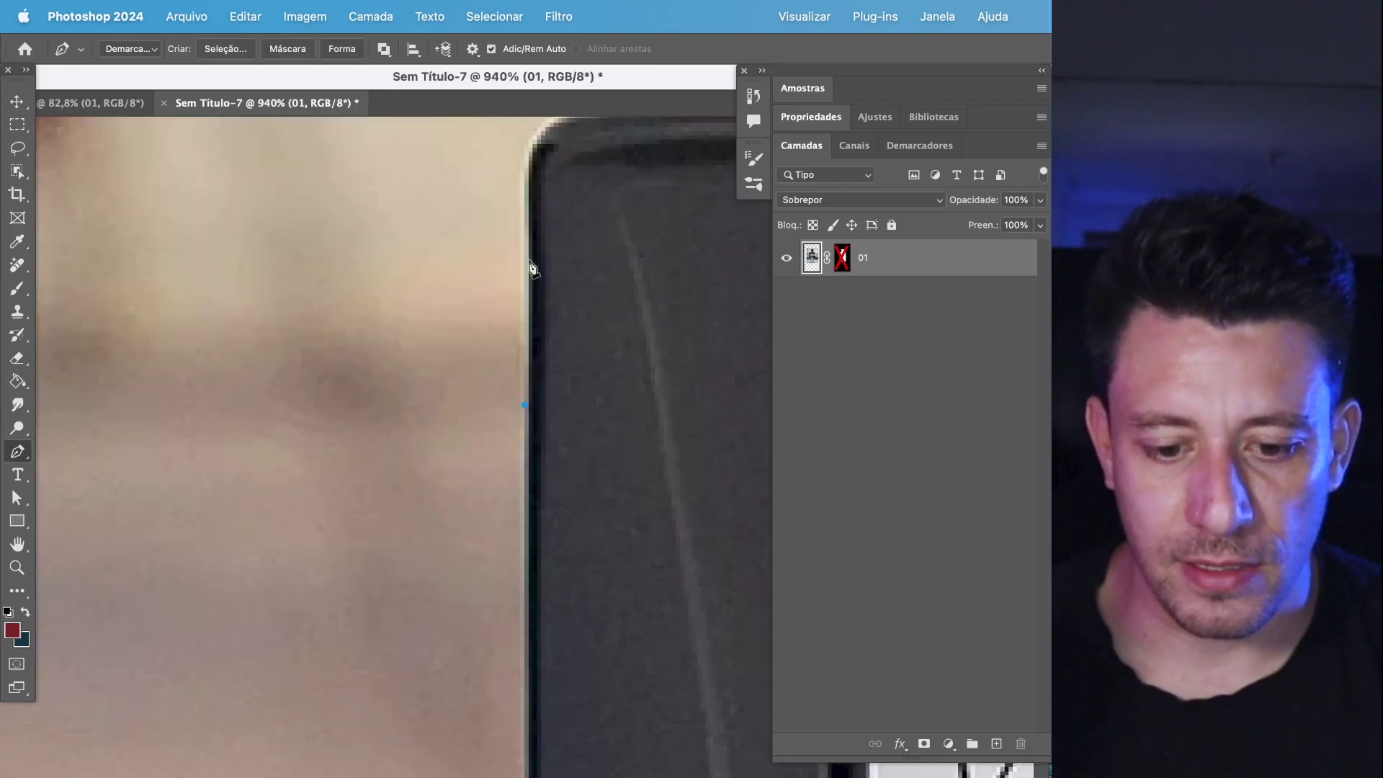
scroll(531, 268, up, 5)
click(430, 372)
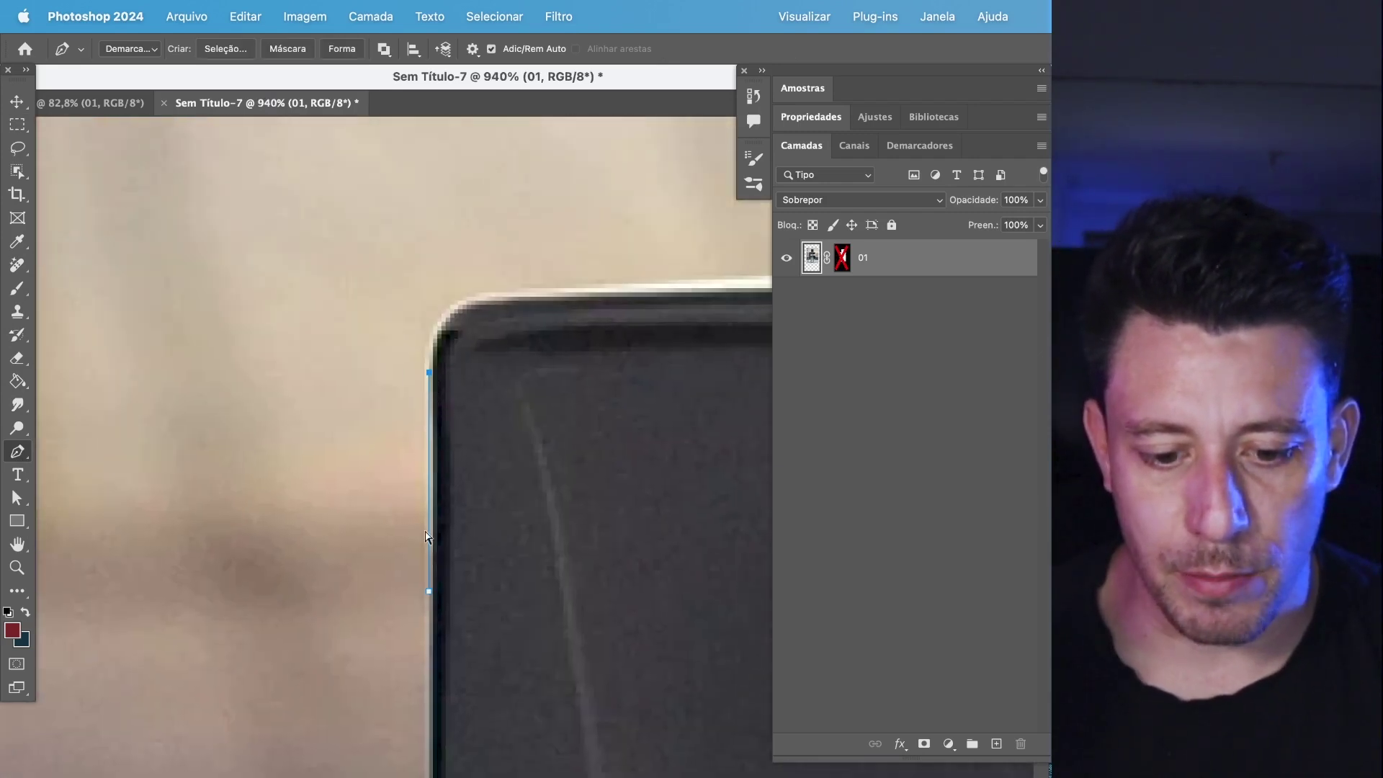
- Trace the left edge closely with the Pen tool and round the bottle's upper-left corner with a curved anchor point
scroll(436, 603, up, 3)
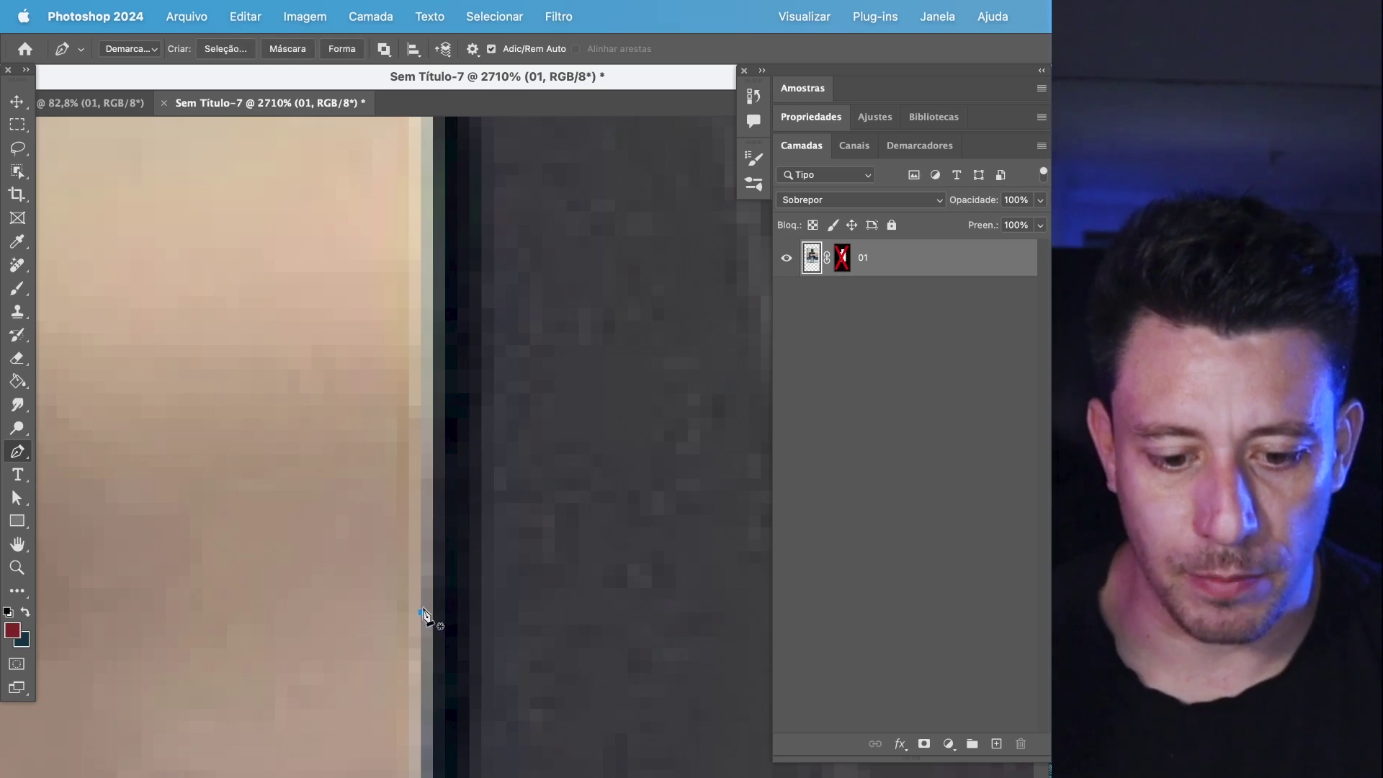
scroll(425, 616, up, 3)
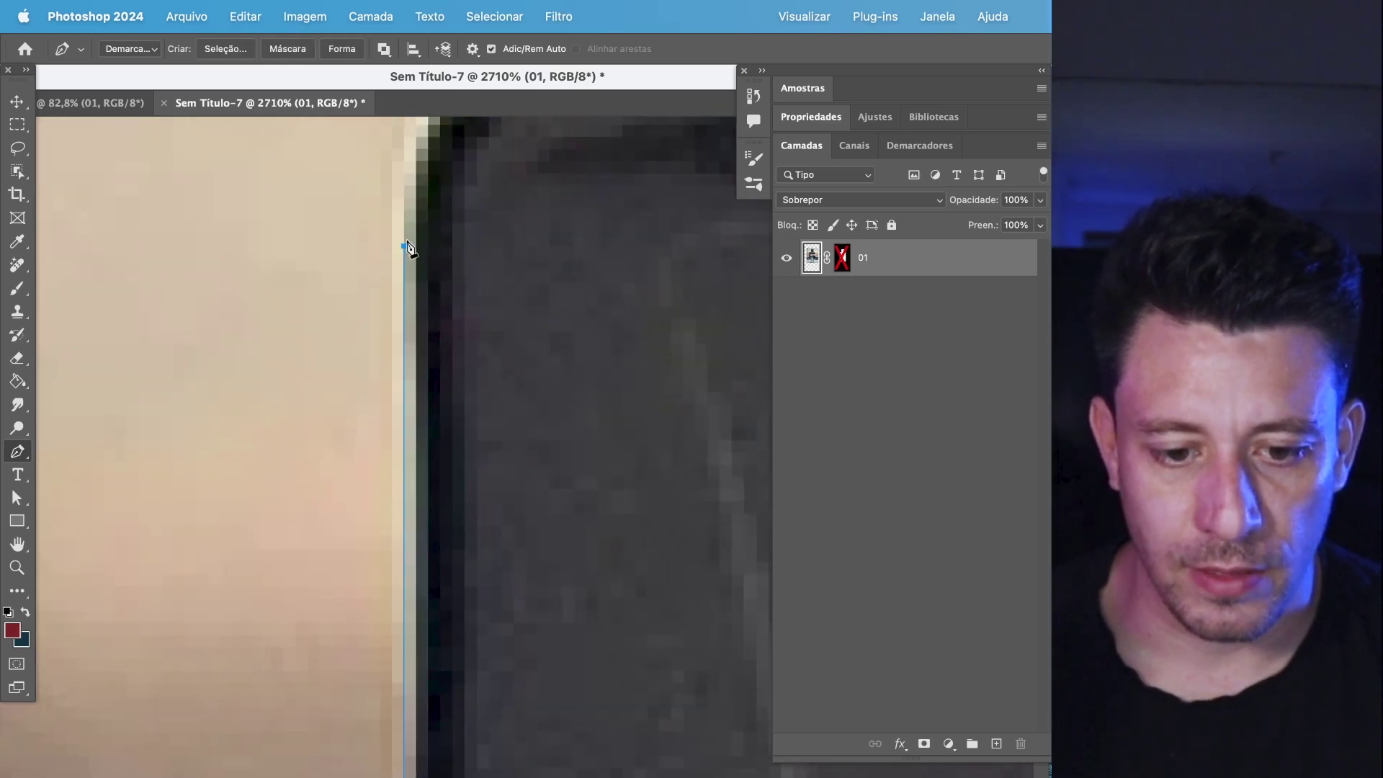
scroll(389, 309, up, 4)
scroll(389, 309, right, 3)
drag(392, 212, 441, 209)
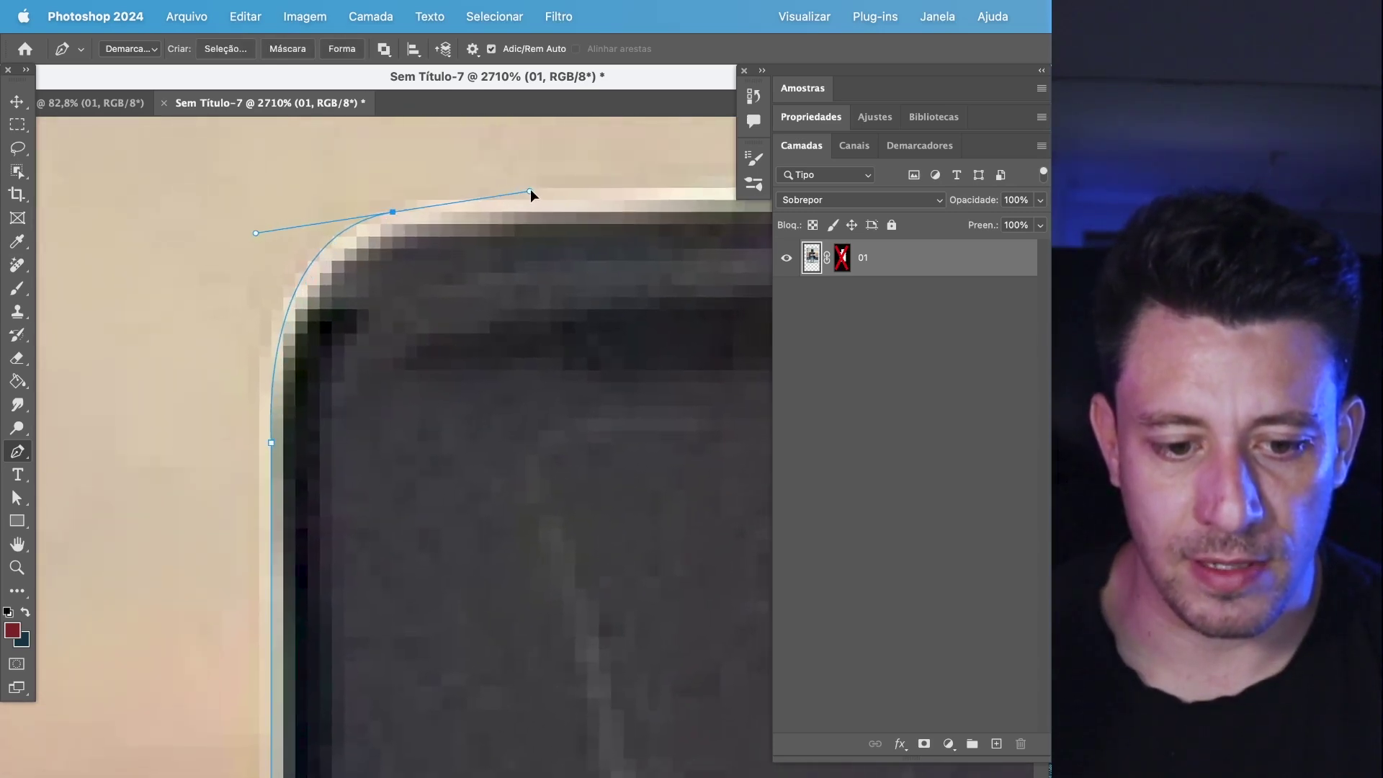
scroll(505, 426, down, 5)
scroll(510, 451, down, 6)
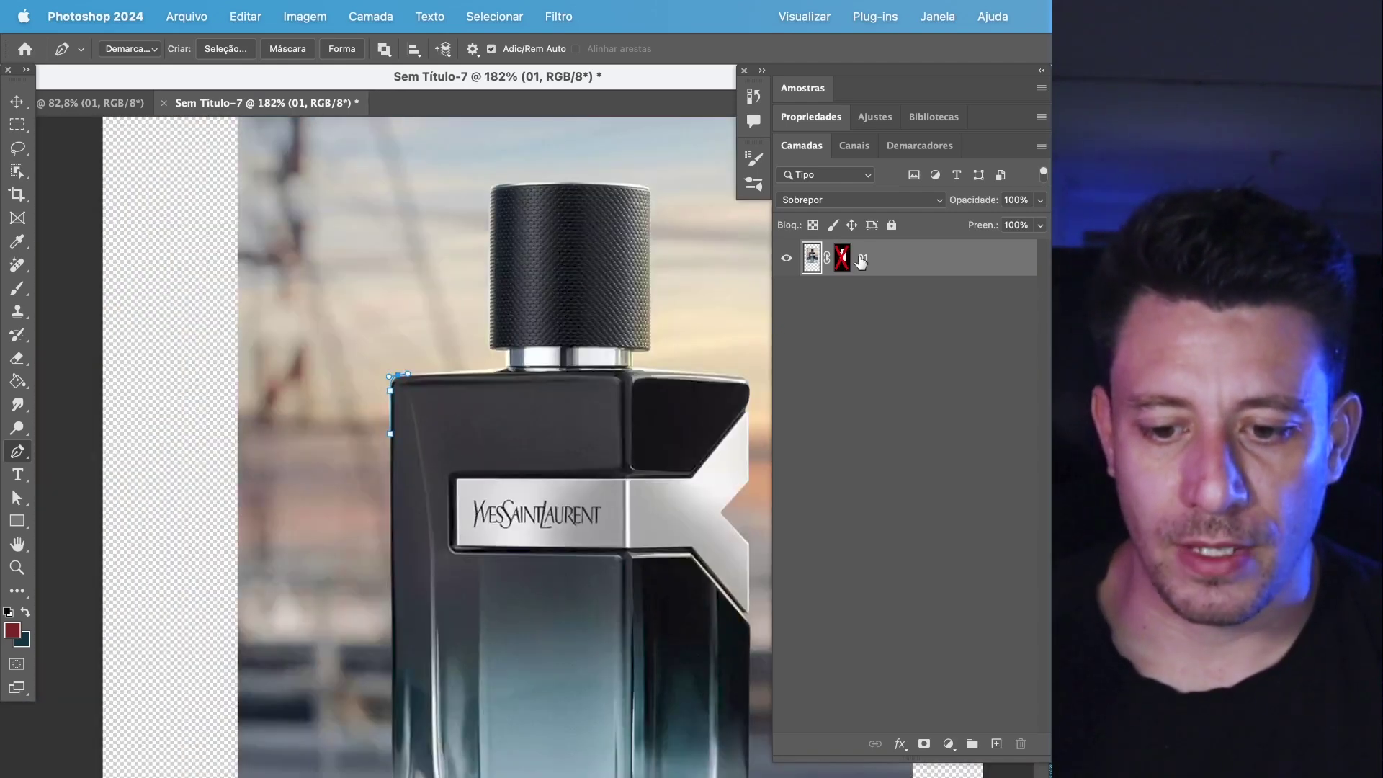
- Re-enable the layer mask on layer 01 and load it as a selection around the bottle
shift+click(845, 257)
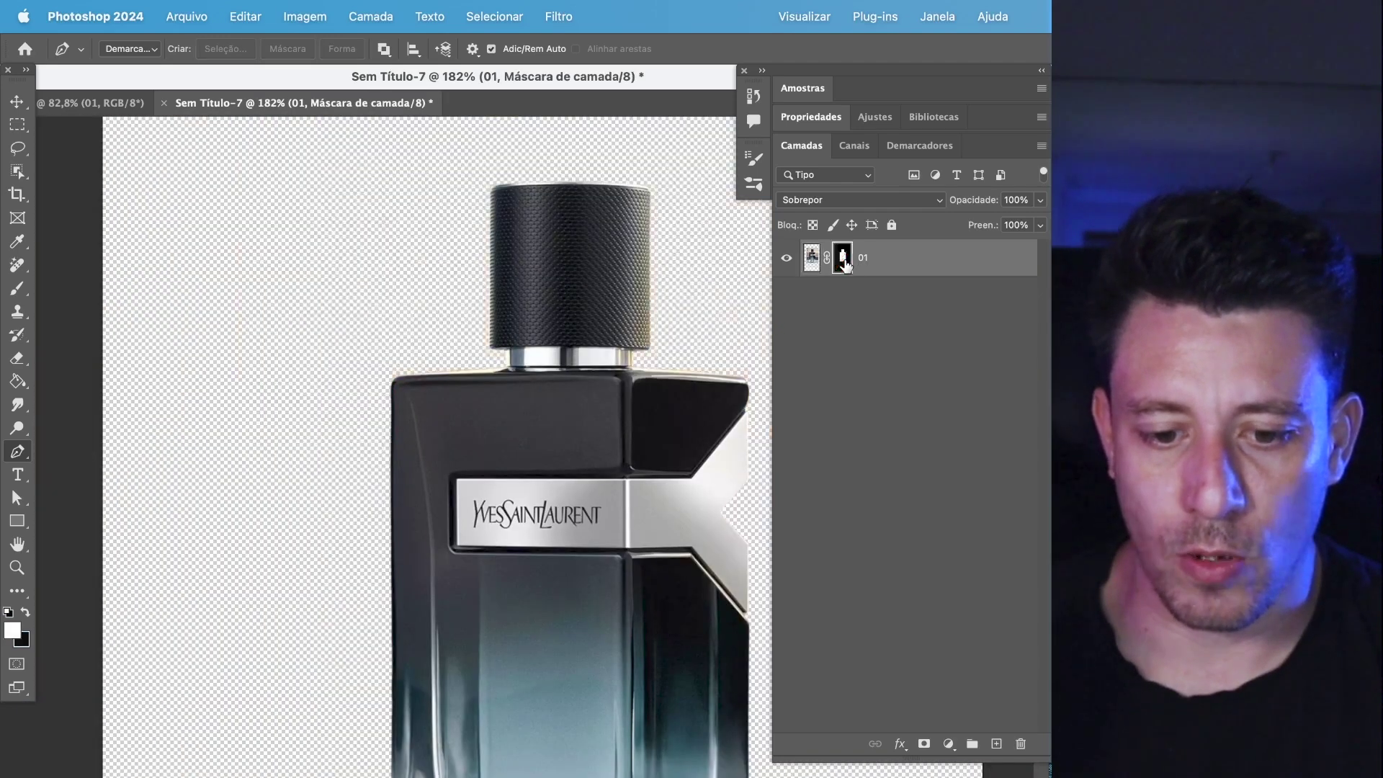
right_click(851, 260)
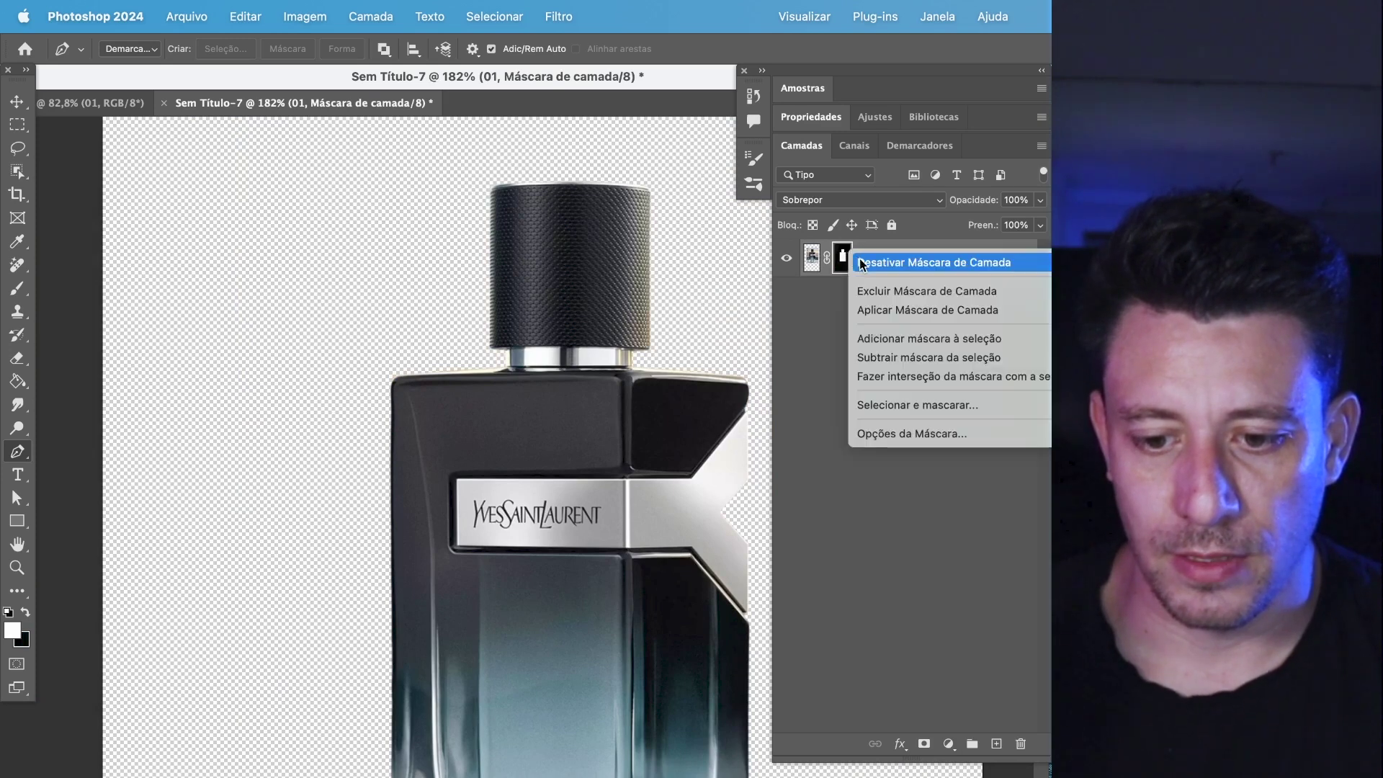
click(844, 256)
super+click(843, 261)
- Delete the layer mask from layer 01 and create a new mask from the active bottle selection
right_click(843, 261)
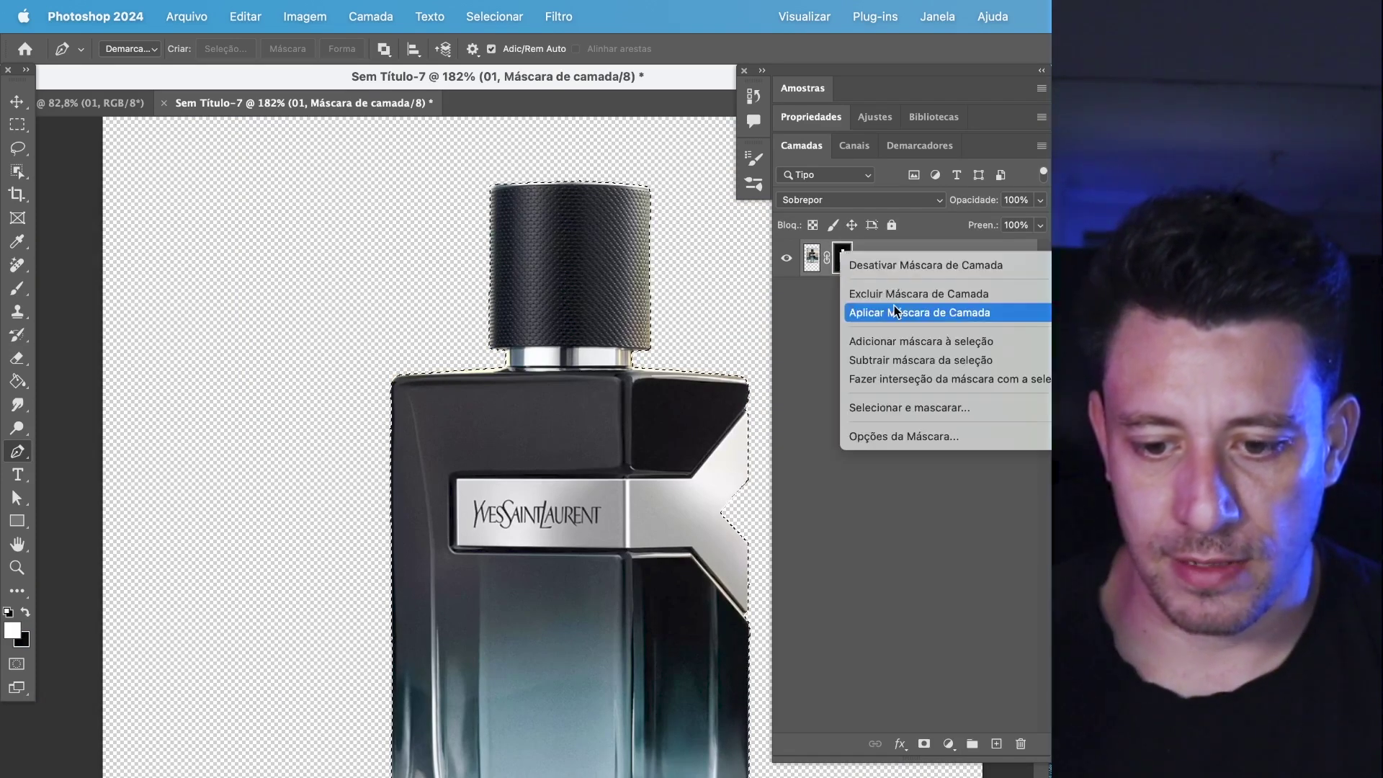
click(896, 296)
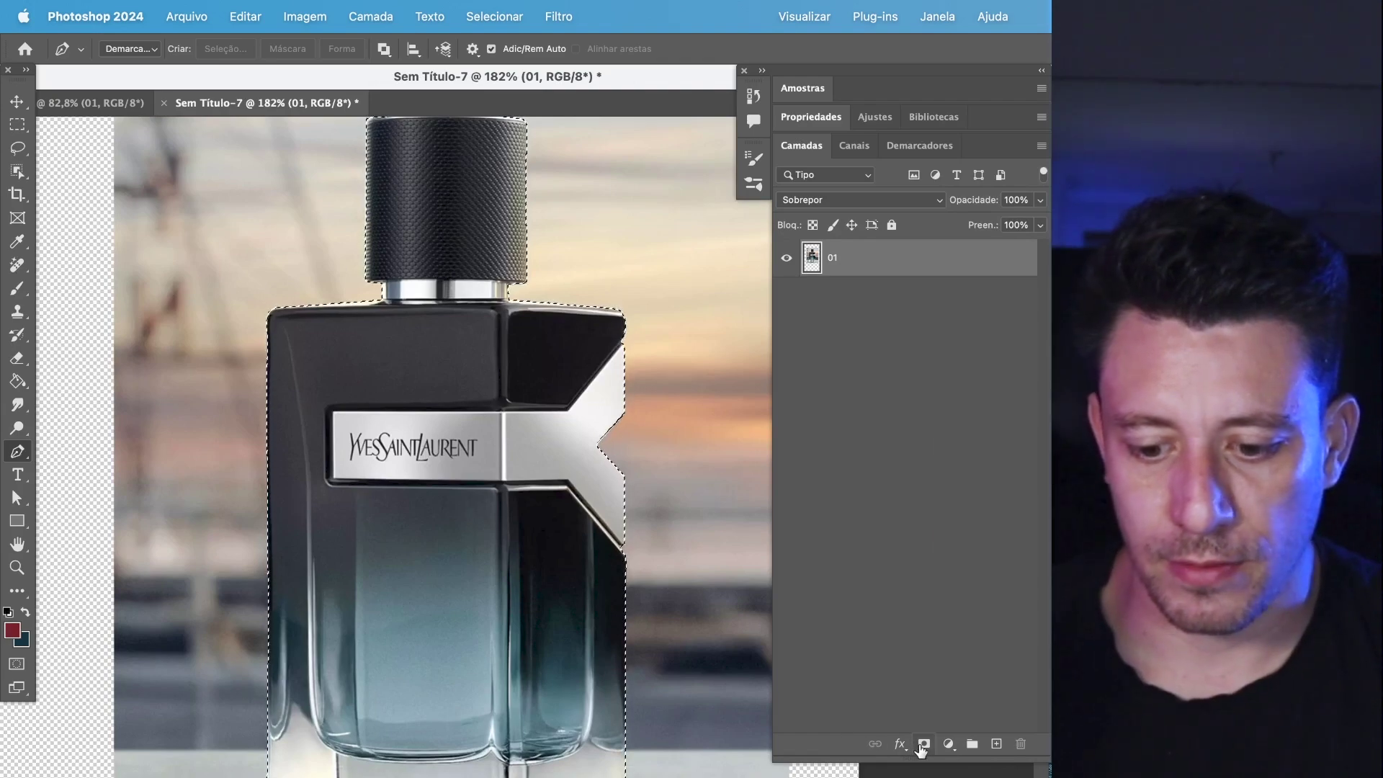
click(923, 746)
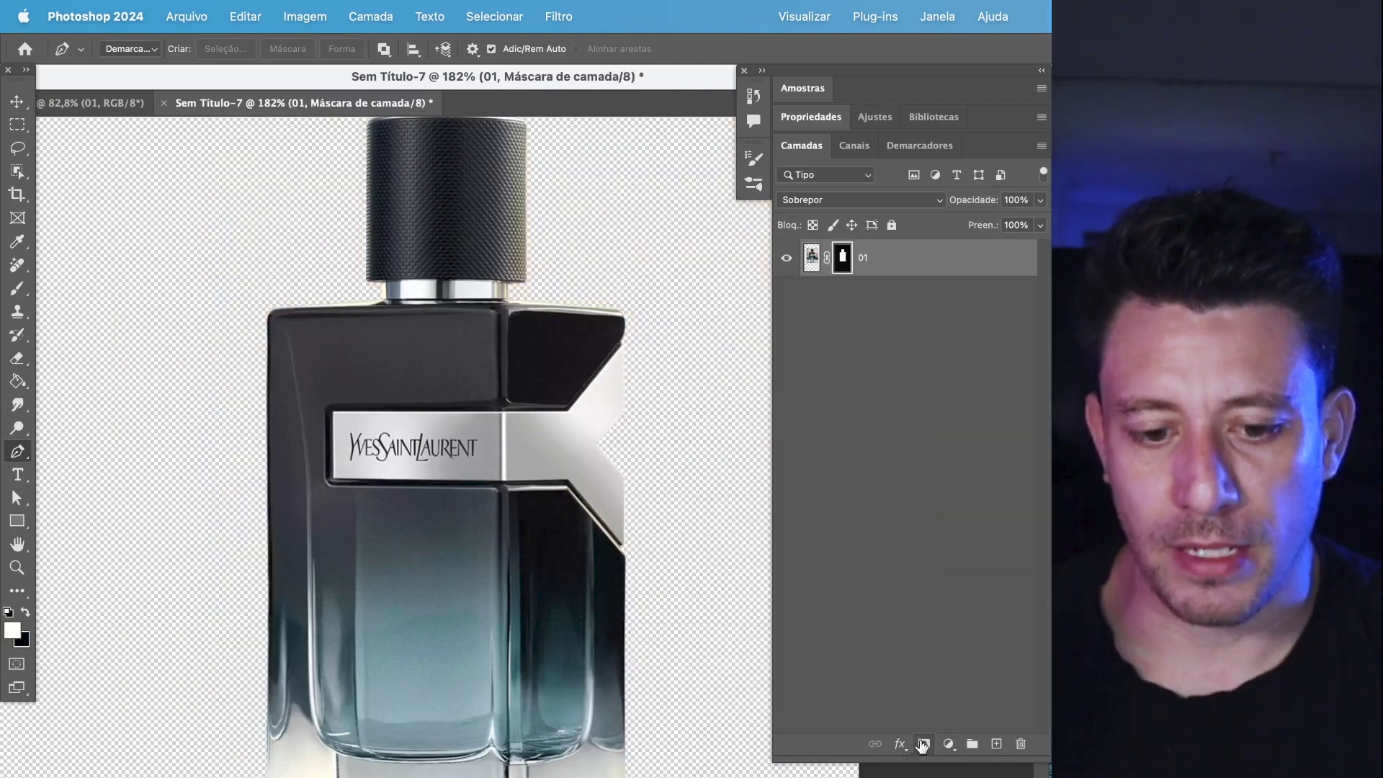
- Duplicate the masked layer 01 into a new document
scroll(582, 547, down, 5)
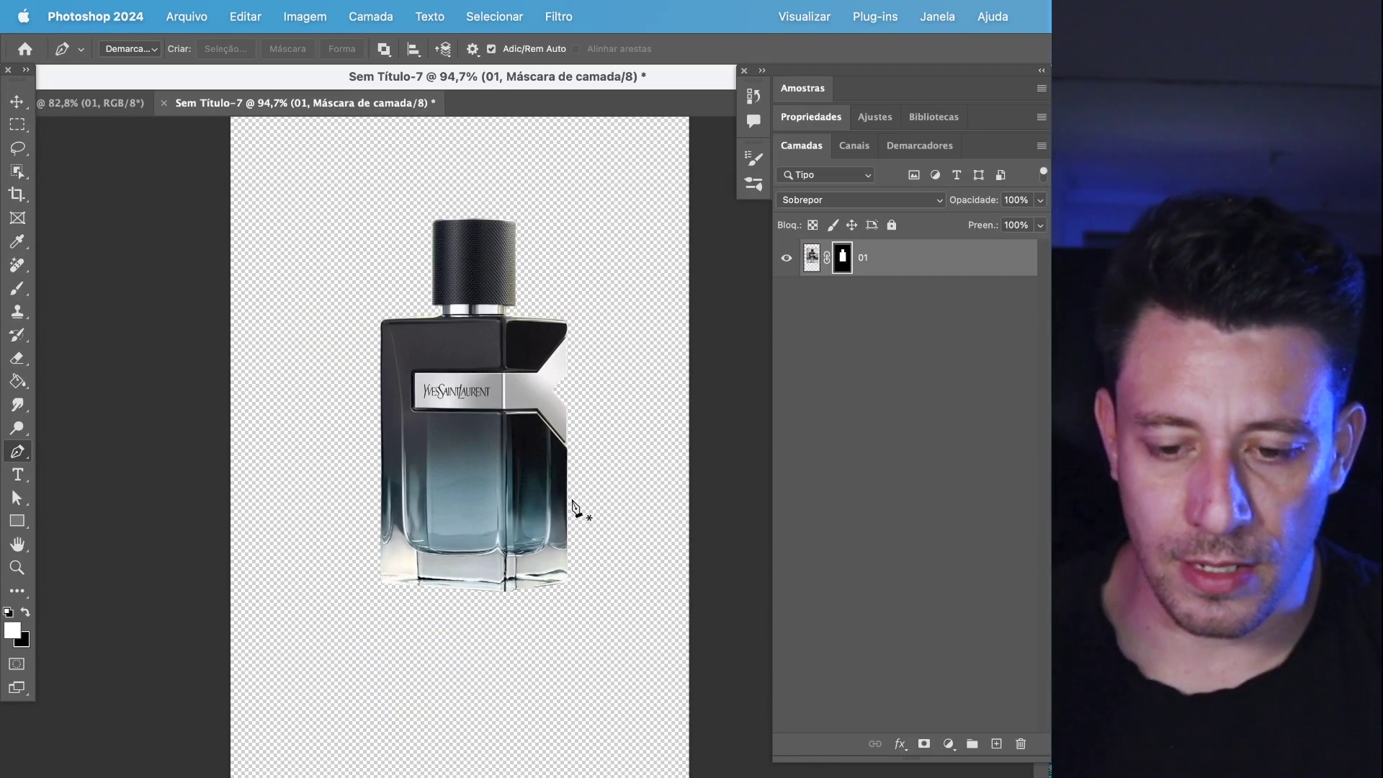
right_click(922, 261)
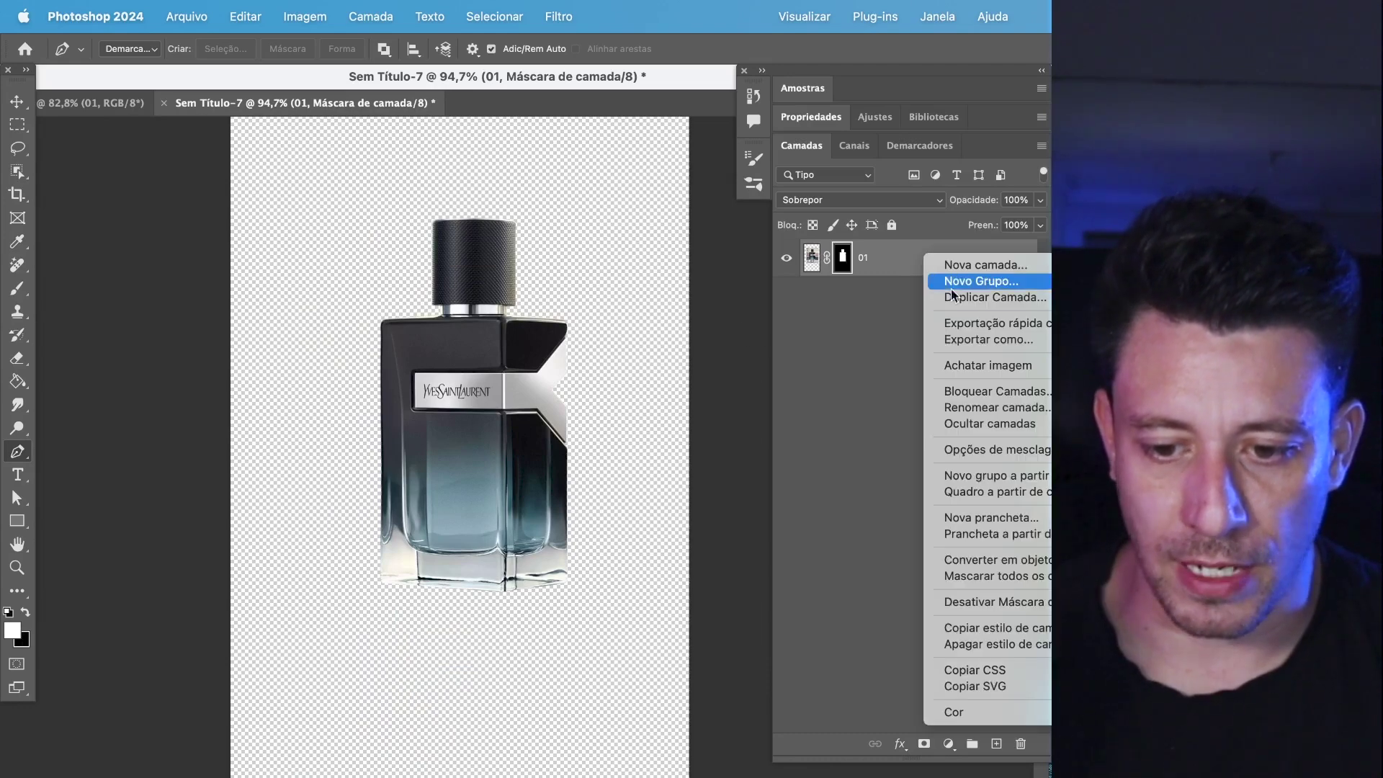
click(988, 297)
click(620, 460)
click(620, 479)
click(845, 397)
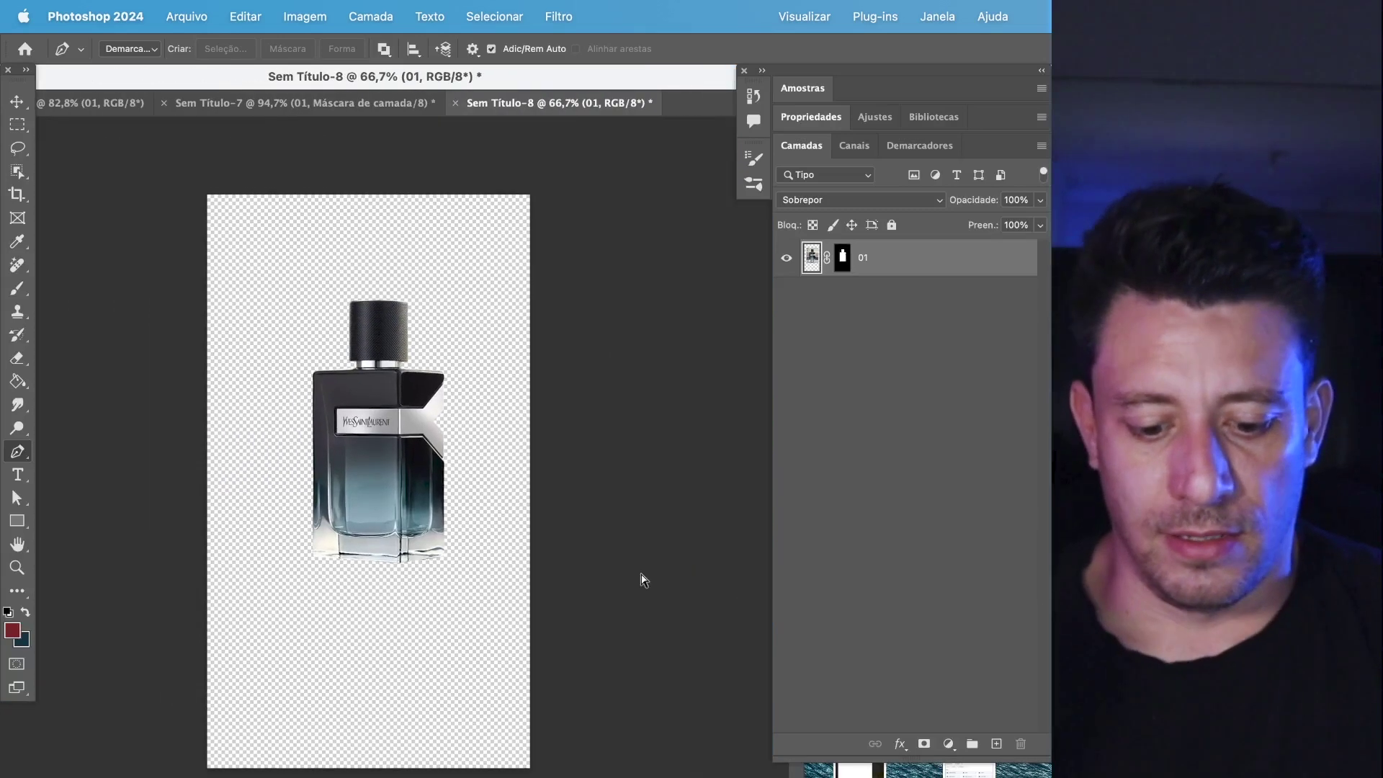
- Scale the bottle layer in the new document to about 186% and centre it vertically so the bottle nearly fills the canvas
key(super+t)
drag(492, 268, 591, 353)
scroll(562, 343, down, 5)
scroll(584, 244, down, 3)
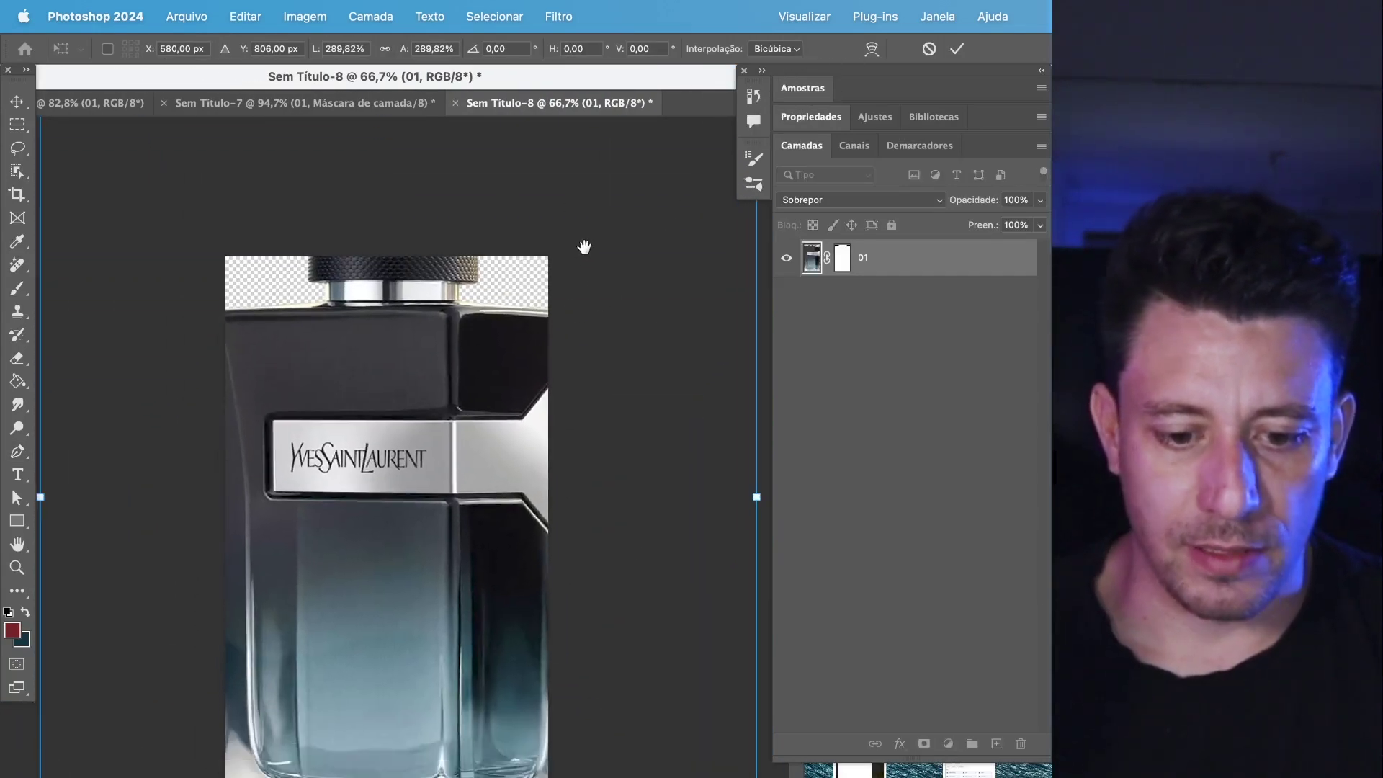
drag(652, 265, 626, 364)
drag(710, 247, 606, 347)
mouse_move(475, 445)
mouse_down()
mouse_move(475, 505)
mouse_move(475, 441)
mouse_up()
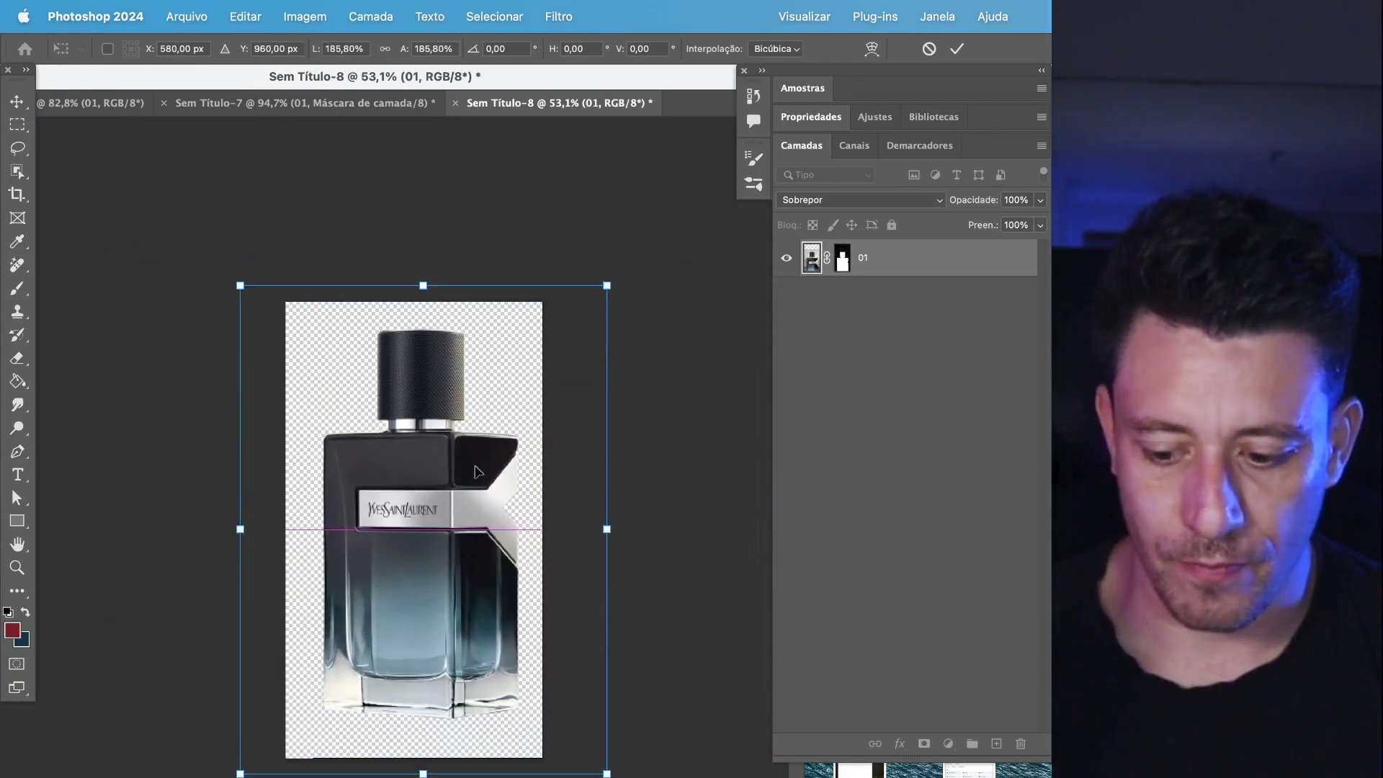
key(Return)
- Flatten the image so the bottle sits on a white background
key(p)
click(343, 14)
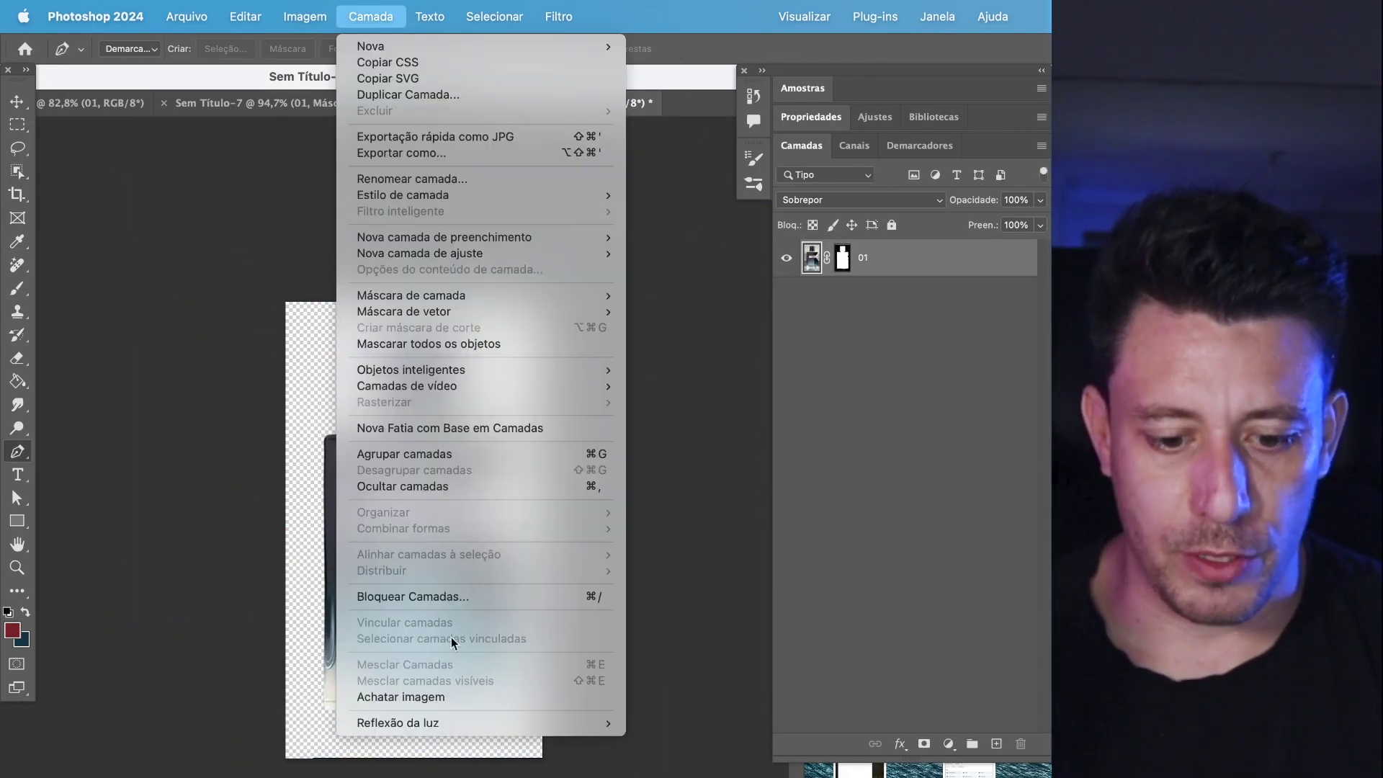
click(431, 696)
- Resize the flattened image to 3 × 5 pixels with linked proportions, reducing the bottle to a grid of its main colours
key(z)
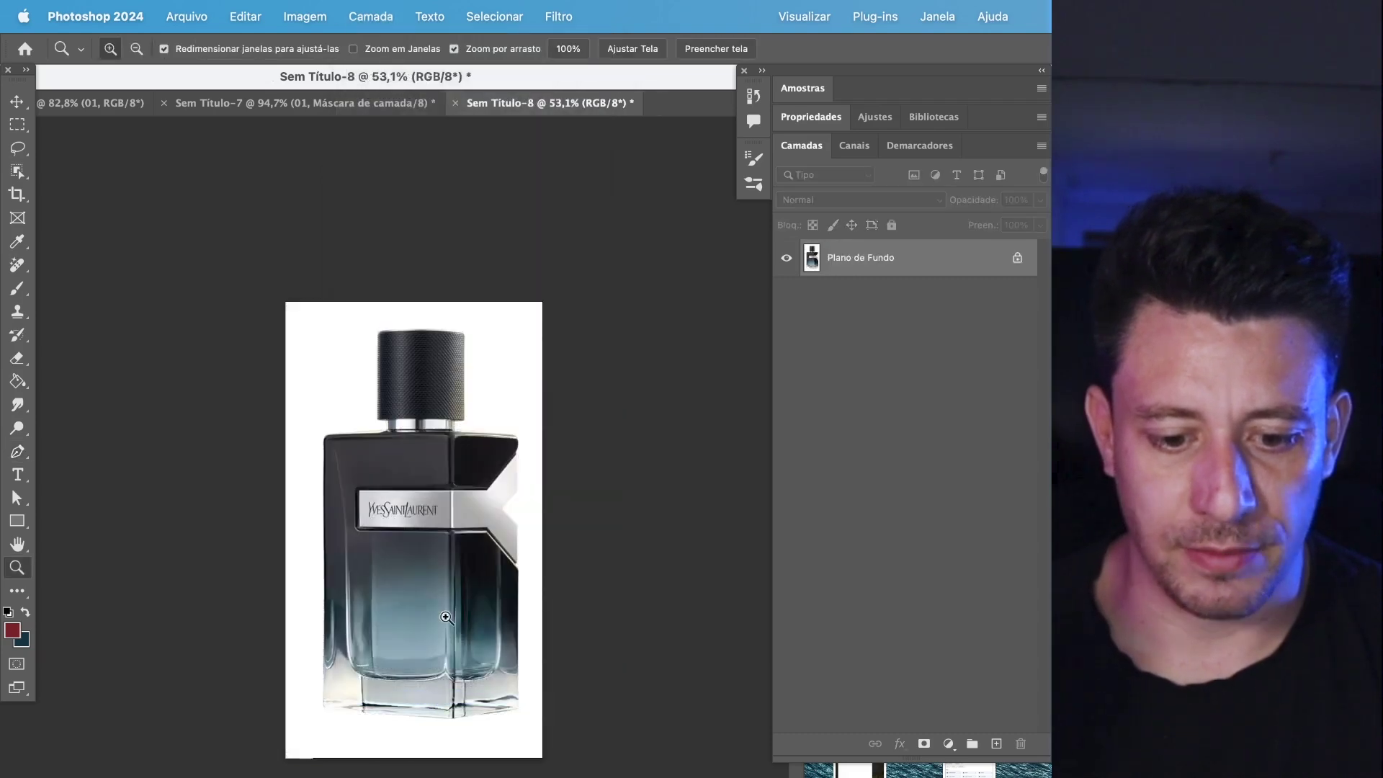
click(443, 625)
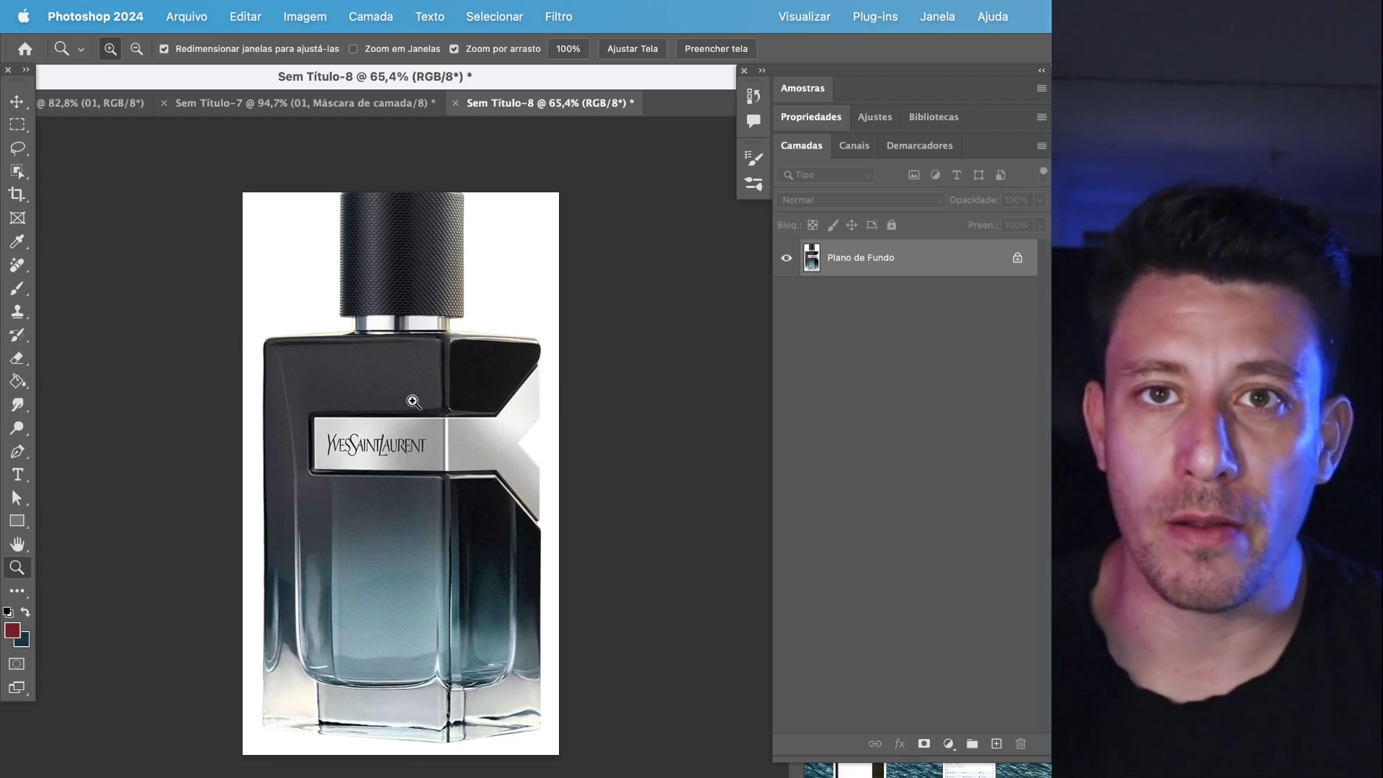
click(297, 16)
click(320, 155)
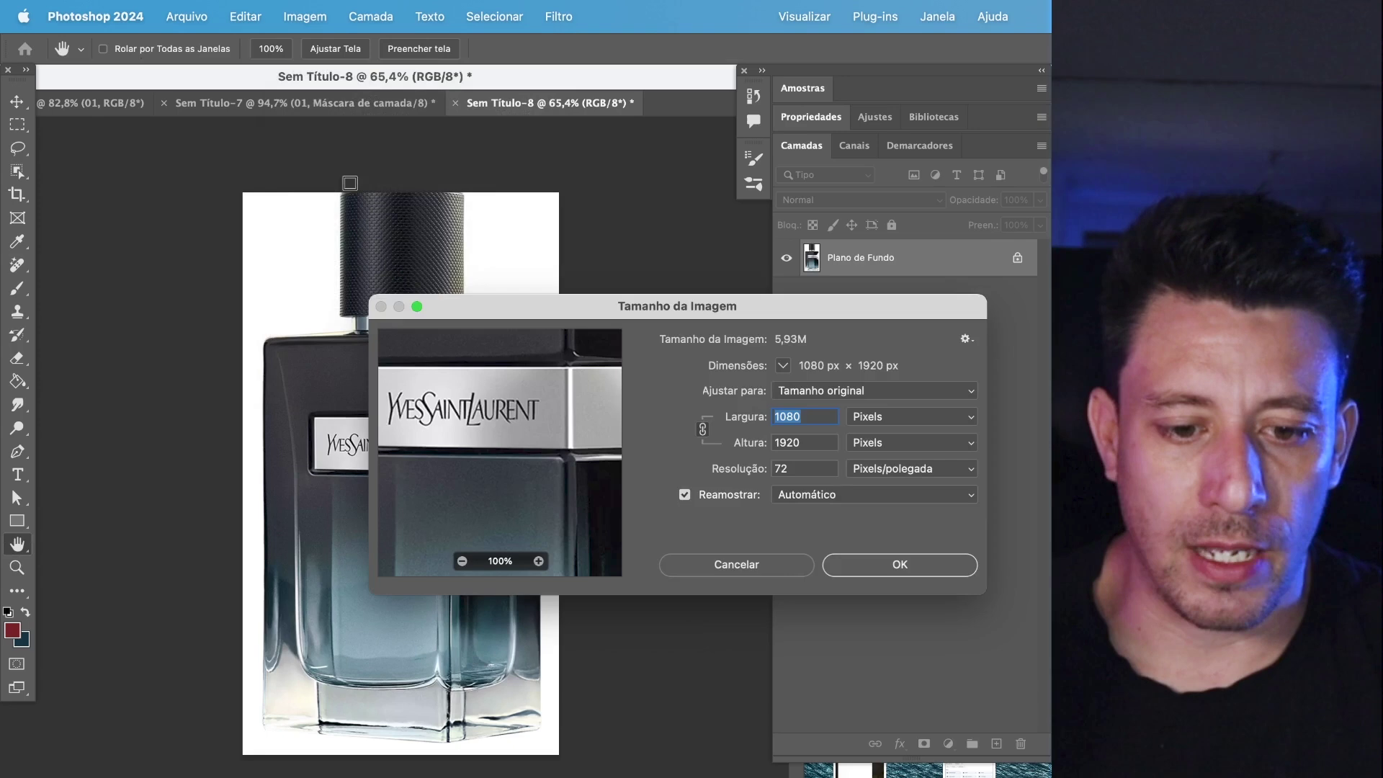
key(Tab)
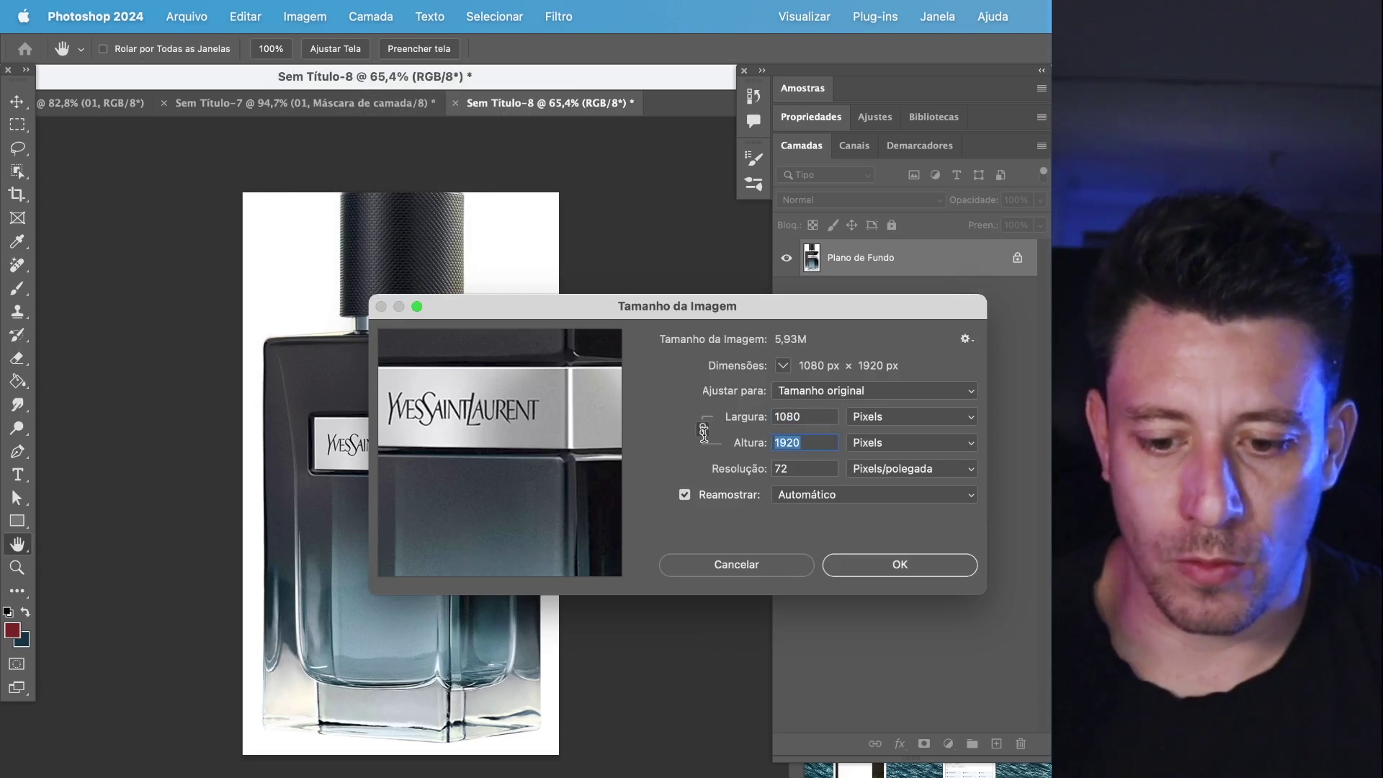
text(1)
key(Return)
- Set the grid's dark teal as the foreground and its light blue as the background colour, and return to the Sem Título-7 document
key(z)
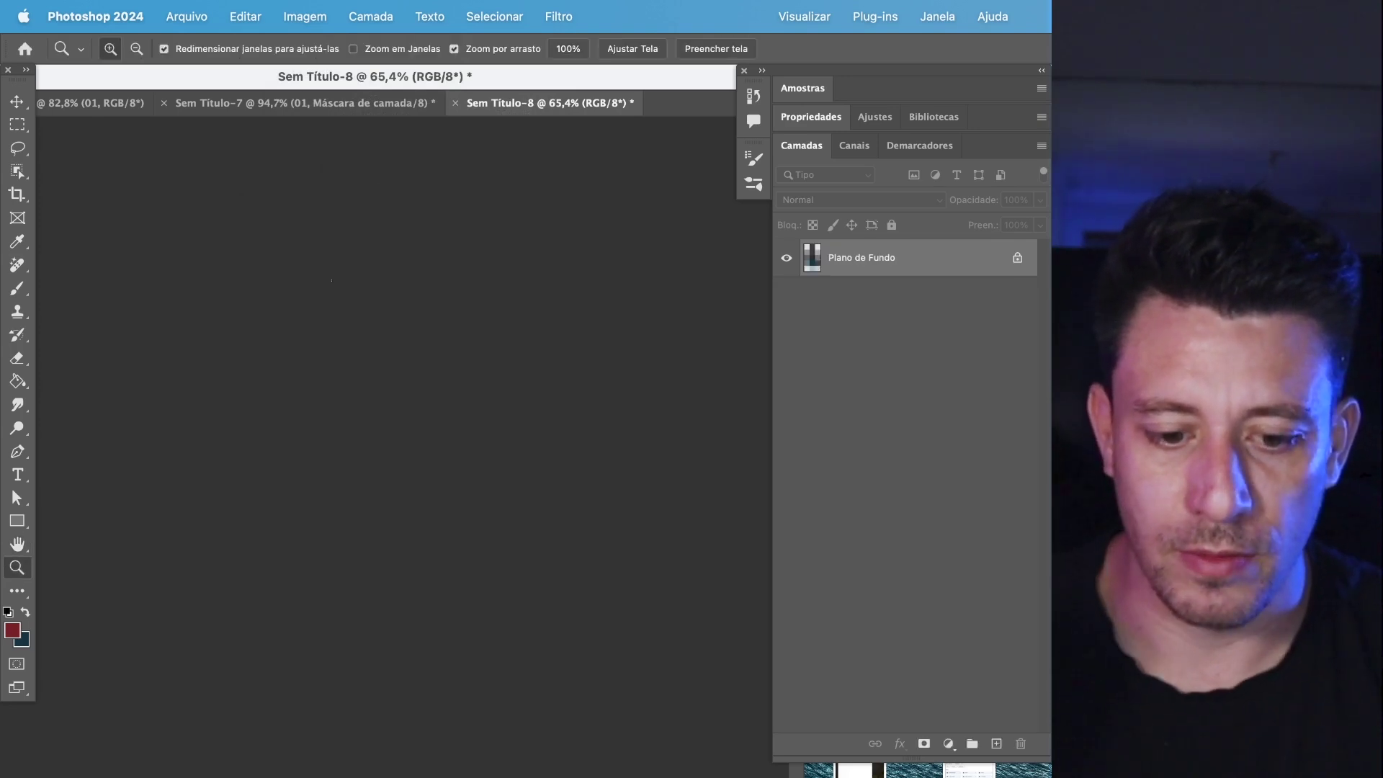
drag(365, 231, 651, 170)
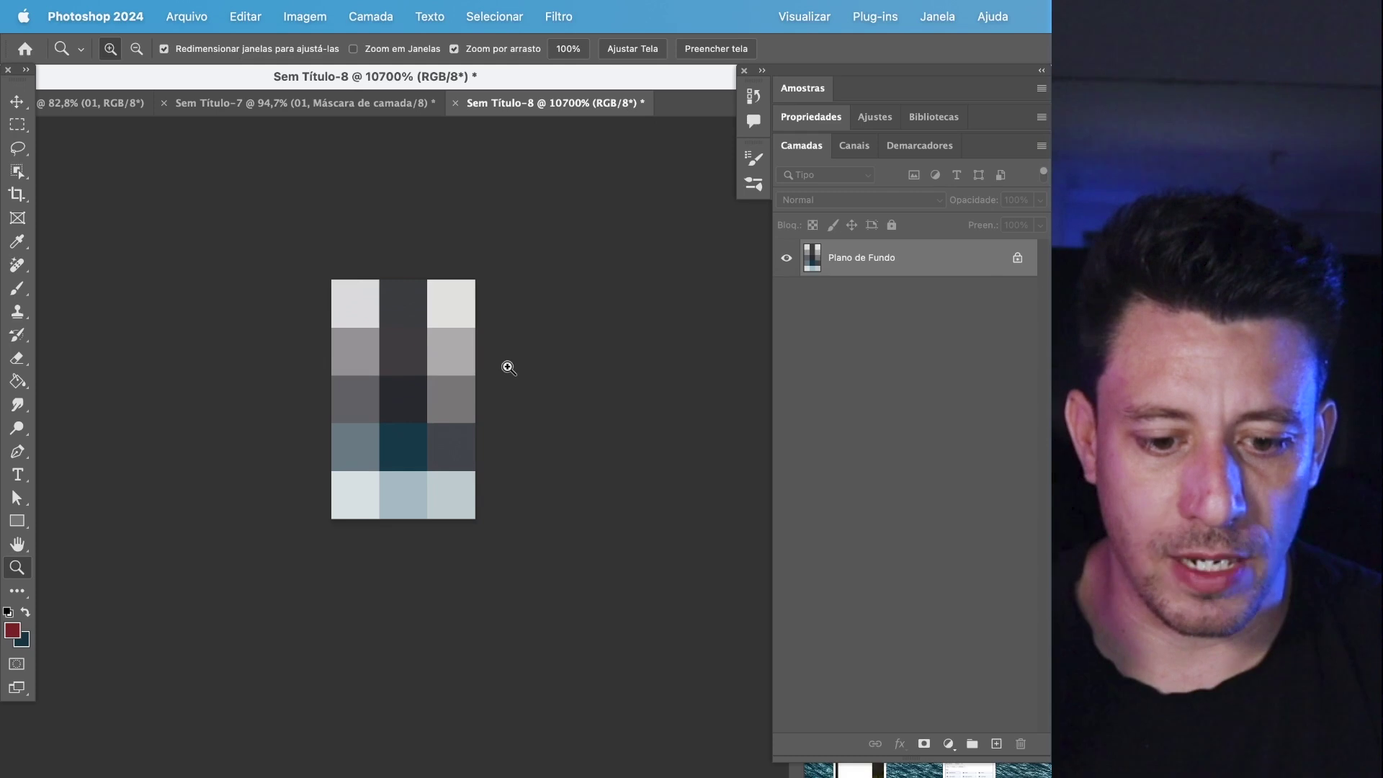
click(499, 523)
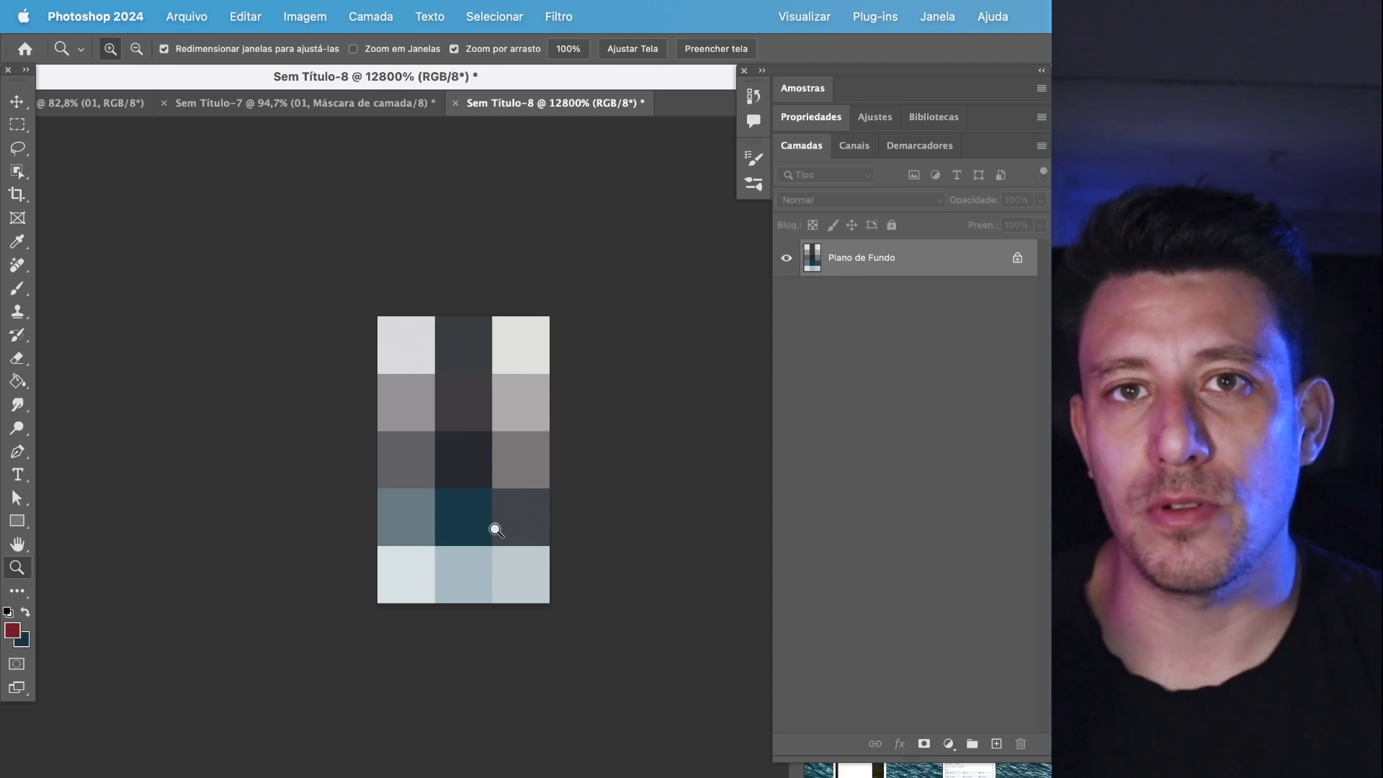
key(i)
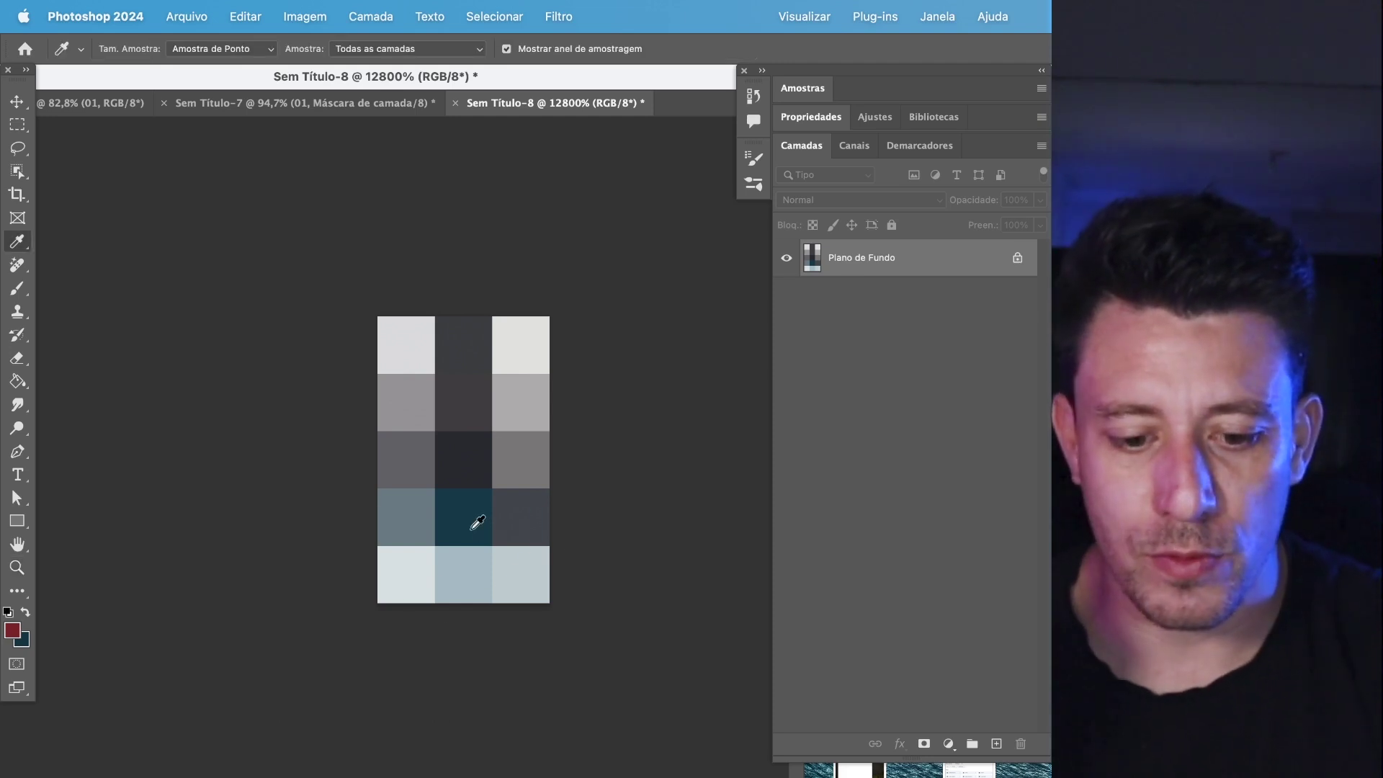
click(475, 542)
click(478, 558)
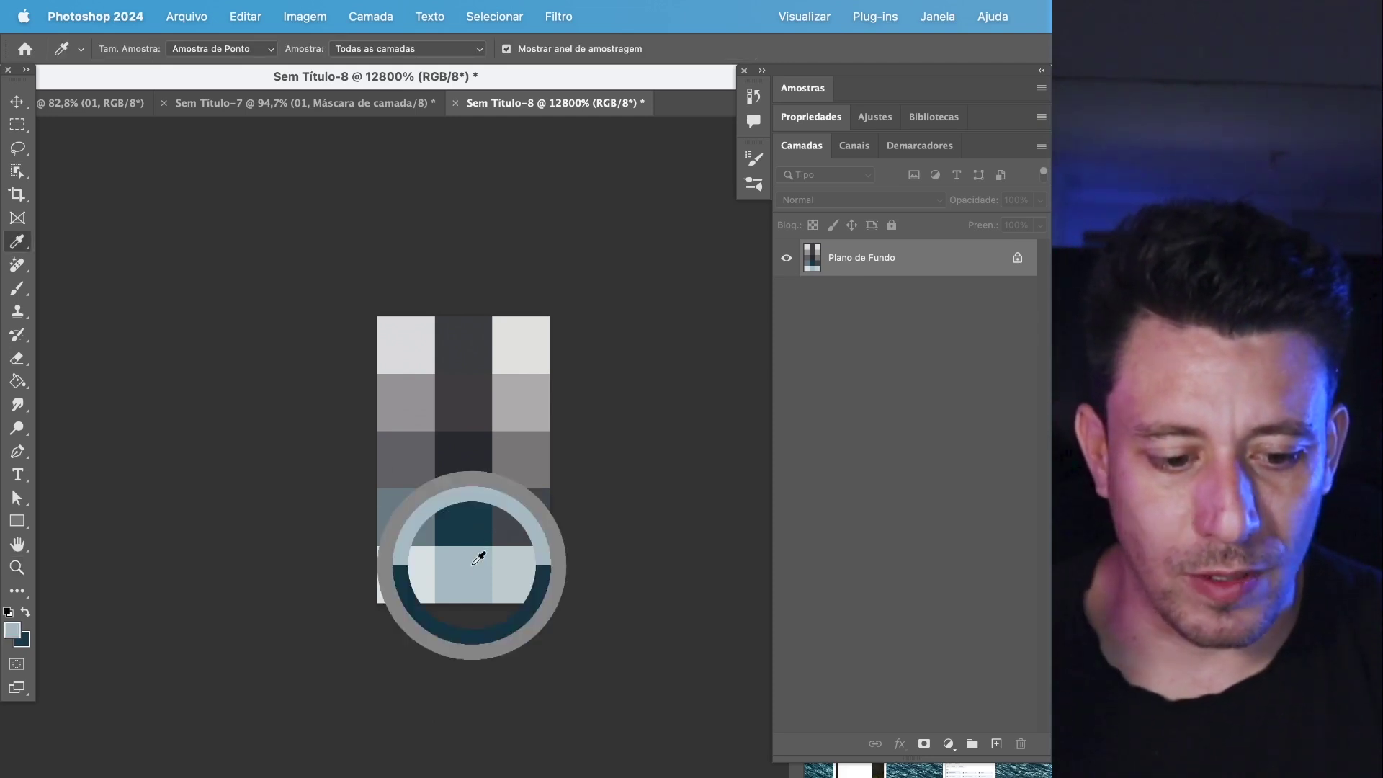
key(x)
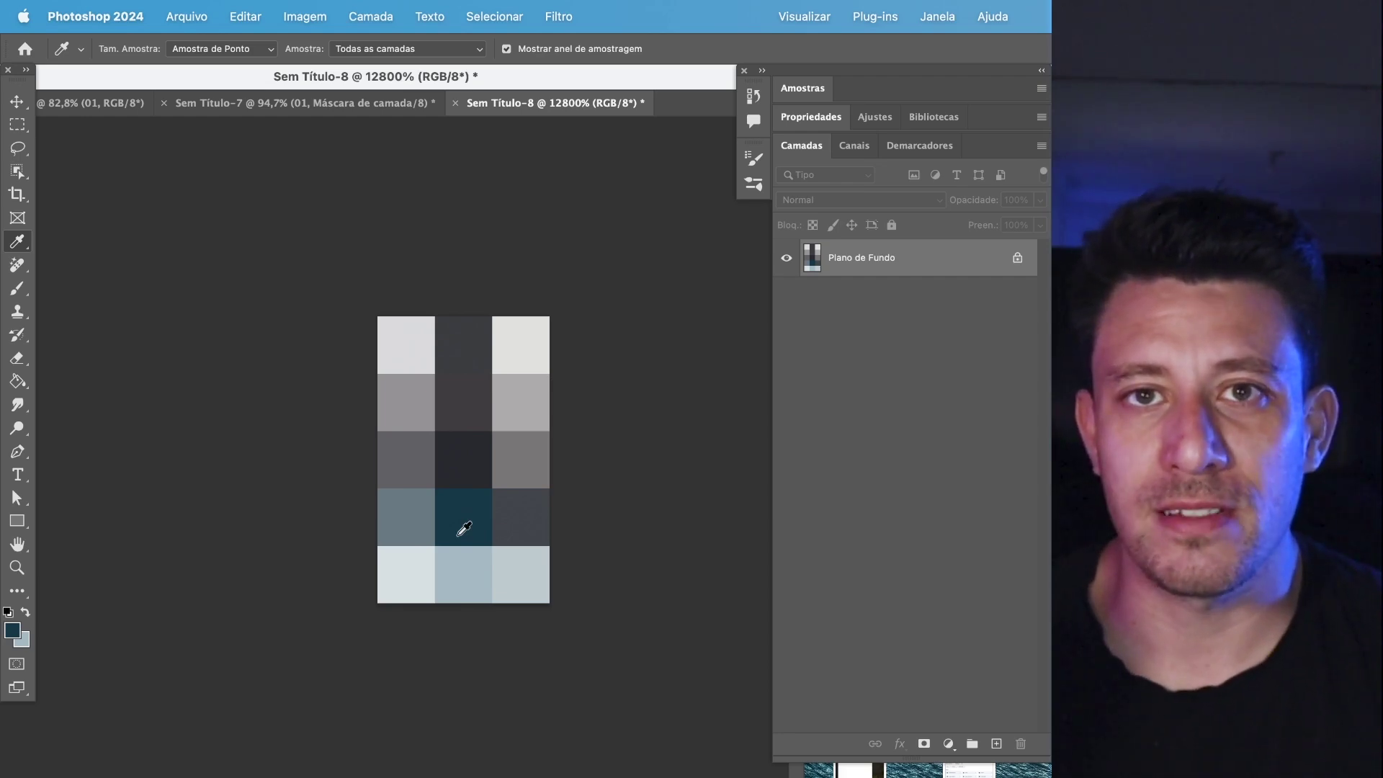
click(306, 103)
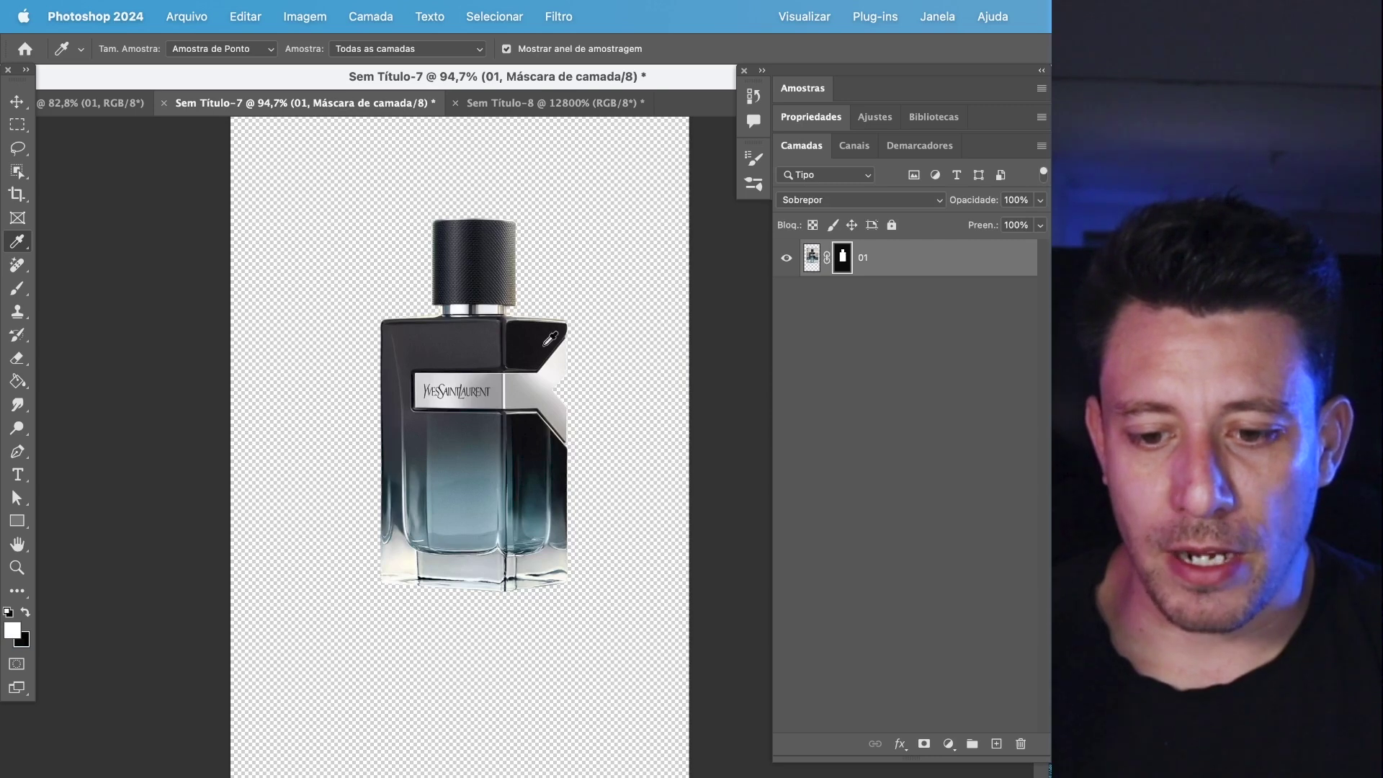
- Add a solid colour fill layer in the dark teal foreground colour and place it beneath the bottle layer 01
click(949, 744)
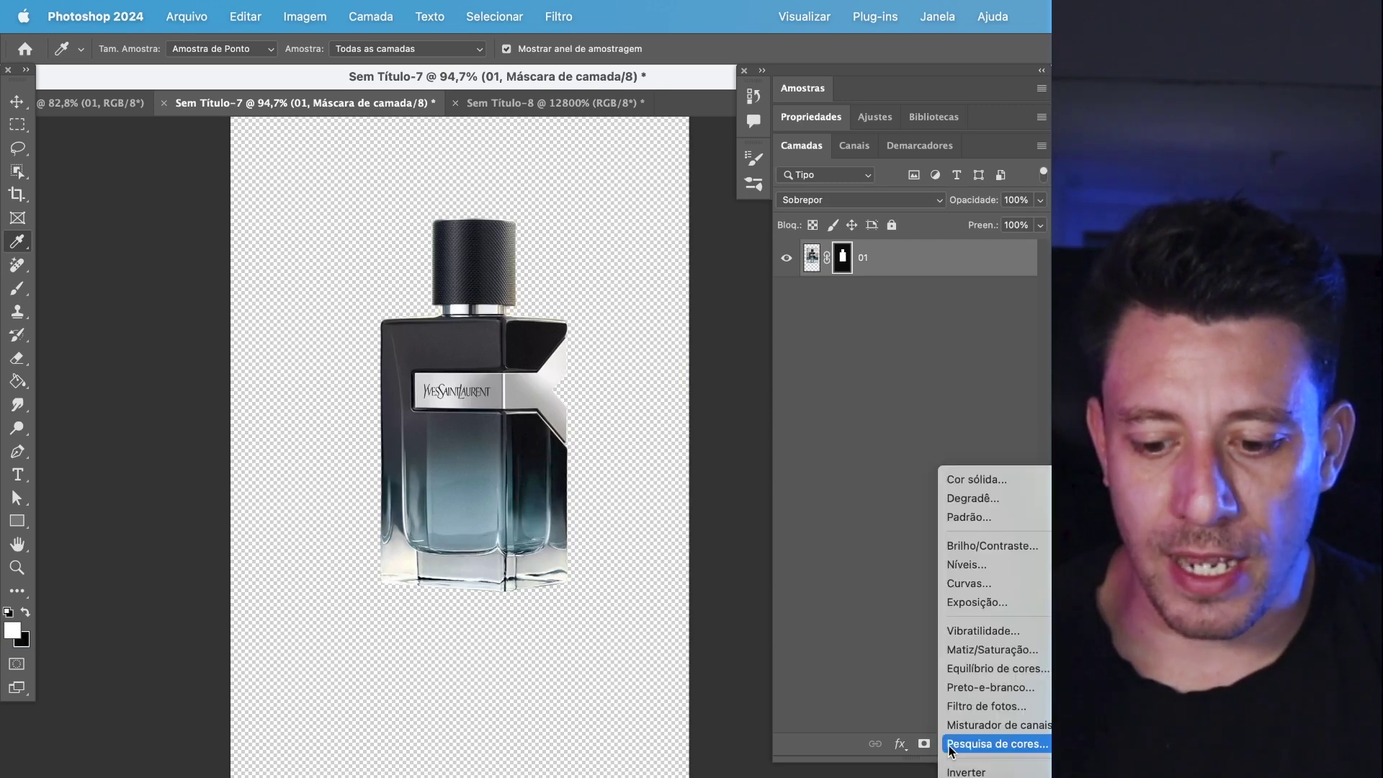
click(987, 483)
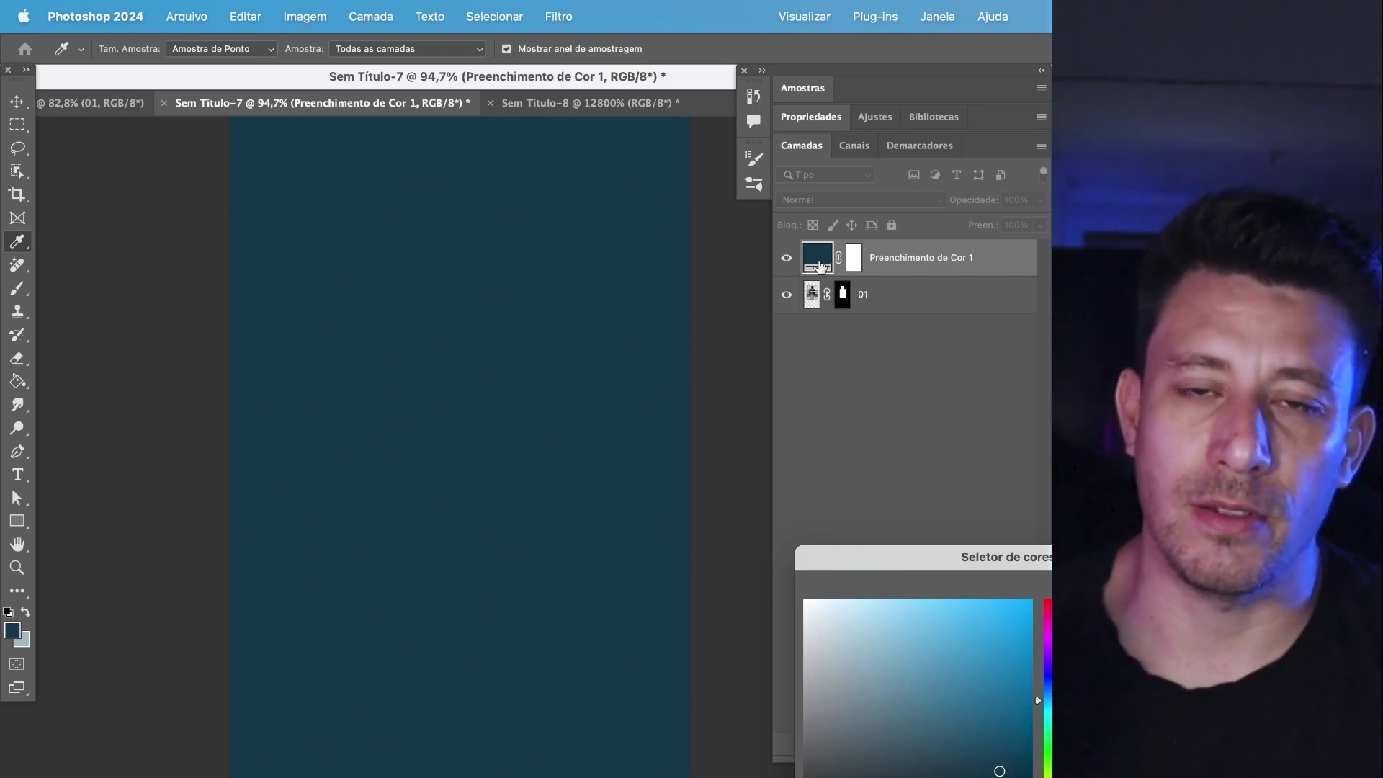
key(Return)
drag(976, 272, 977, 333)
- Set the bottle layer's blend mode to Normal so it shows cleanly over the teal background
click(908, 270)
click(860, 199)
click(814, 46)
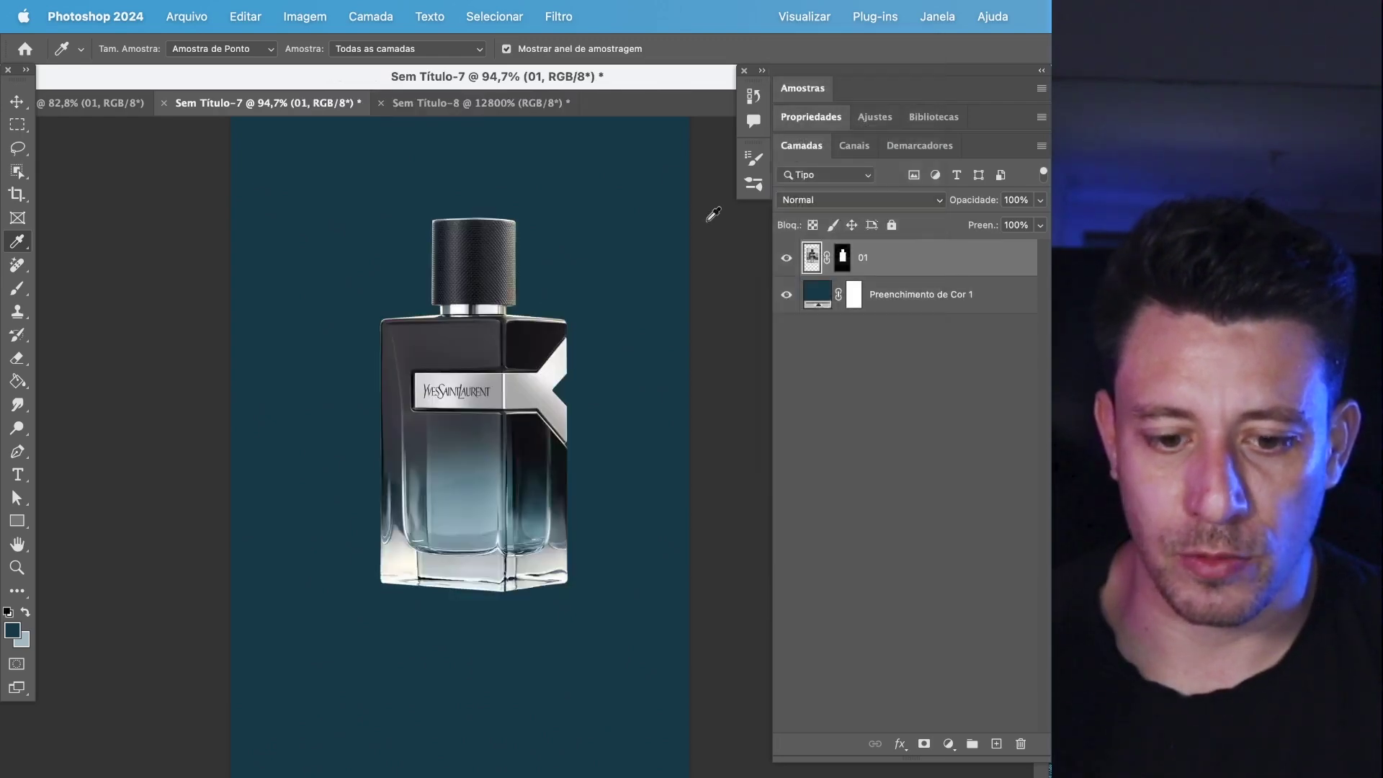
scroll(586, 488, down, 2)
scroll(583, 513, up, 4)
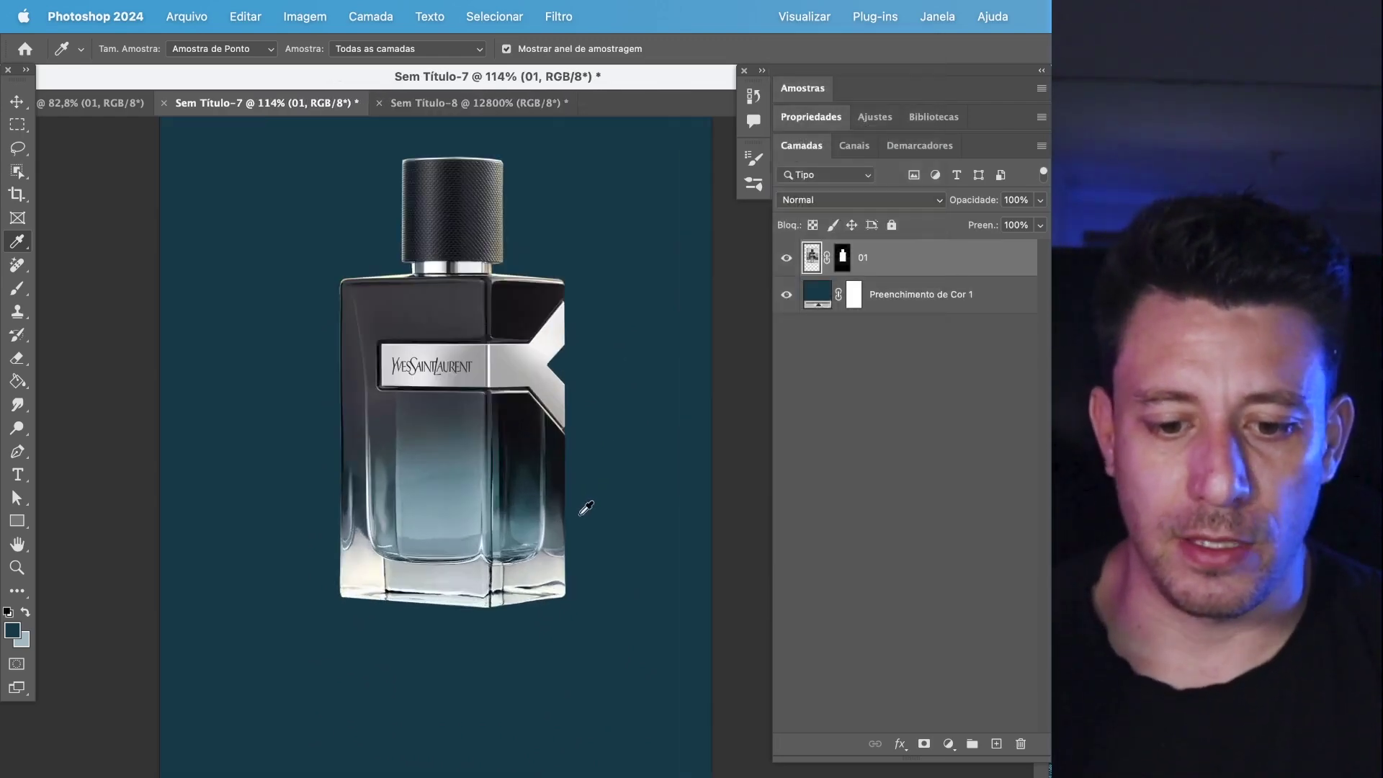
scroll(587, 508, up, 2)
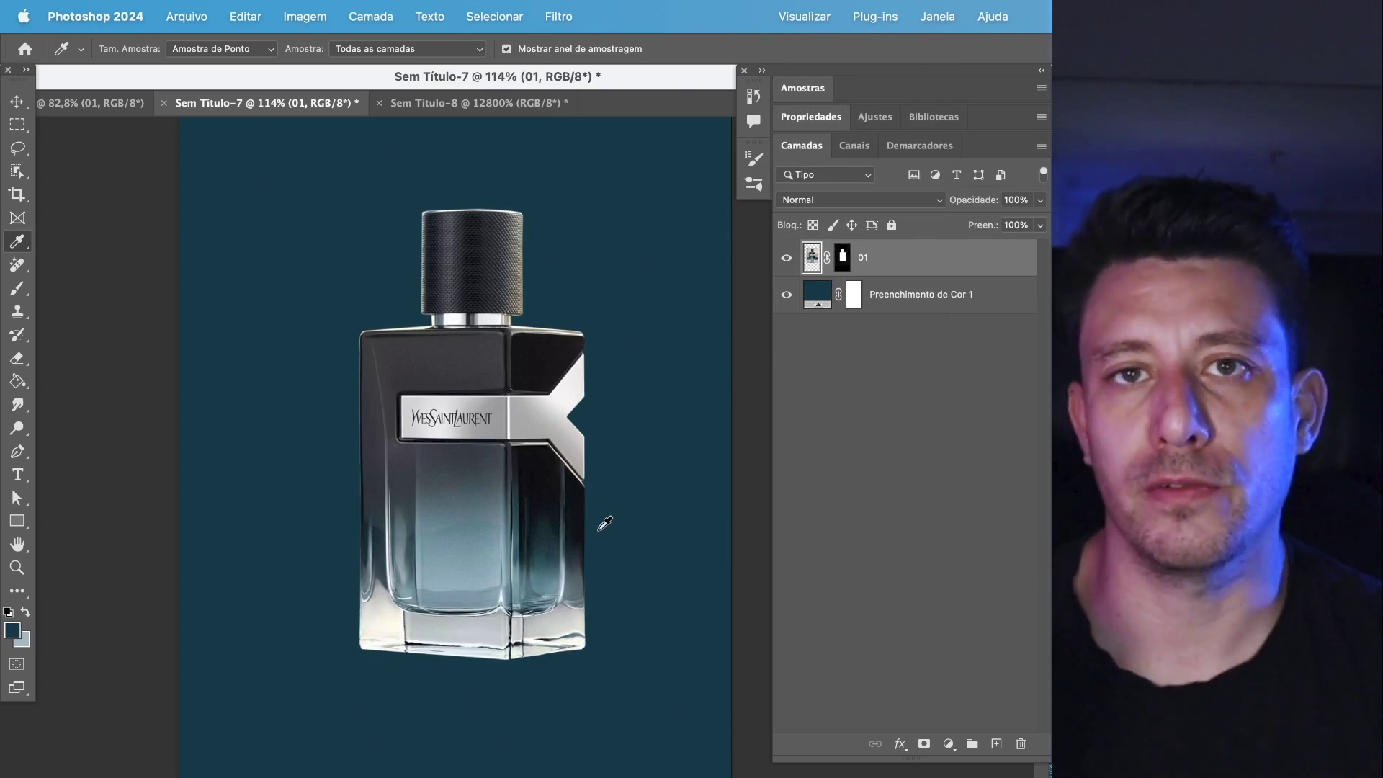
- Add an empty layer between the teal colour fill and the bottle layer
click(796, 257)
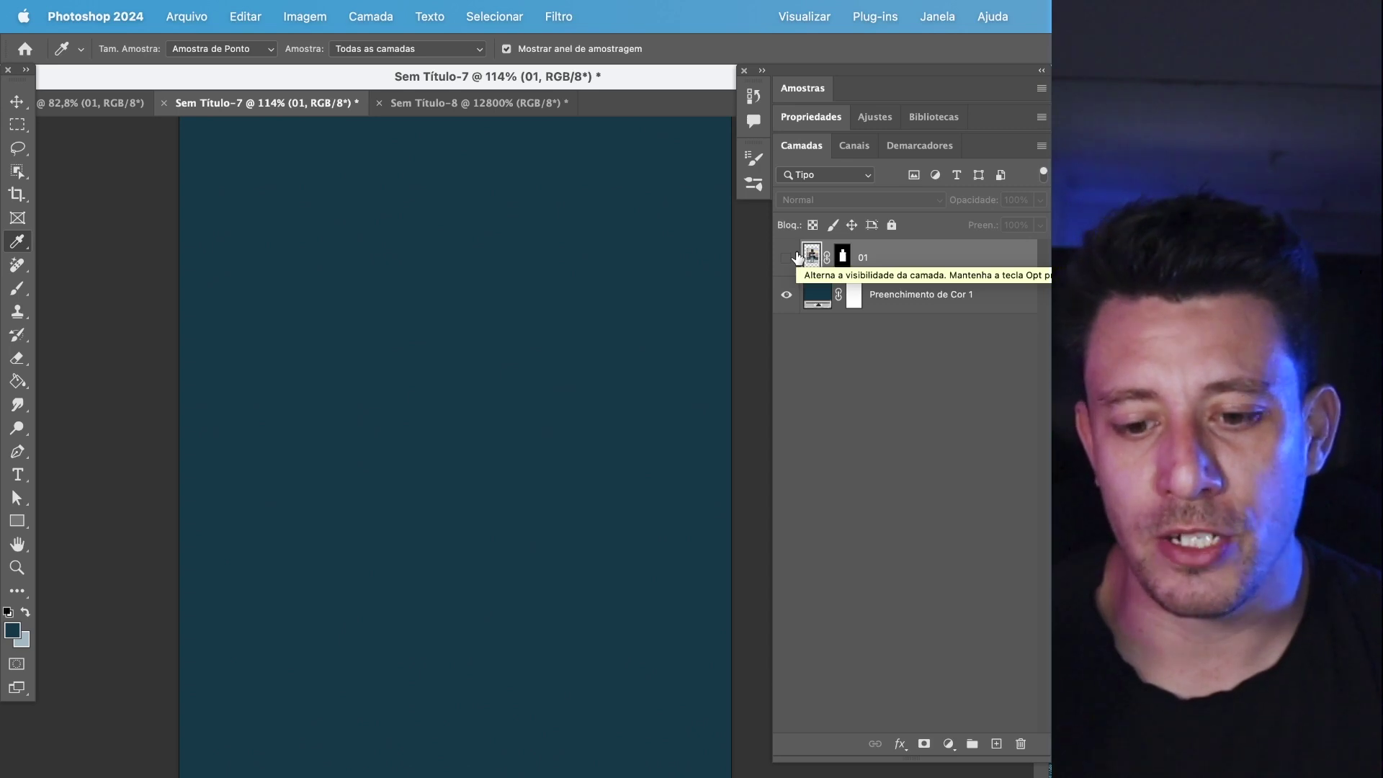
click(796, 257)
click(854, 300)
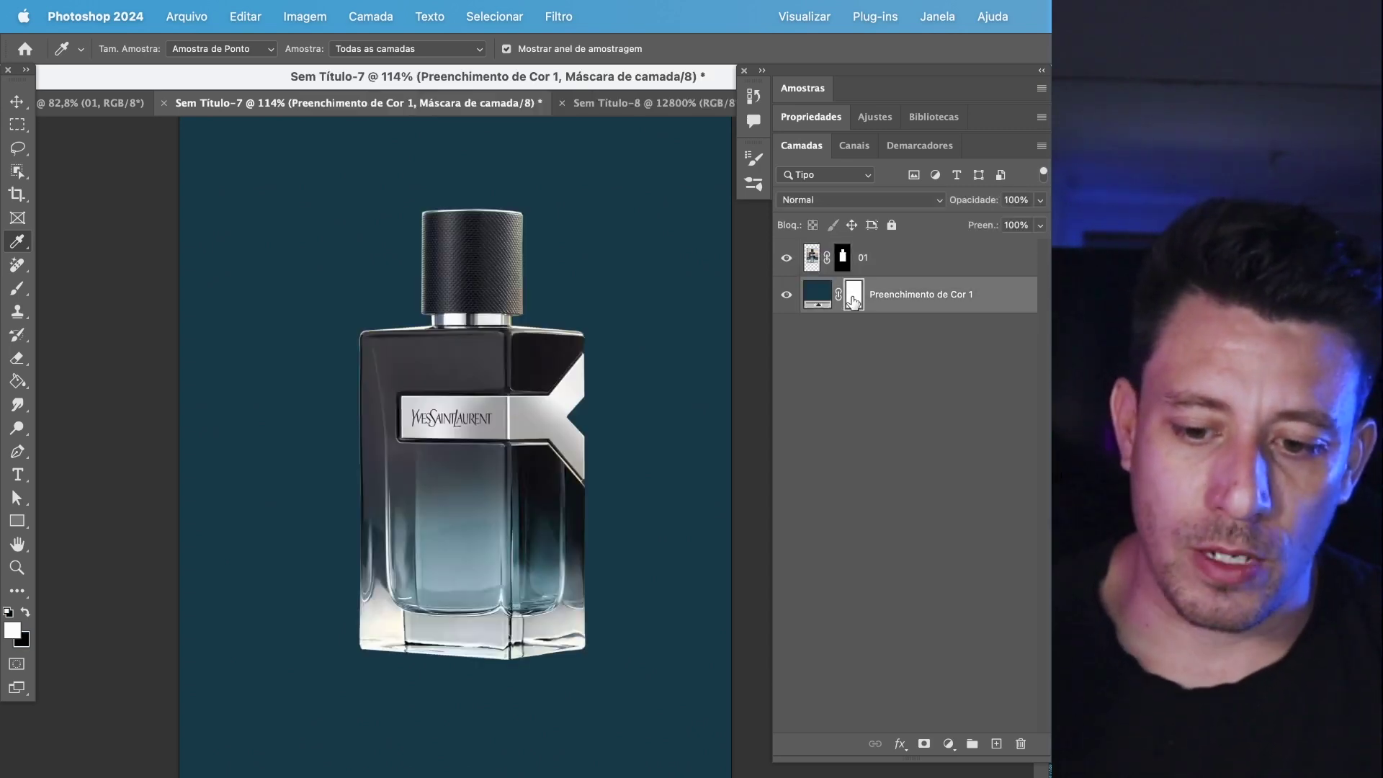
click(997, 744)
click(327, 363)
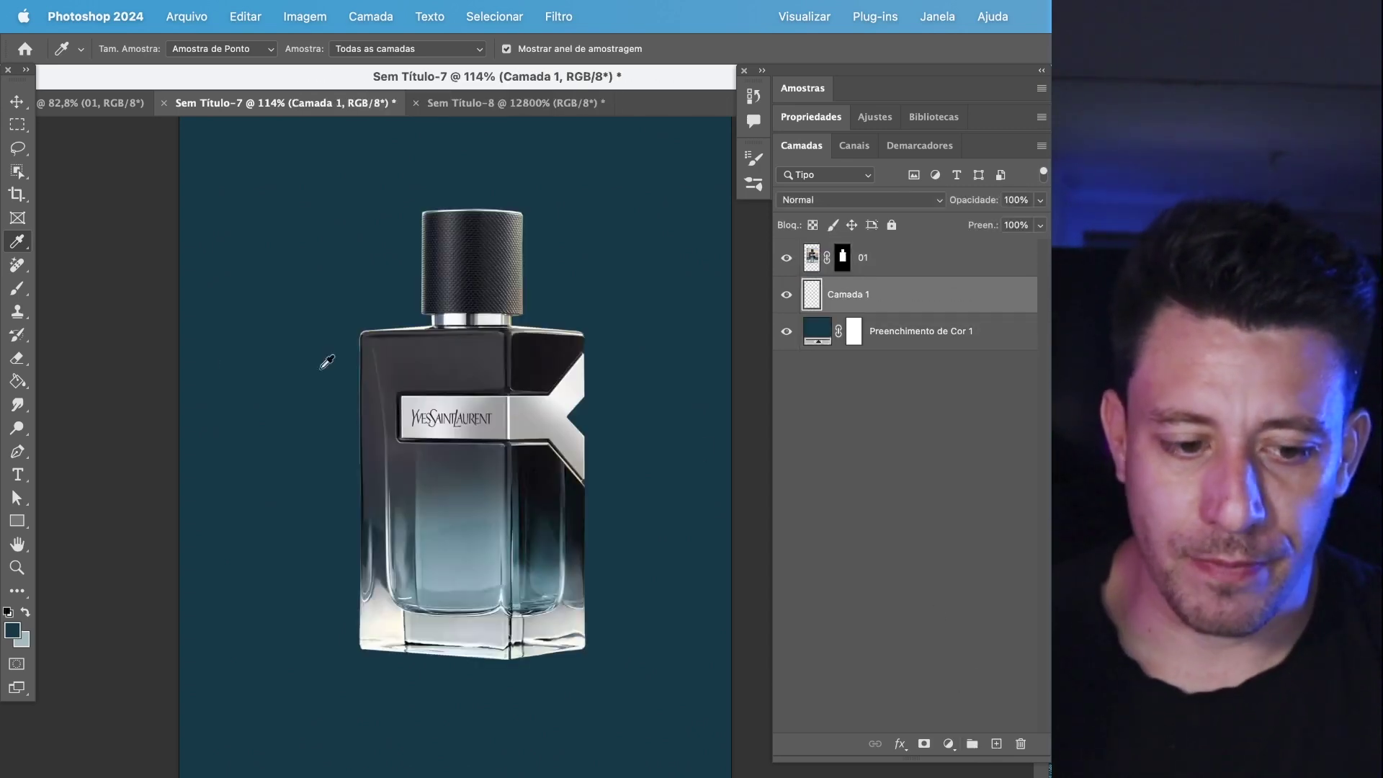
- Switch to the Gradient tool and swap the colours so the palette's light blue becomes the foreground
click(16, 382)
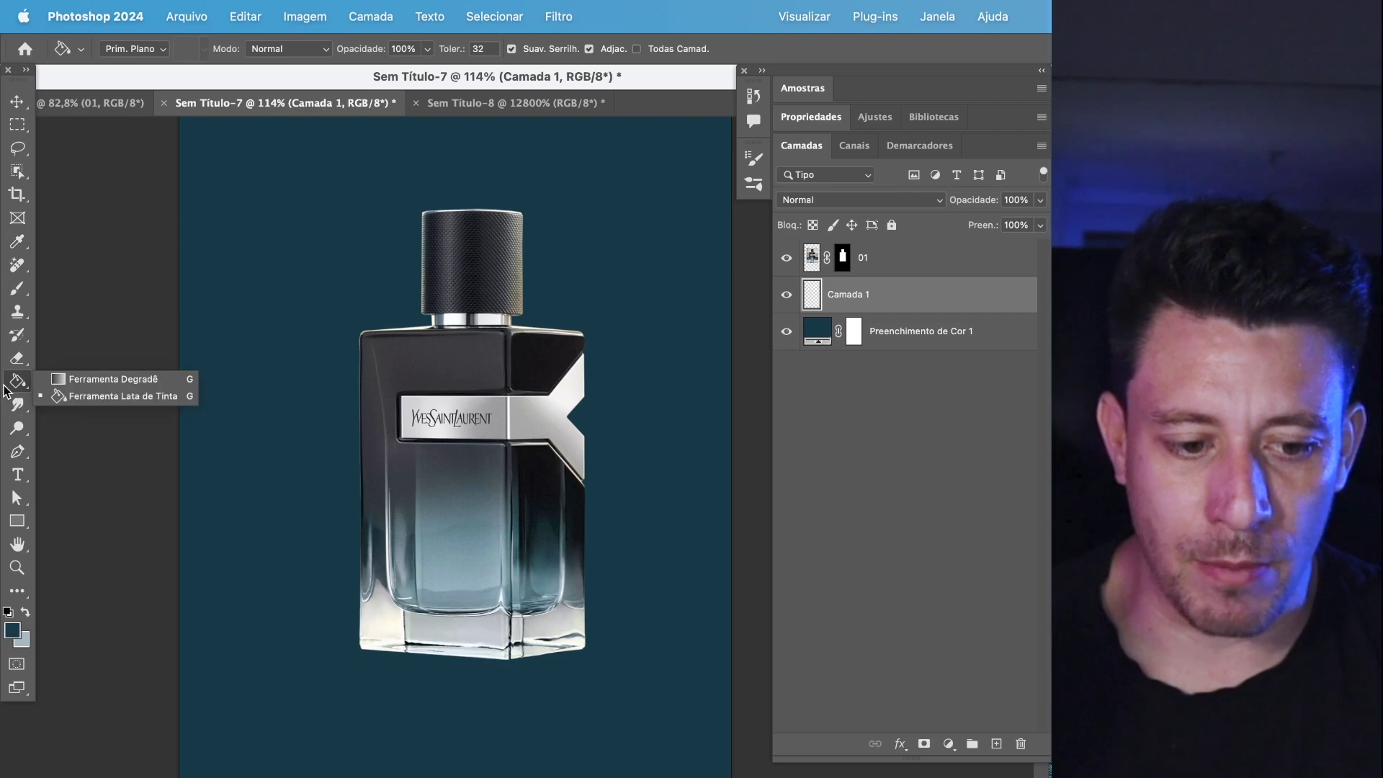
click(137, 379)
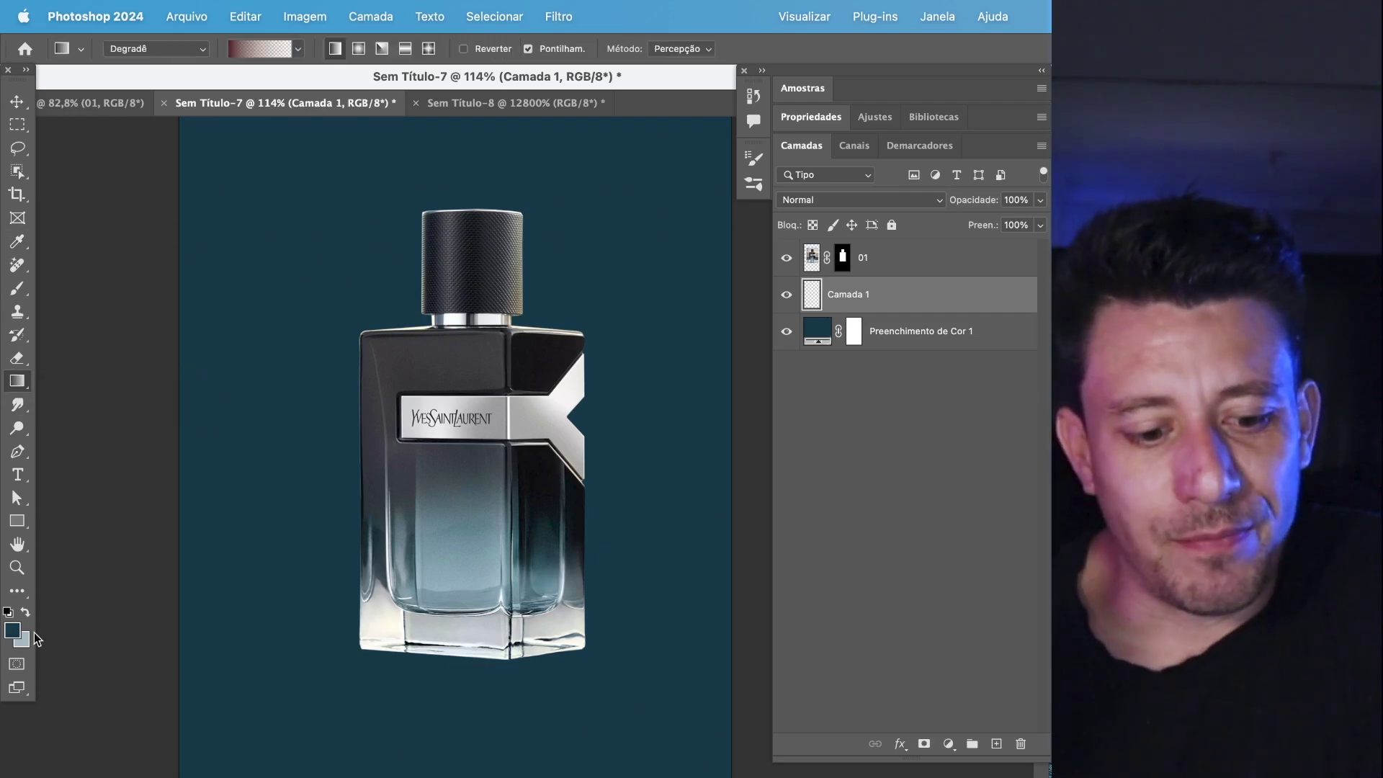
click(28, 612)
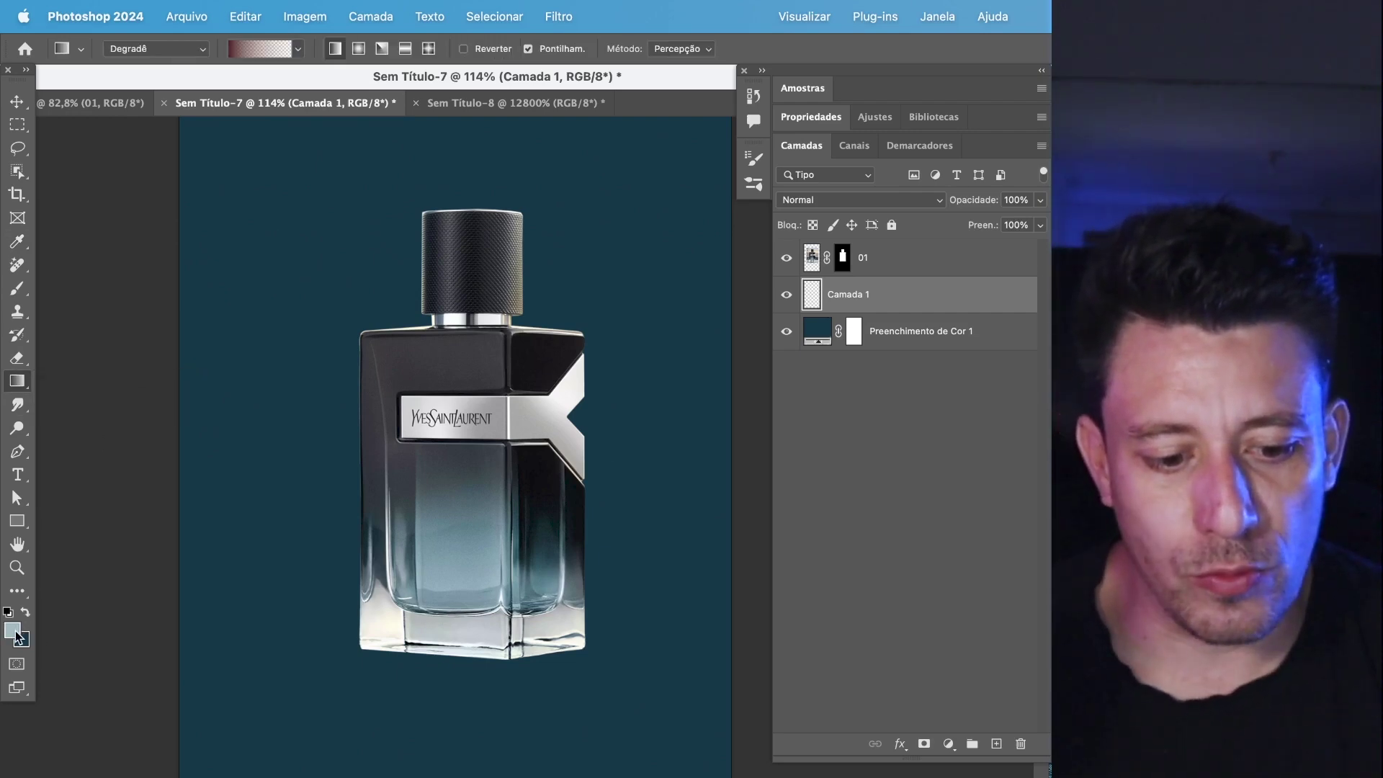
click(467, 105)
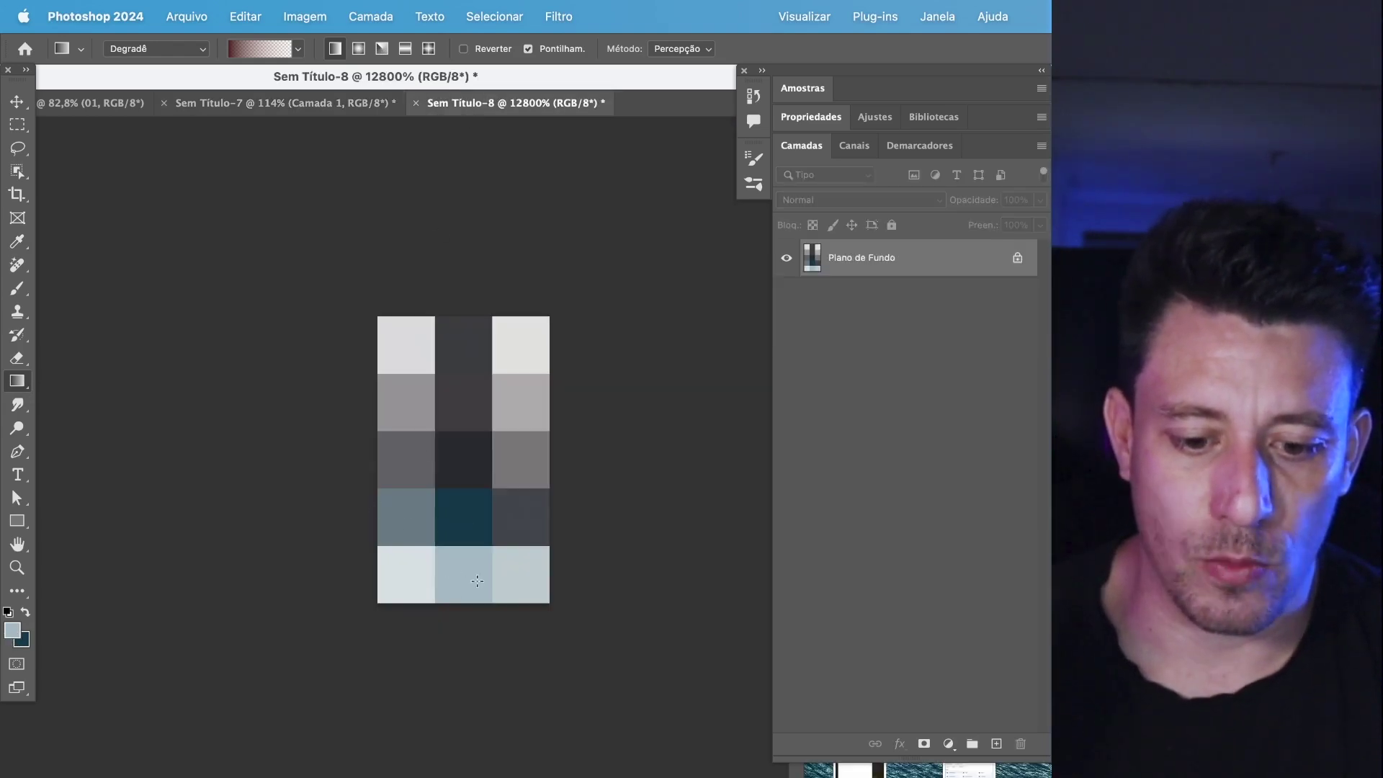
click(338, 105)
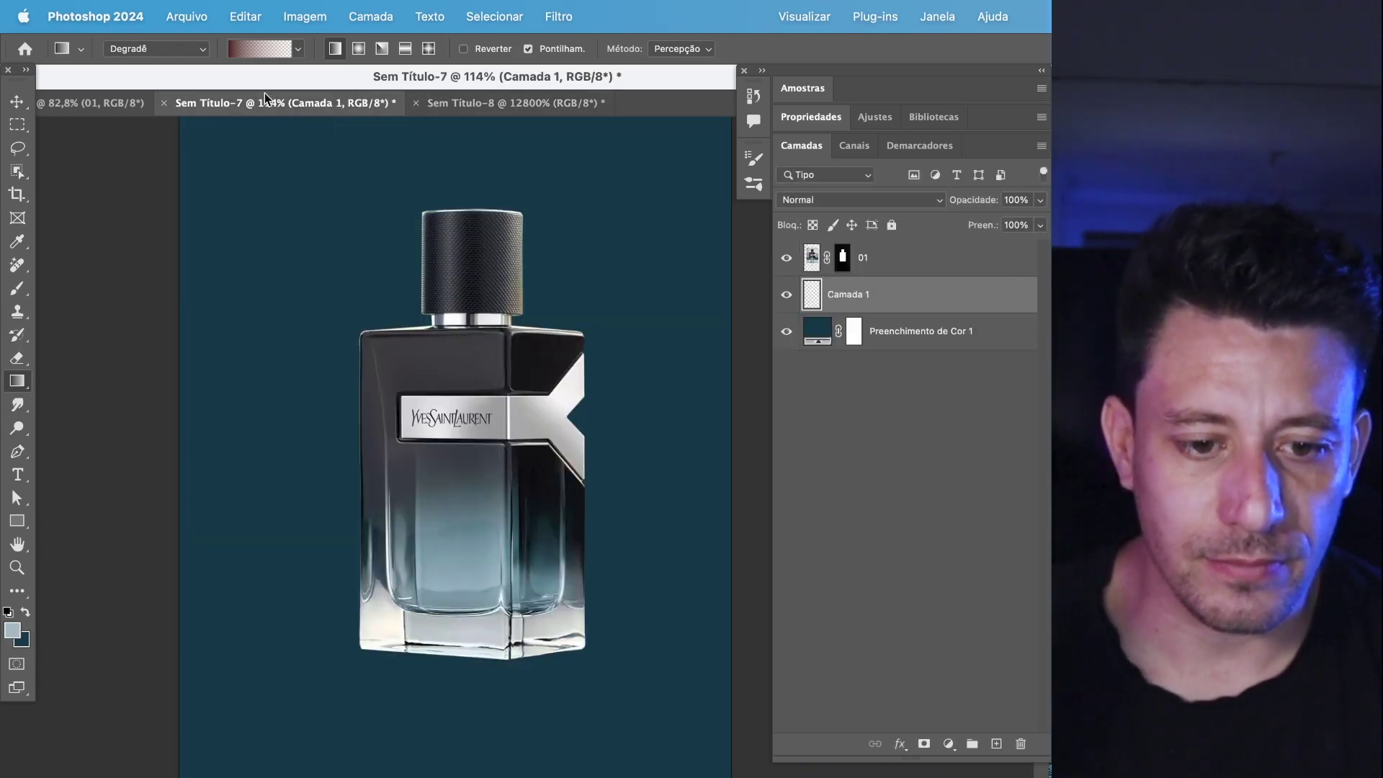
- Draw a reflected Foreground to Transparent gradient and position it as a horizontal light blue band behind the bottle's lower half
click(298, 48)
click(217, 111)
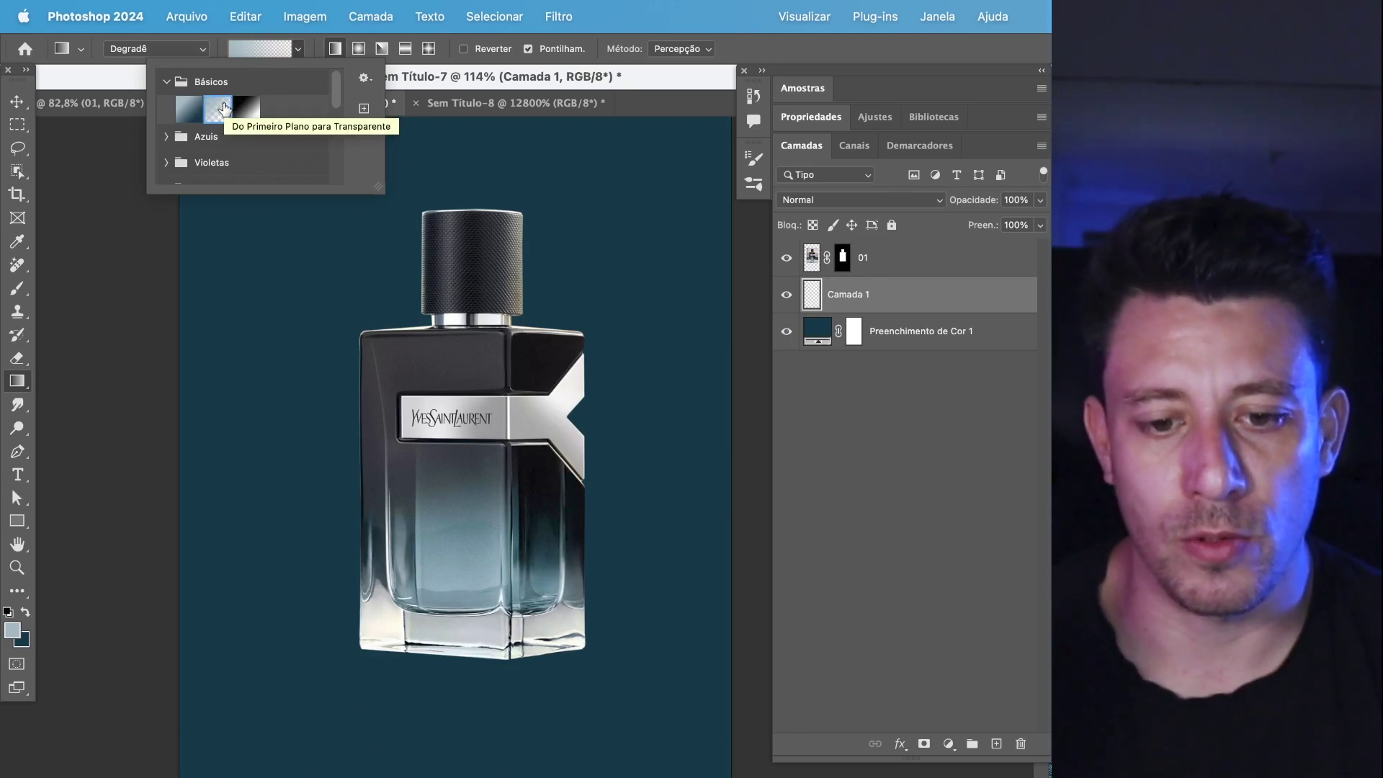
click(487, 64)
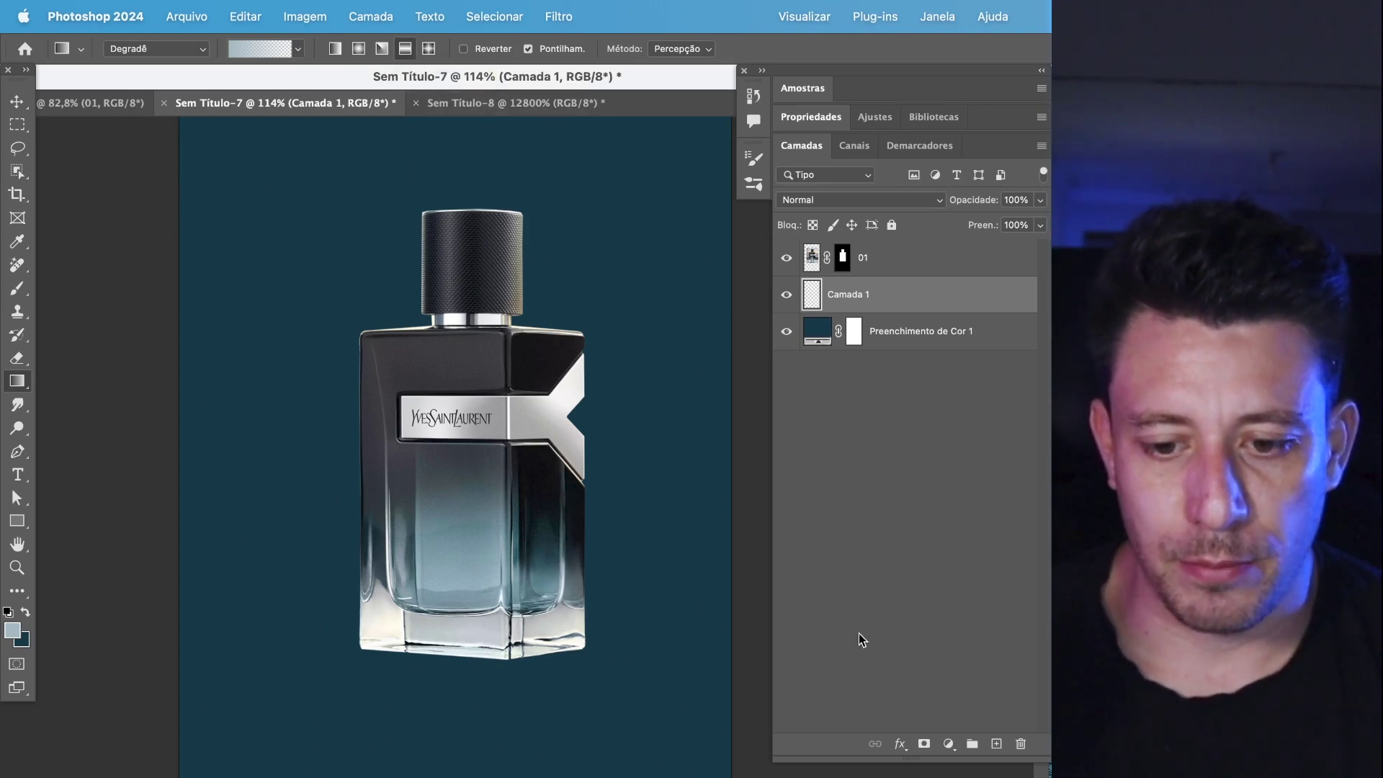
drag(499, 729, 499, 513)
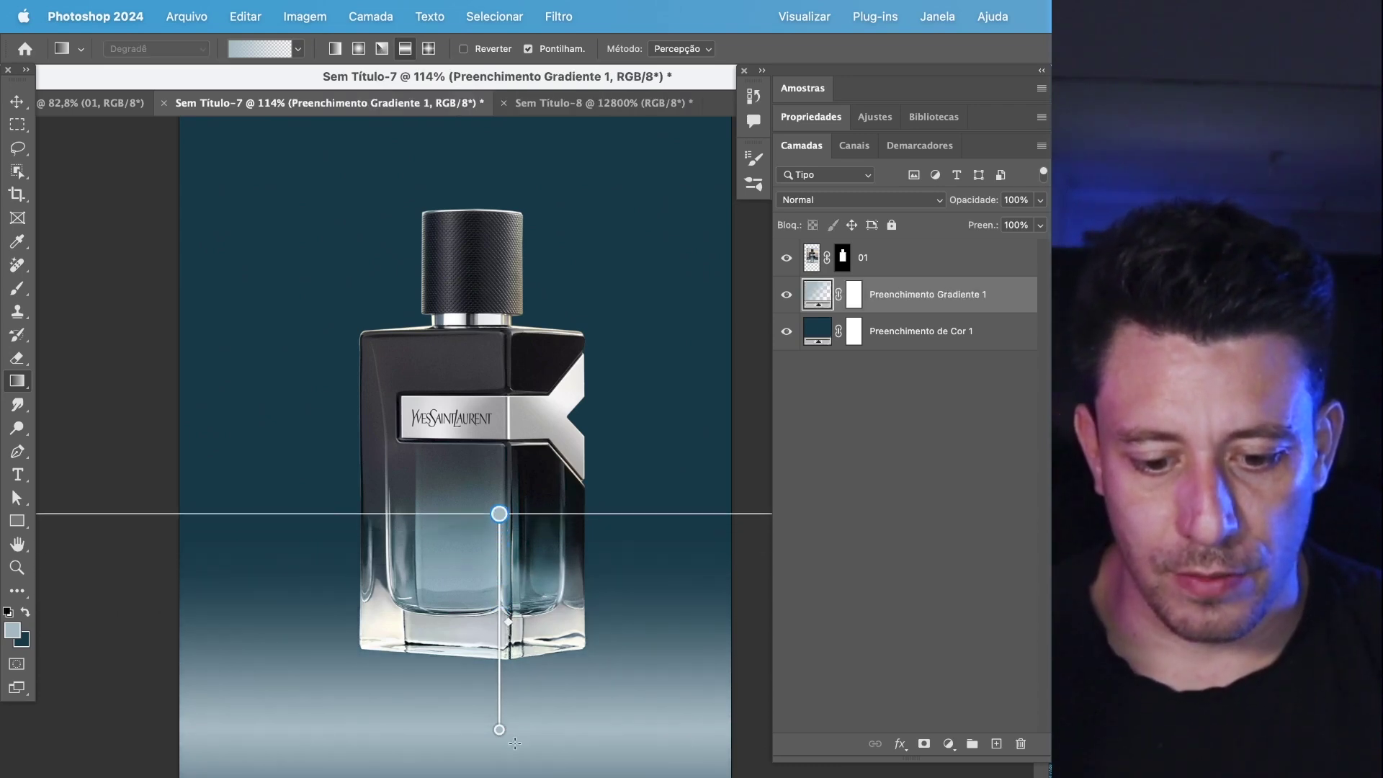
drag(502, 740, 497, 565)
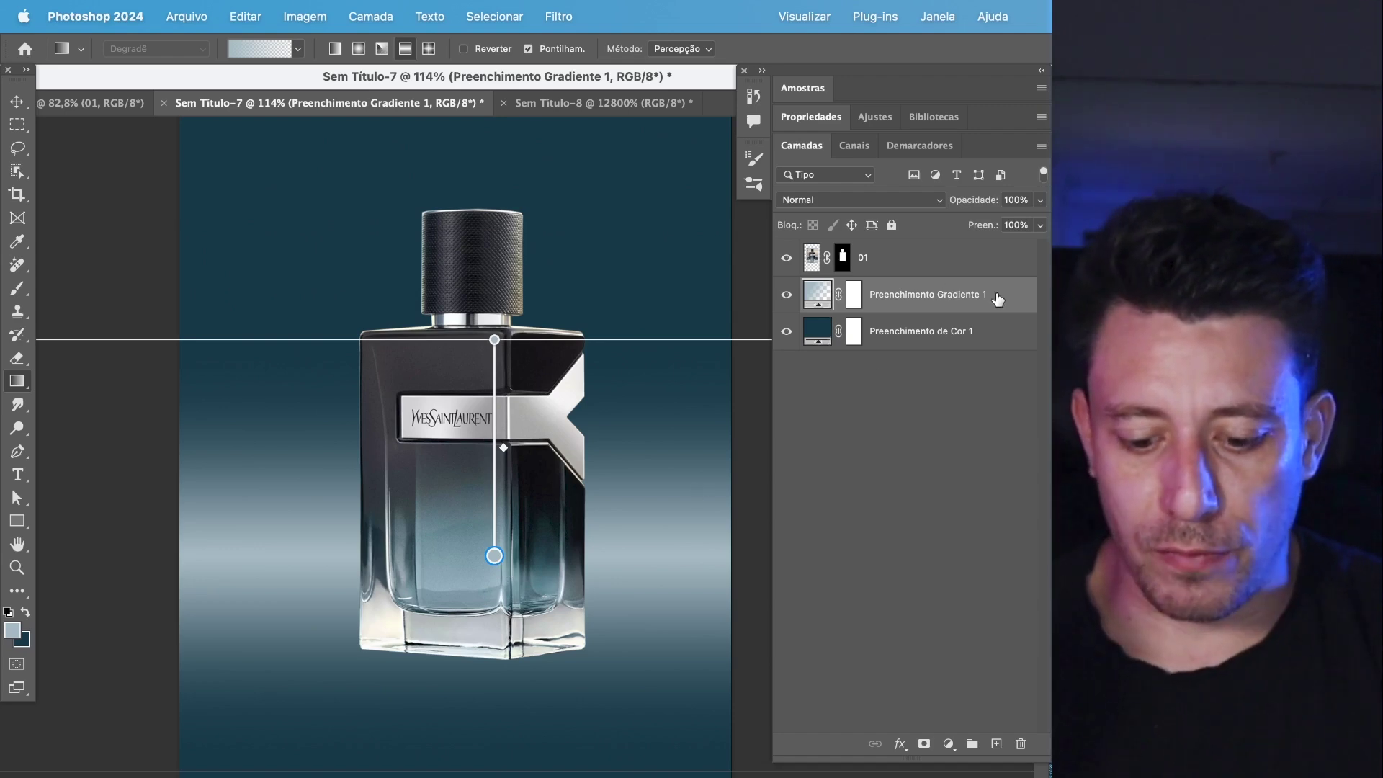
- Duplicate the gradient layer and change the copy's centre colour to near white
key(super+j)
double_click(494, 557)
drag(847, 643, 817, 598)
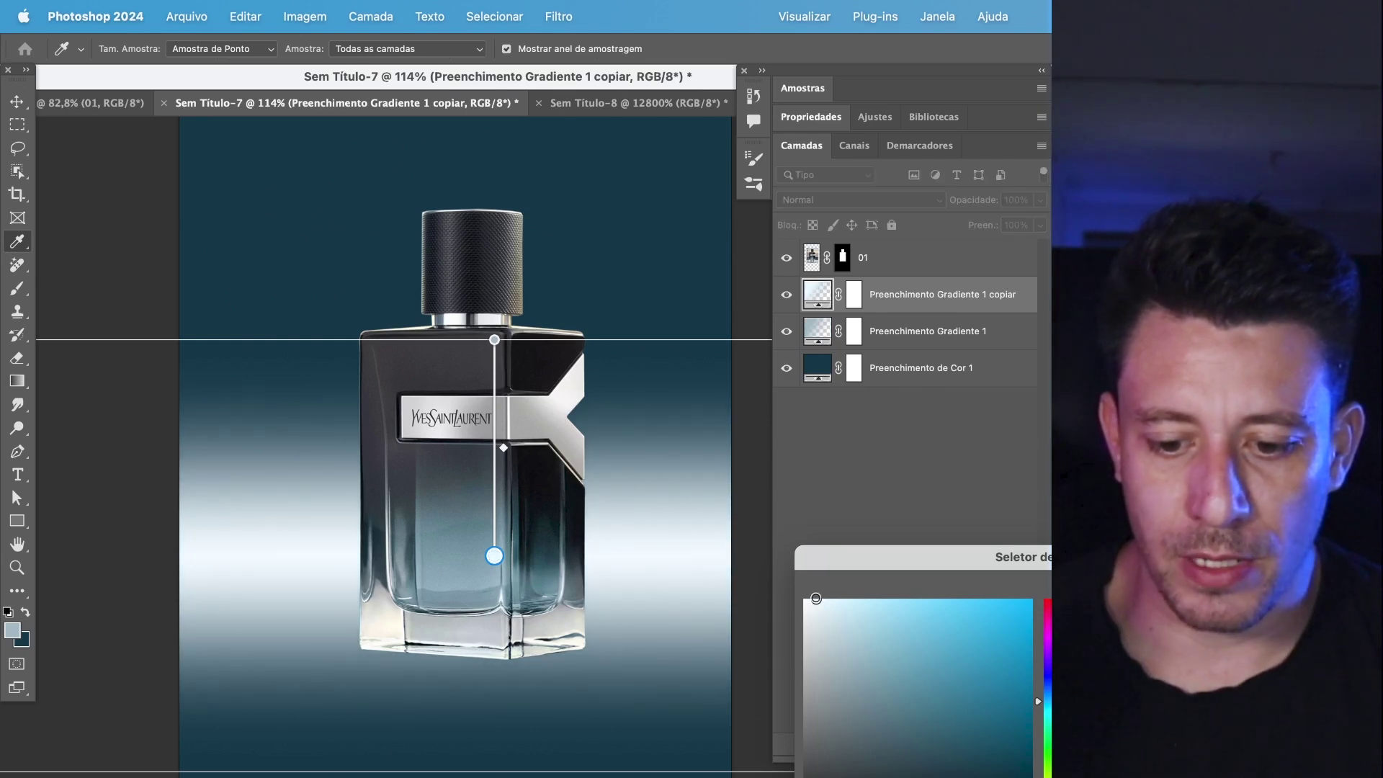
key(Return)
- Narrow the near-white gradient copy to a thin bright strip and compare both gradient layers by toggling their visibility
drag(494, 340, 494, 512)
double_click(494, 512)
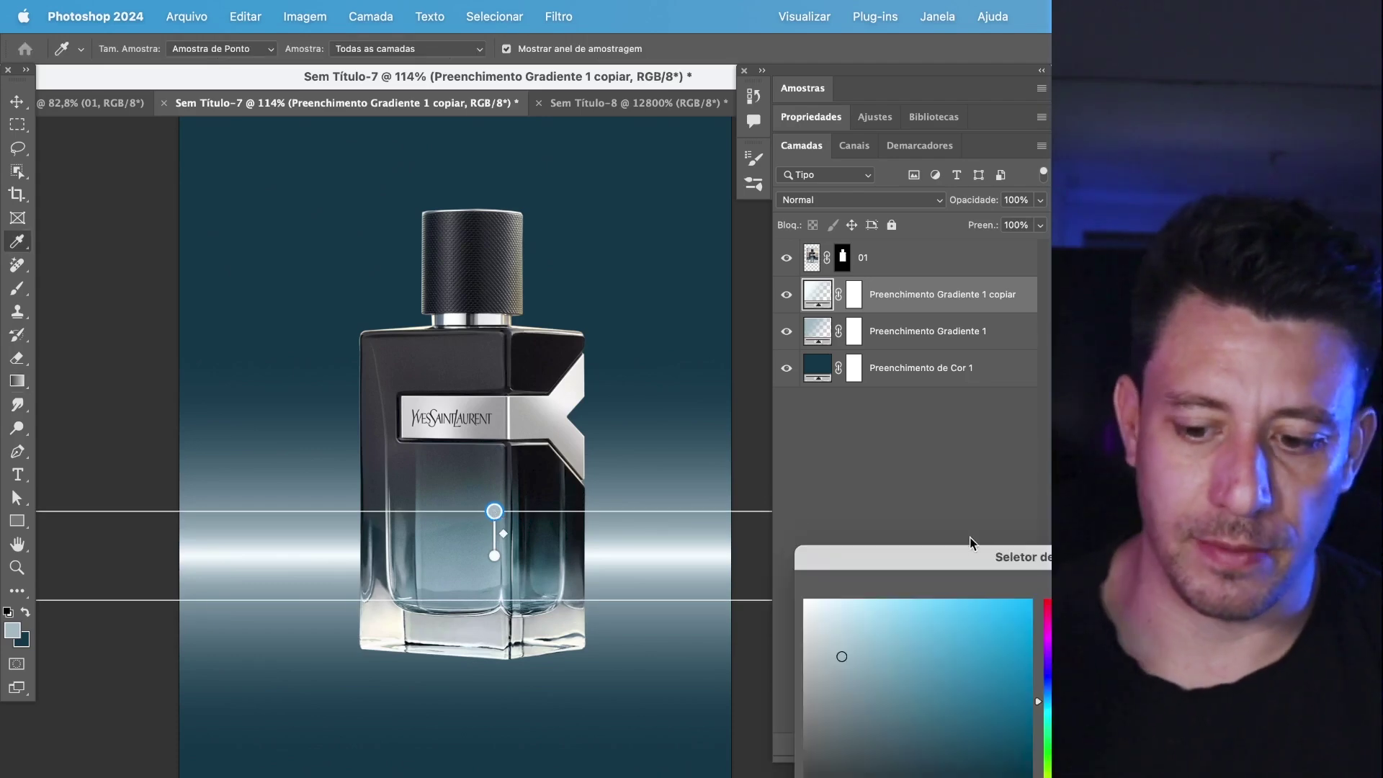
key(Escape)
click(787, 294)
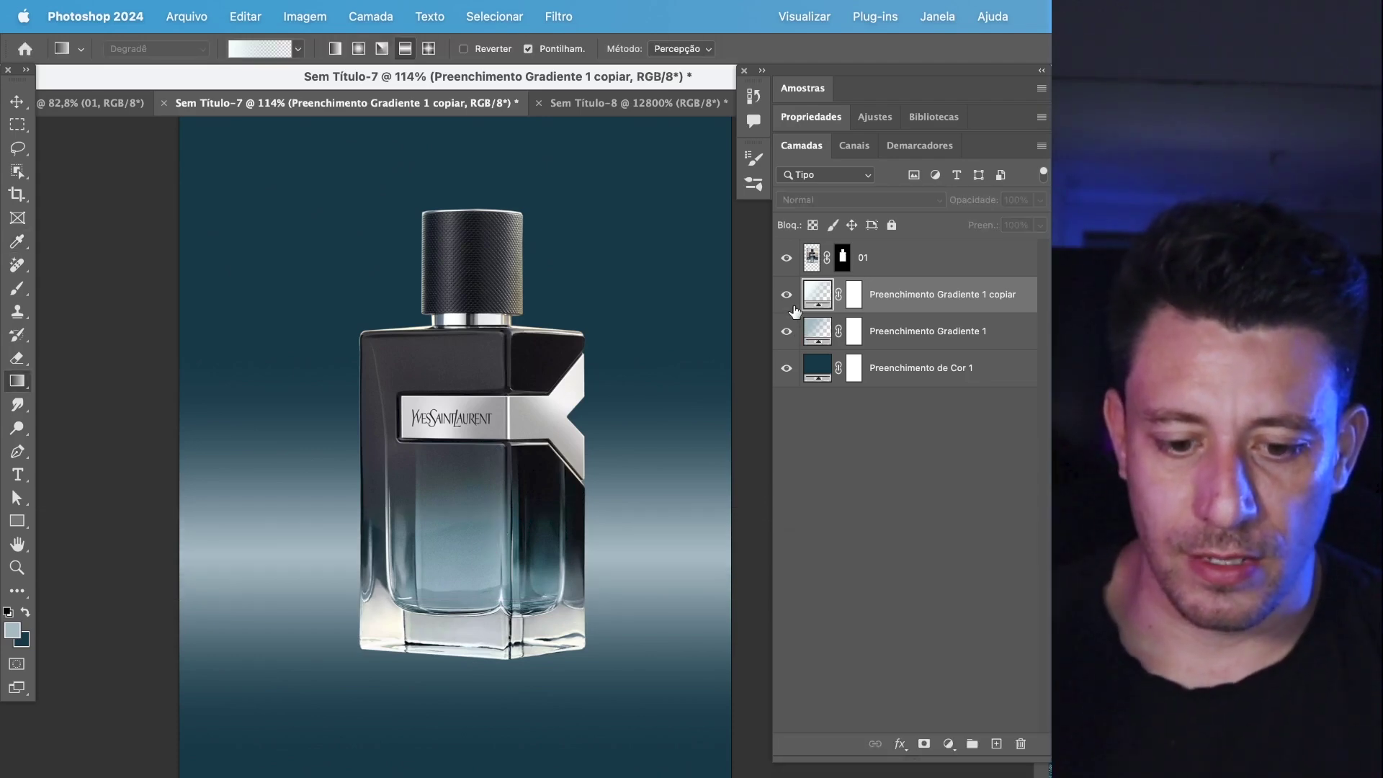
click(786, 294)
click(786, 331)
click(787, 331)
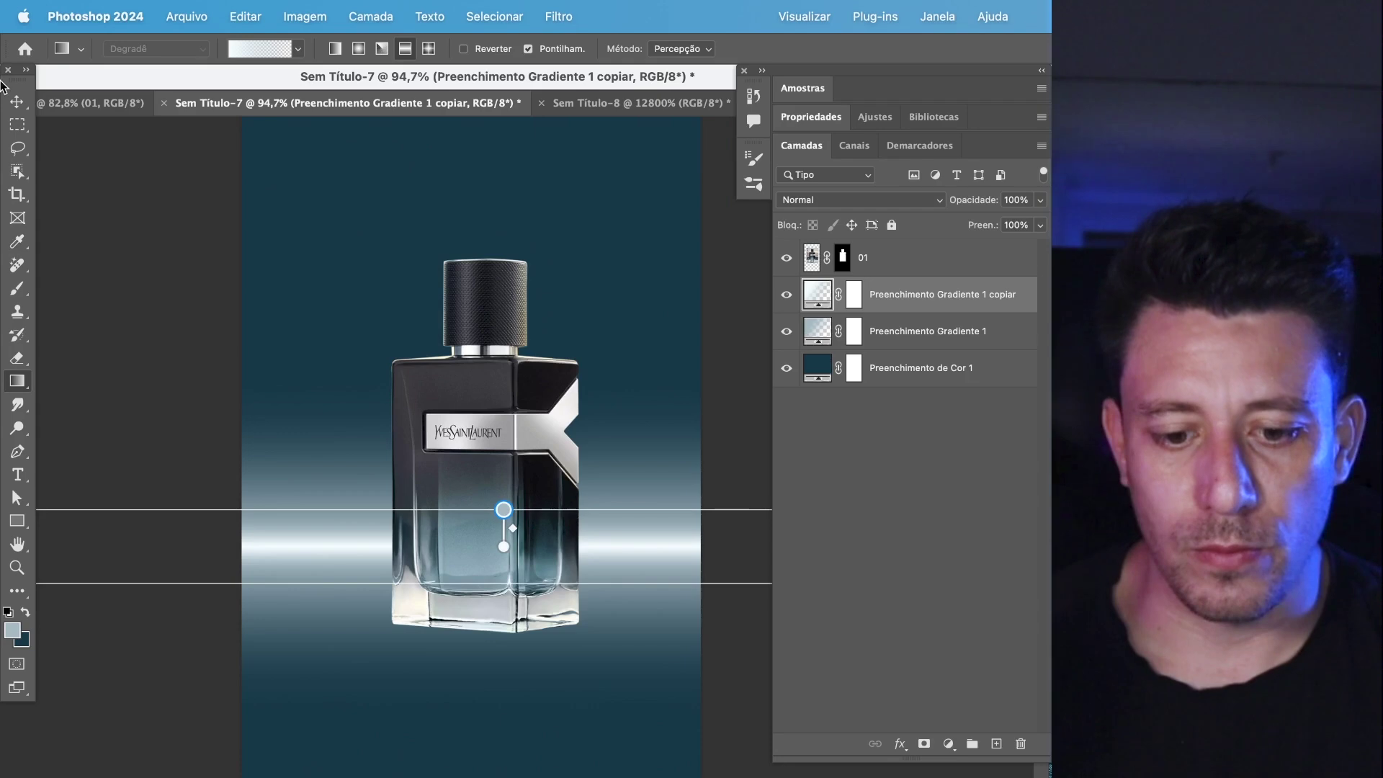
- Hide the bottle layer and add an empty layer above the near-white gradient copy
key(v)
super+click(559, 452)
drag(559, 452, 503, 466)
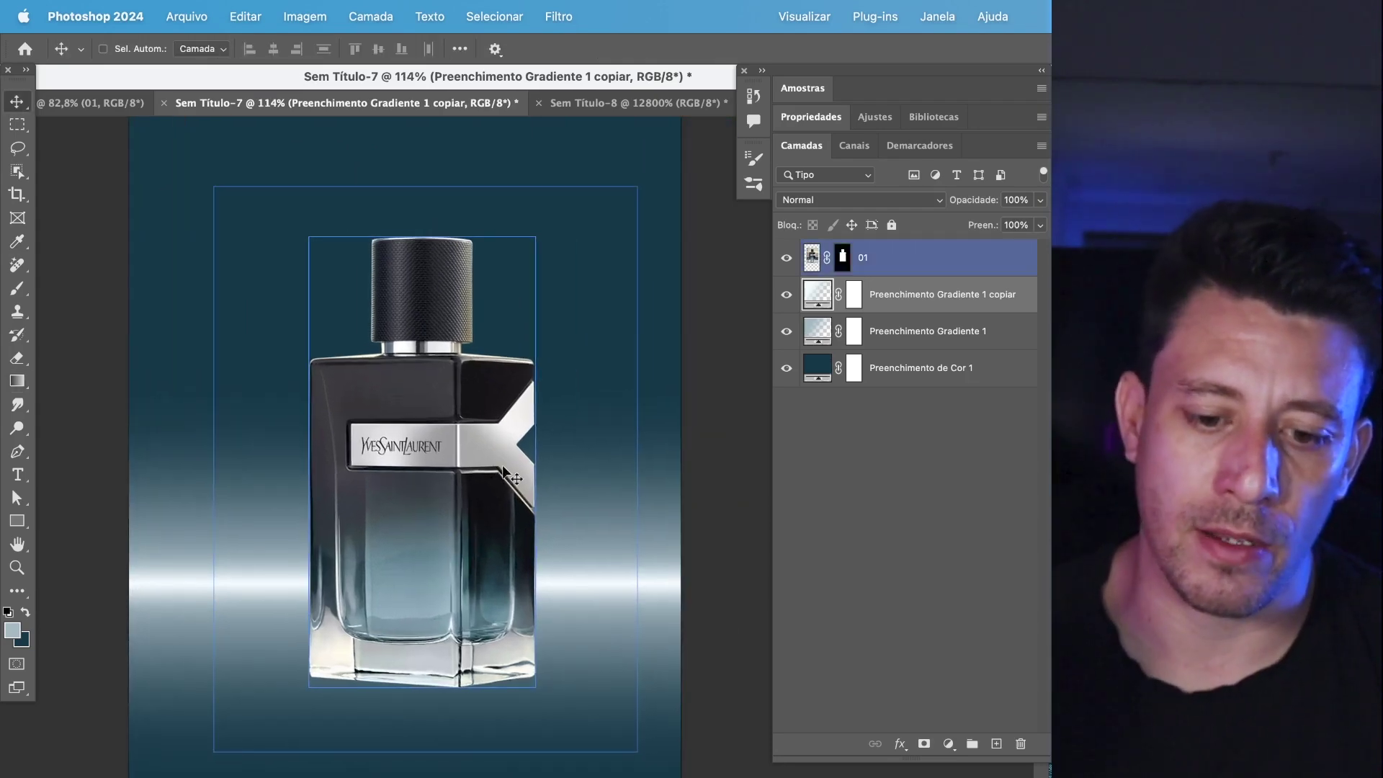
click(936, 294)
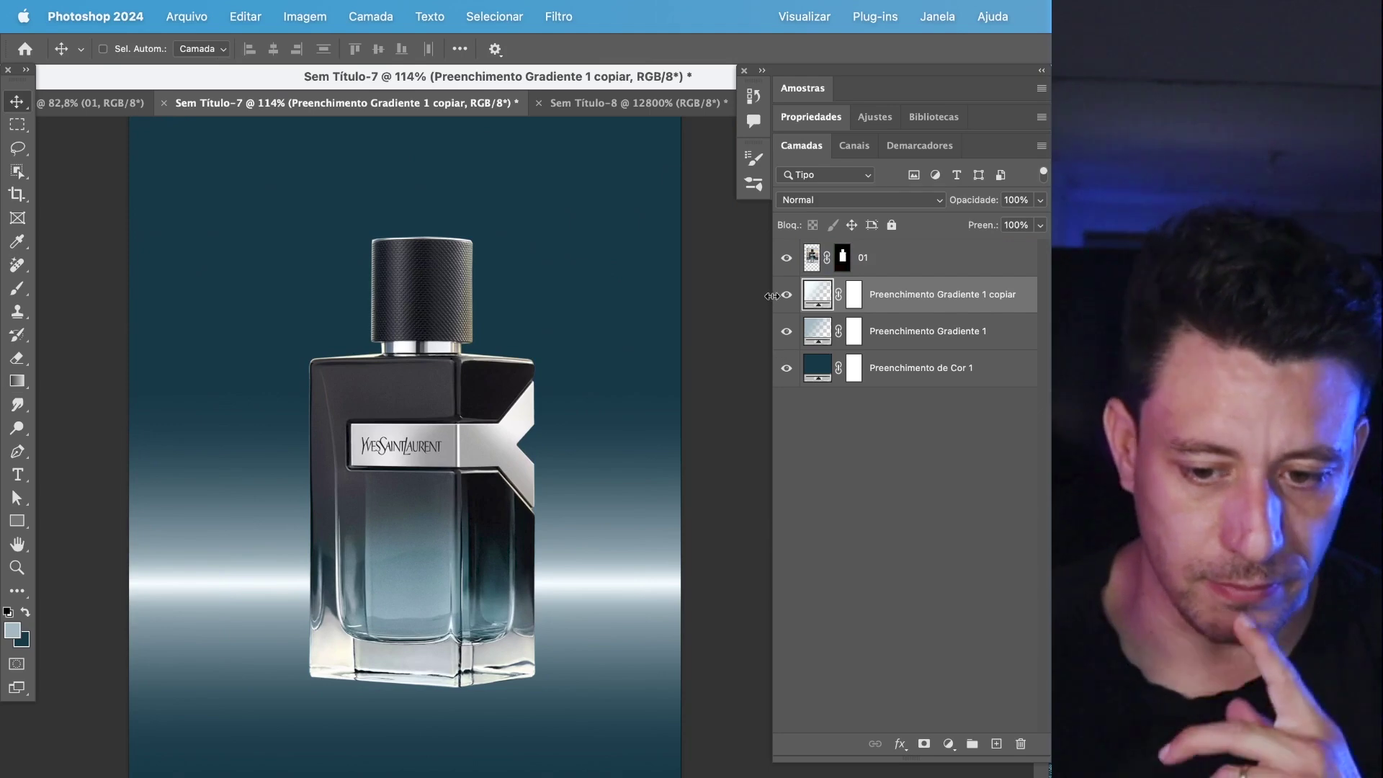
click(787, 257)
click(996, 744)
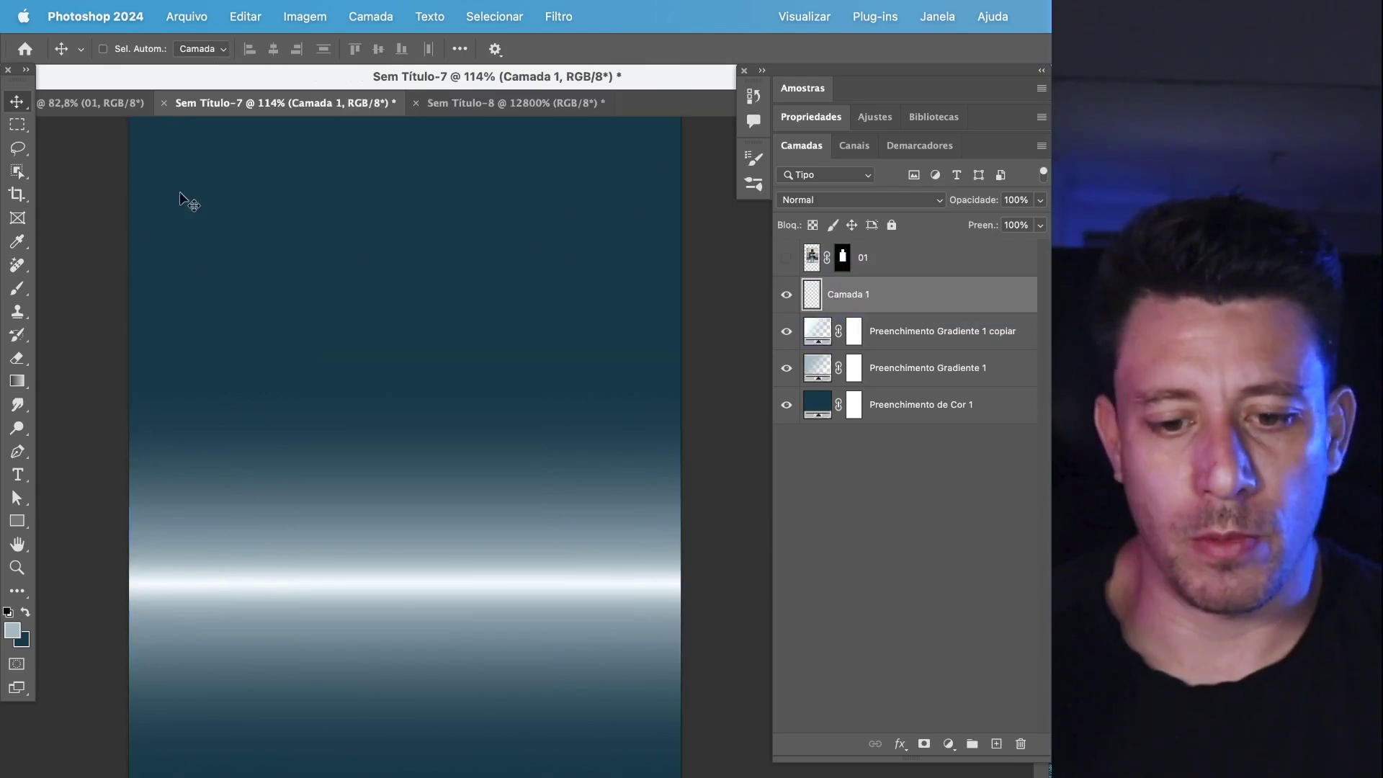
- Fill the new layer with 50% gray in Normal mode at 100% opacity
click(244, 16)
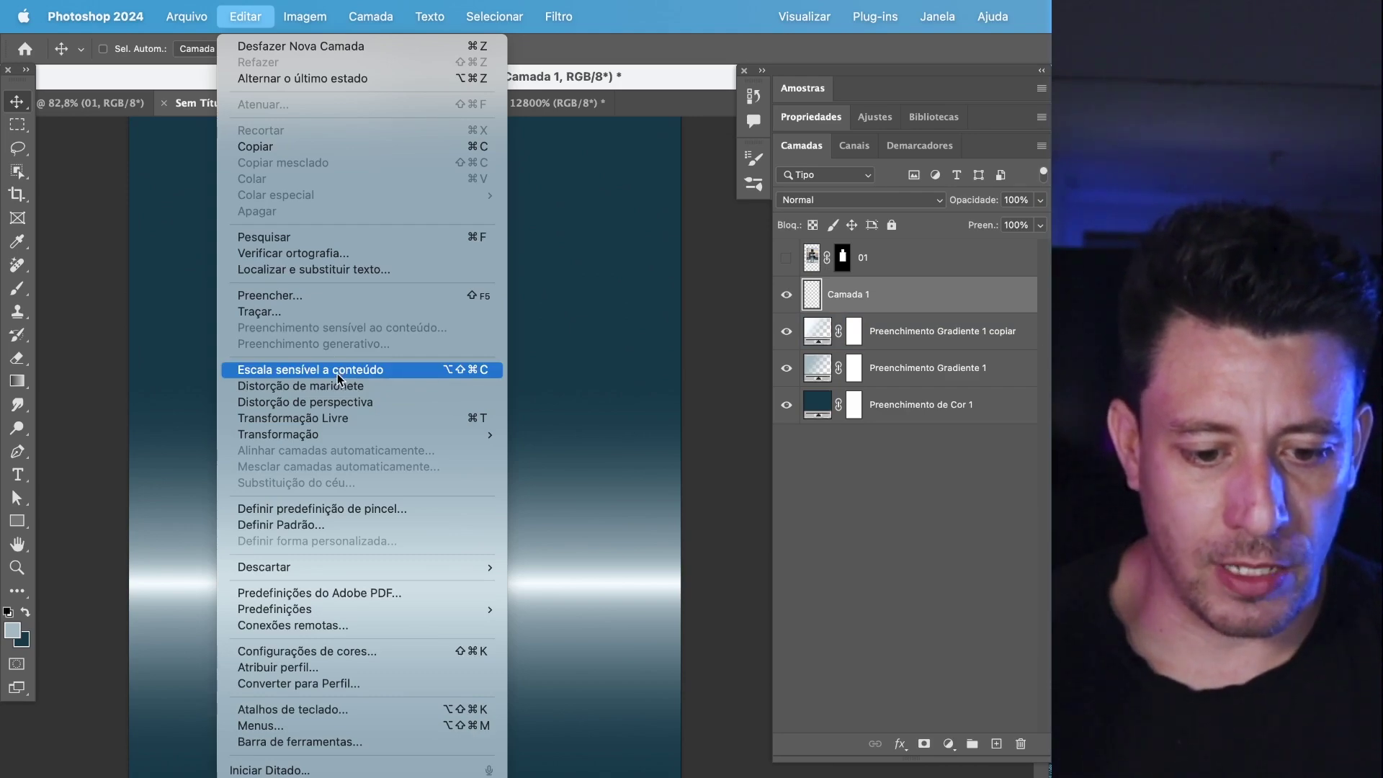
click(310, 298)
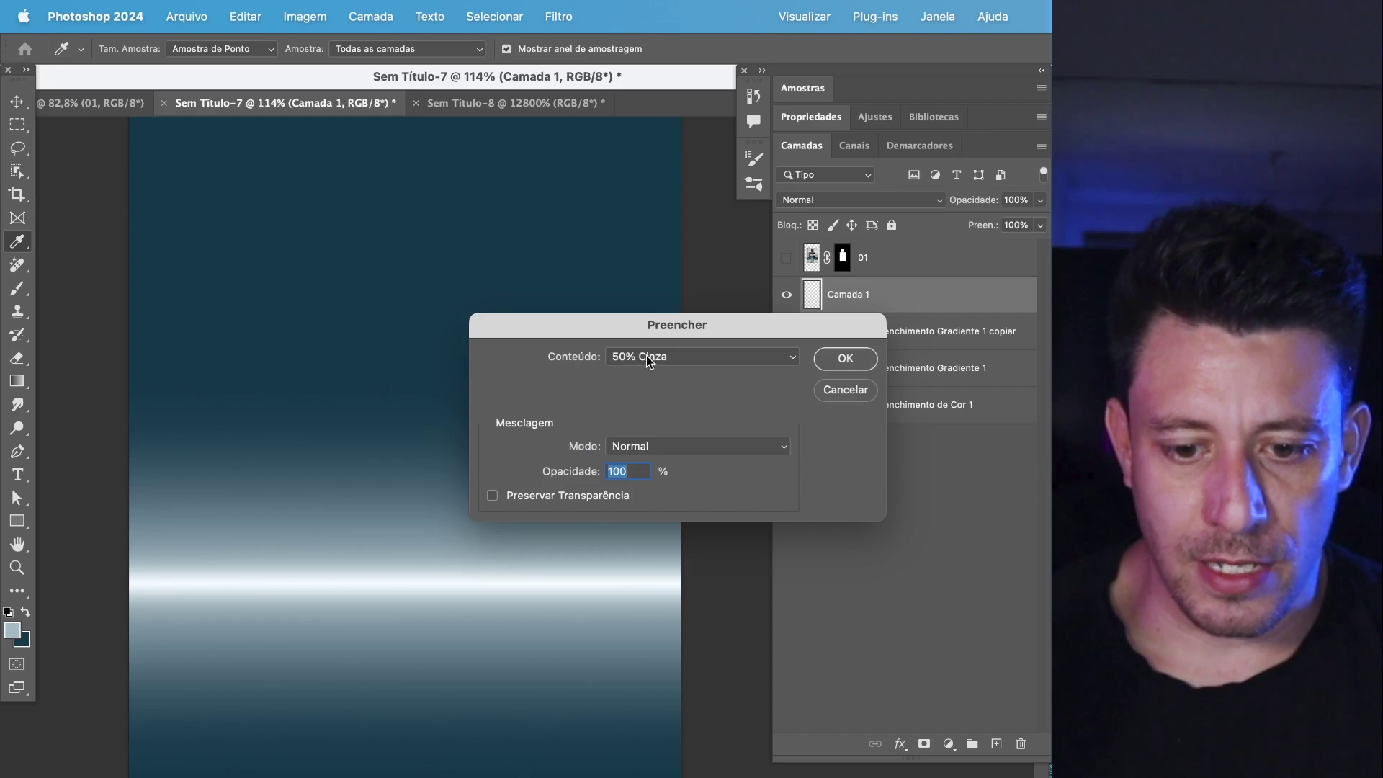
click(839, 359)
key(v)
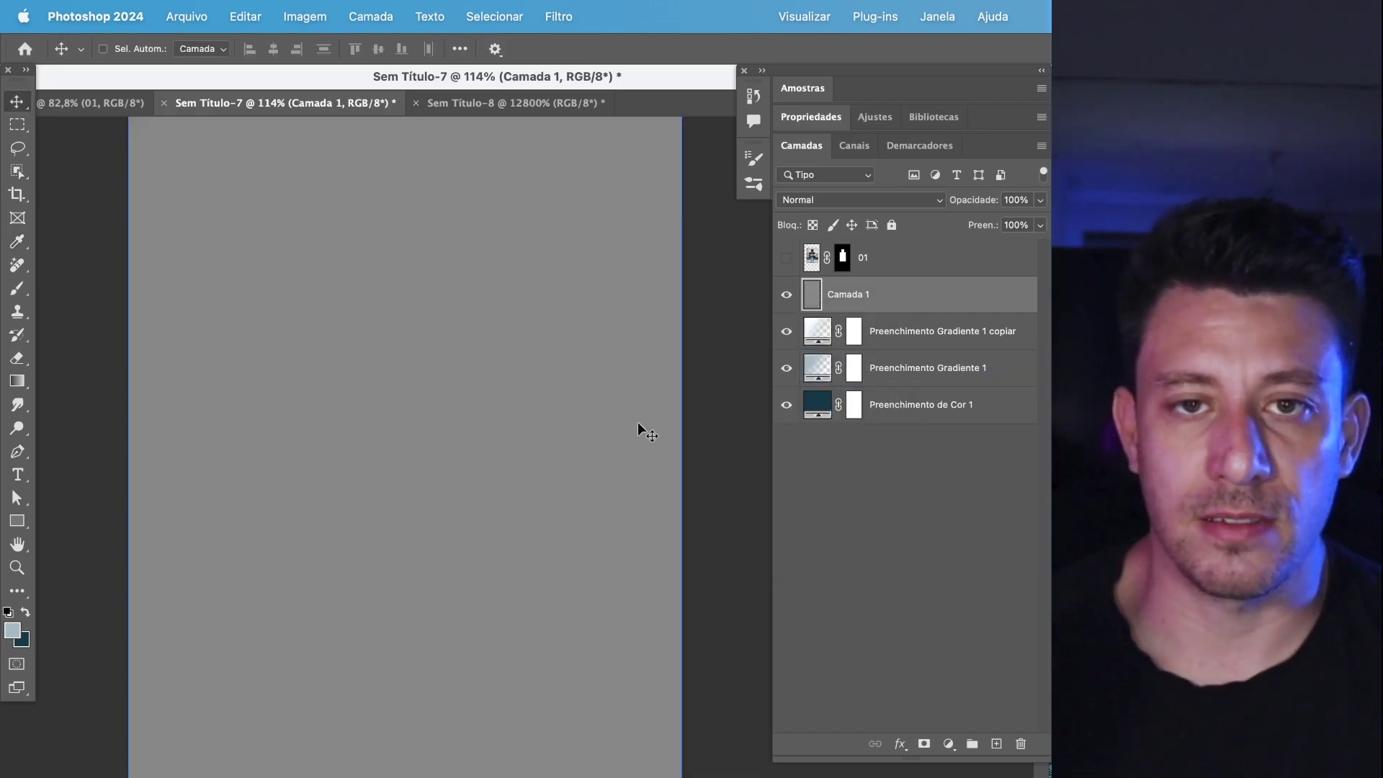
- Apply the Add Noise filter to the gray layer with 44.79% intensity, Gaussian distribution and Monochromatic enabled
click(548, 22)
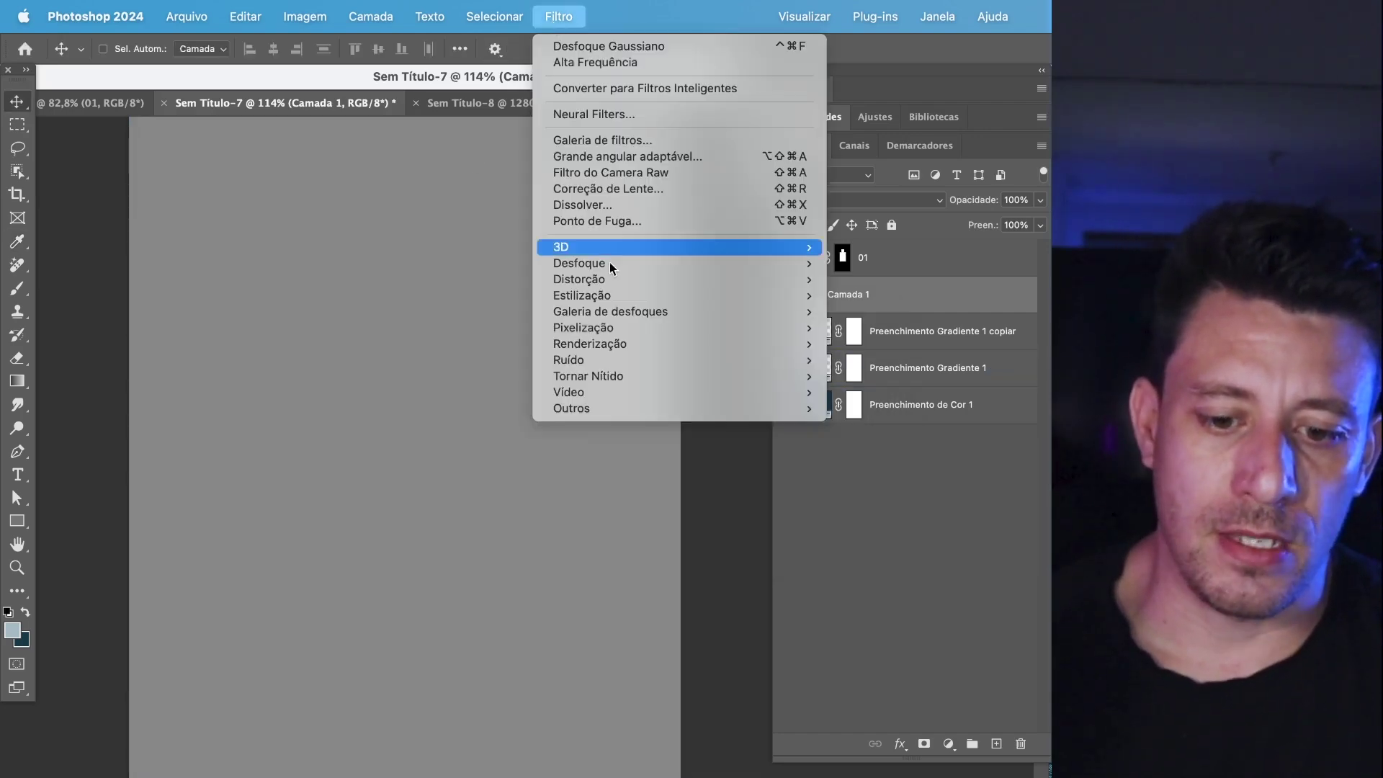
mouse_move(636, 356)
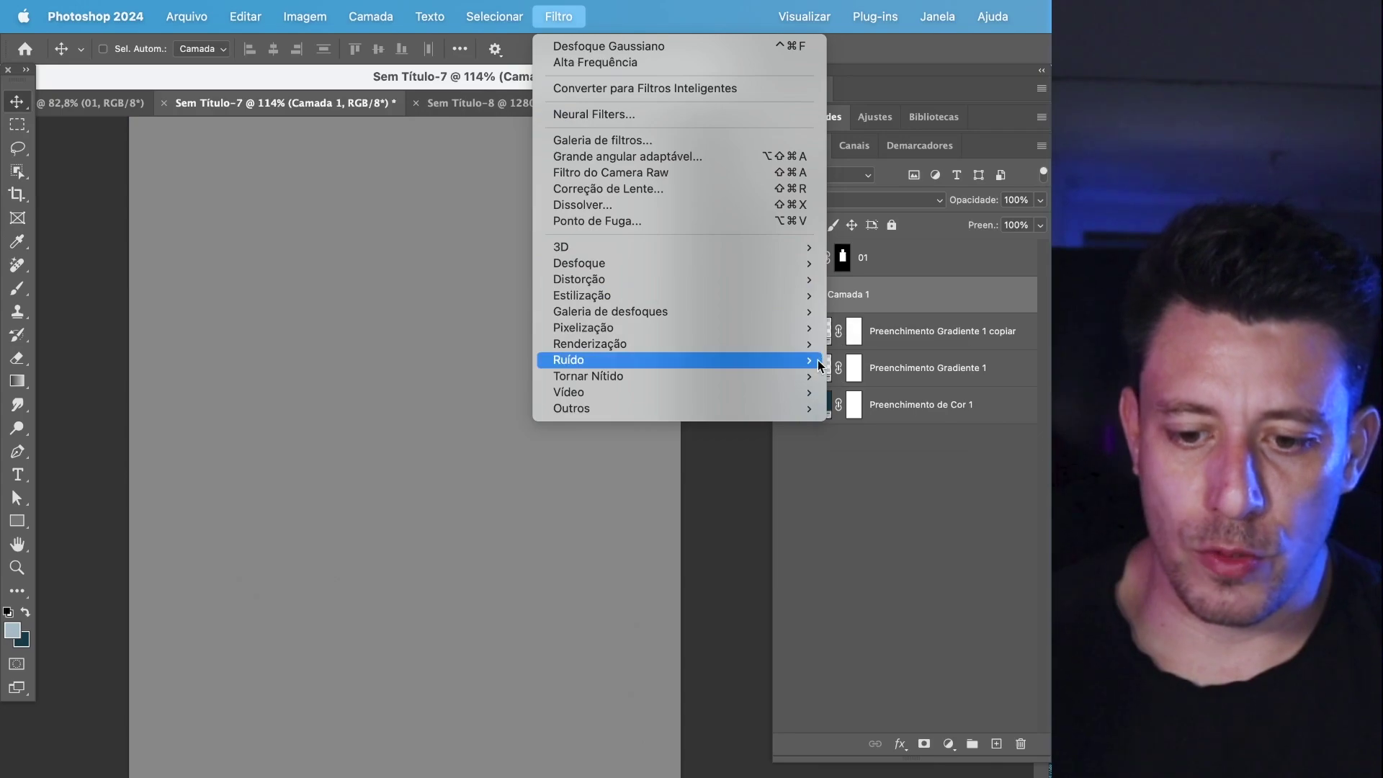
click(852, 361)
drag(549, 454, 562, 452)
click(572, 553)
click(576, 521)
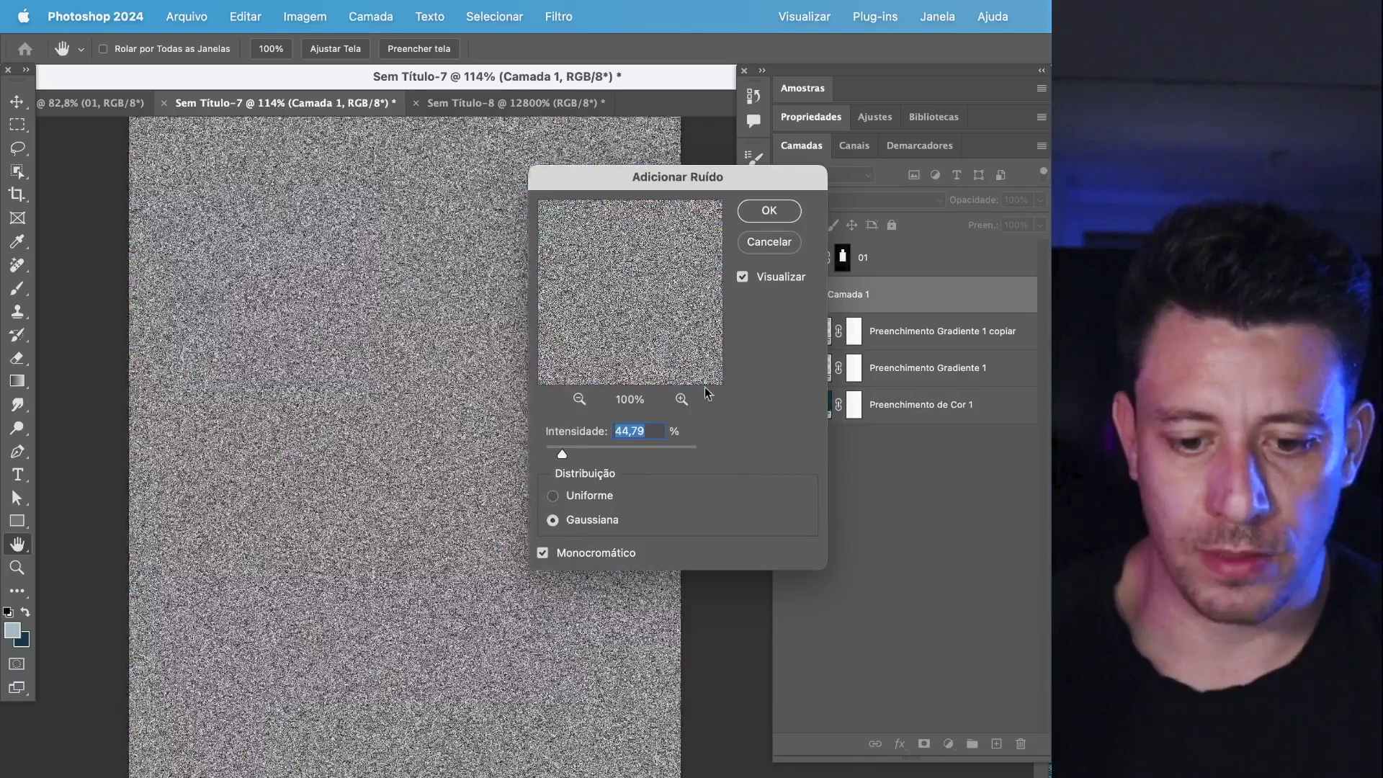
click(769, 210)
- Set the noise layer's blend mode to Overlay and reduce its fill to 18%
click(818, 199)
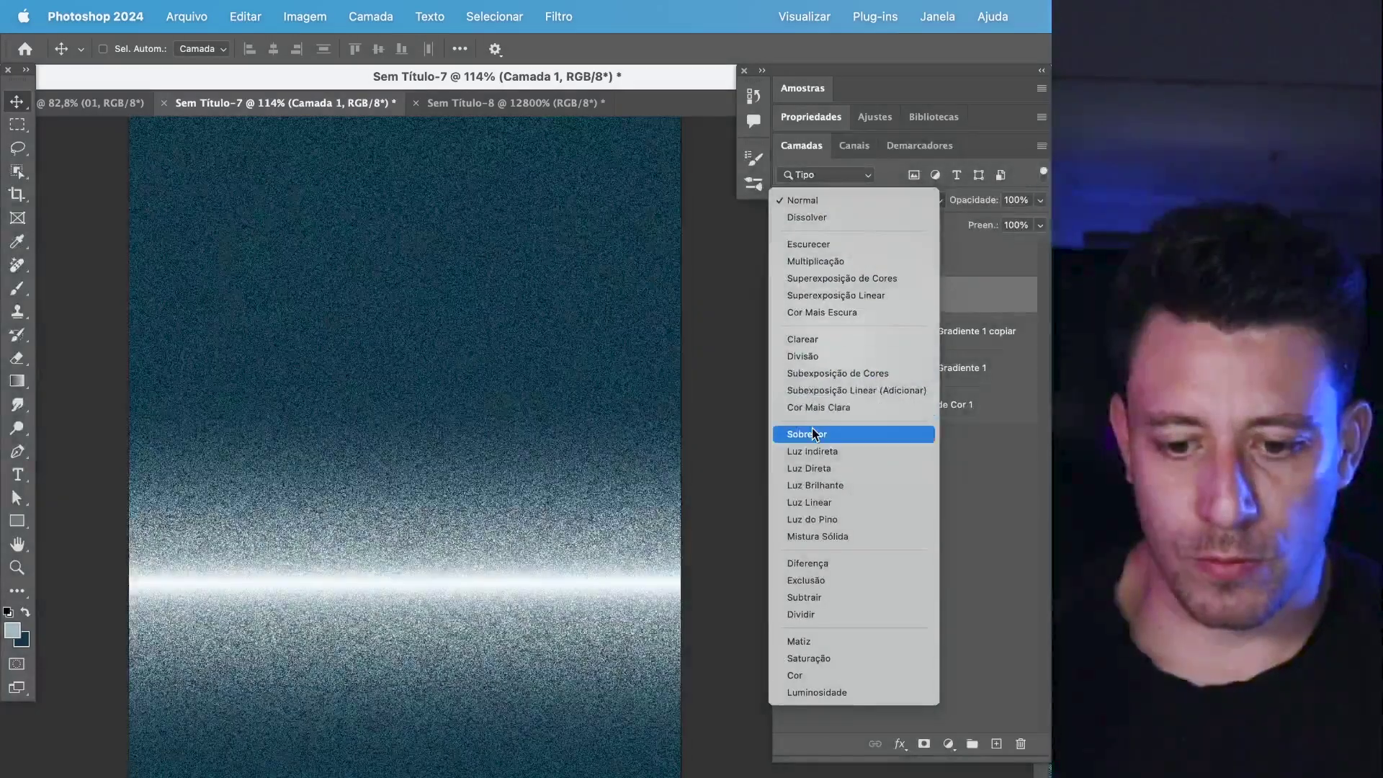
click(807, 434)
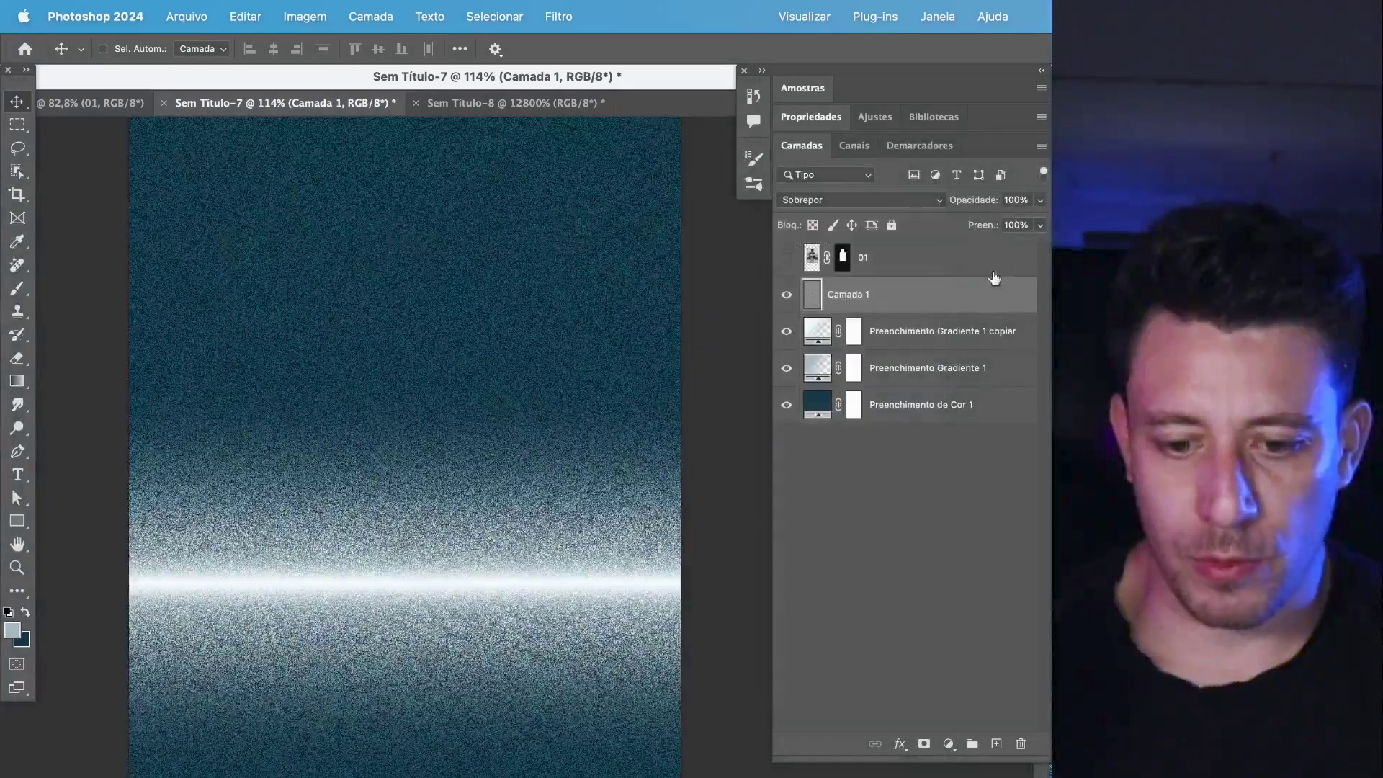
click(1039, 227)
drag(968, 252, 971, 250)
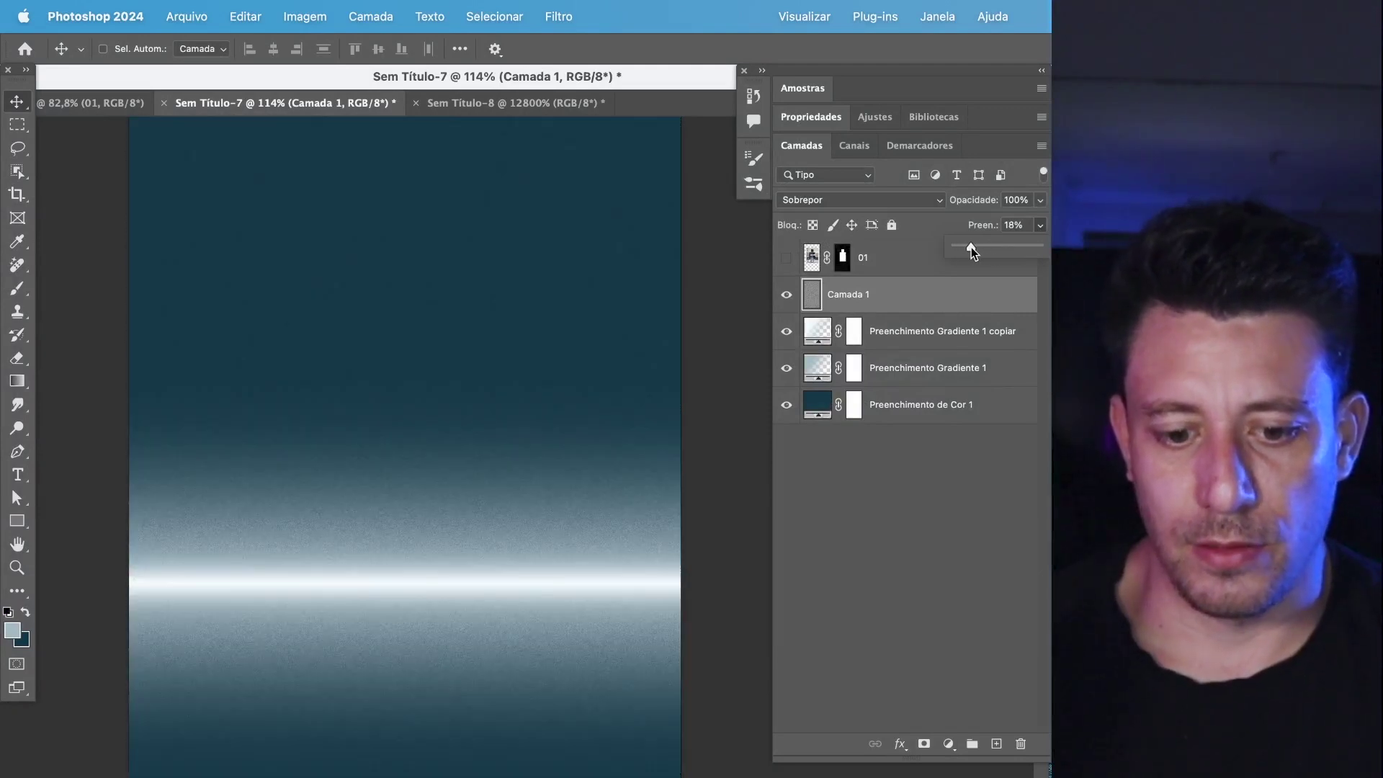
- Check the grain across the whole background and show the bottle layer again
key(z)
click(618, 465)
drag(627, 463, 520, 519)
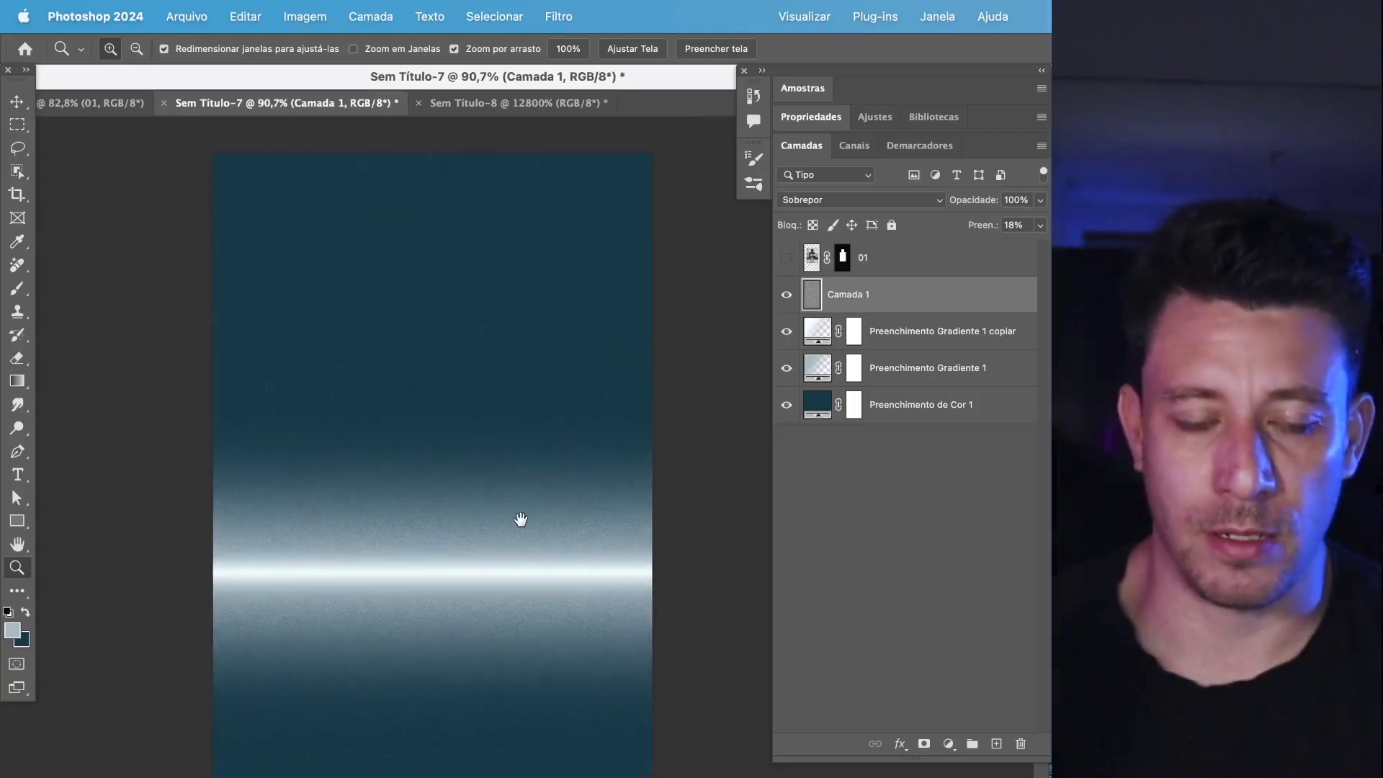
click(787, 259)
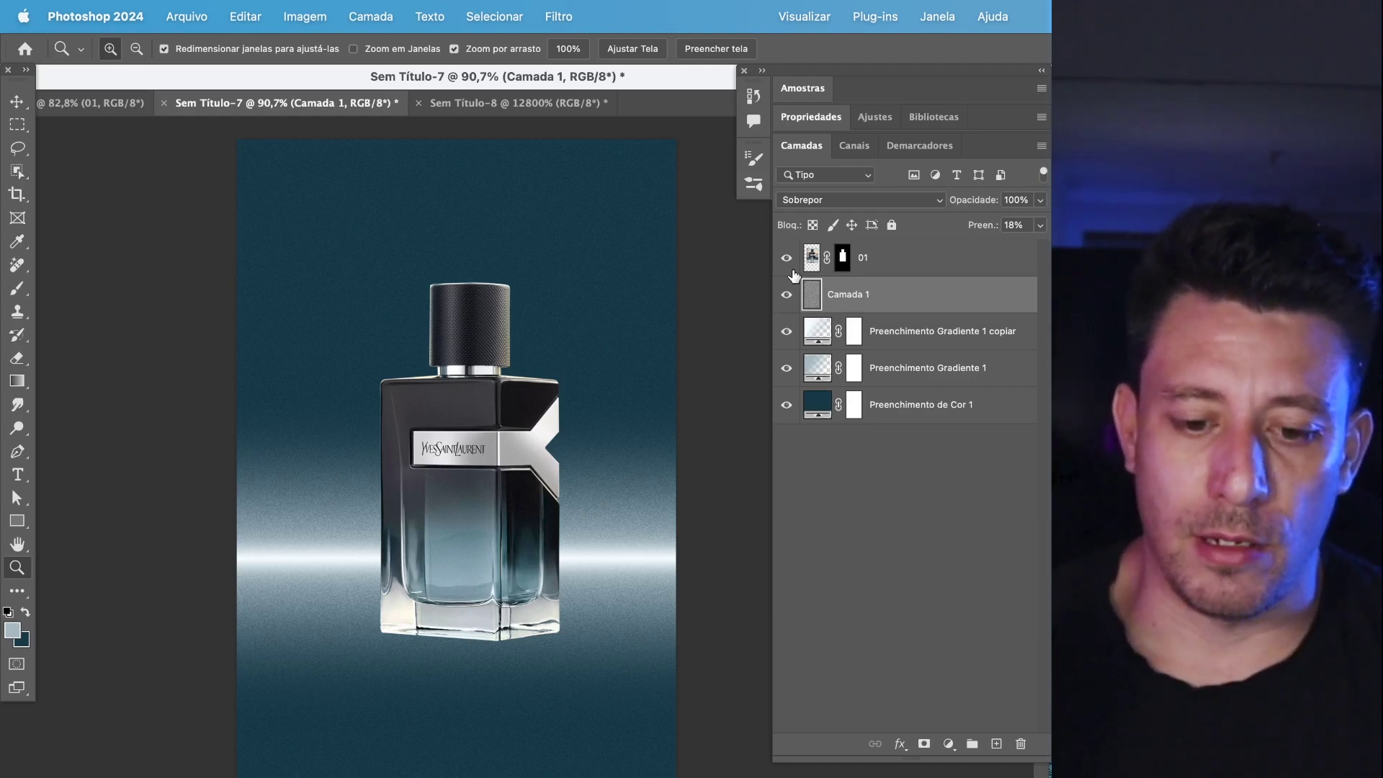
- Duplicate the bottle layer with its mask and flip the copy vertically
click(898, 270)
key(super+j)
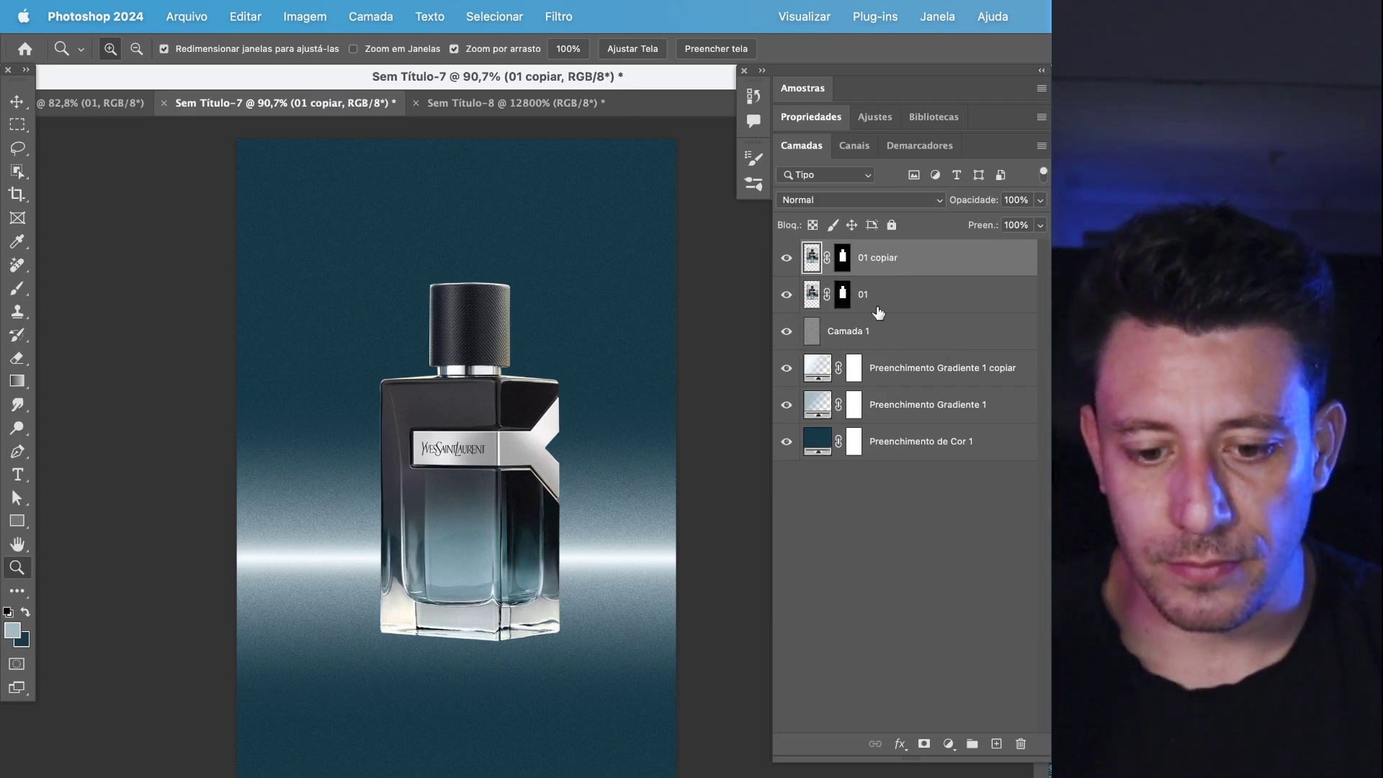
key(super+t)
right_click(504, 387)
click(555, 720)
key(Return)
- Move the flipped bottle copy straight down so its base sits just below the original bottle's base
scroll(513, 569, down, 5)
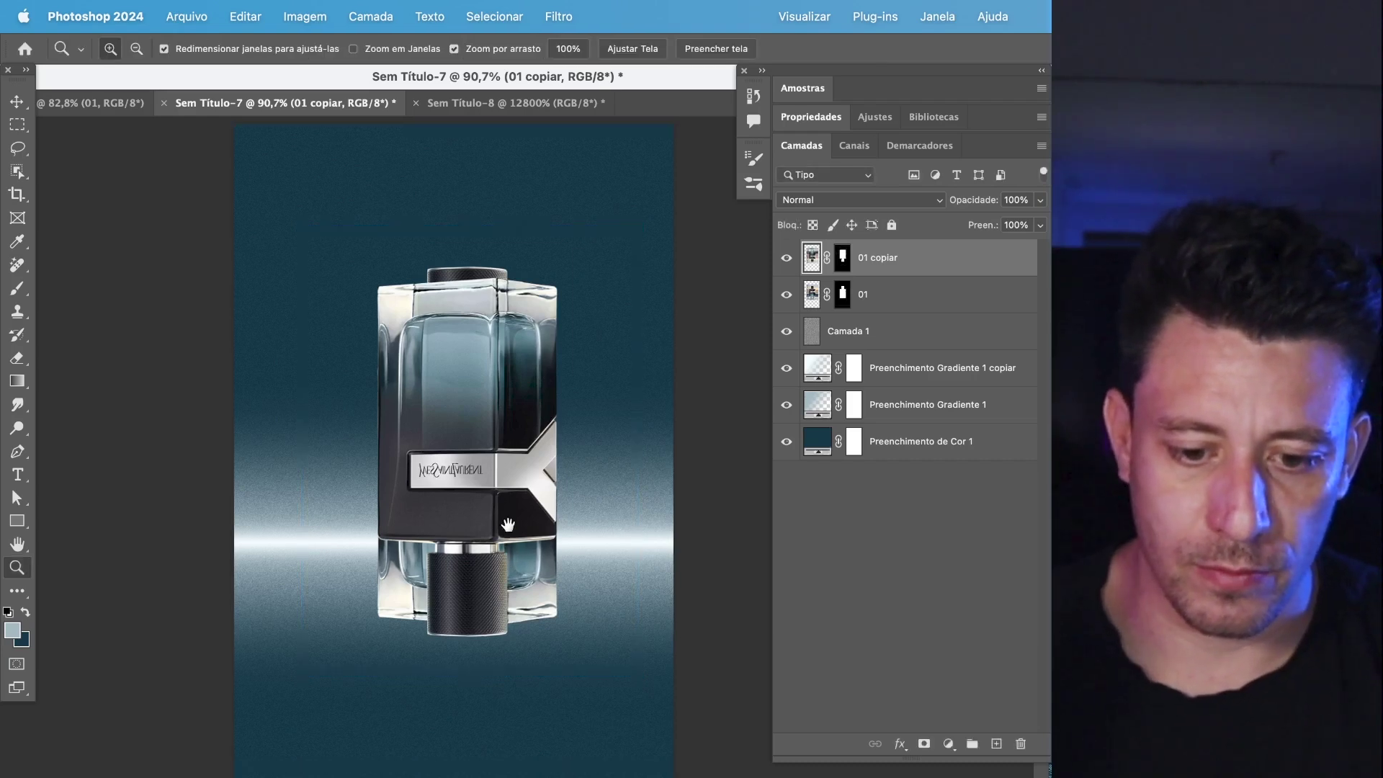
click(17, 101)
drag(294, 209, 456, 629)
drag(576, 635, 557, 586)
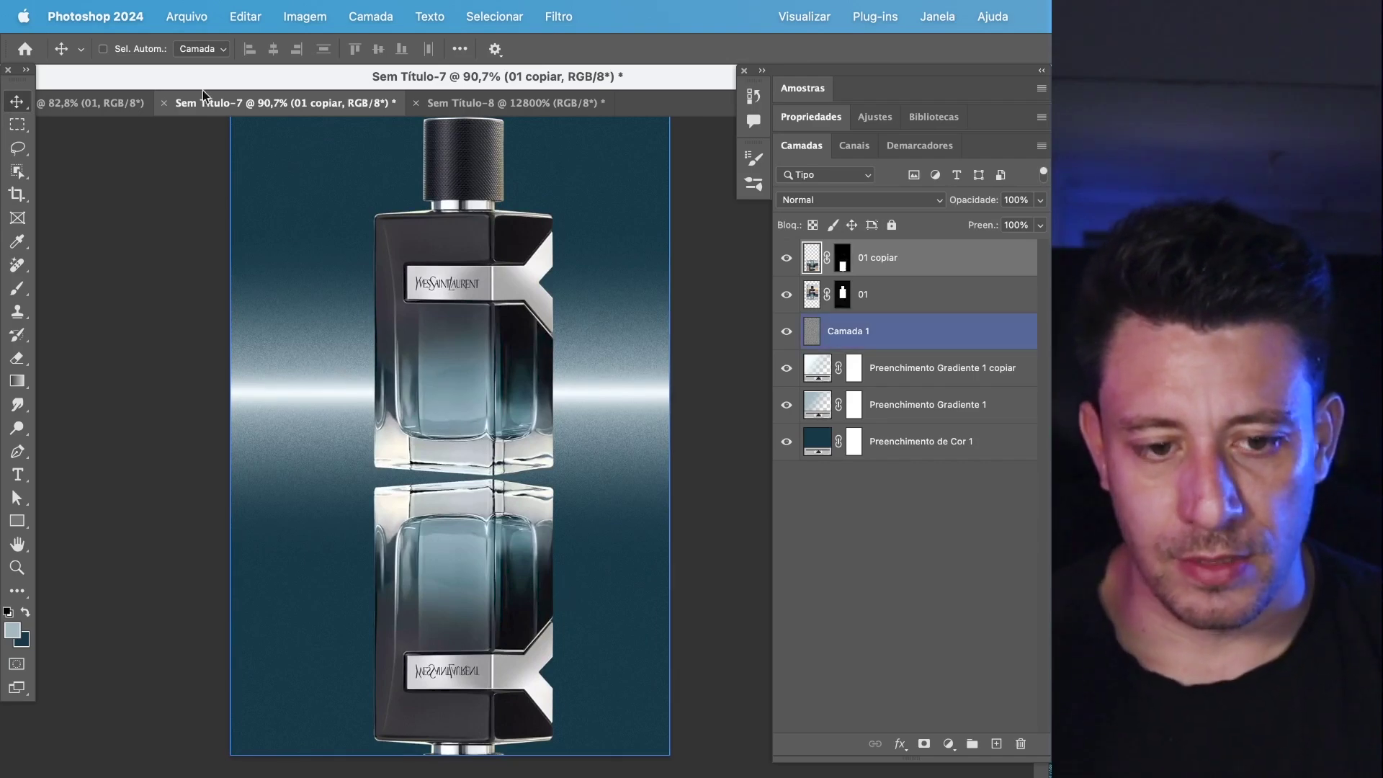
- Start a Perspective Warp on the flipped copy and fit a plane to the bottle's wide front face
click(245, 16)
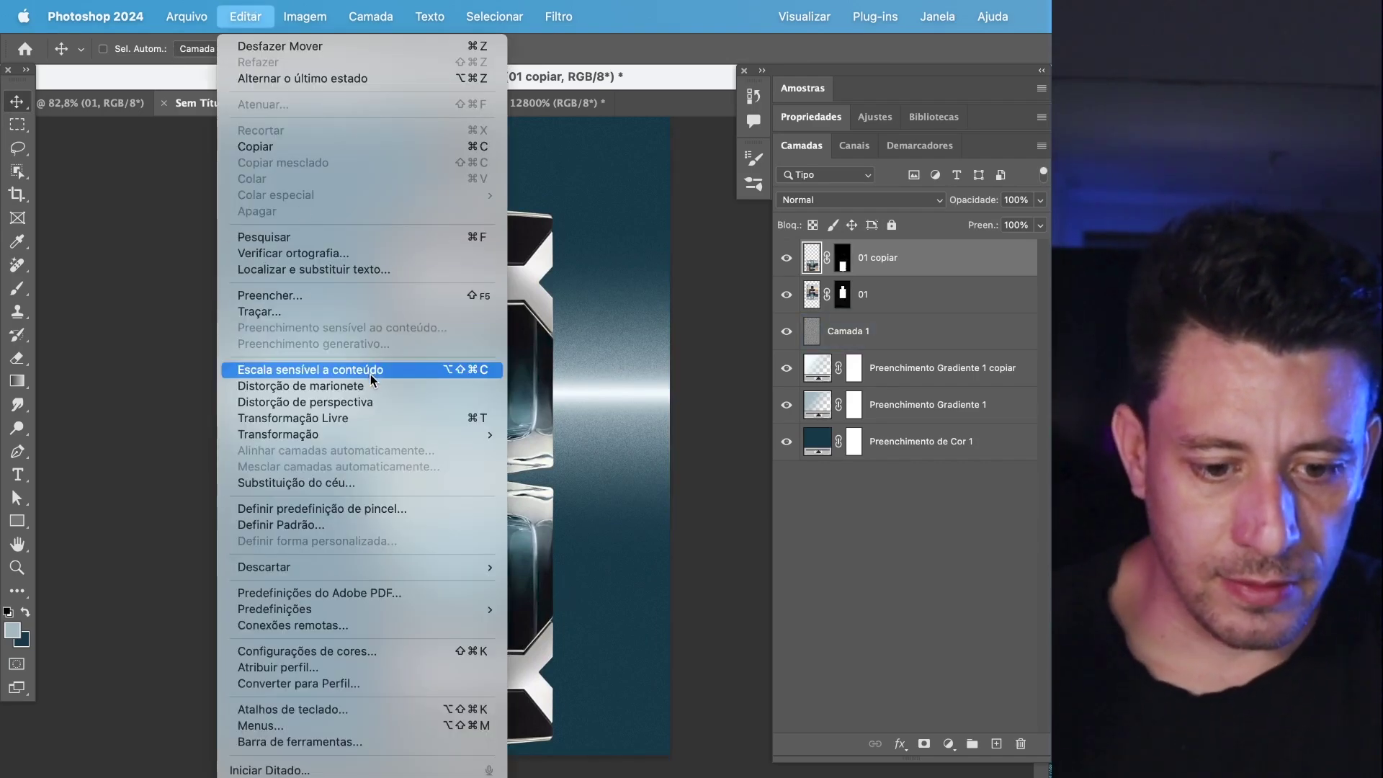
click(378, 402)
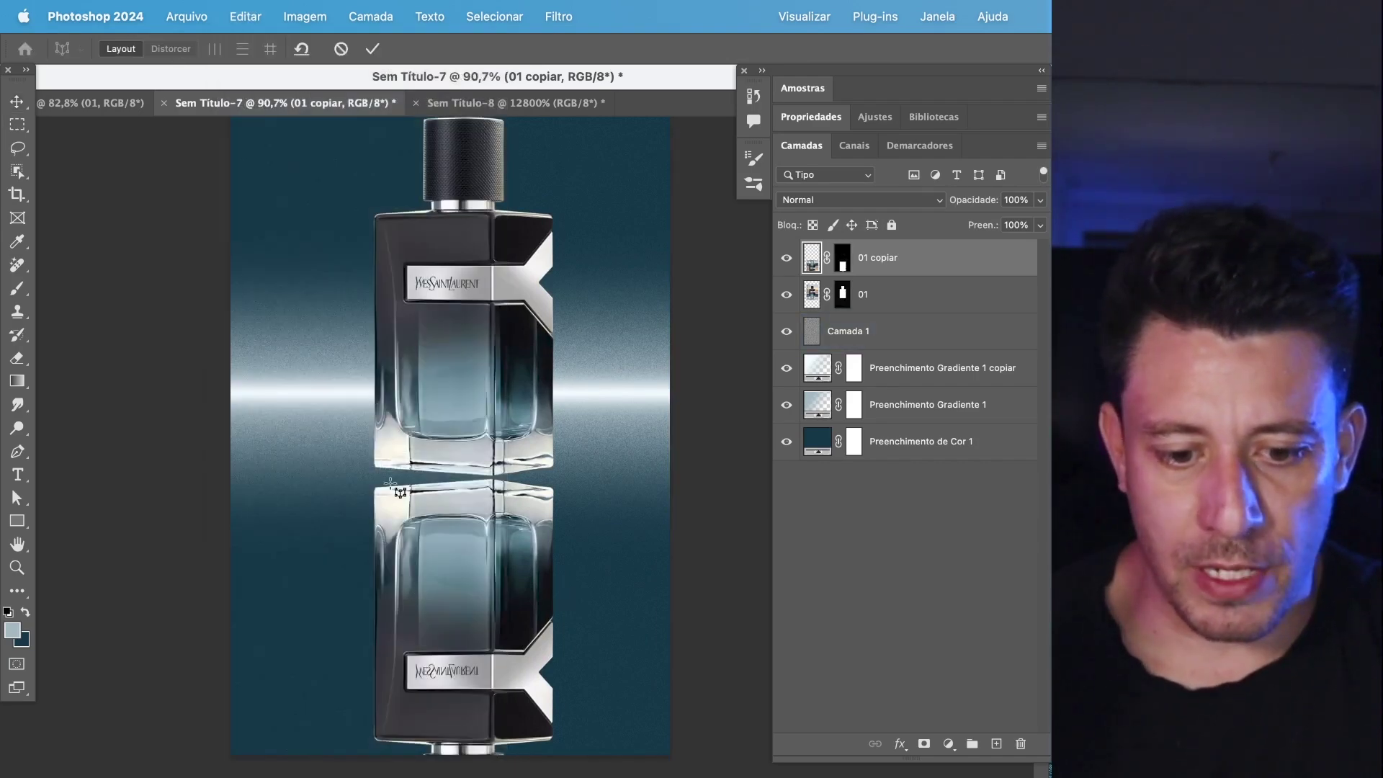
drag(374, 487, 494, 776)
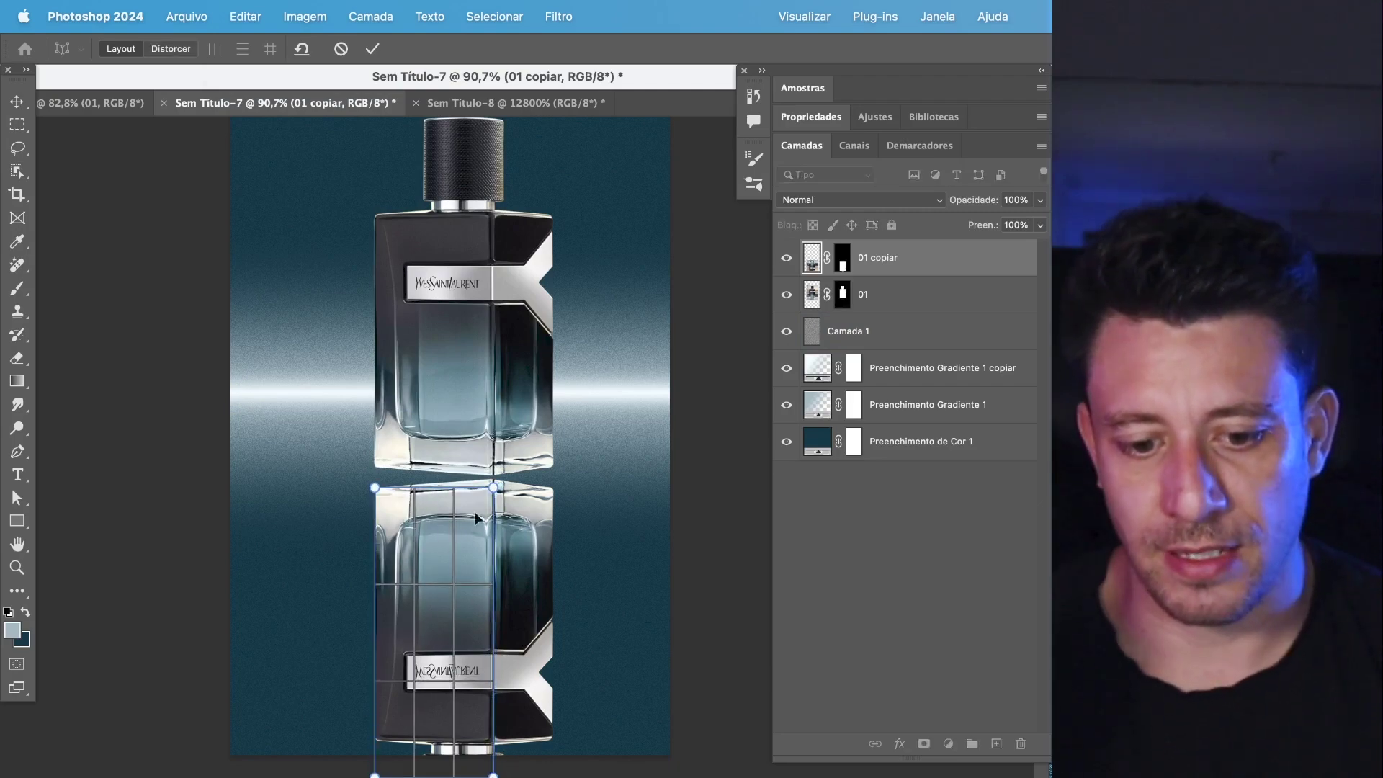
scroll(603, 469, up, 10)
scroll(637, 486, down, 2)
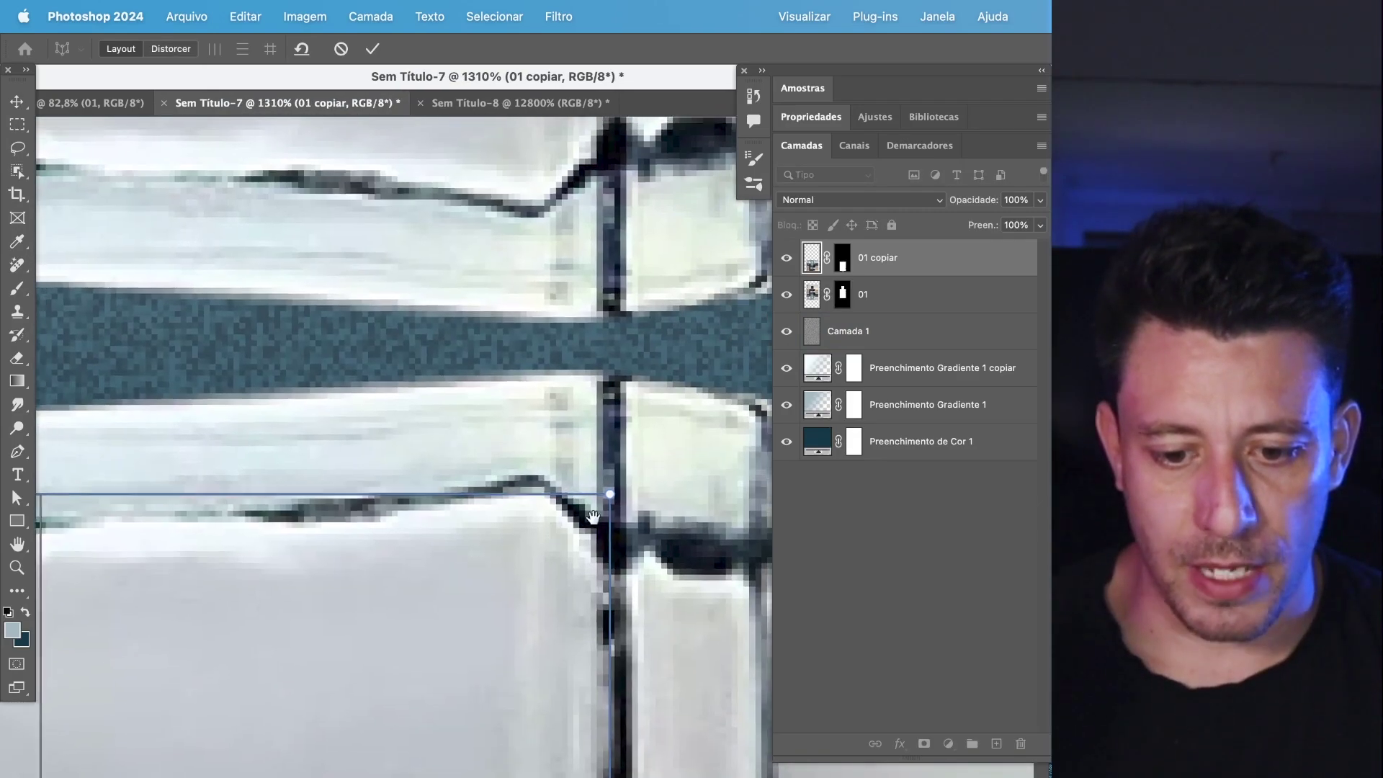
drag(606, 503, 607, 381)
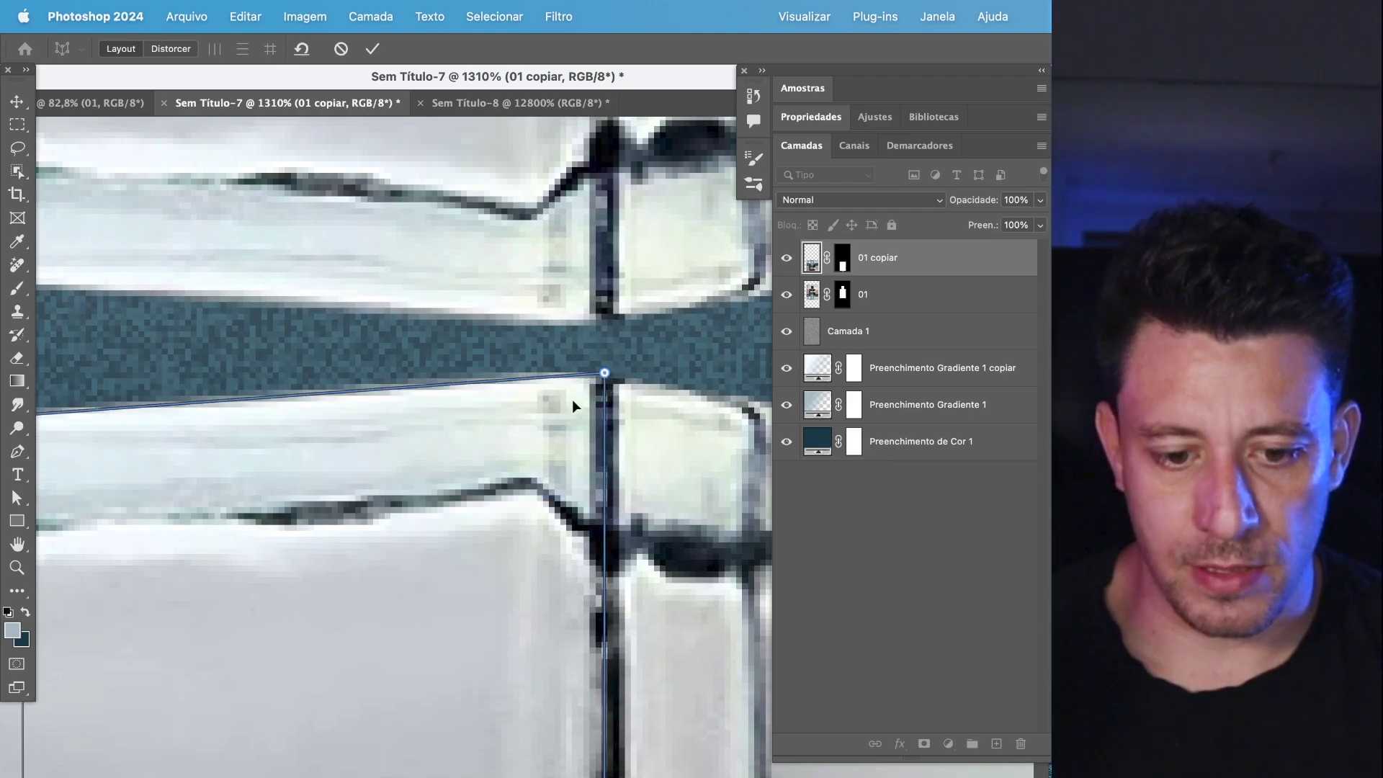
scroll(577, 402, down, 5)
drag(554, 456, 653, 427)
drag(180, 394, 181, 401)
scroll(427, 470, down, 3)
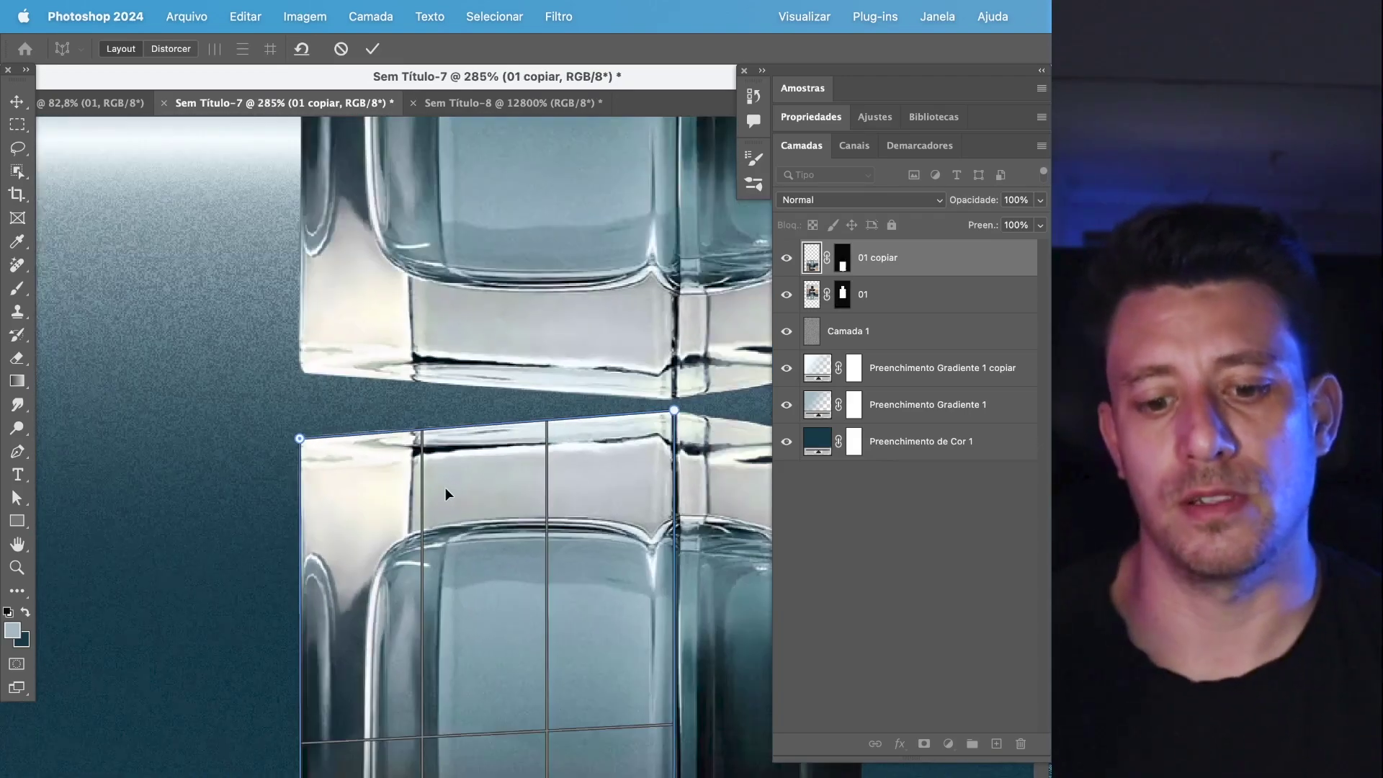
- Add a second perspective plane over the narrow side face, joined to the first along the bottle's vertical edge
drag(442, 494, 248, 451)
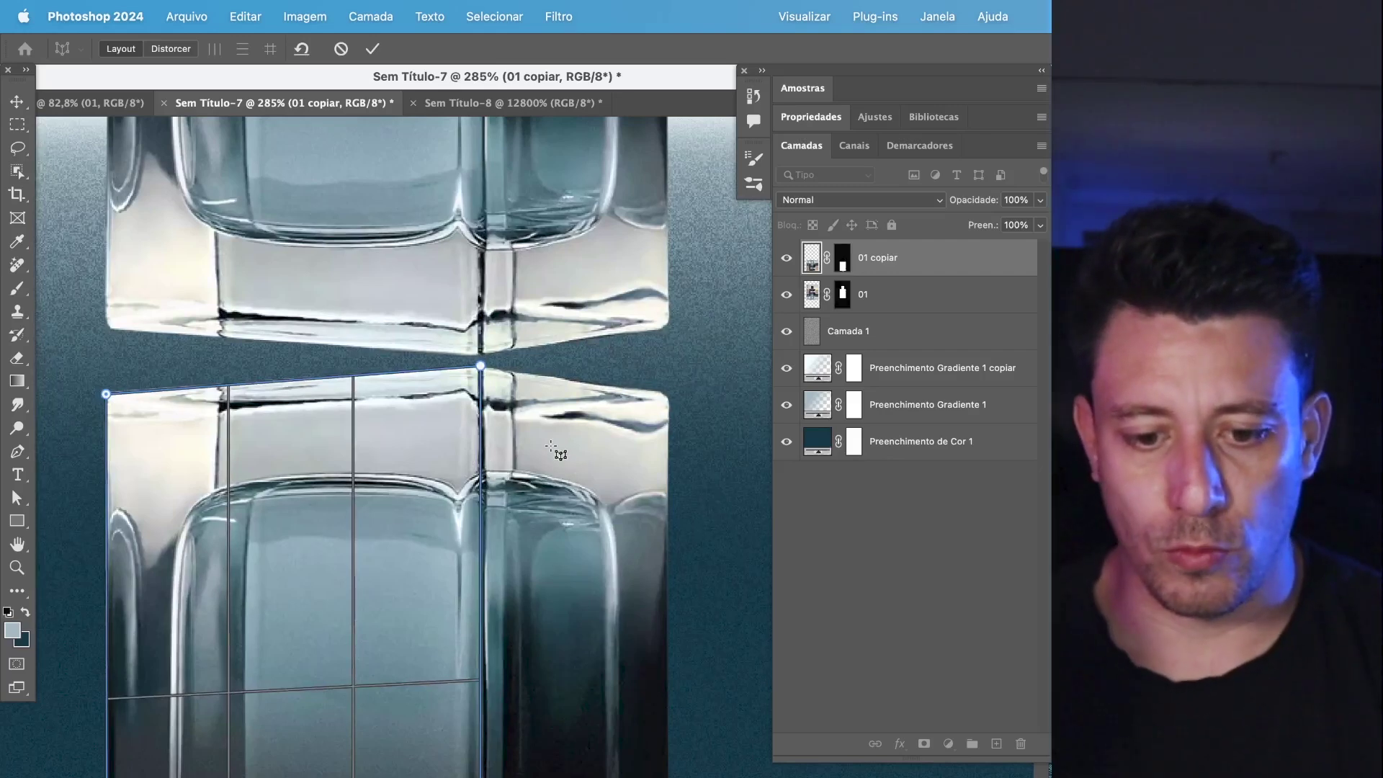
drag(495, 393, 670, 768)
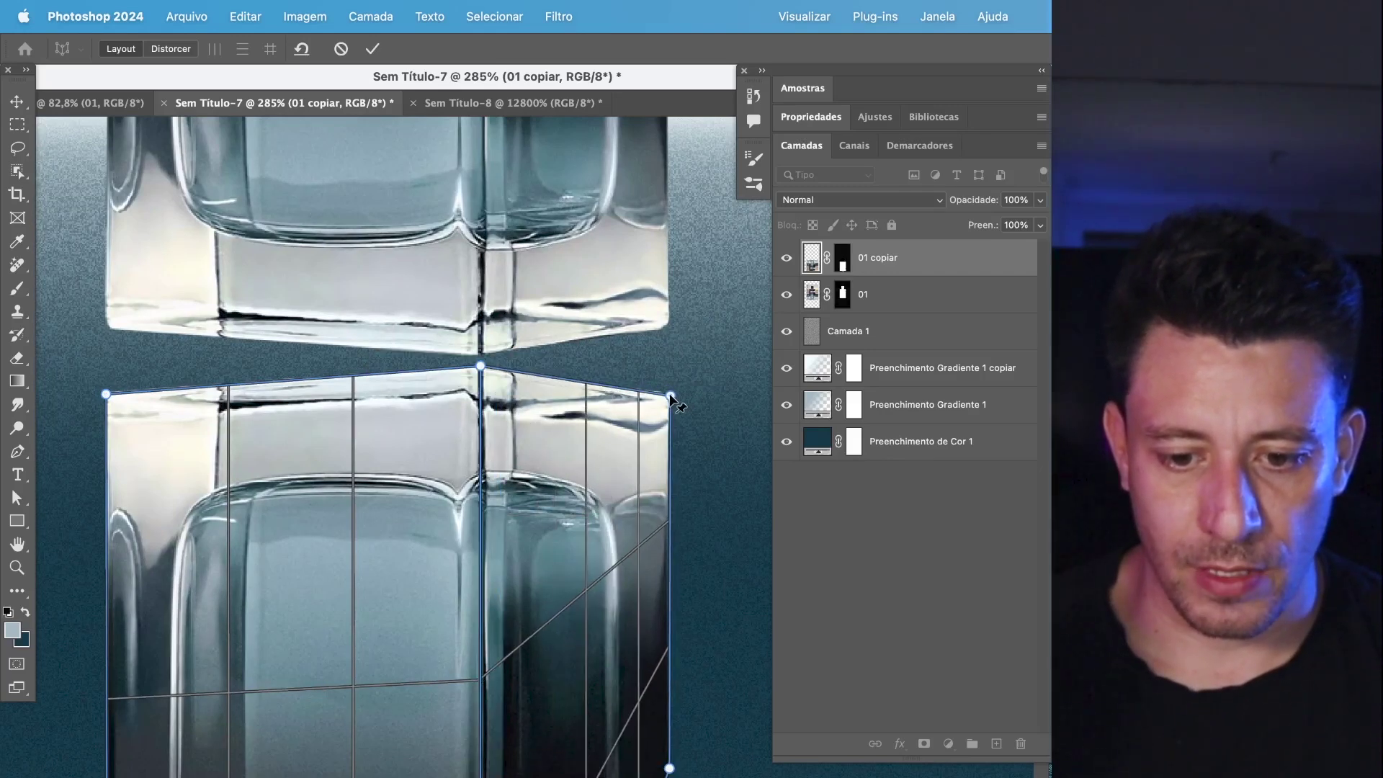
scroll(621, 432, down, 3)
drag(626, 569, 619, 664)
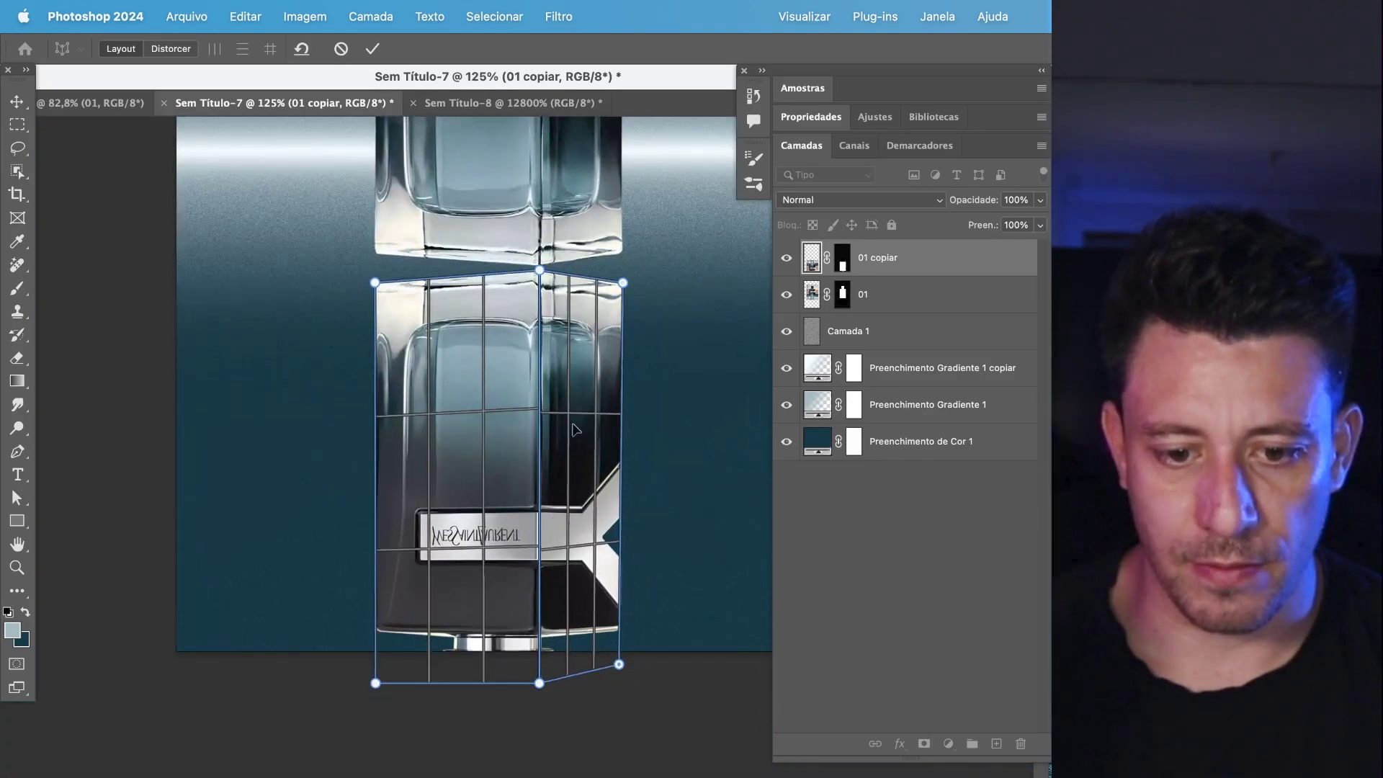
- Warp the planes' upper corners and centre point so the reflection meets the bottle's base, and apply the warp
scroll(569, 425, up, 3)
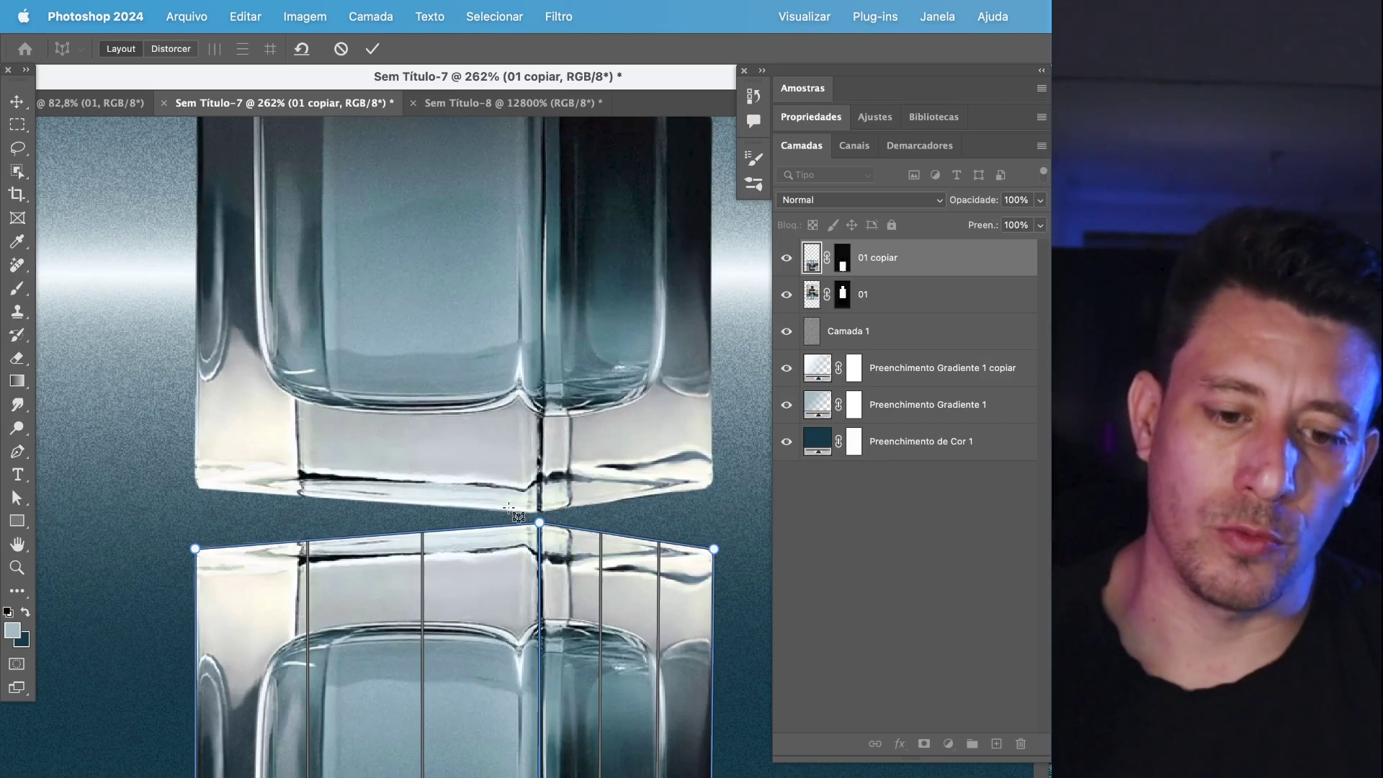
click(171, 49)
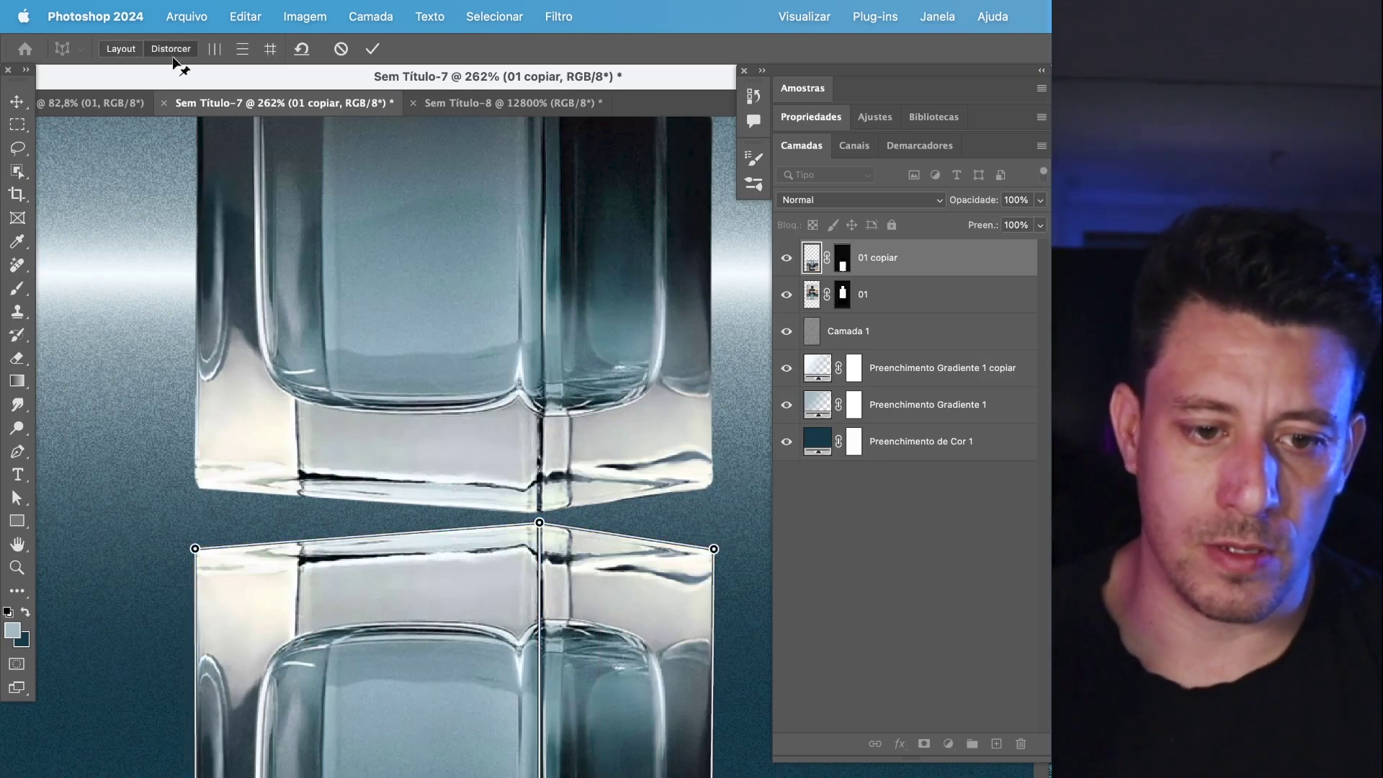
drag(195, 549, 196, 490)
drag(714, 549, 711, 490)
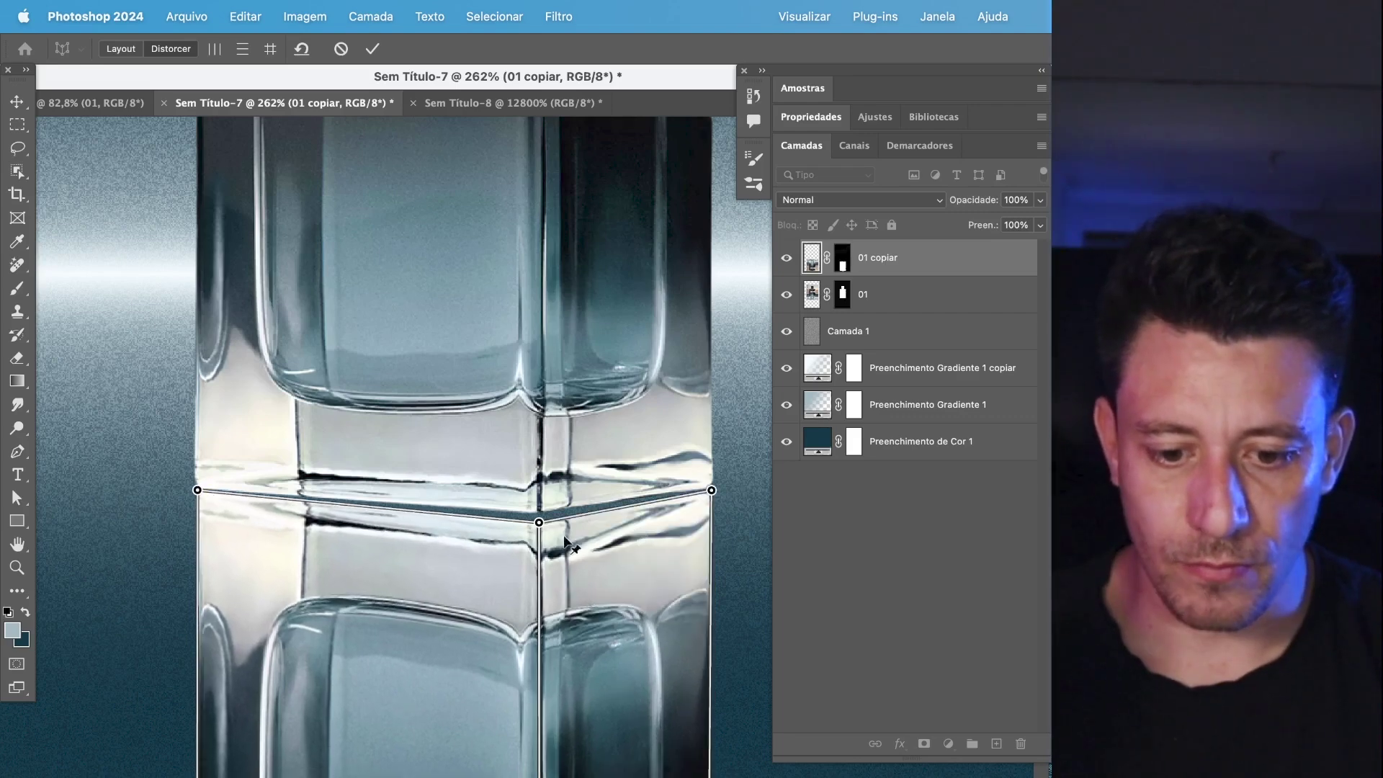
drag(538, 522, 539, 513)
scroll(539, 513, down, 2)
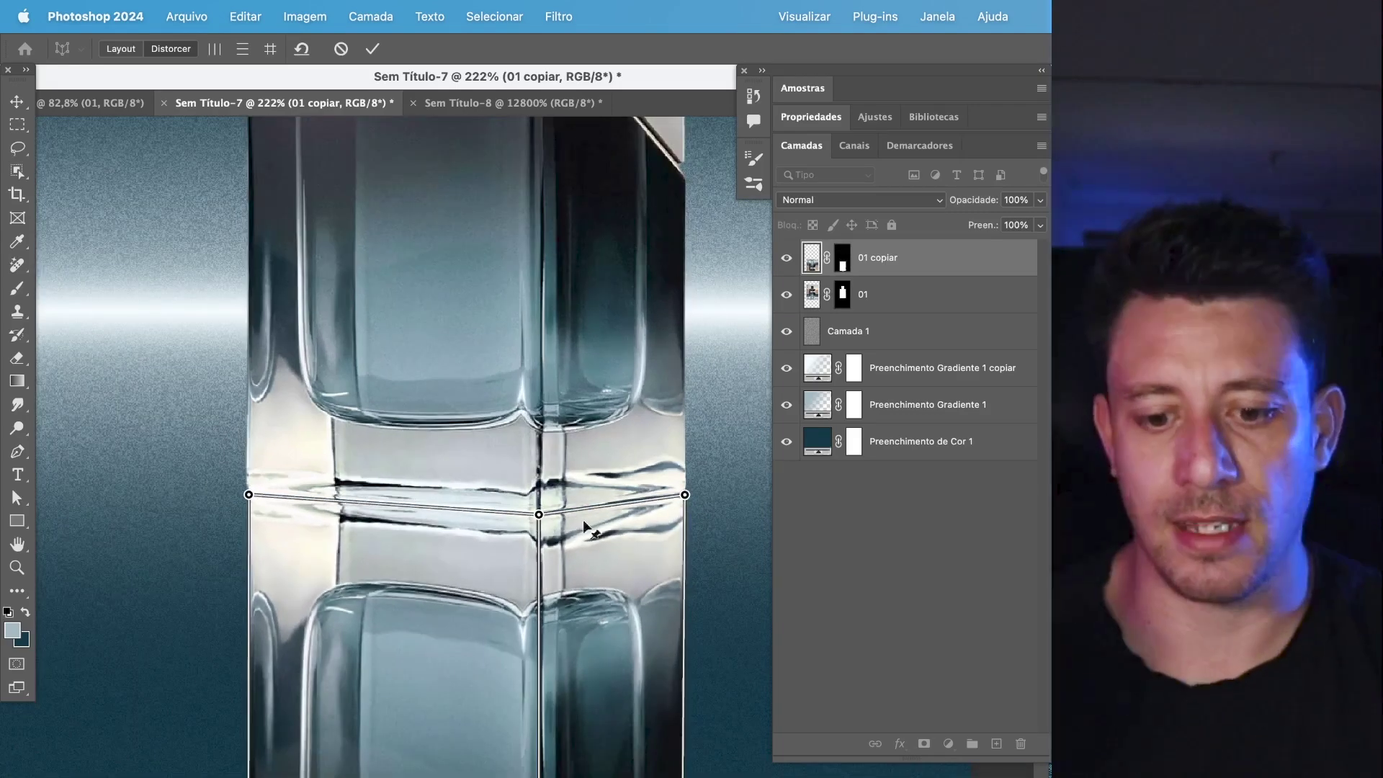
drag(685, 495, 683, 493)
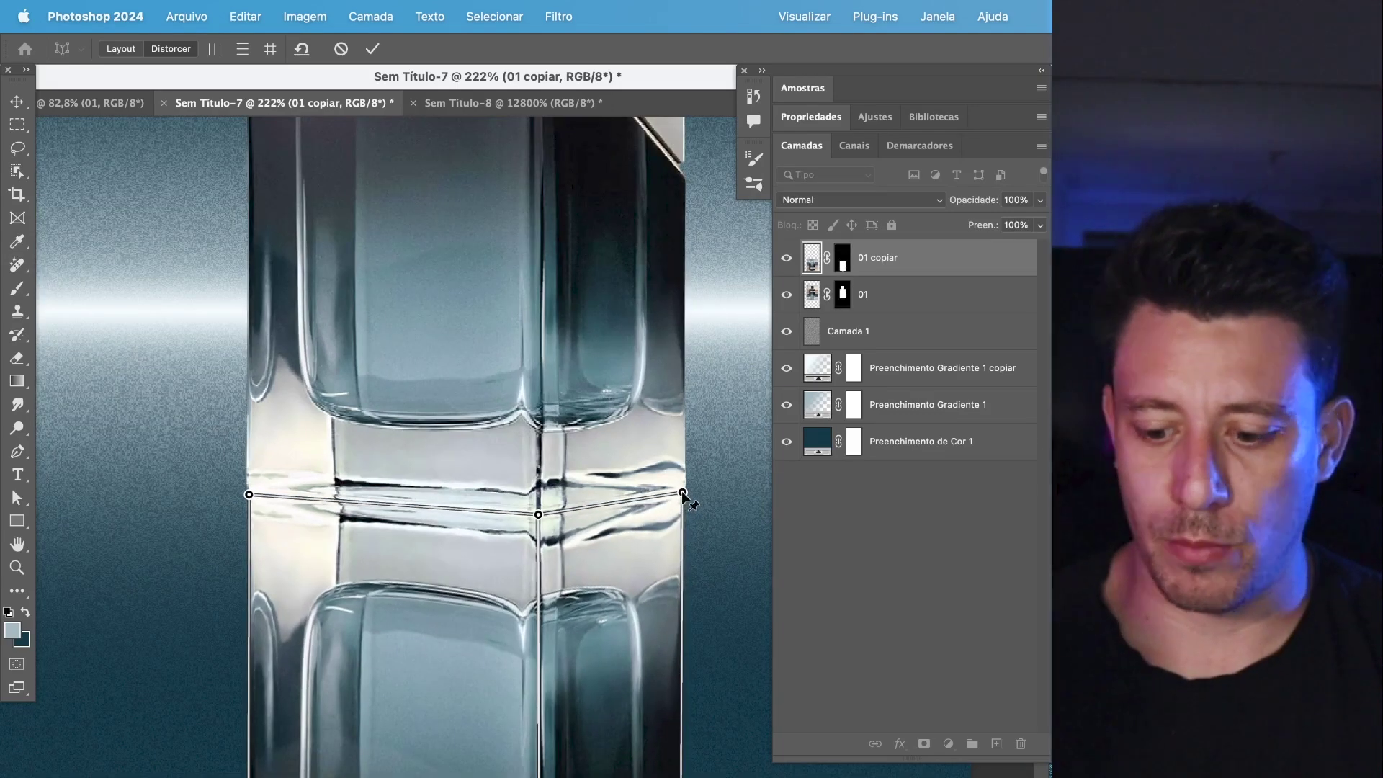
key(Return)
scroll(569, 595, down, 5)
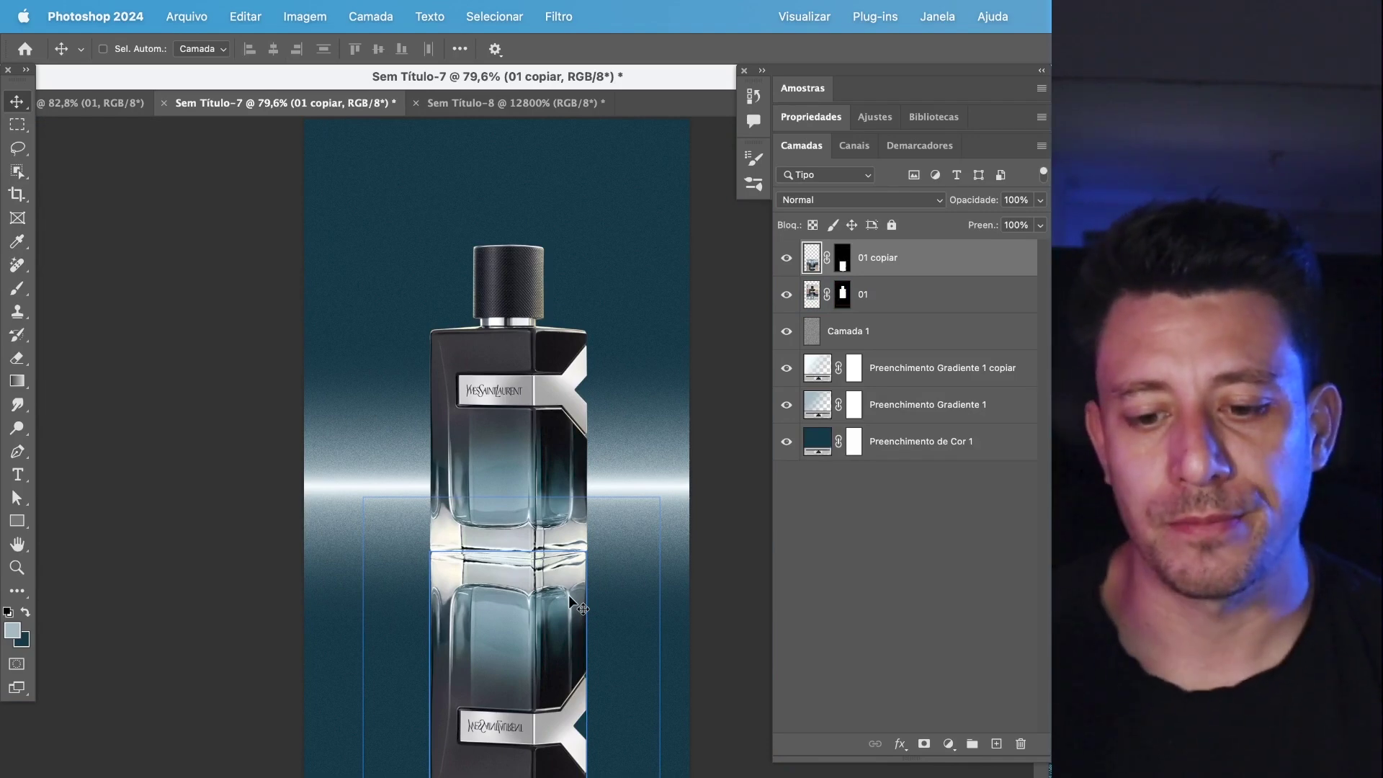
- Place the reflection layer beneath the bottle layer and fade its mask downward with a linear black-to-transparent gradient
drag(956, 261, 957, 307)
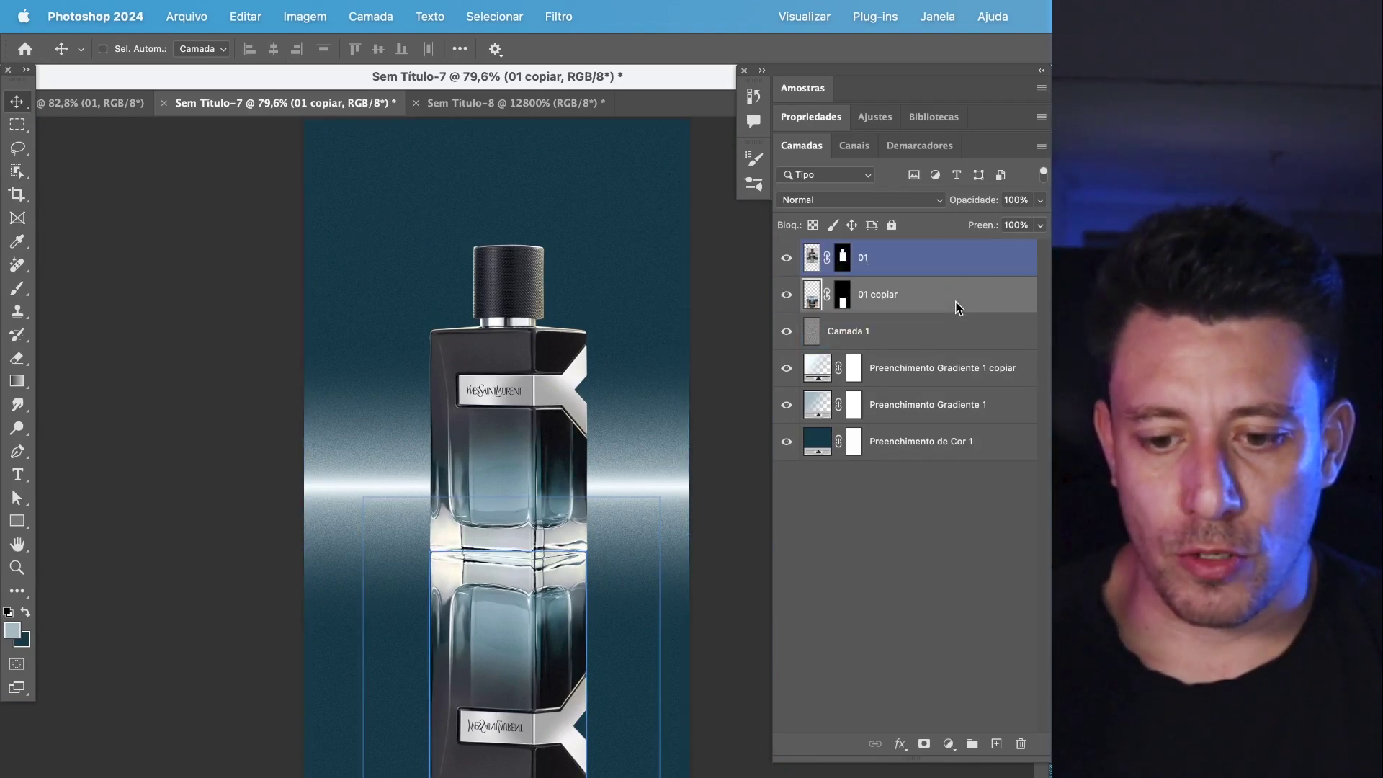
click(842, 297)
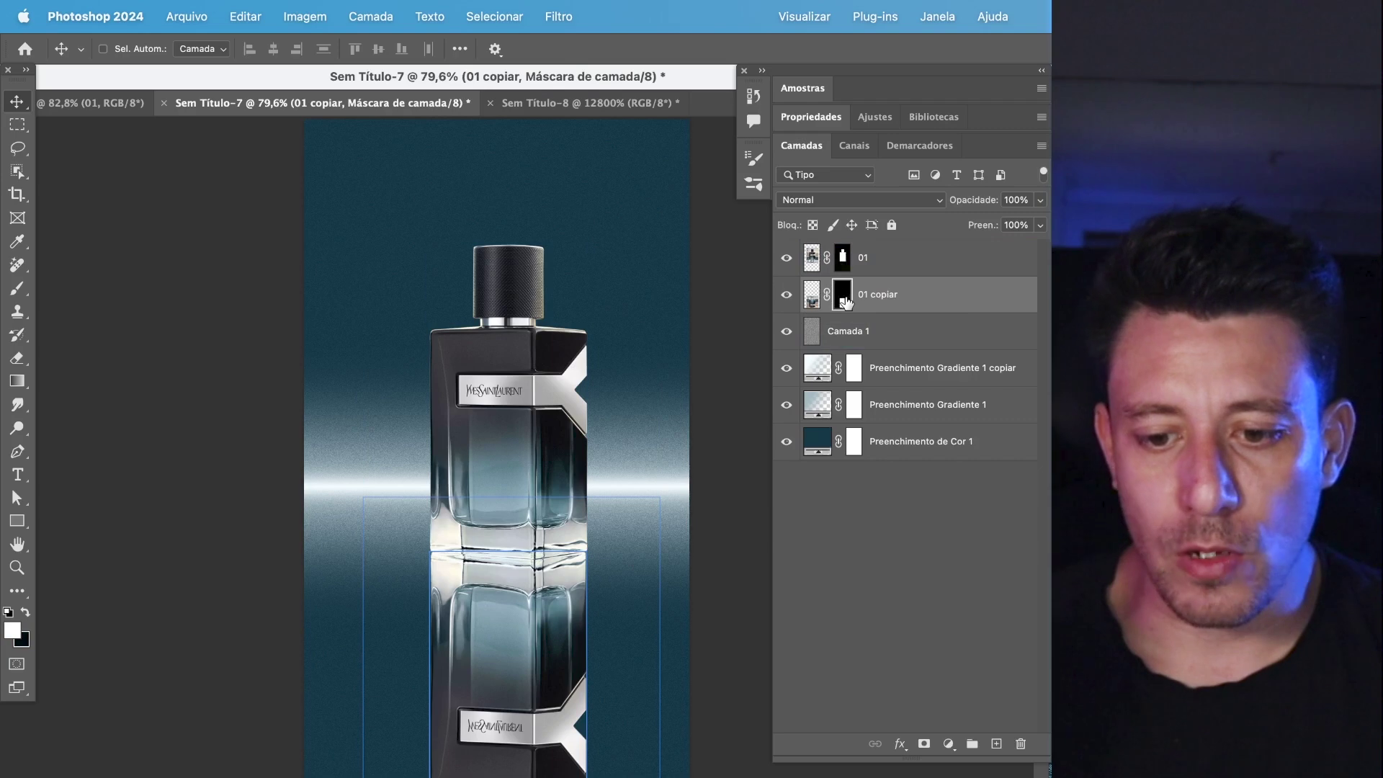
click(18, 381)
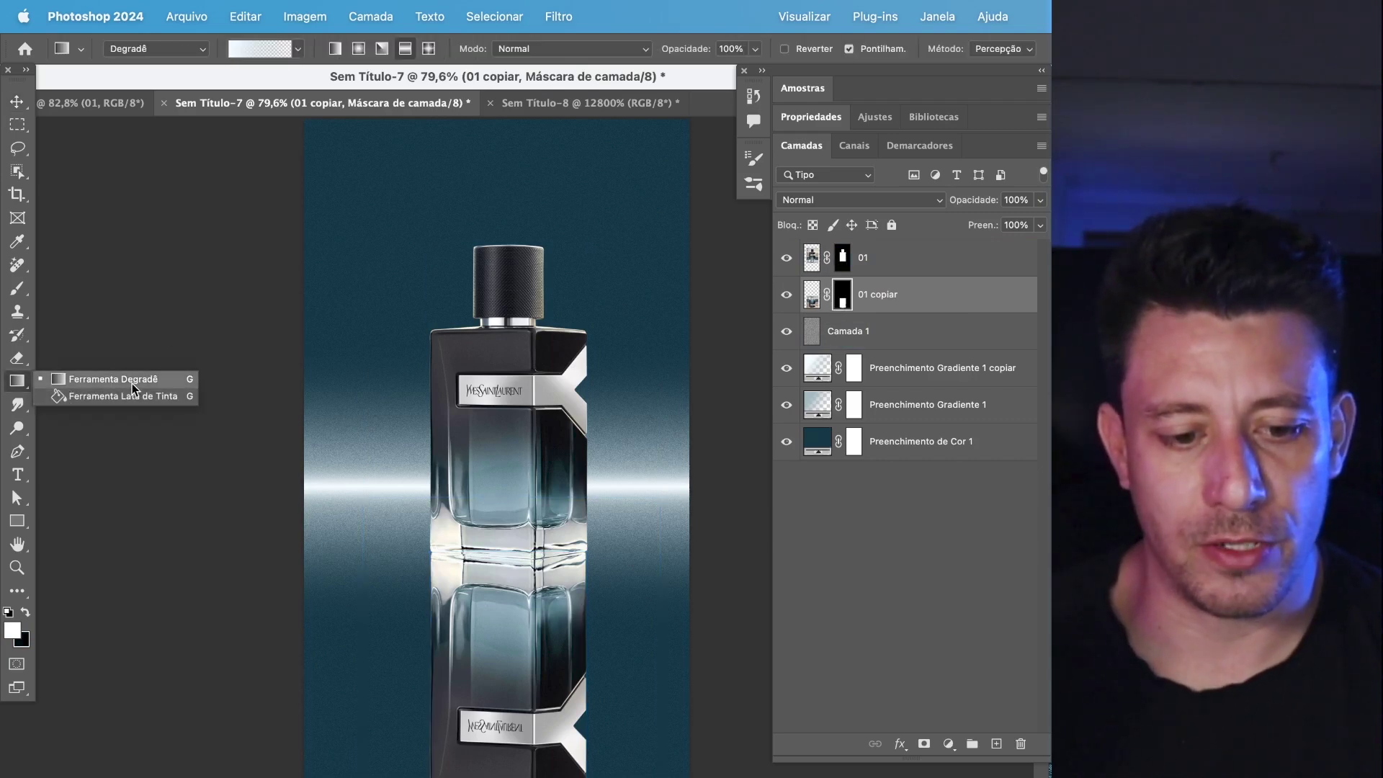
click(133, 385)
click(25, 612)
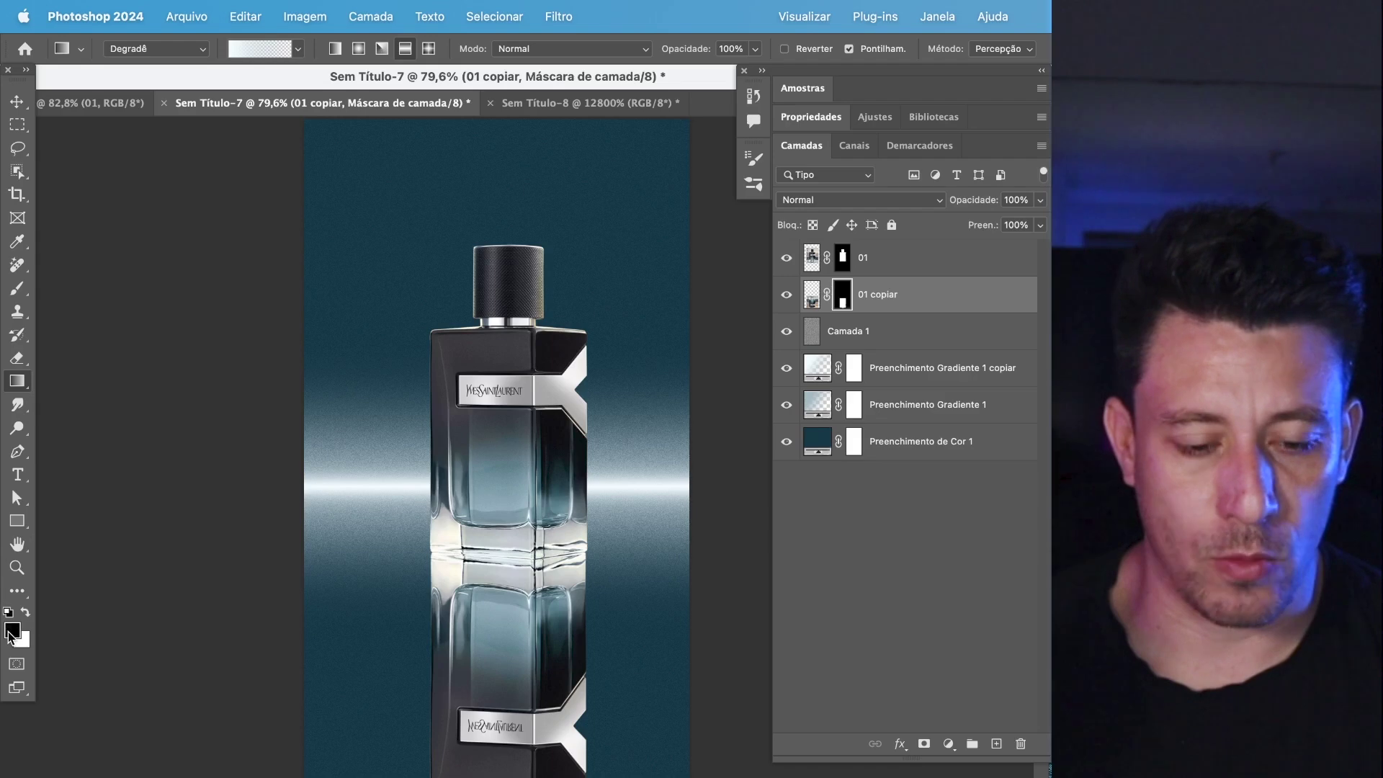
click(271, 55)
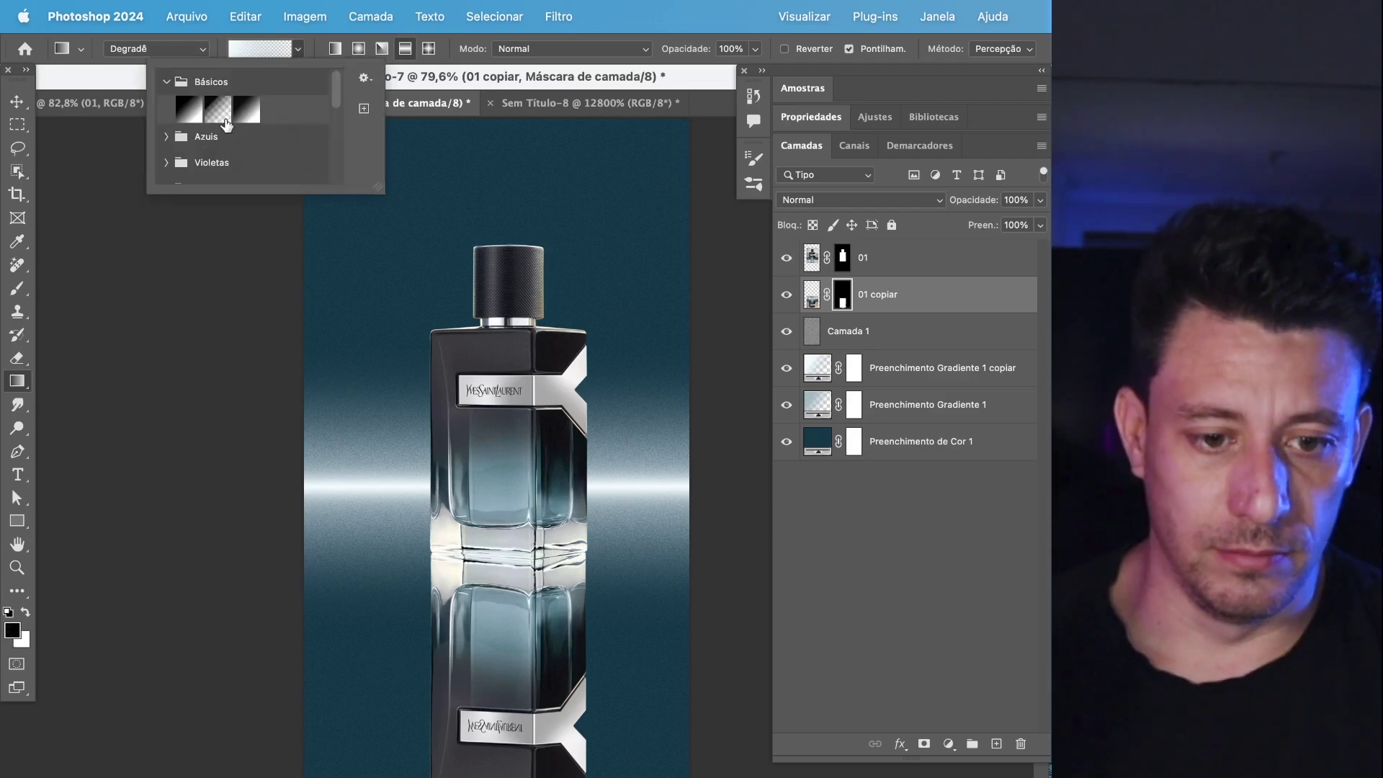
click(219, 114)
click(342, 49)
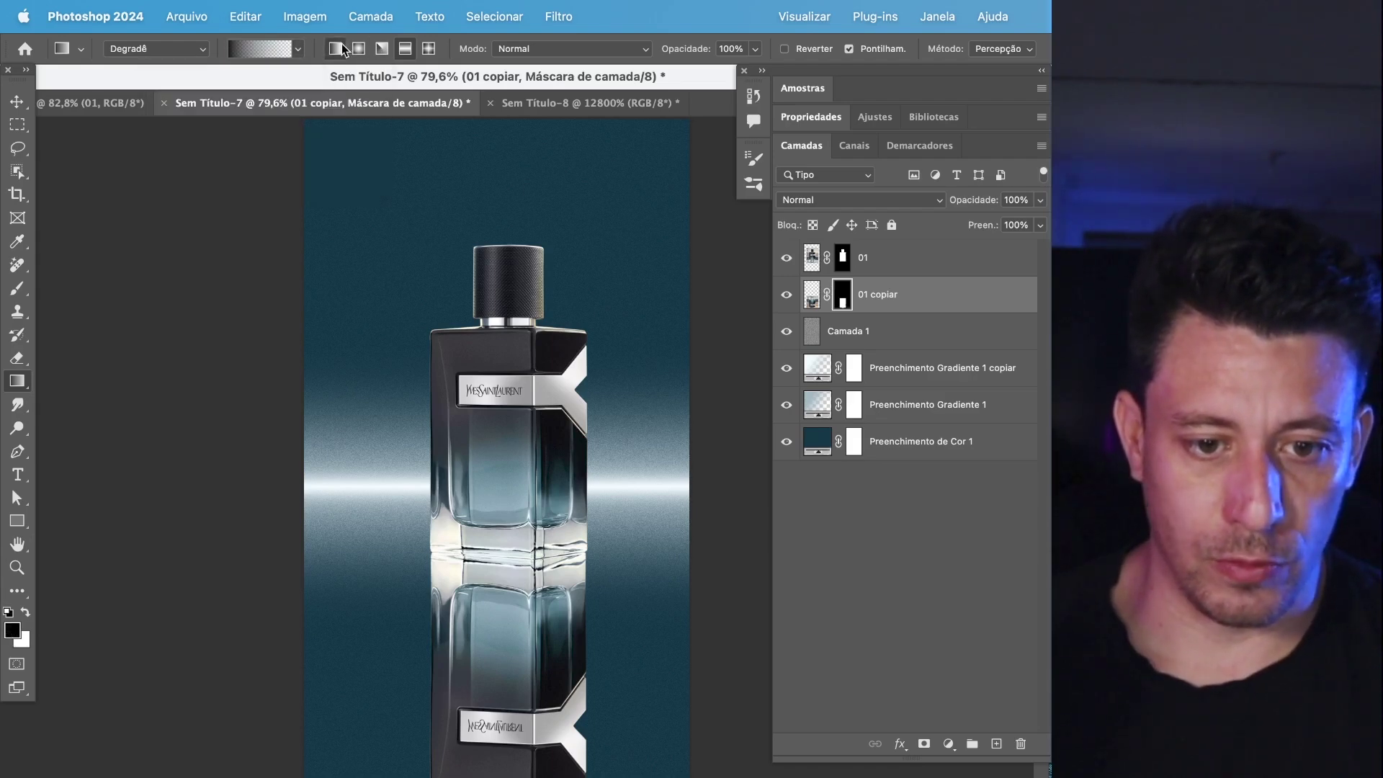
drag(517, 773, 517, 413)
drag(557, 764, 557, 291)
drag(497, 735, 496, 374)
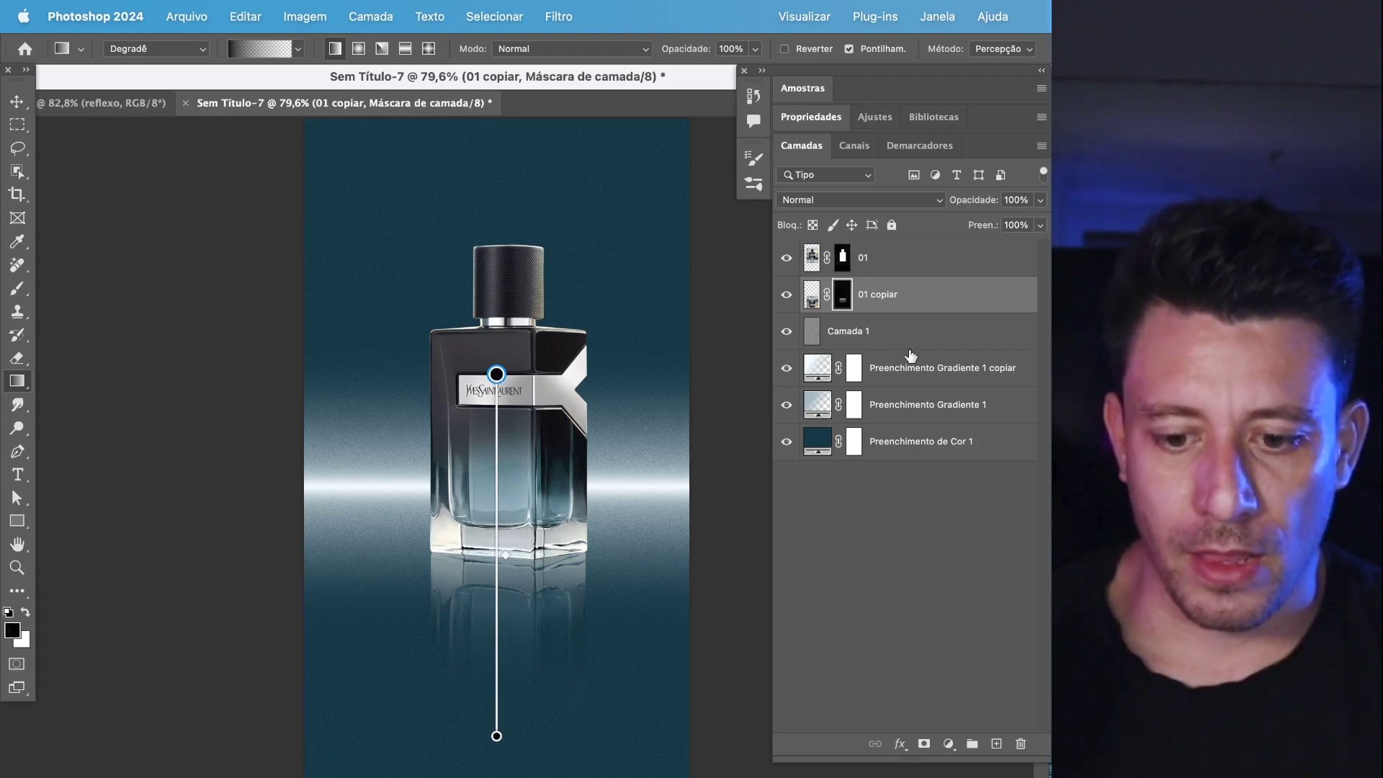
- Set the reflection's blend mode to Vivid Light, duplicate its layer and compare the result with and without the duplicate
click(837, 202)
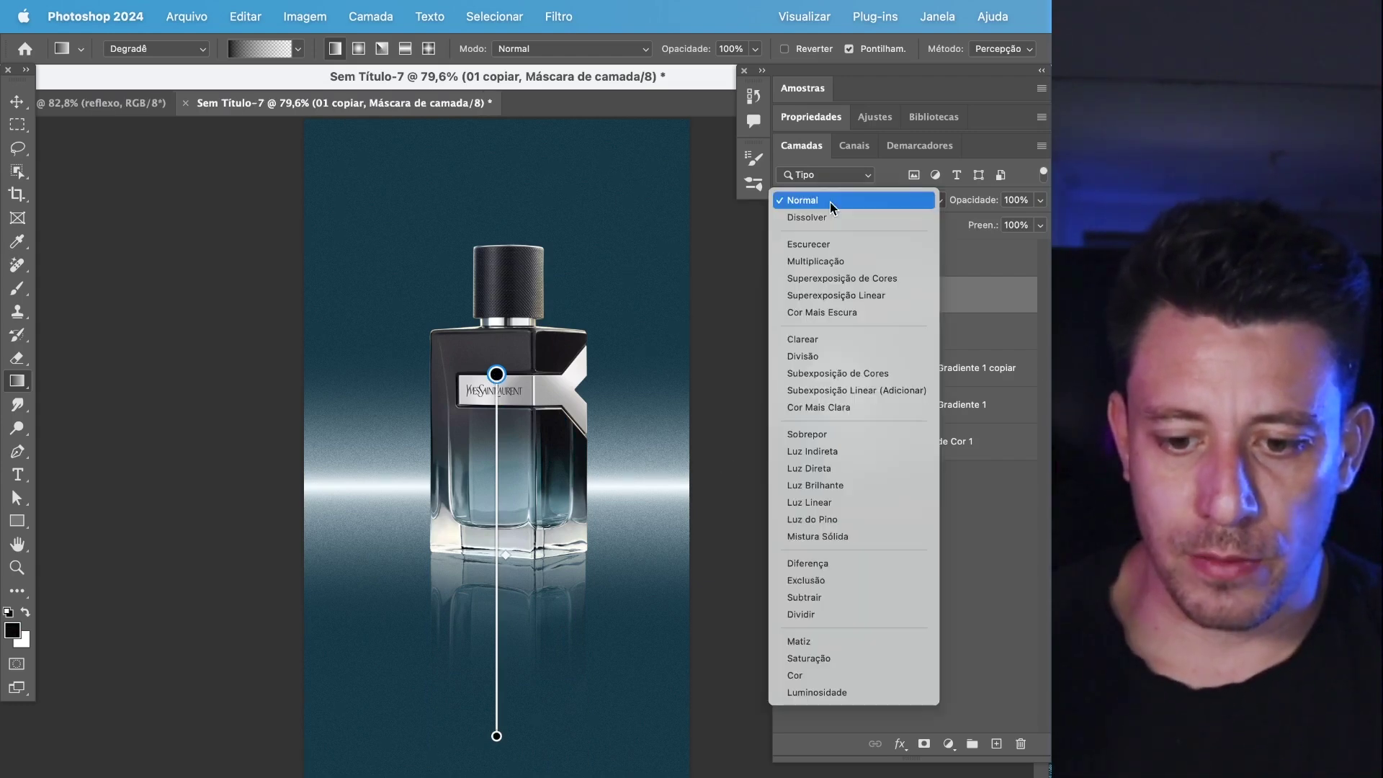
click(859, 486)
key(super+j)
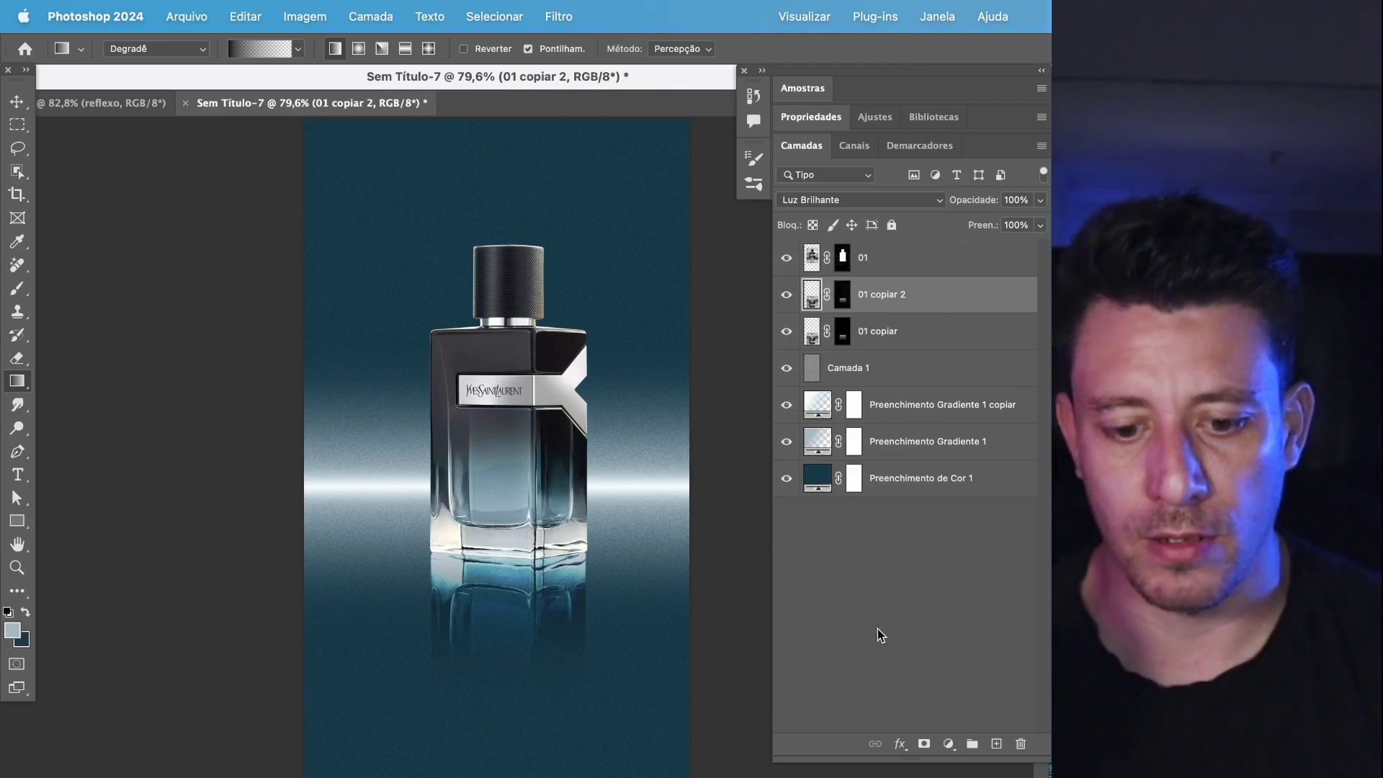
click(787, 294)
click(788, 295)
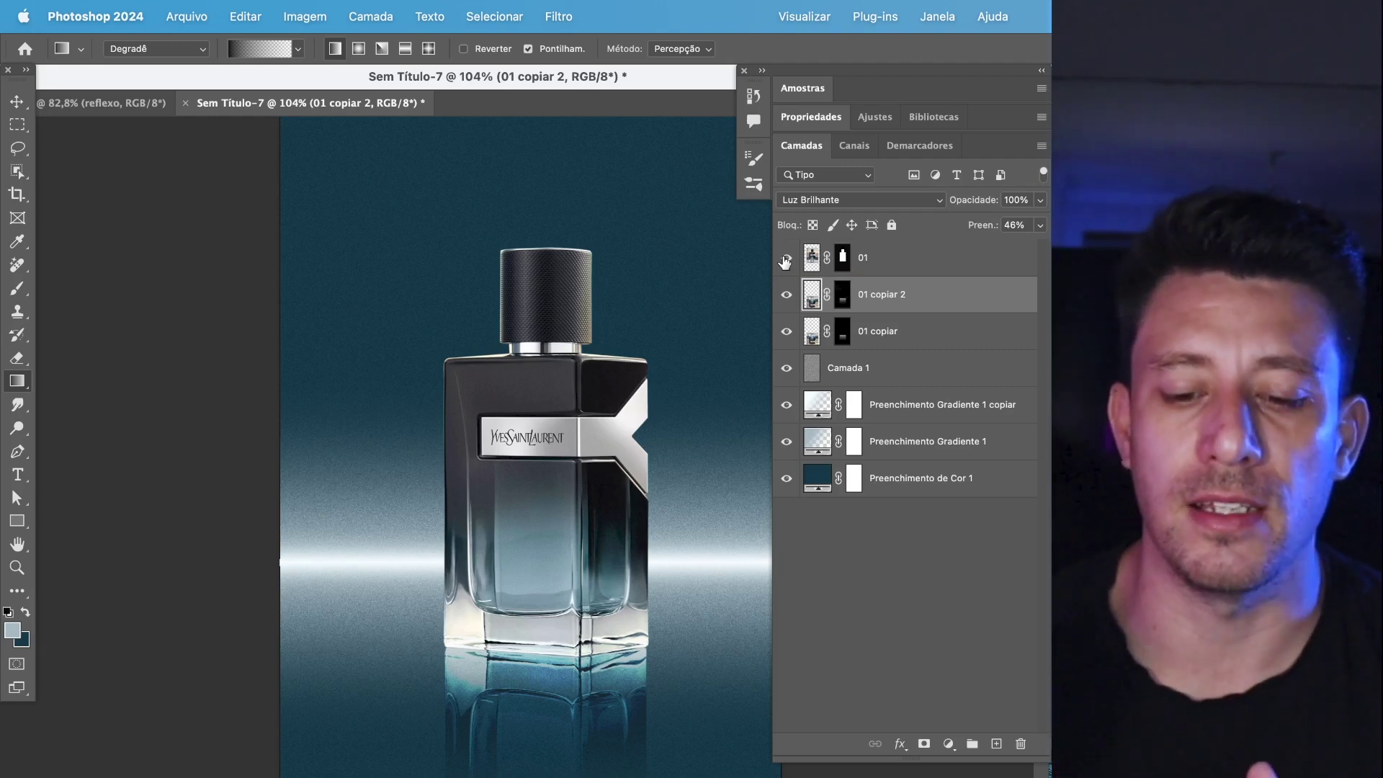
- Duplicate the original bottle layer under the name HIPASS and apply its layer mask
click(921, 270)
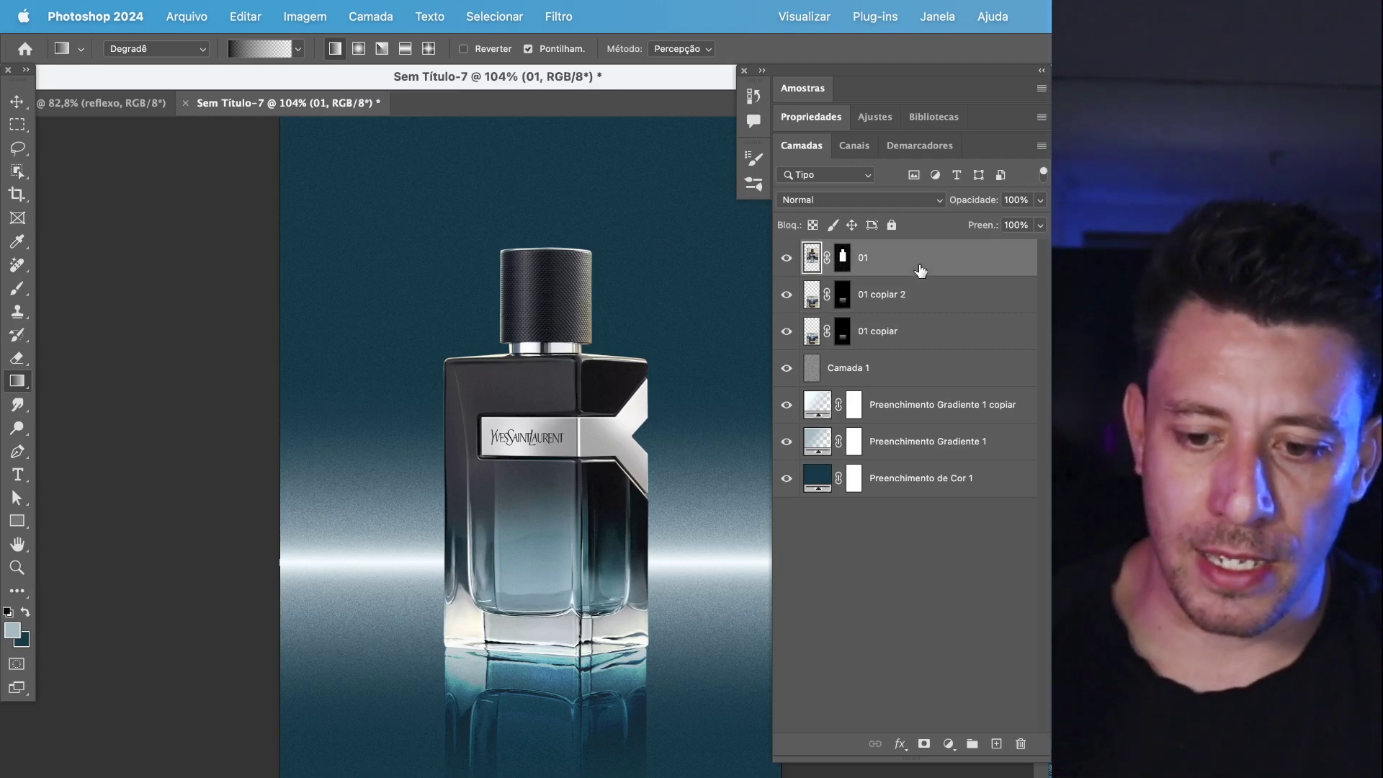
key(super+j)
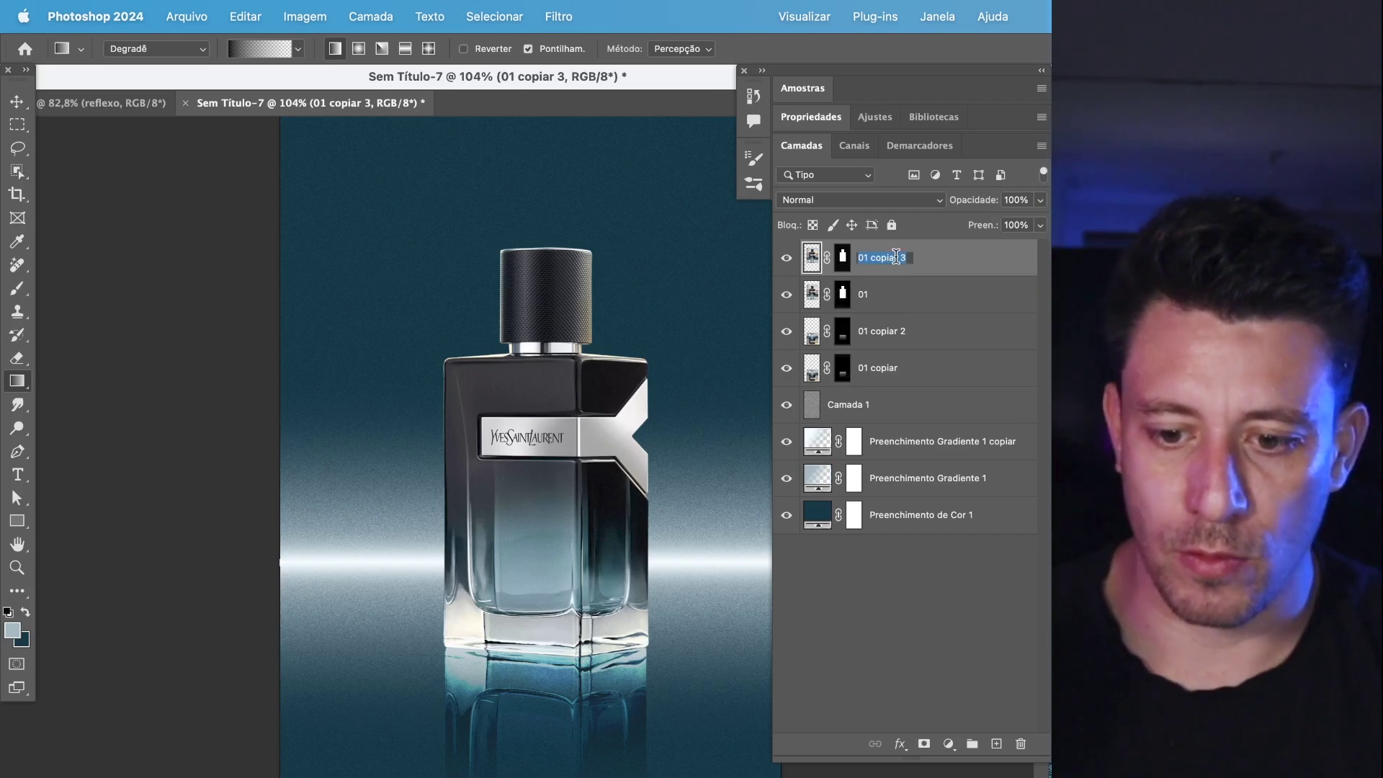
text(HIPASS)
right_click(843, 257)
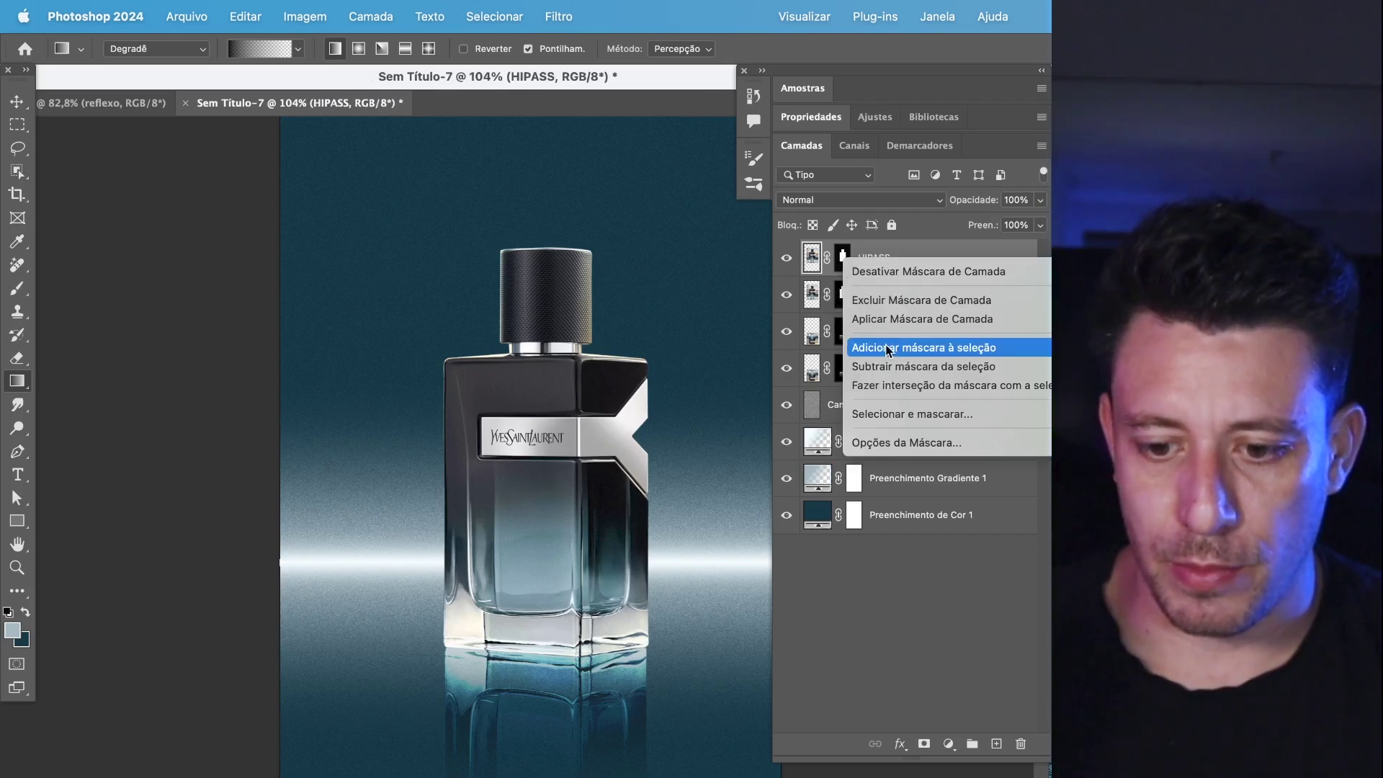
click(928, 325)
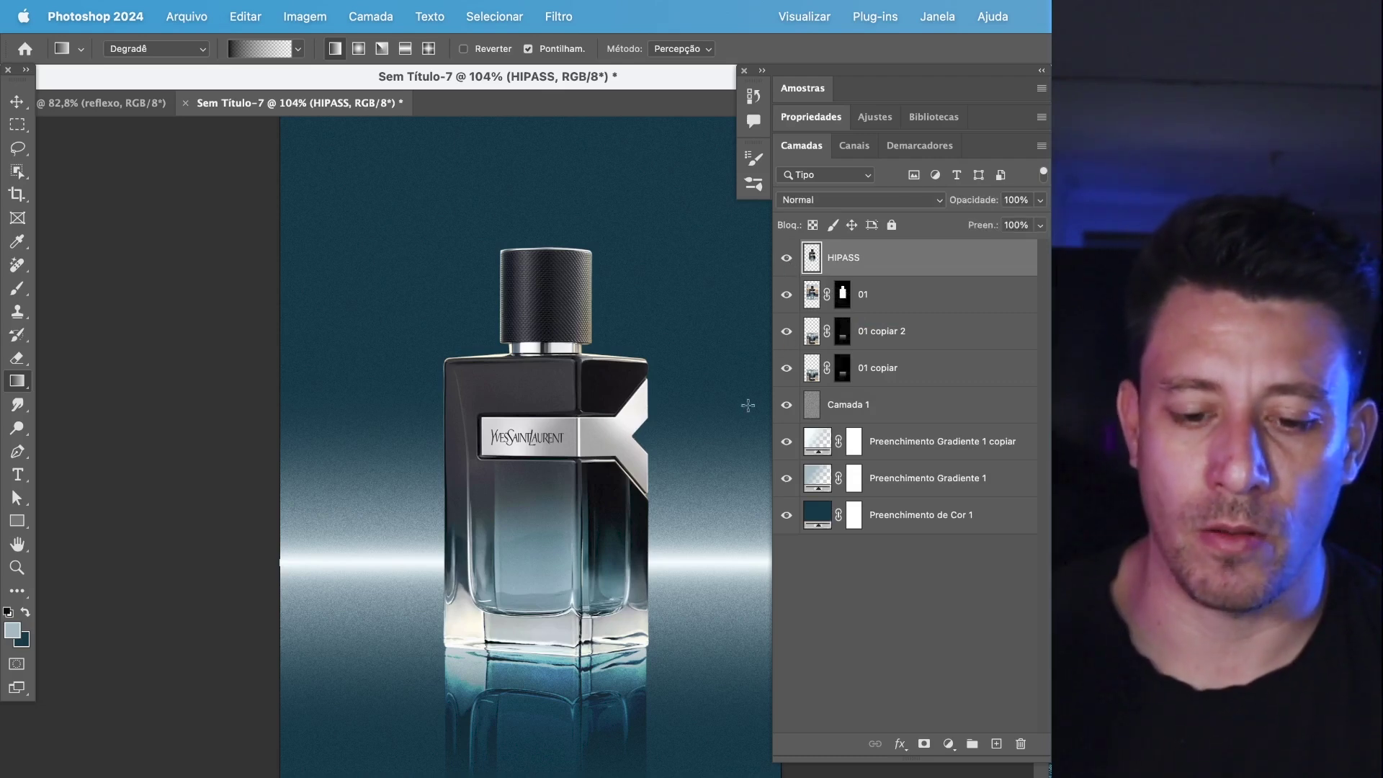
- Apply the High Pass filter to the HIPASS layer with a radius of 2.5 pixels
click(556, 21)
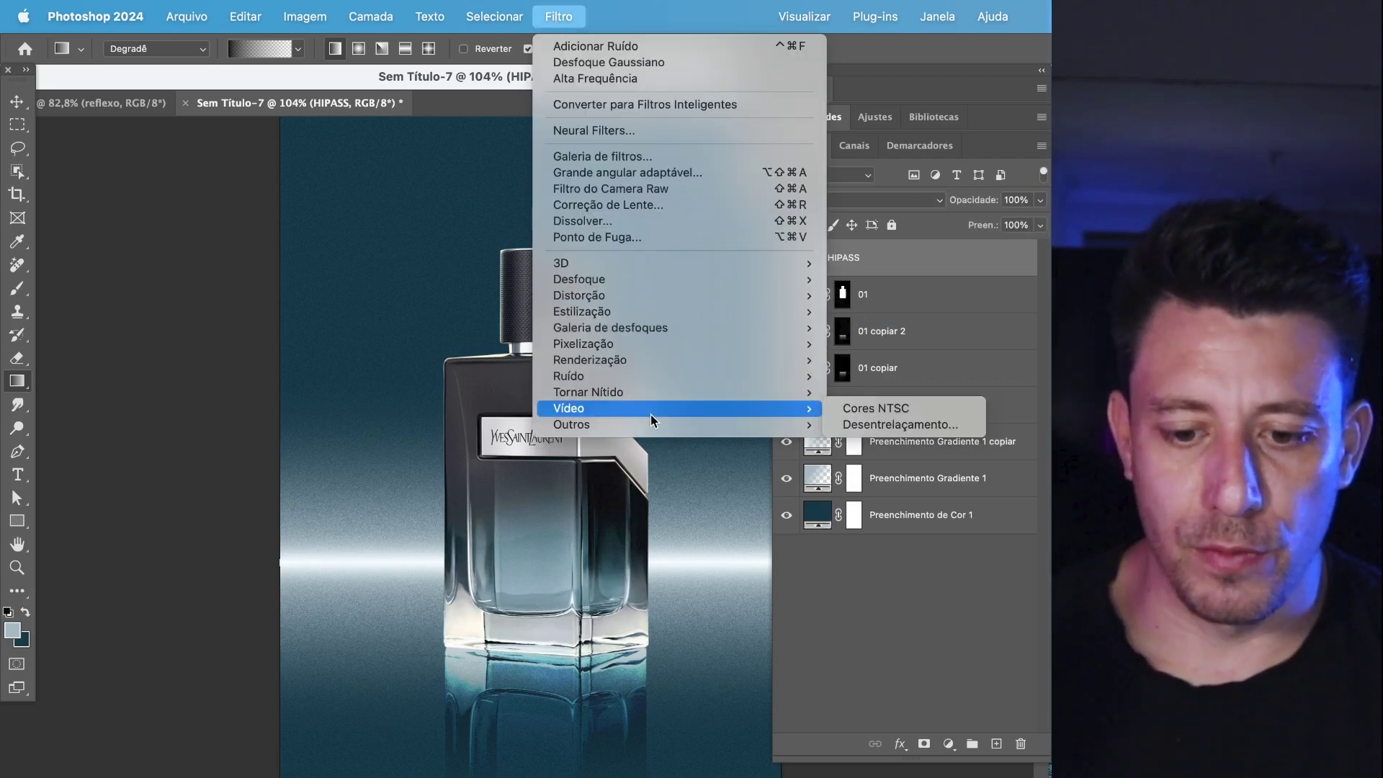
mouse_move(656, 424)
click(868, 425)
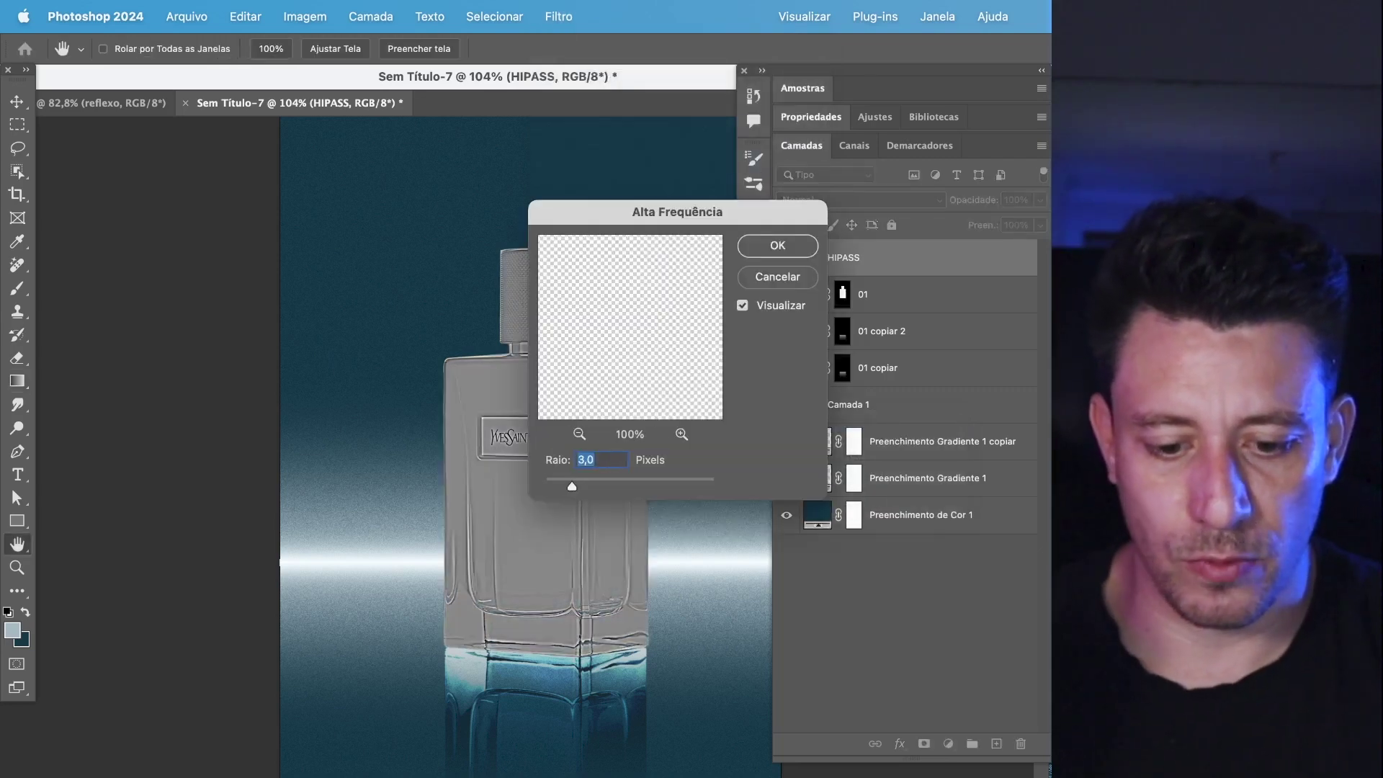
text(2,5)
key(Return)
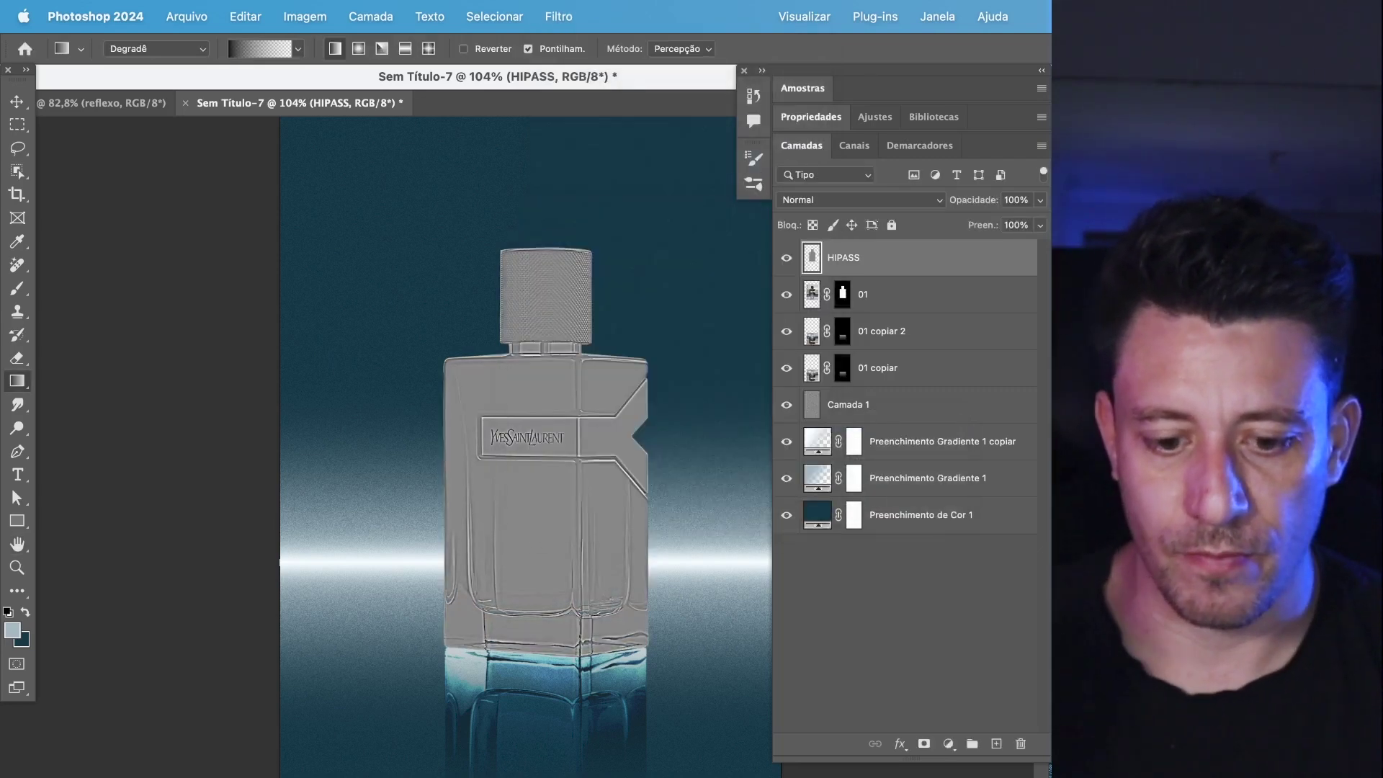
- Set the HIPASS layer's blend mode to Overlay (Sobrepor) and compare the bottle's sharpness with the layer hidden and shown
key(z)
drag(584, 402, 389, 484)
drag(609, 362, 627, 502)
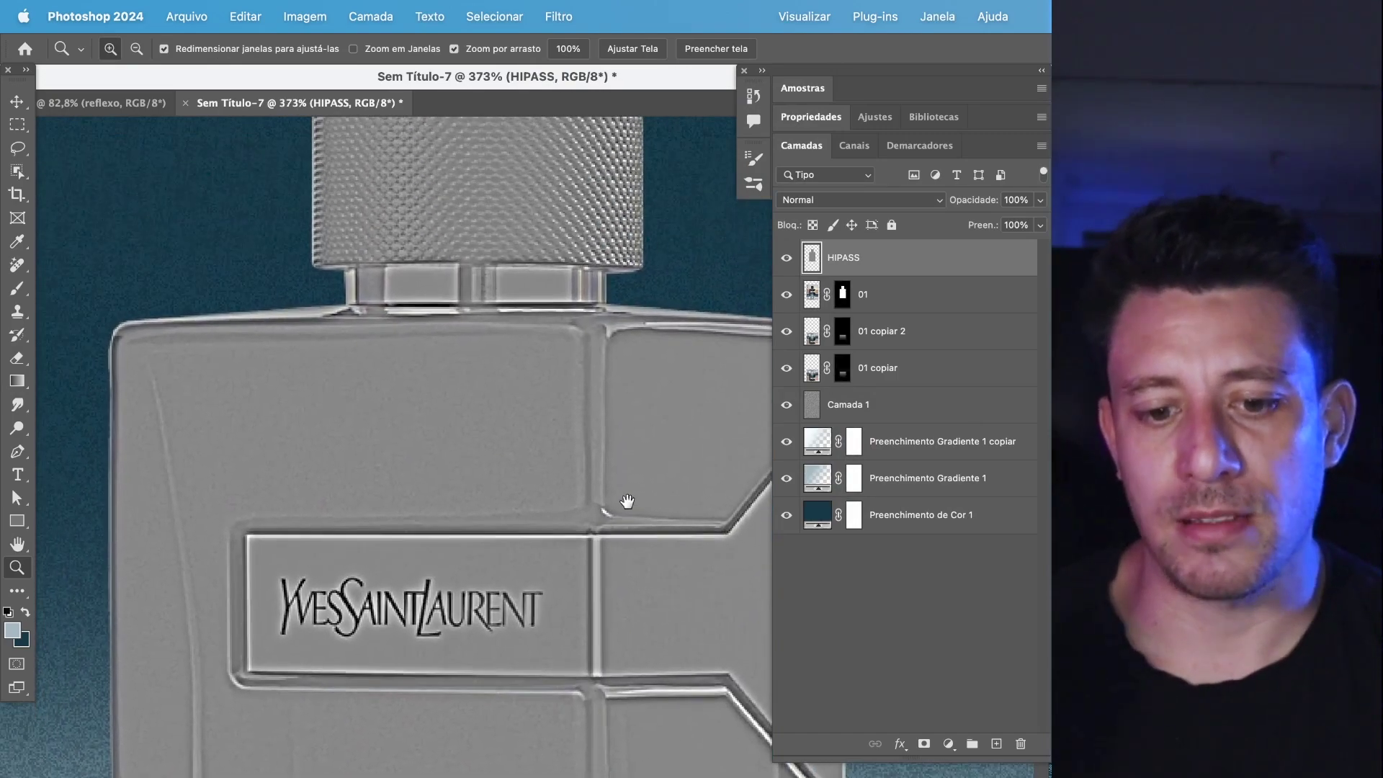
click(834, 202)
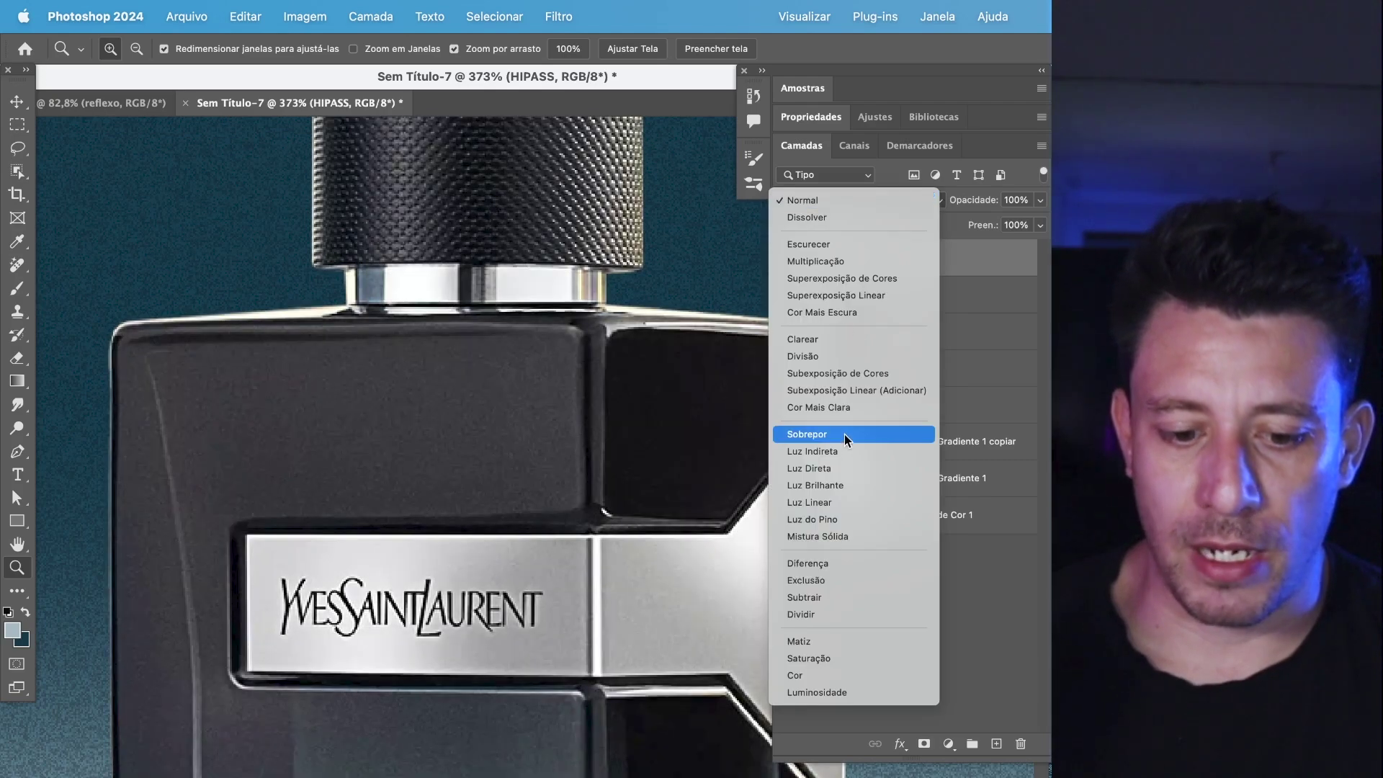
click(845, 435)
click(787, 258)
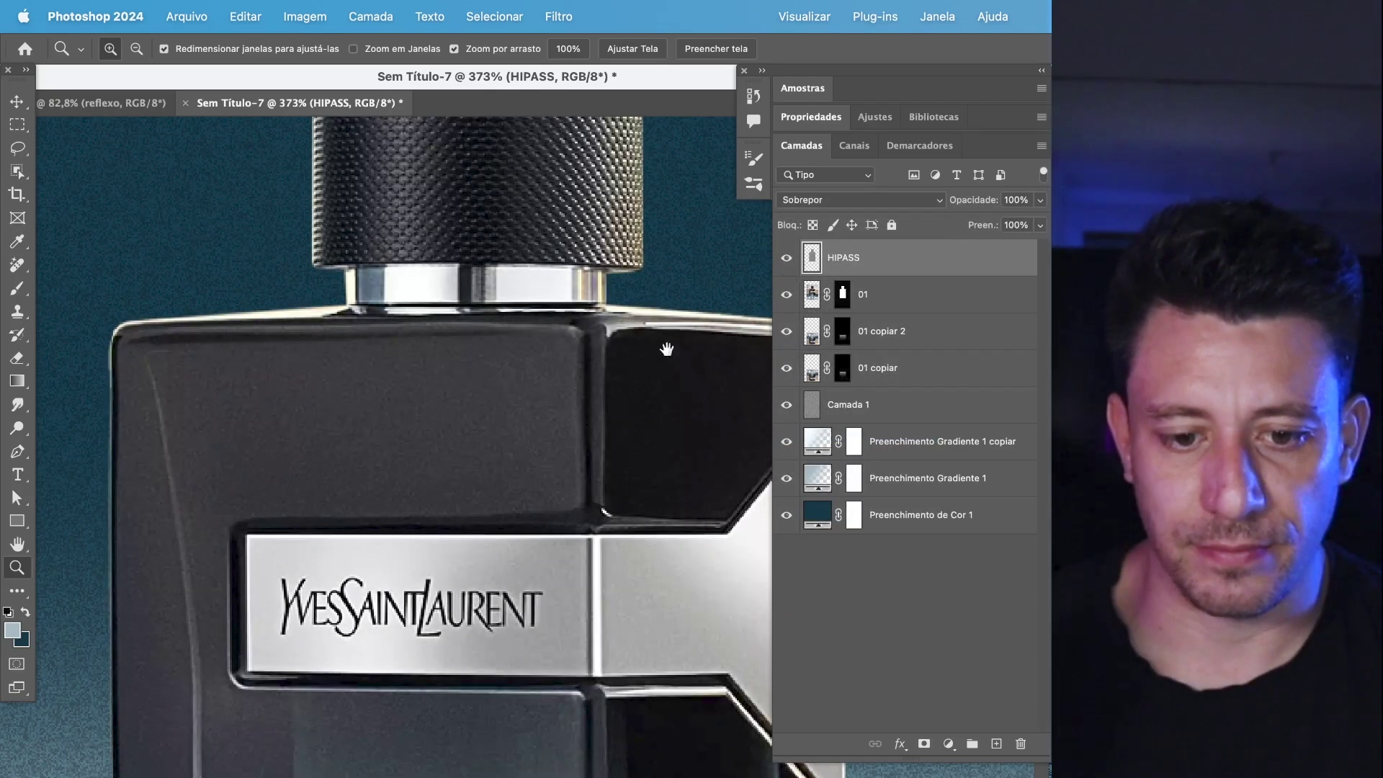
scroll(666, 349, up, 3)
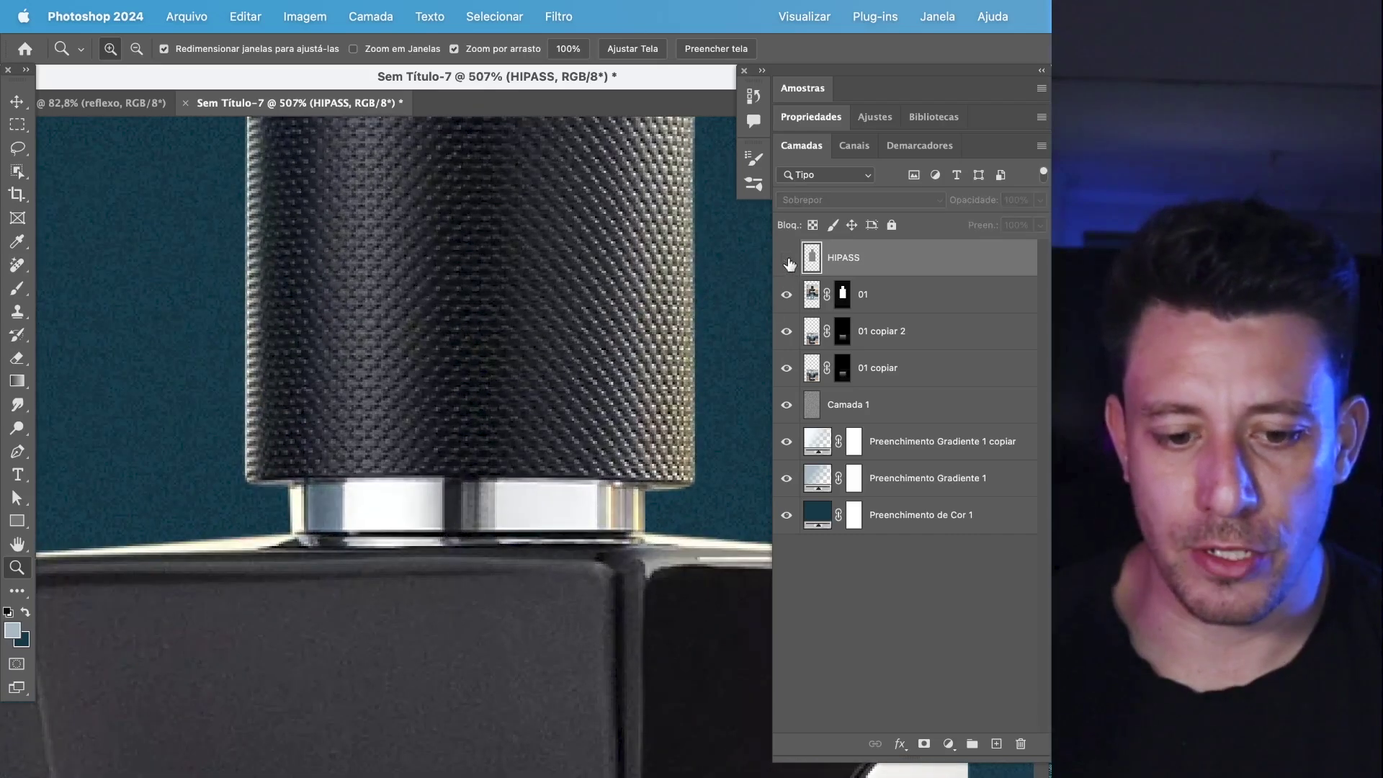
scroll(587, 424, down, 5)
scroll(494, 394, up, 1)
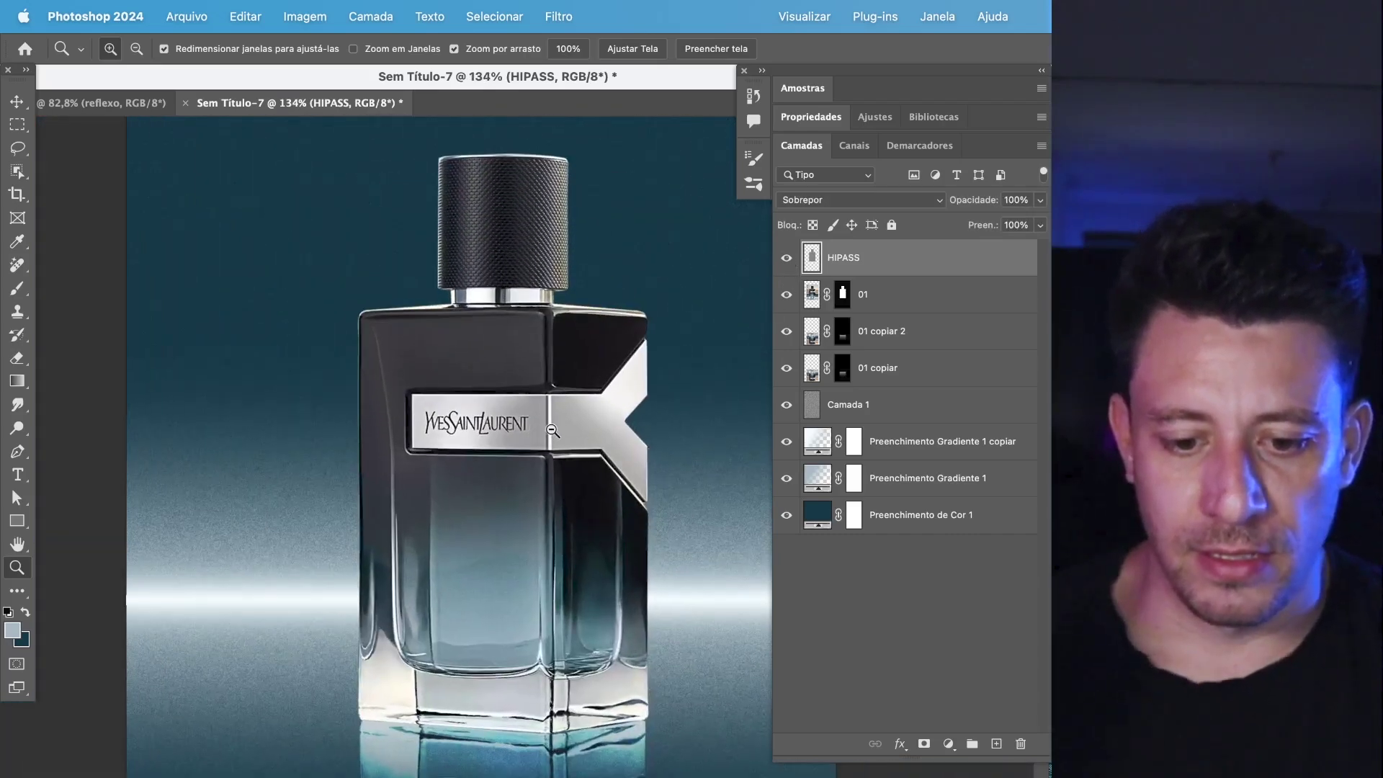
- Add a layer mask to HIPASS and set up a round, soft brush of 254 px with 8% hardness
click(923, 744)
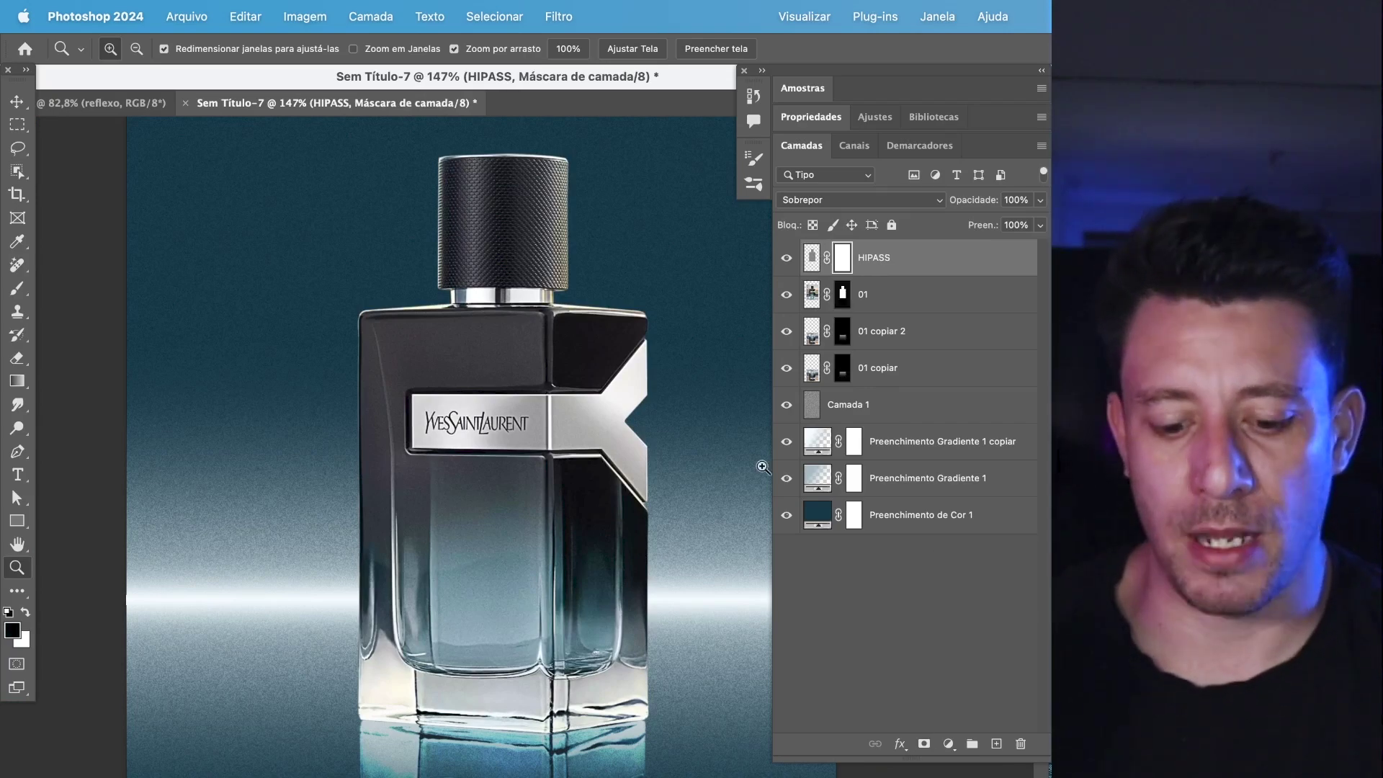
key(b)
click(130, 49)
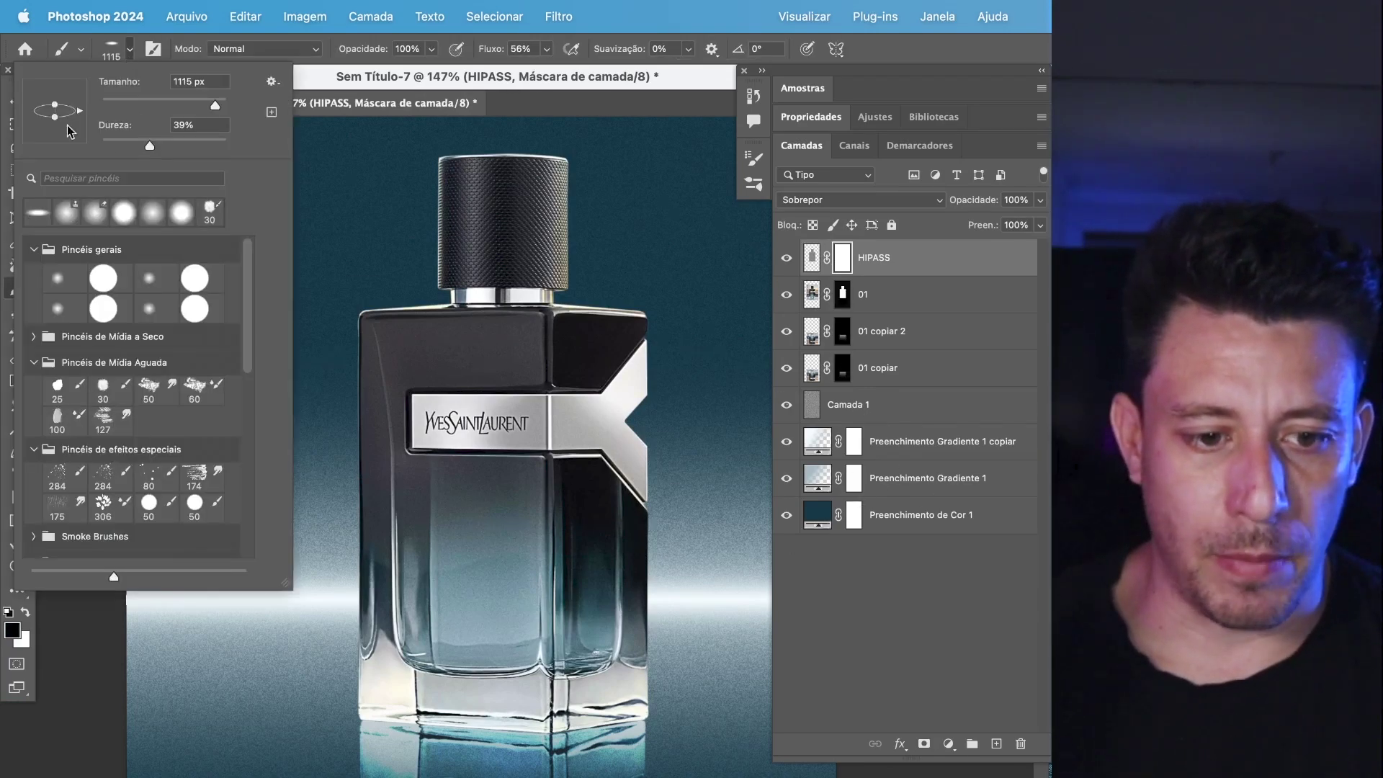
mouse_move(50, 124)
mouse_down()
mouse_move(57, 154)
mouse_move(122, 117)
mouse_up()
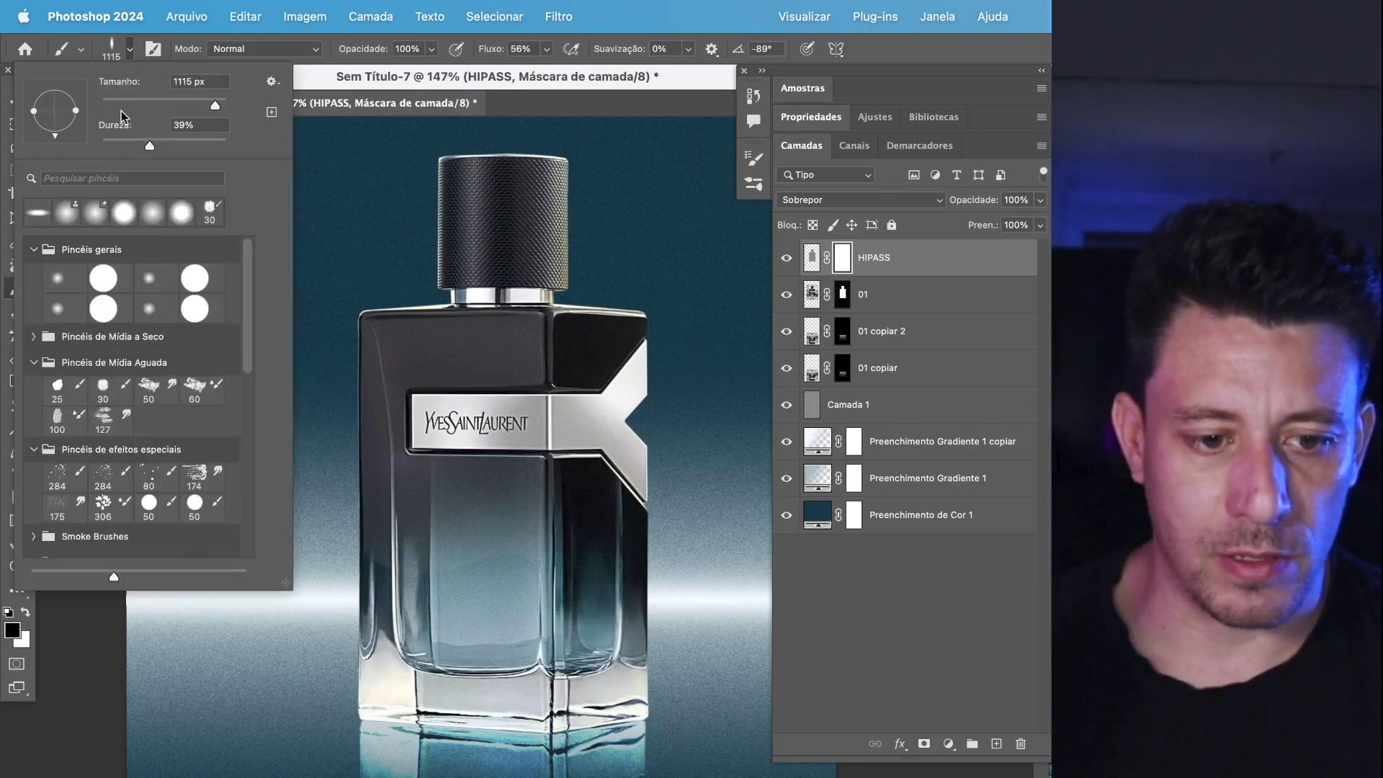
drag(215, 105, 199, 105)
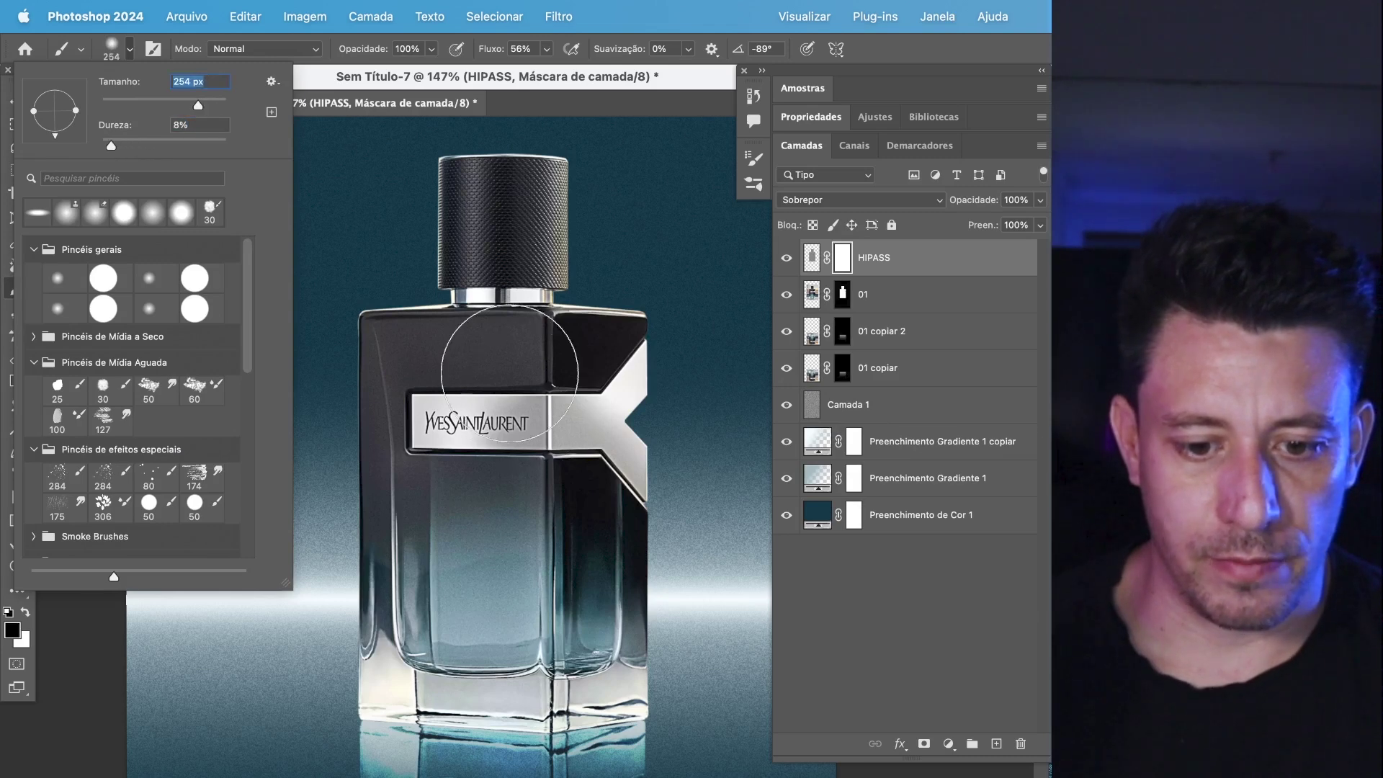
- Paint black on the HIPASS mask over parts of the bottle's body and compare with the layer hidden and shown
click(378, 321)
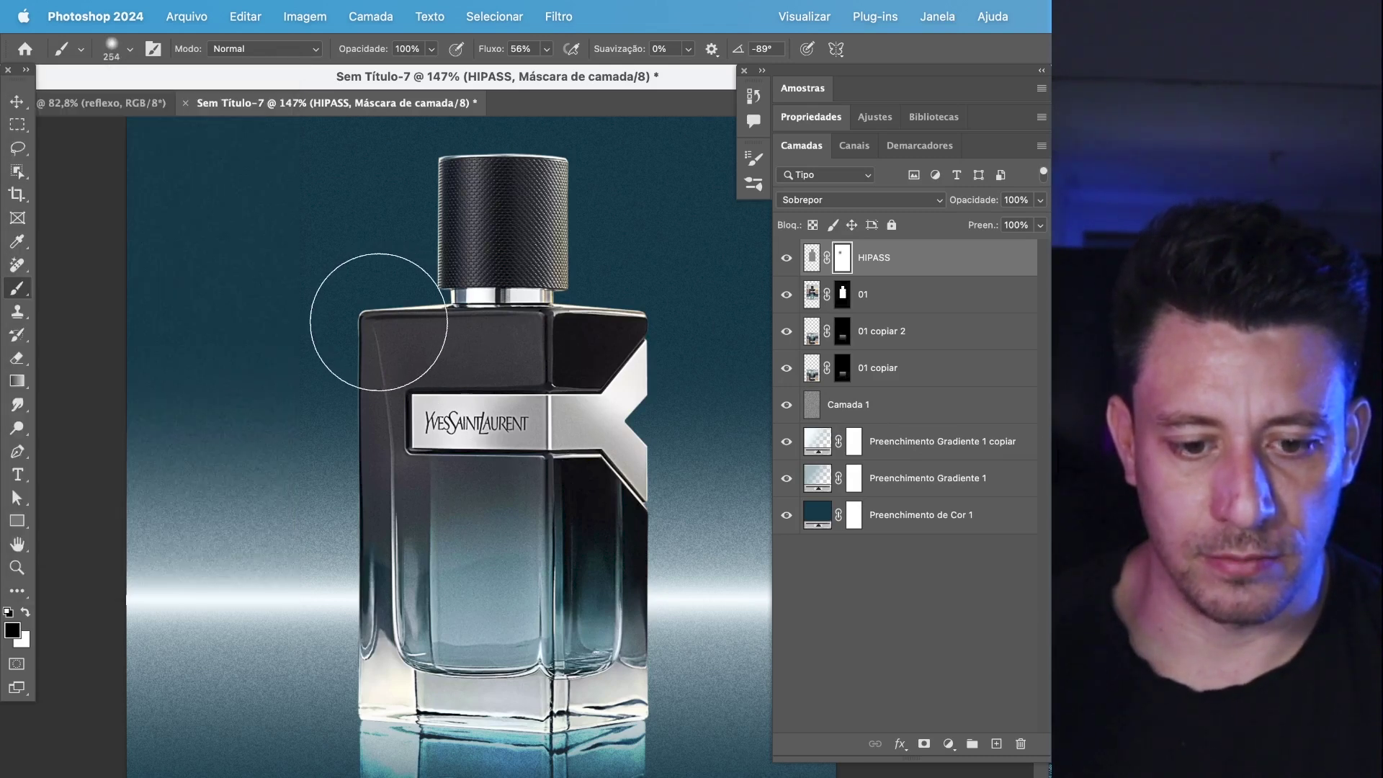
mouse_move(386, 526)
mouse_down()
mouse_move(386, 562)
mouse_move(309, 571)
mouse_up()
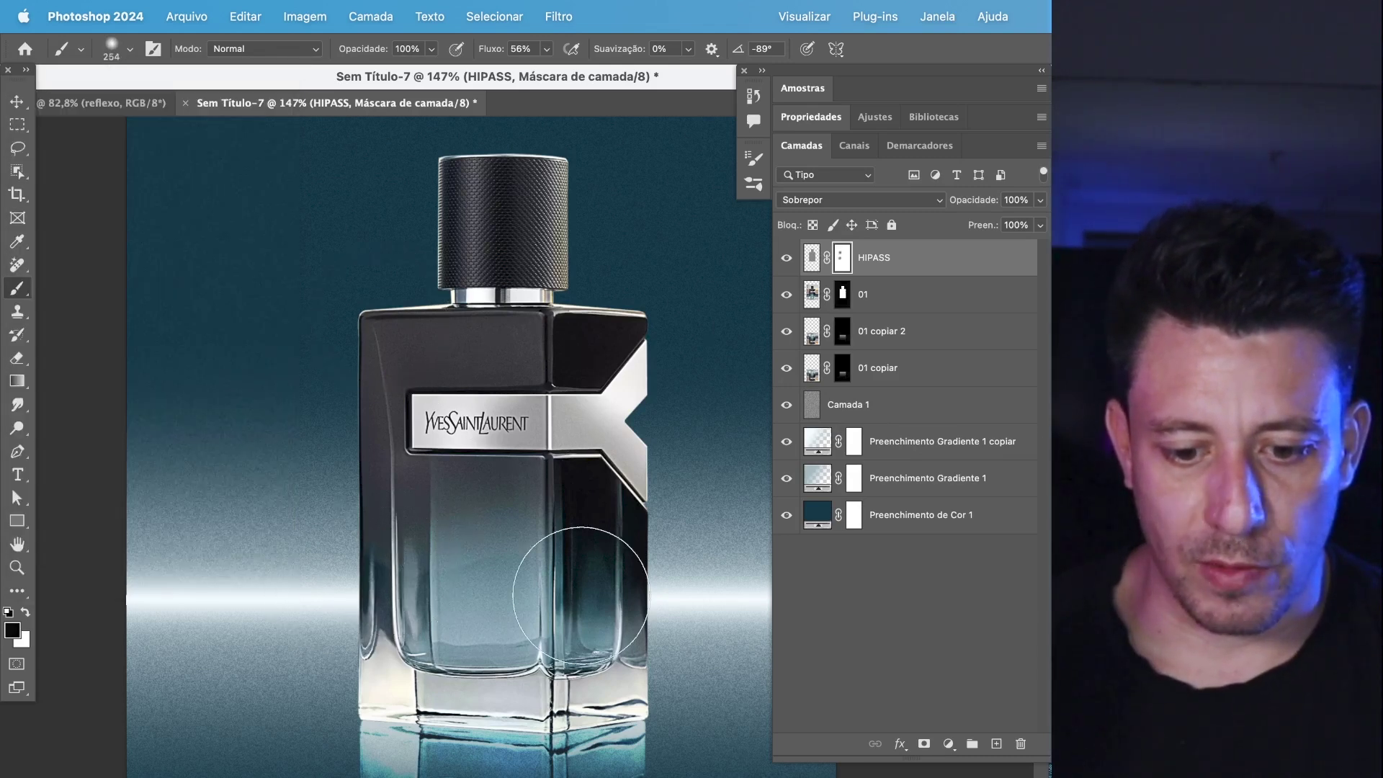
mouse_move(663, 581)
mouse_down()
mouse_move(546, 467)
mouse_move(468, 492)
mouse_move(475, 546)
mouse_move(475, 468)
mouse_up()
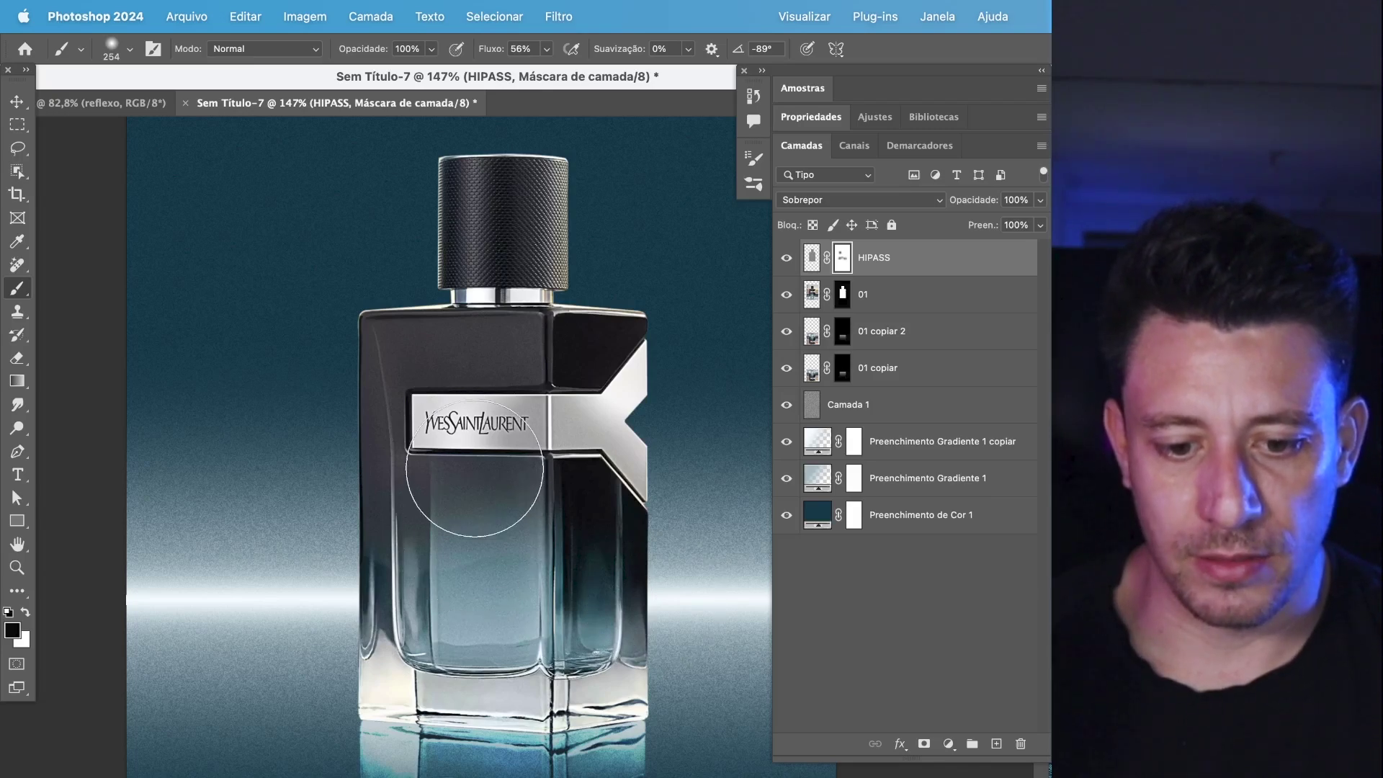
click(786, 258)
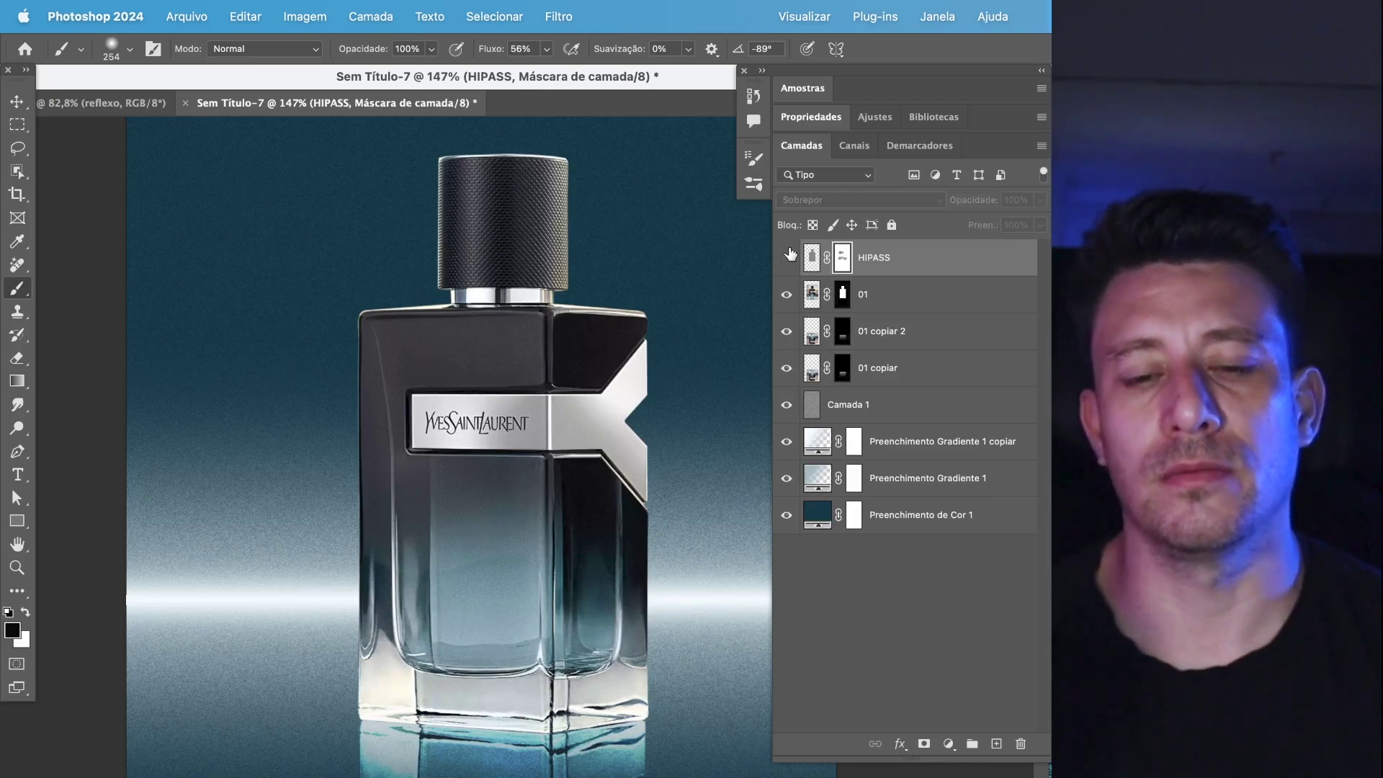
click(787, 257)
- Bring the blue lens flare from the perfume document into the composition and set its blend mode to Linear Dodge (Subexposição Linear (Adicionar))
key(v)
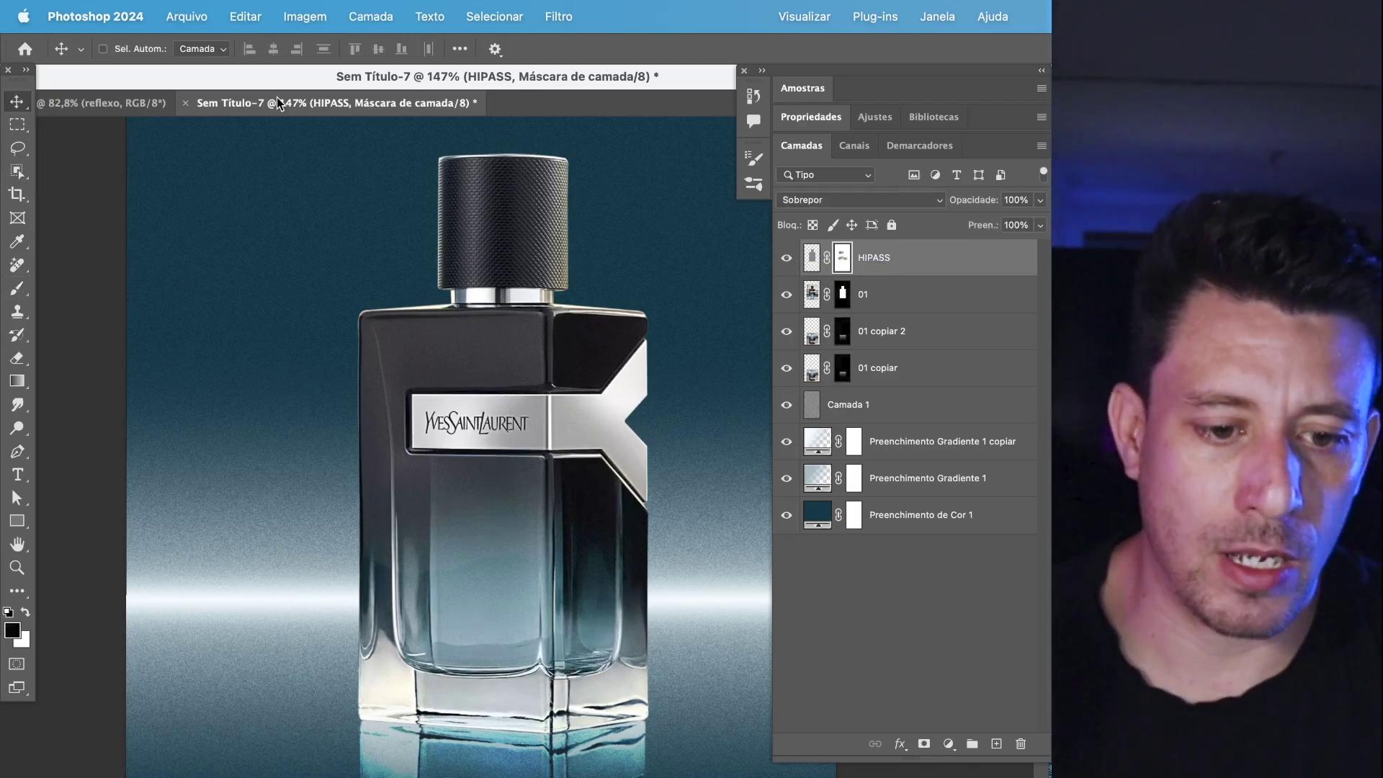
click(108, 103)
drag(502, 250, 340, 294)
click(837, 201)
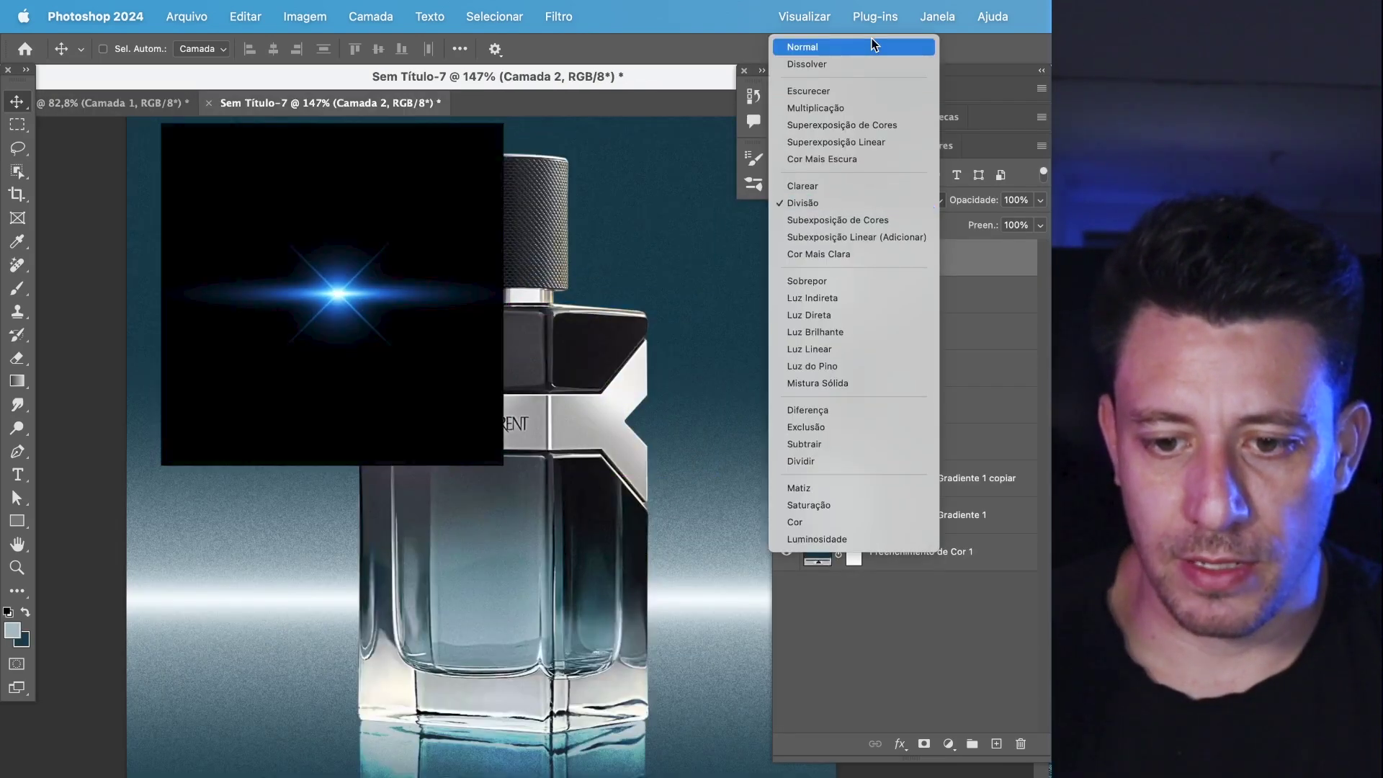
click(874, 44)
drag(468, 189, 522, 339)
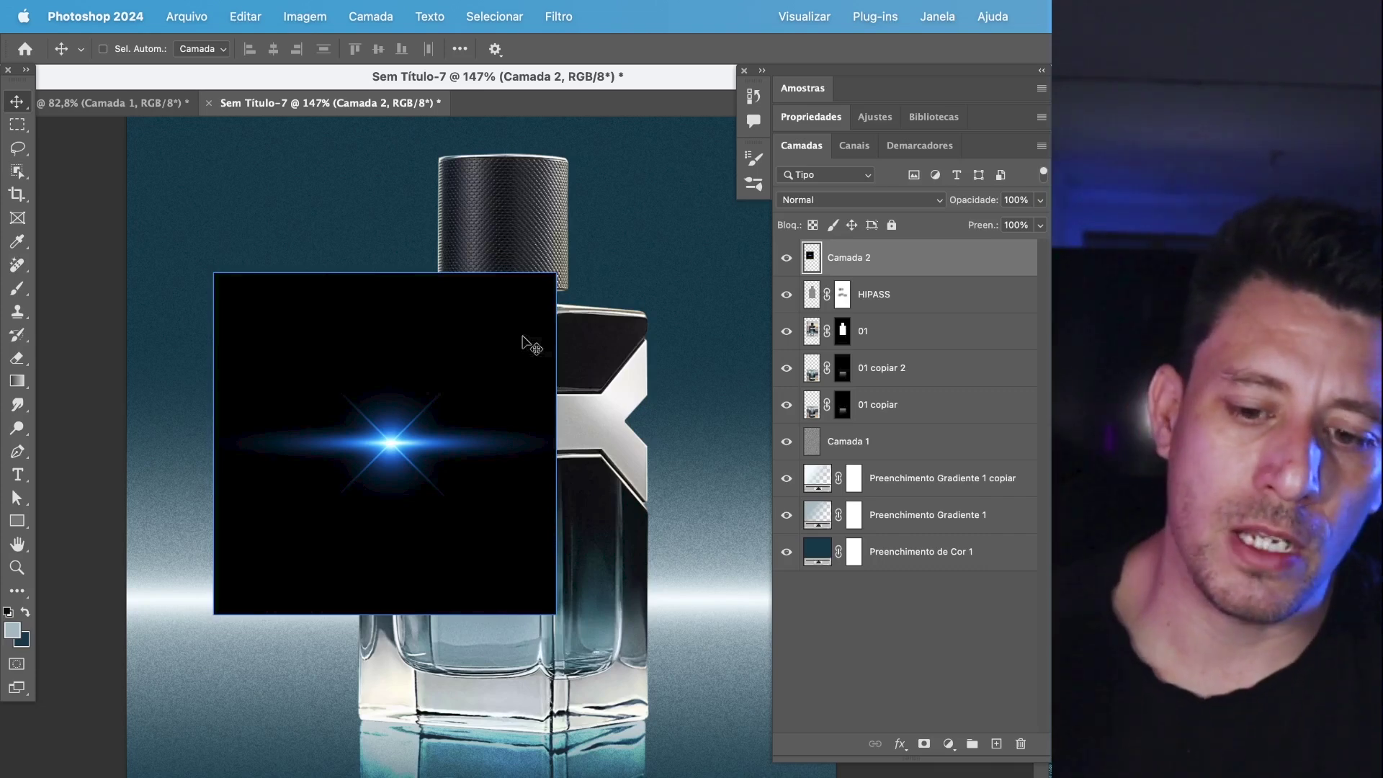
click(836, 201)
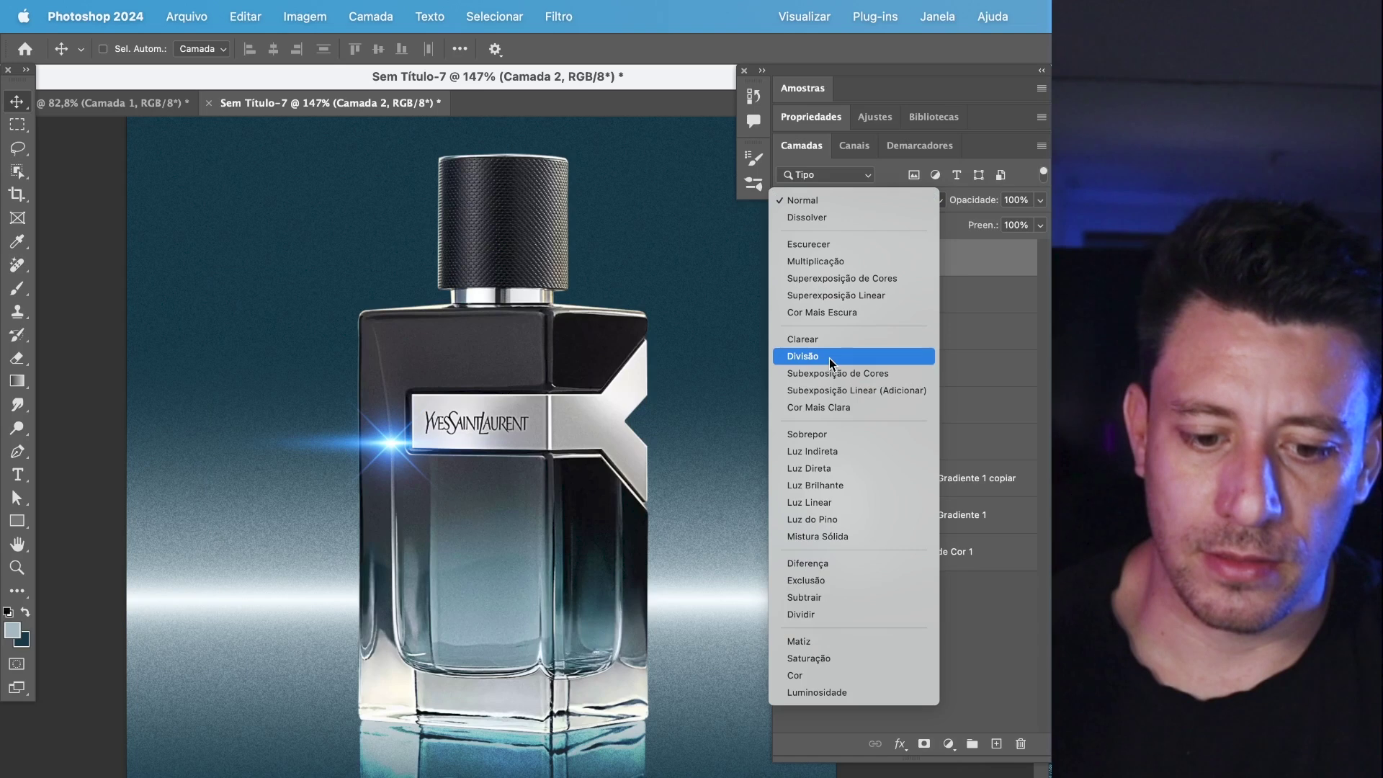
click(836, 402)
- Move the lens flare onto the top edge of the bottle cap and scale it down
drag(416, 445, 516, 301)
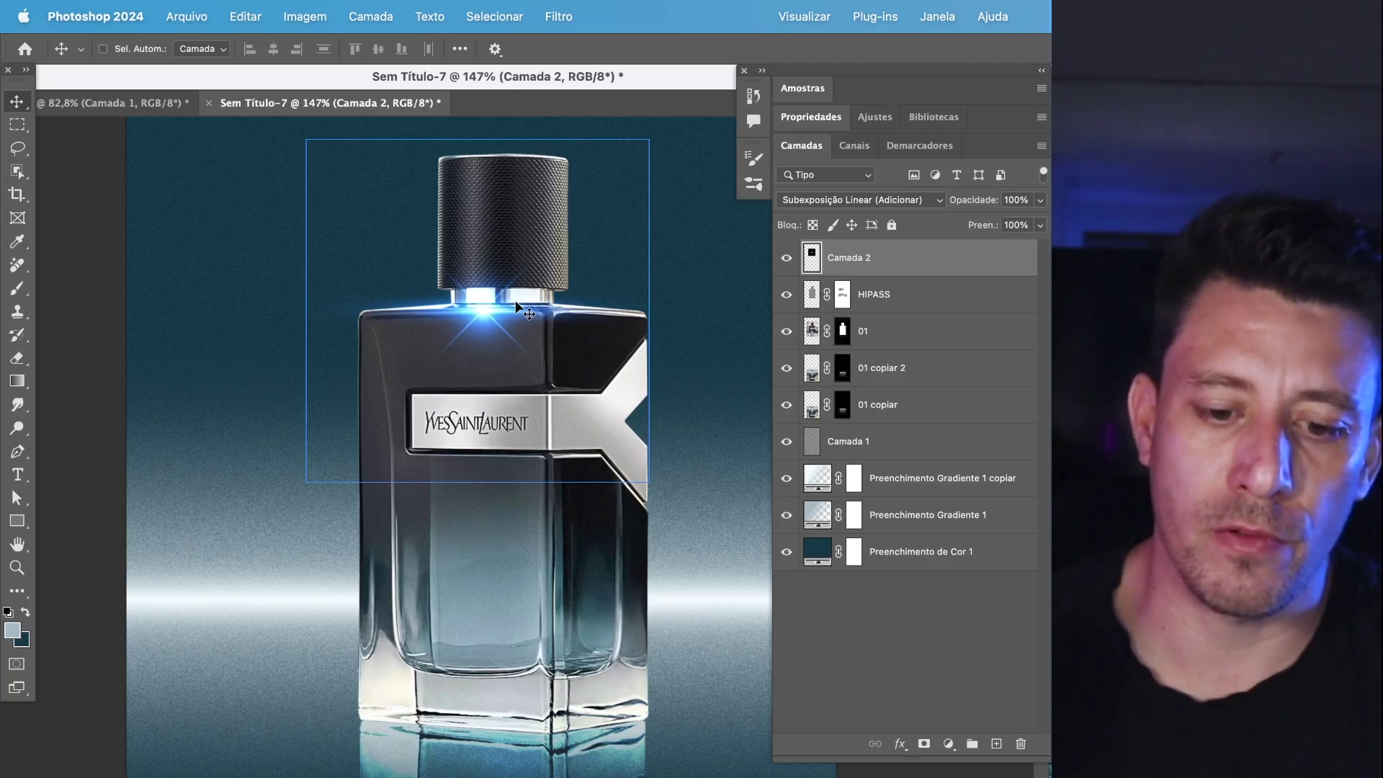
drag(517, 308, 536, 169)
key(super+t)
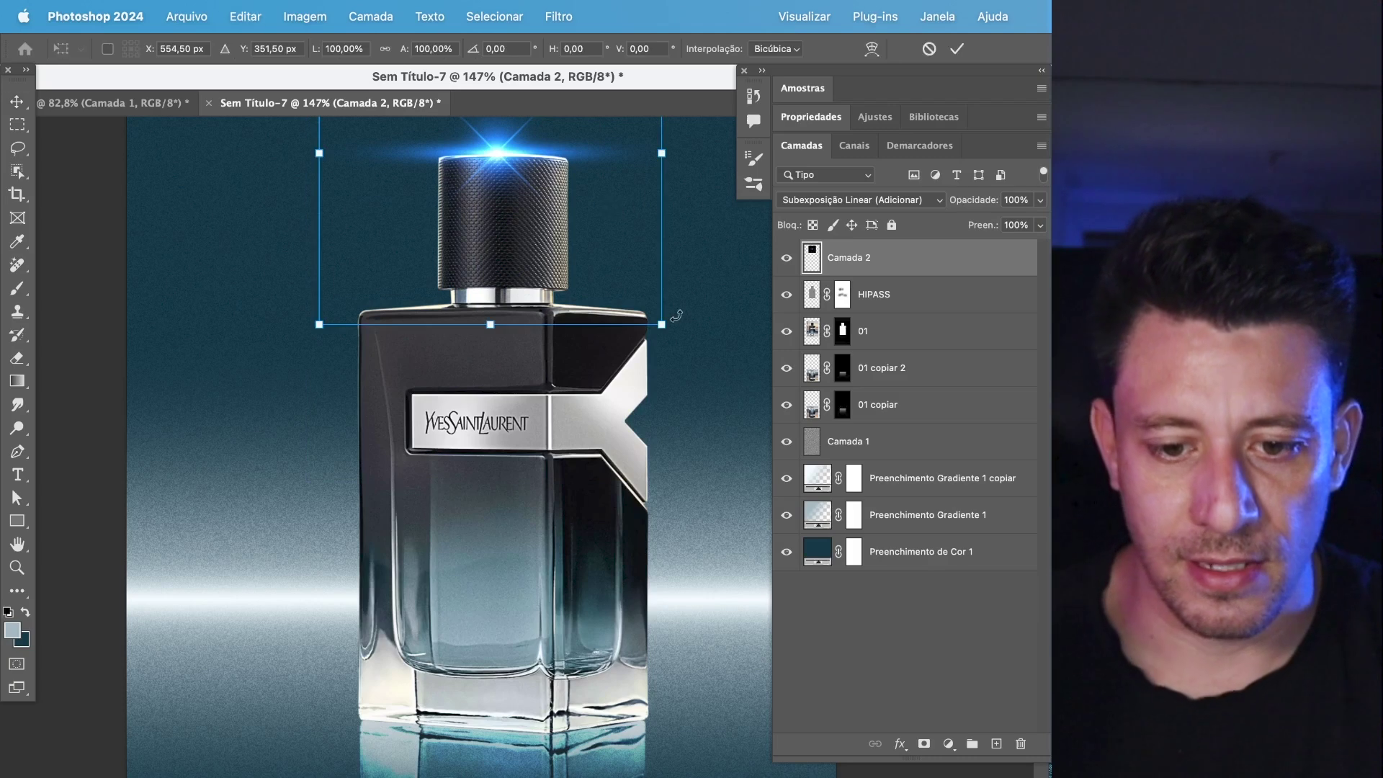
drag(662, 324, 573, 278)
- Duplicate the flare and rotate the copy upright, placing it where the label plate meets the bottle's vertical edge
drag(480, 205, 587, 437)
key(Return)
key(super+j)
key(super+t)
drag(684, 453, 638, 333)
key(Return)
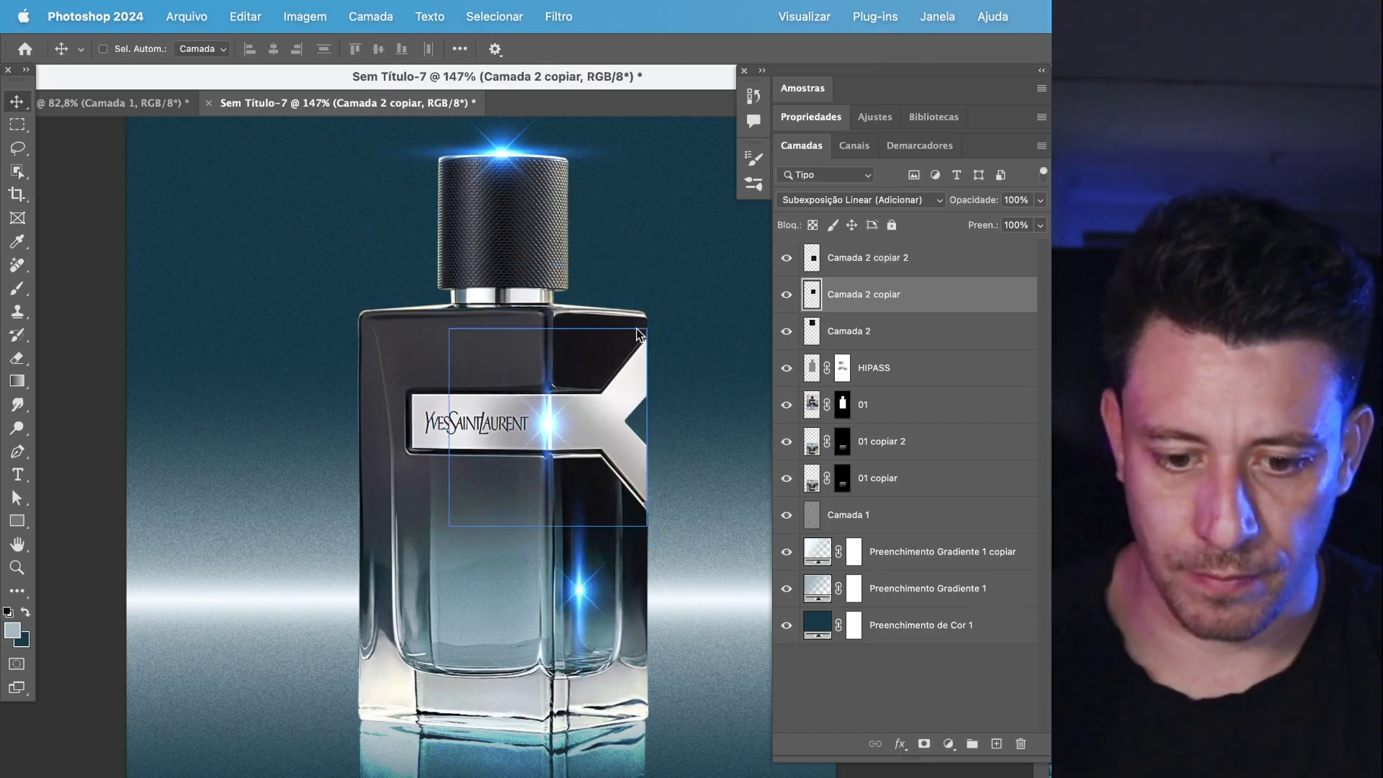
- Place further flare copies at the bottle's lower-left corner, the label plate's left edge and the metal neck, scaling them down
drag(550, 613, 418, 432)
key(ctrl+t)
drag(536, 298, 508, 284)
key(Return)
key(ctrl+t)
drag(567, 213, 546, 375)
key(Return)
key(ctrl)
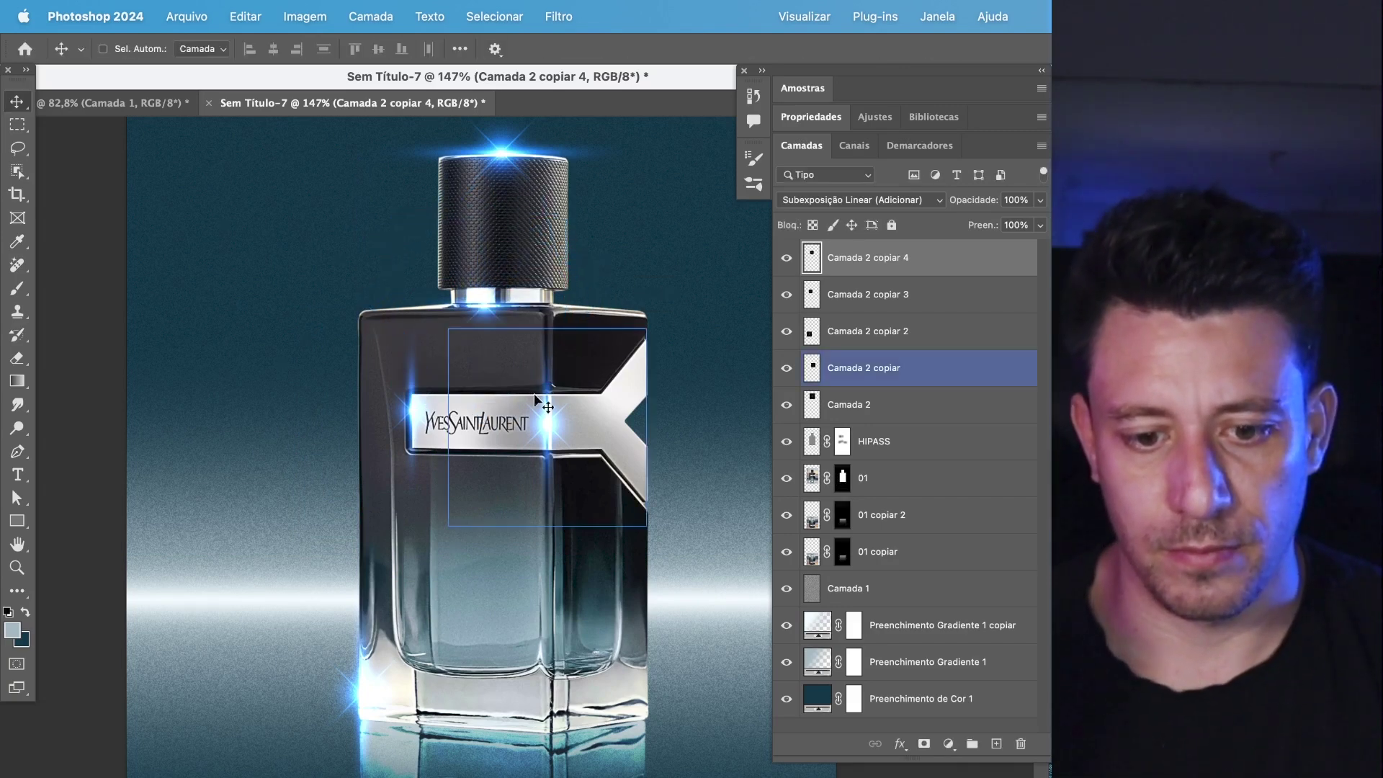
- Group all the flare layers and name the group Brilho
scroll(534, 393, down, 2)
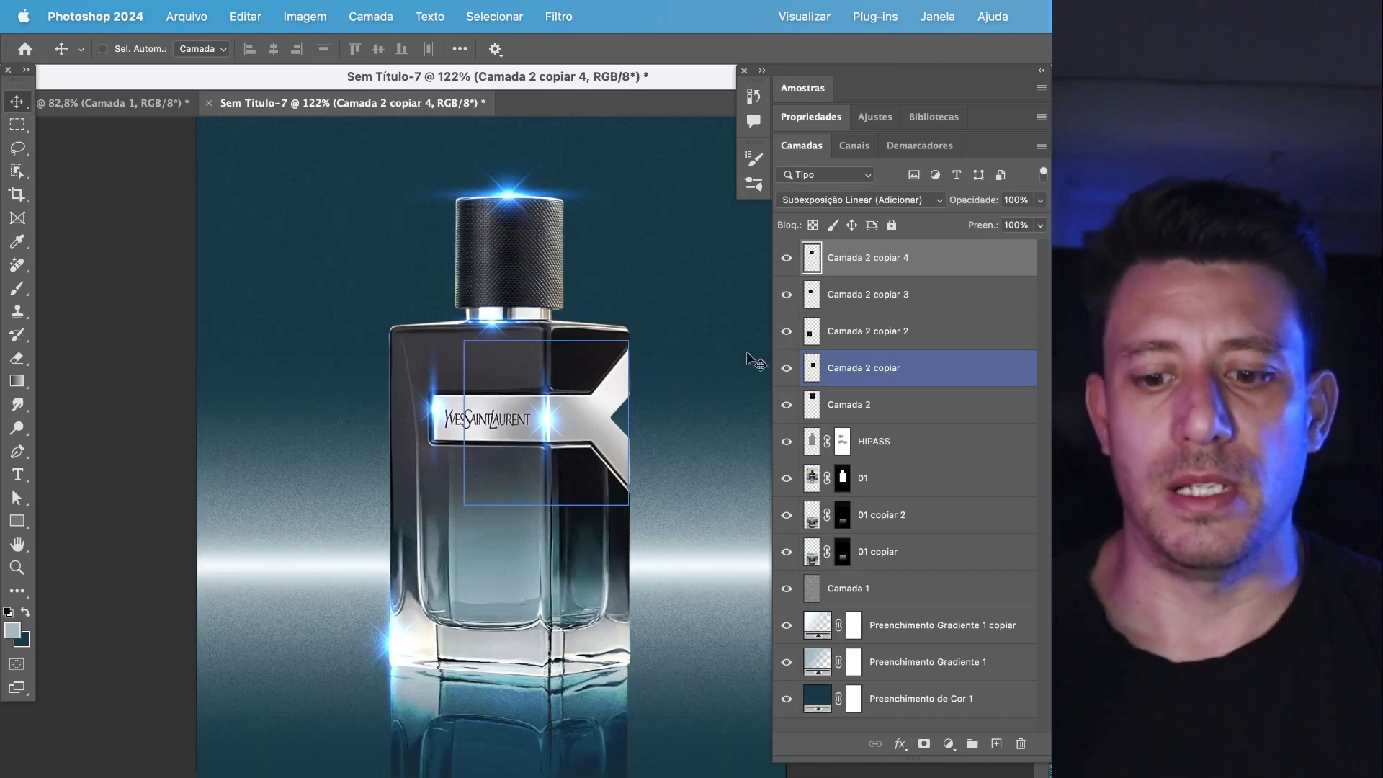
click(896, 404)
shift+click(875, 257)
key(ctrl+g)
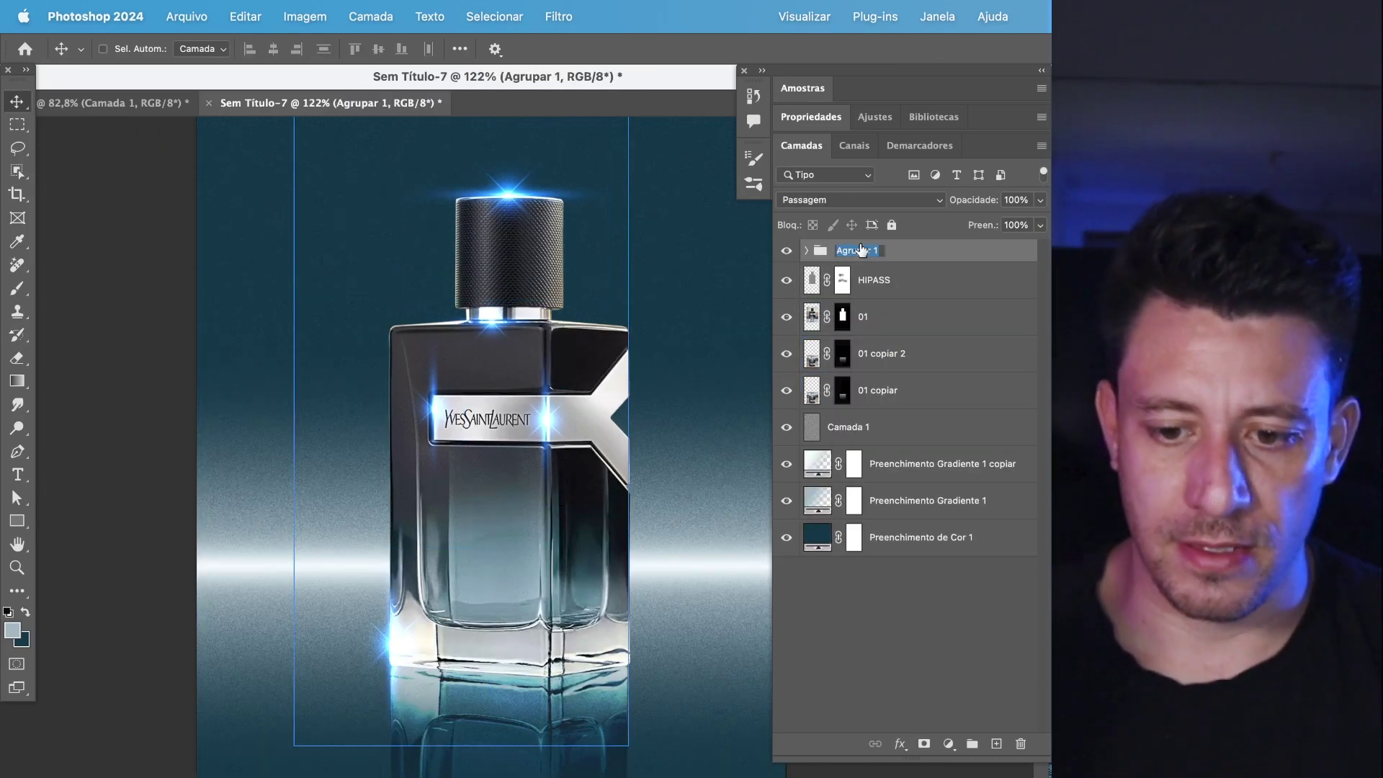
text(Brilho)
key(Return)
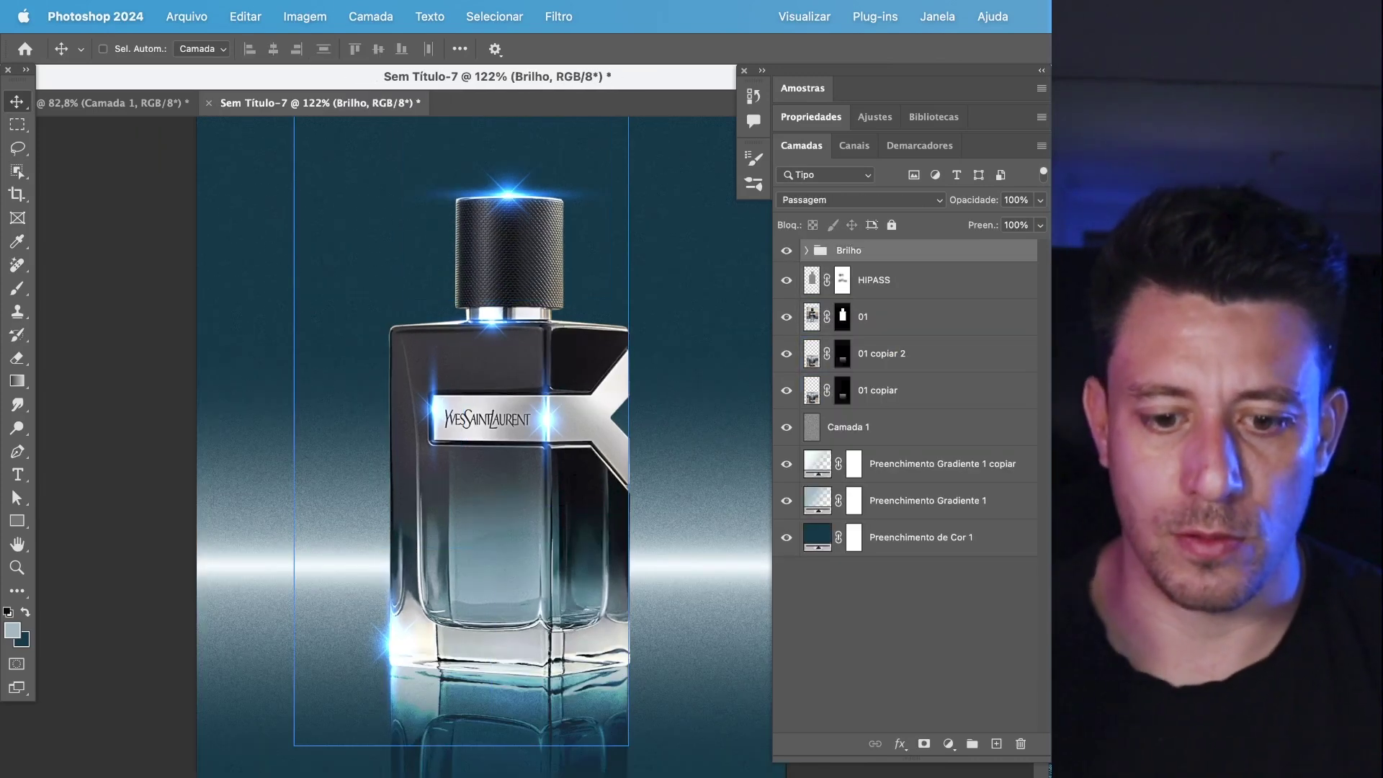
- Bring the light-beam layer from perfume.psd into the composition, above the Brilho group
click(843, 280)
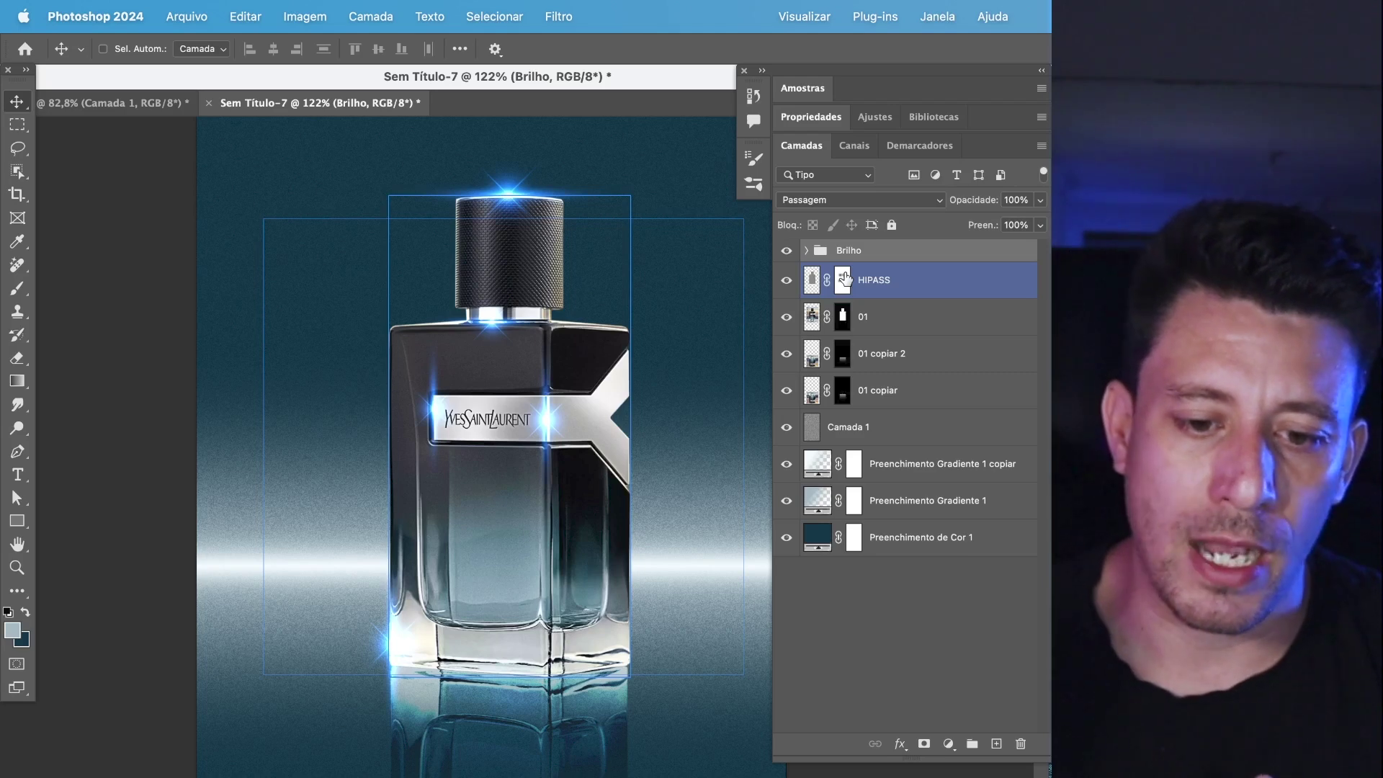
drag(843, 427, 402, 515)
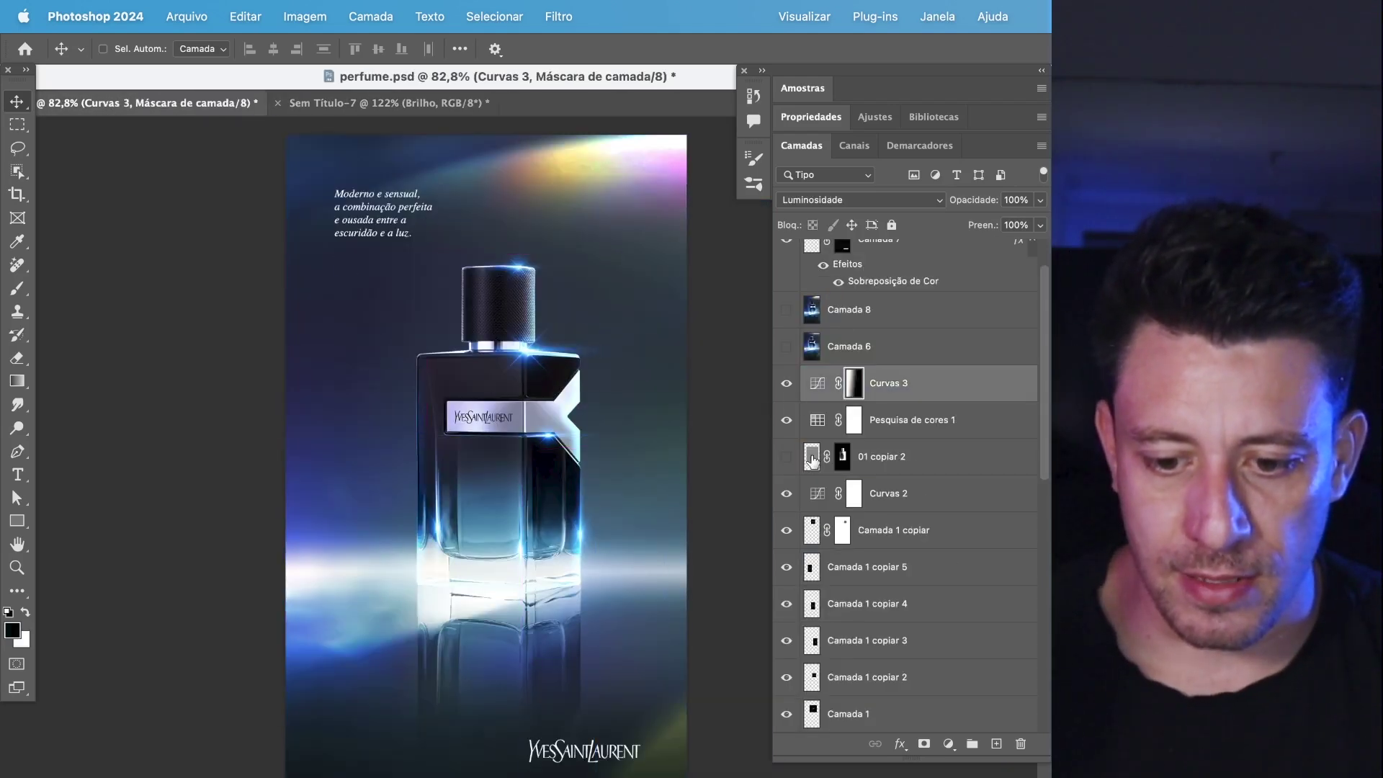
click(844, 590)
click(844, 622)
click(844, 659)
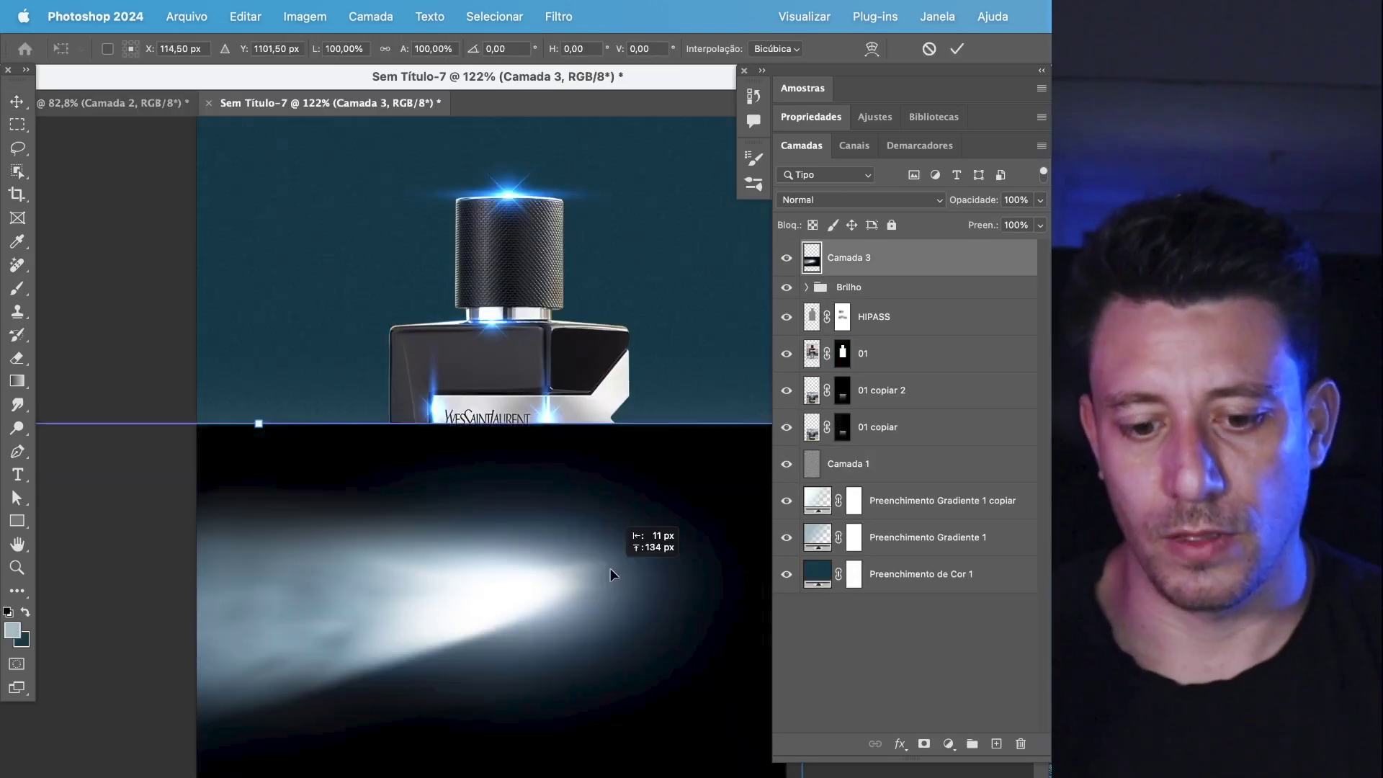
- Position the light-beam layer across the lower part of the bottle and its reflection
drag(597, 533, 470, 357)
scroll(470, 358, up, 5)
mouse_move(469, 504)
mouse_down()
mouse_move(217, 613)
mouse_move(459, 681)
mouse_move(487, 517)
mouse_up()
scroll(438, 684, down, 5)
scroll(458, 682, up, 5)
scroll(467, 676, down, 3)
key(Escape)
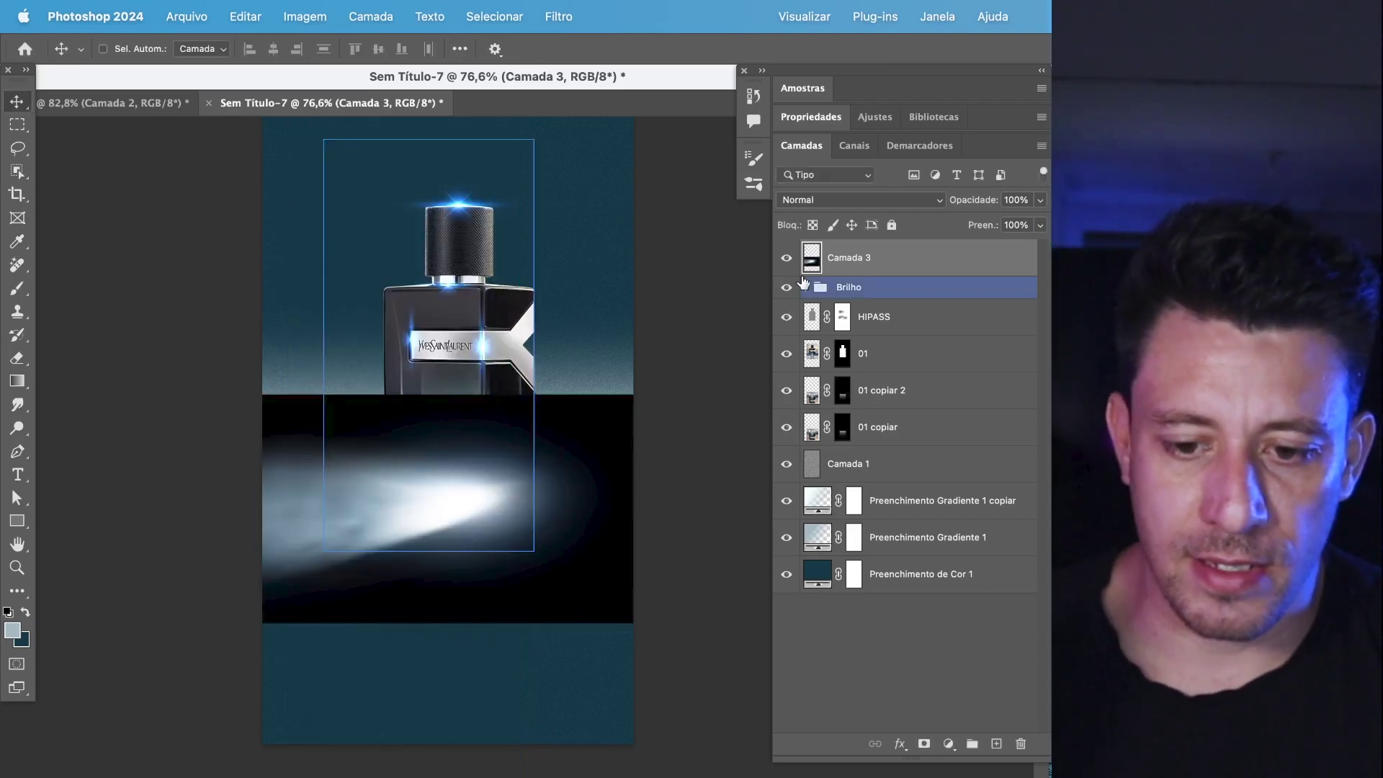
- Set the light beam's blend mode to Screen (Divisão) and move the beam against the bottle's base
click(836, 200)
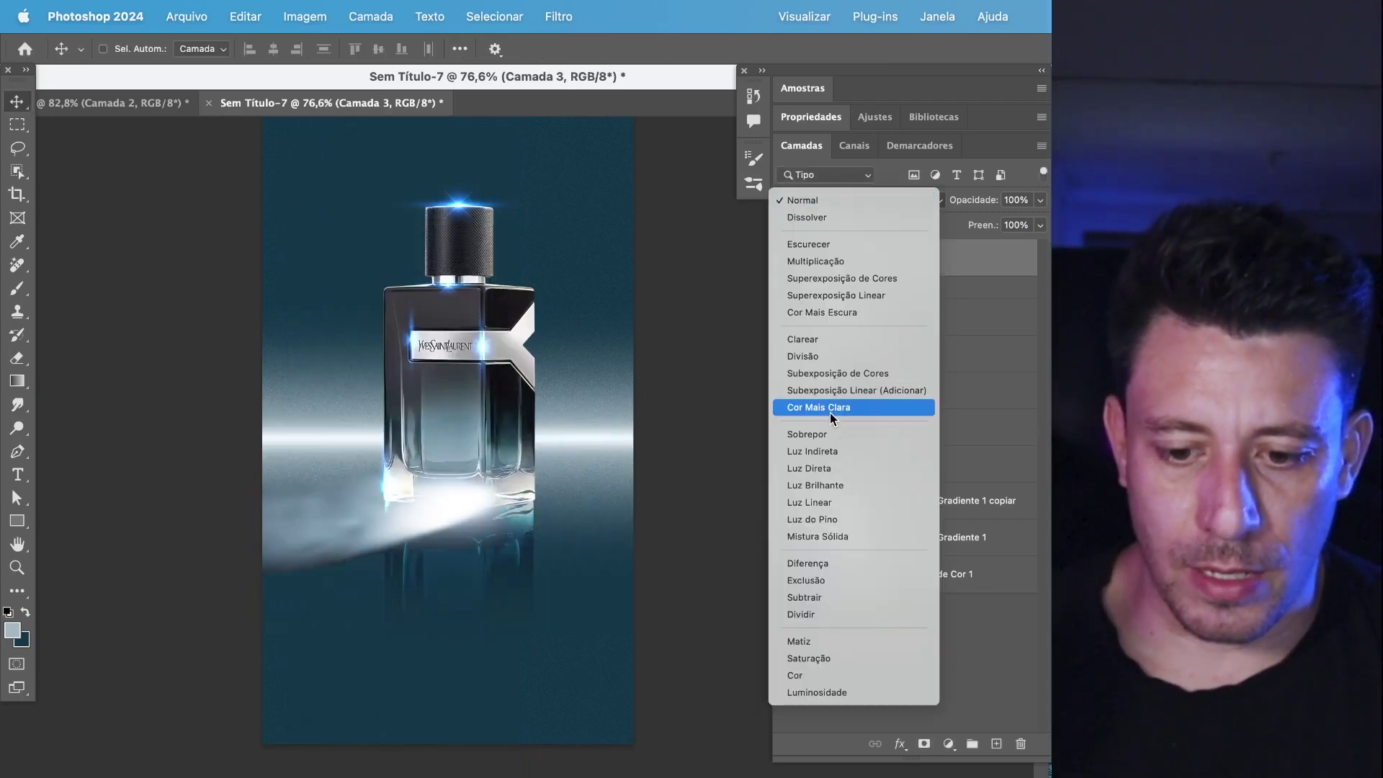
click(821, 356)
scroll(442, 560, up, 3)
drag(443, 560, 500, 504)
scroll(499, 503, down, 4)
scroll(612, 542, up, 3)
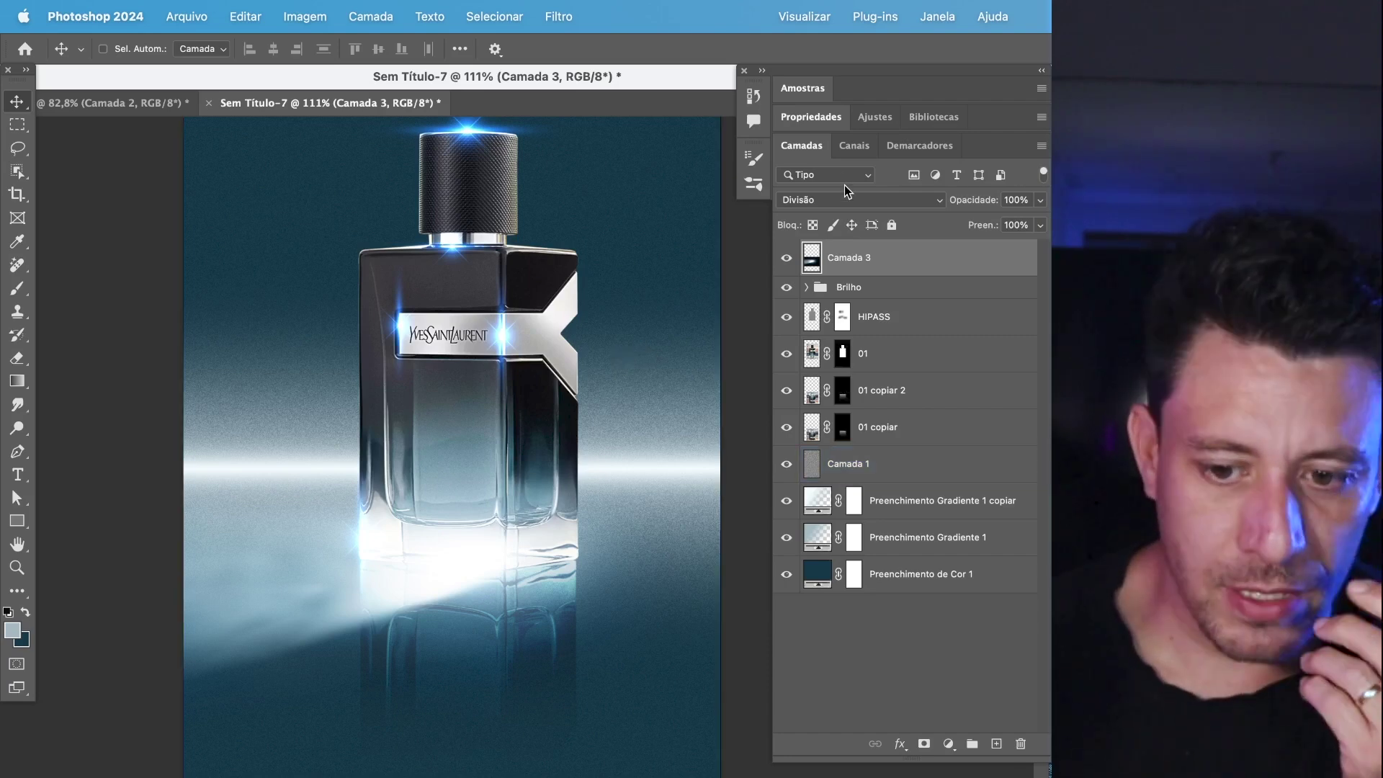
click(841, 193)
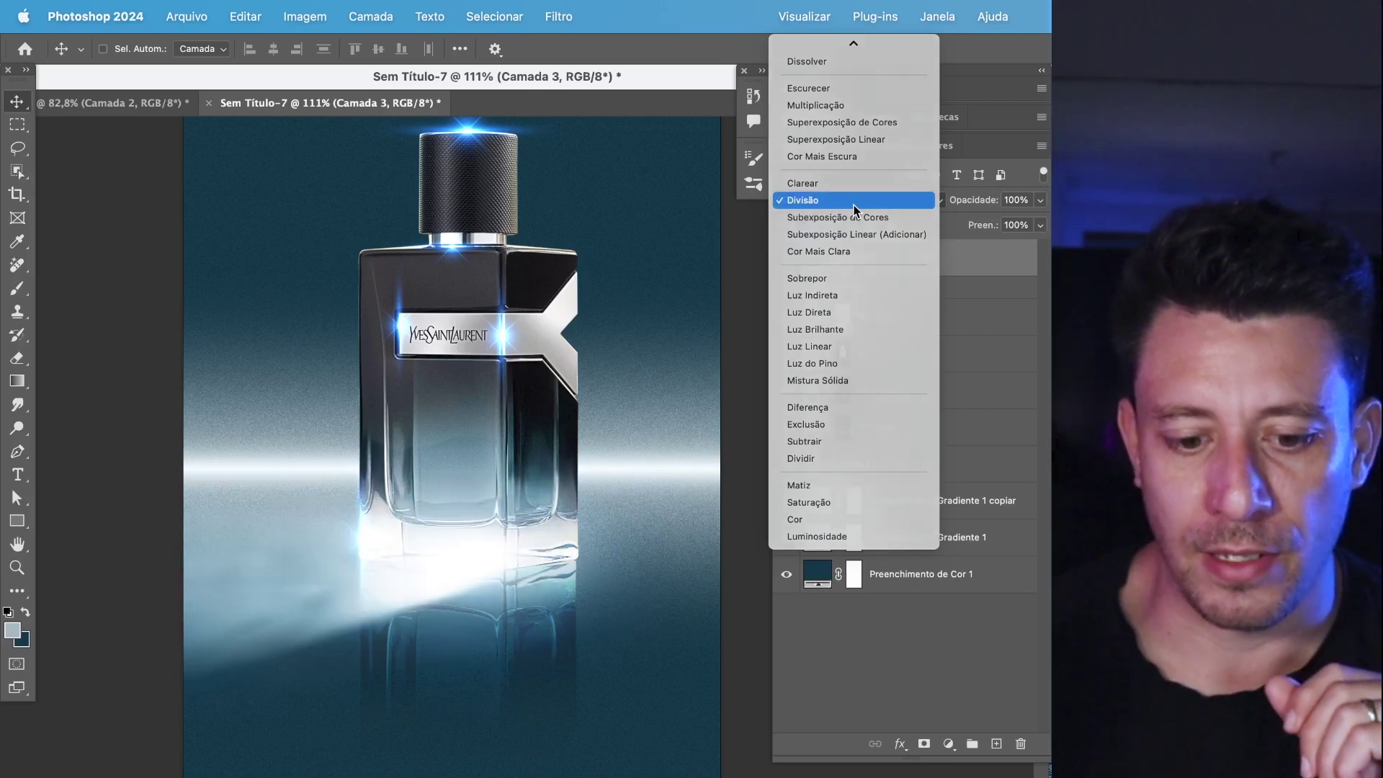
click(853, 203)
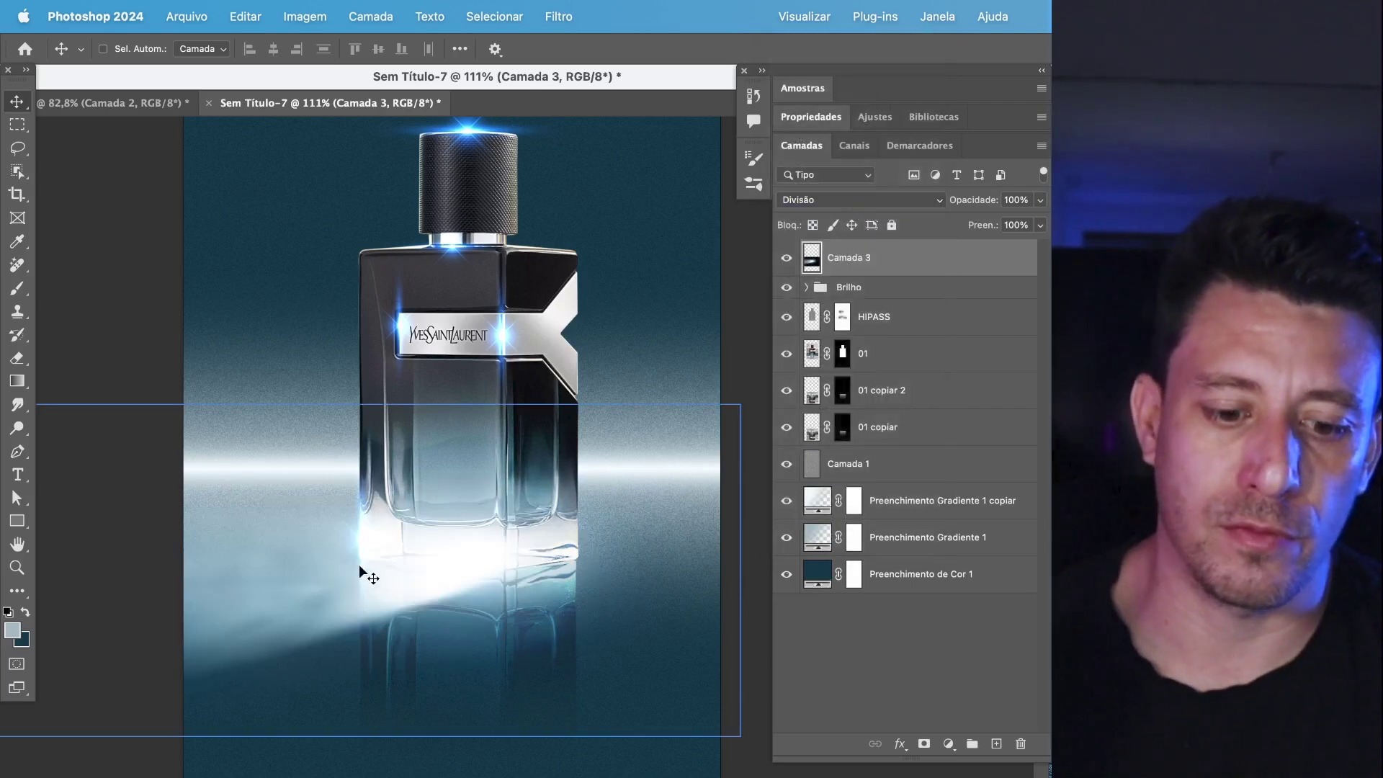
- Adjust the light beam's Blend If sliders for the underlying layer, splitting the dark end to 0/92 and setting the light end to 207
double_click(928, 270)
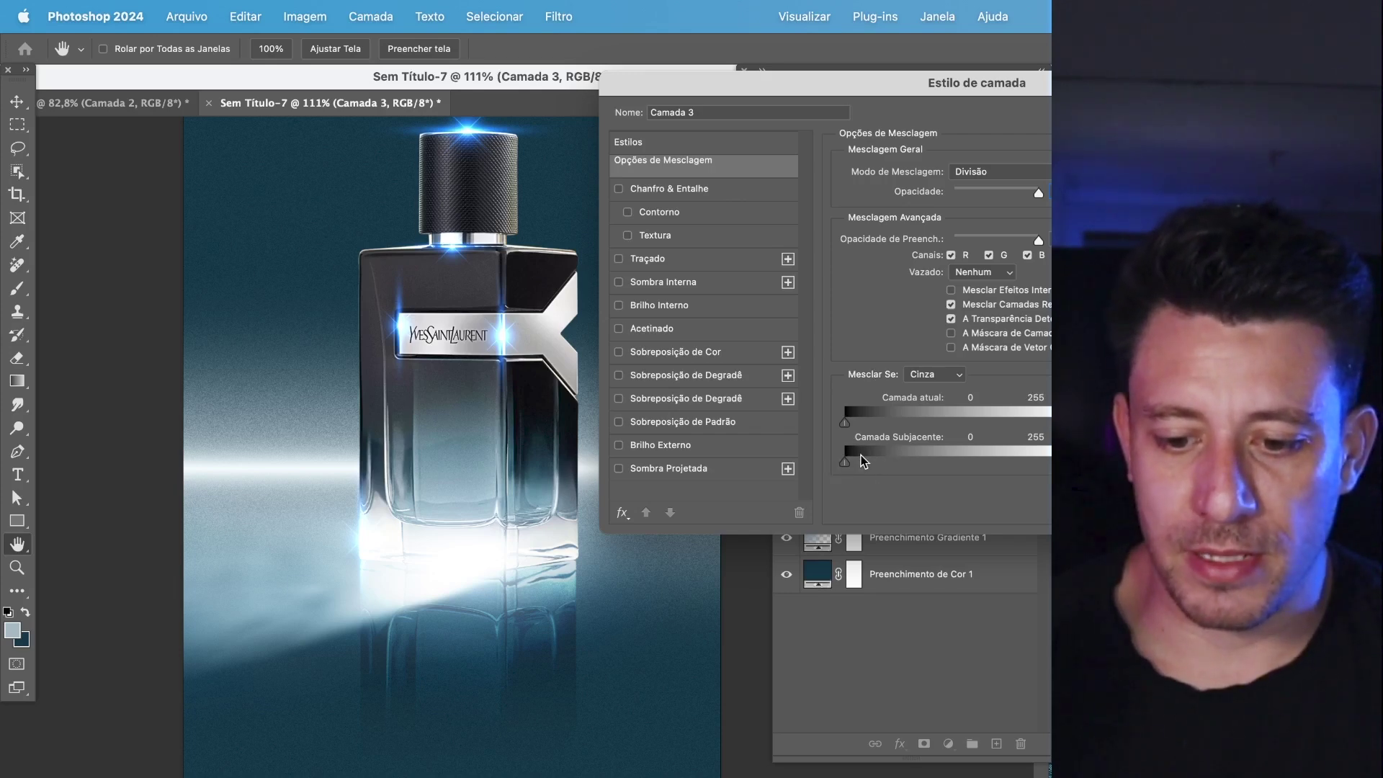
mouse_move(847, 464)
mouse_down()
mouse_move(907, 468)
mouse_move(838, 451)
mouse_up()
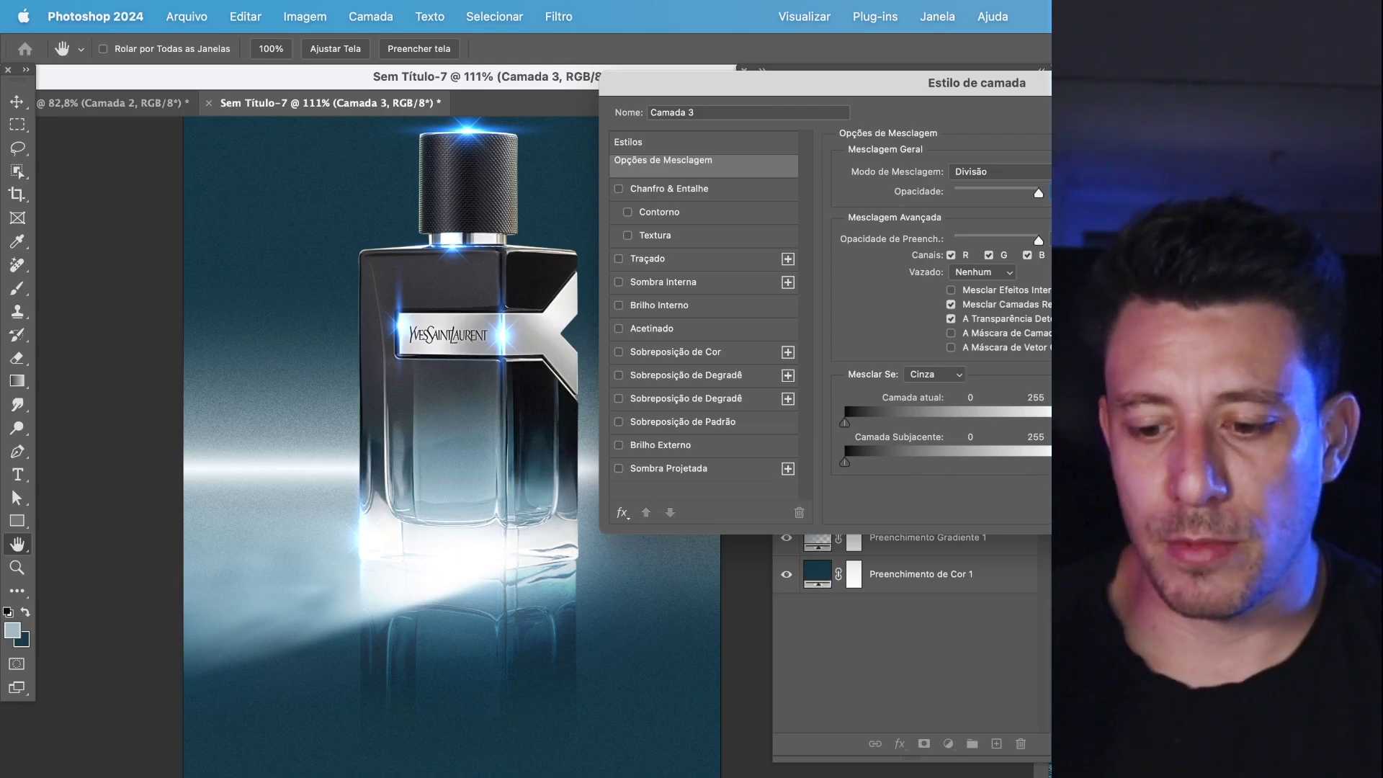
drag(1028, 463, 1054, 462)
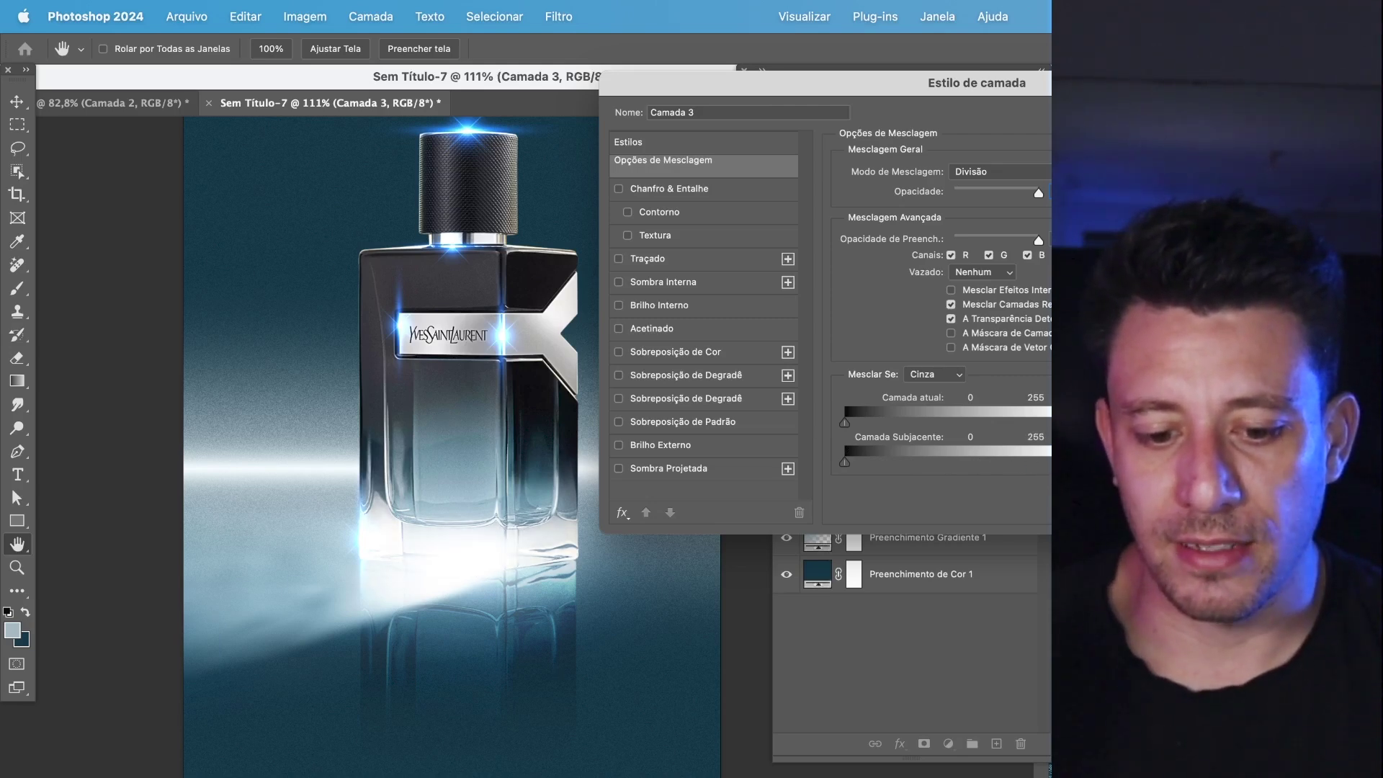
drag(850, 468, 895, 462)
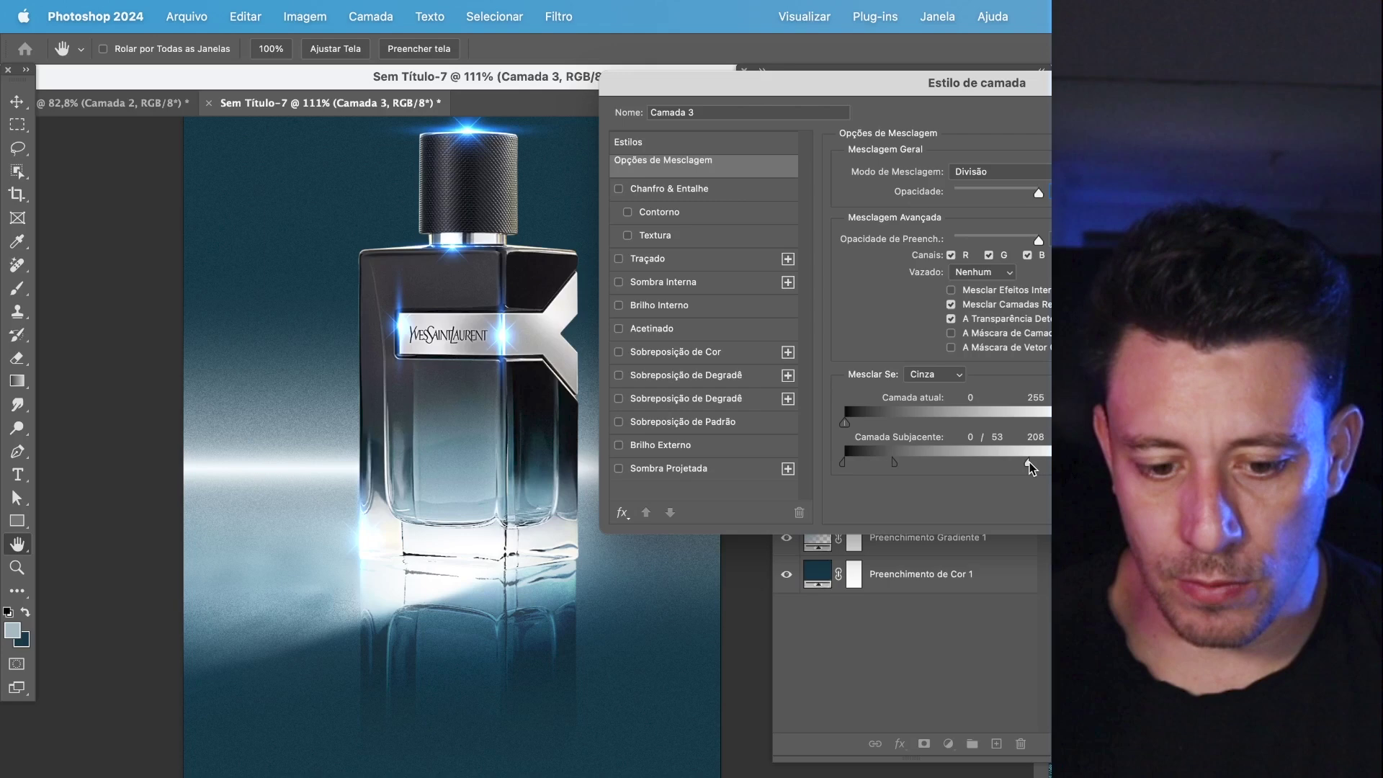
drag(901, 465, 930, 464)
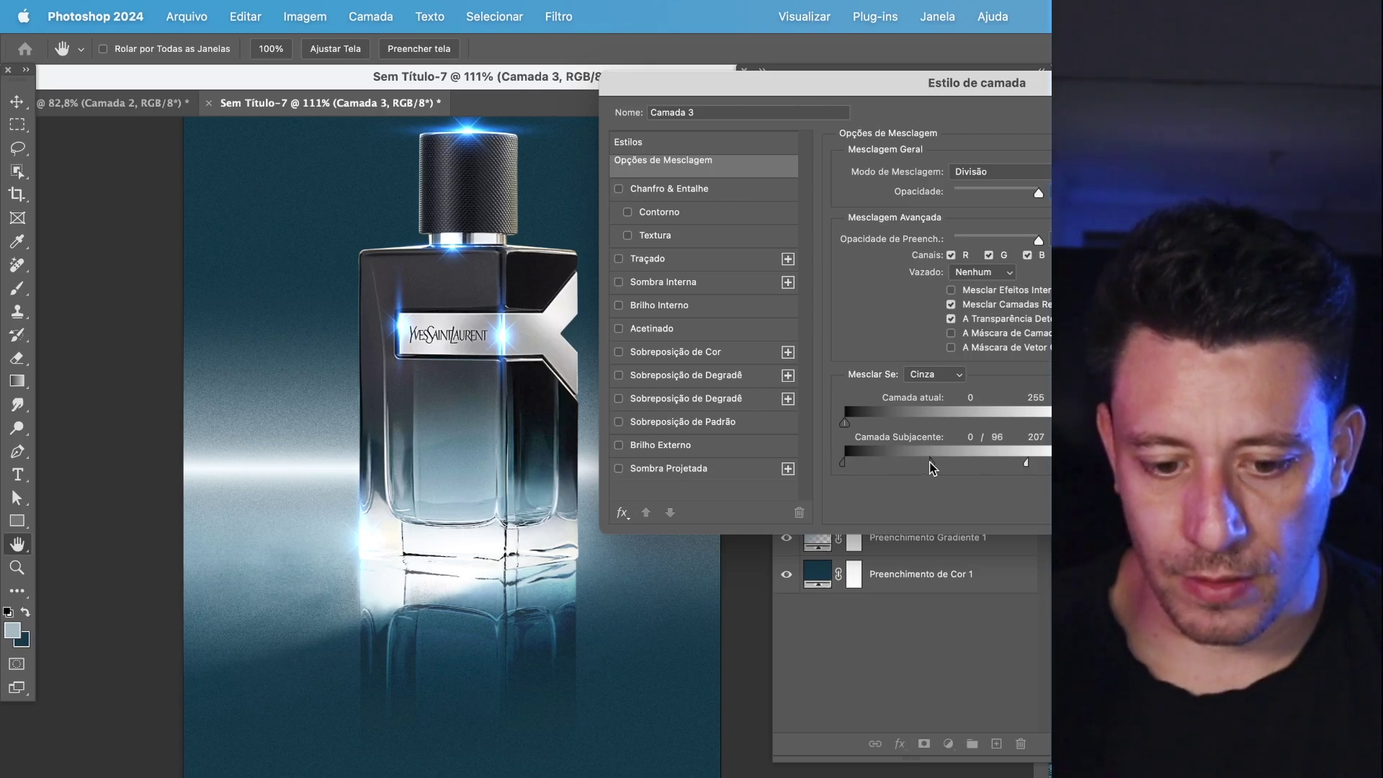
click(883, 392)
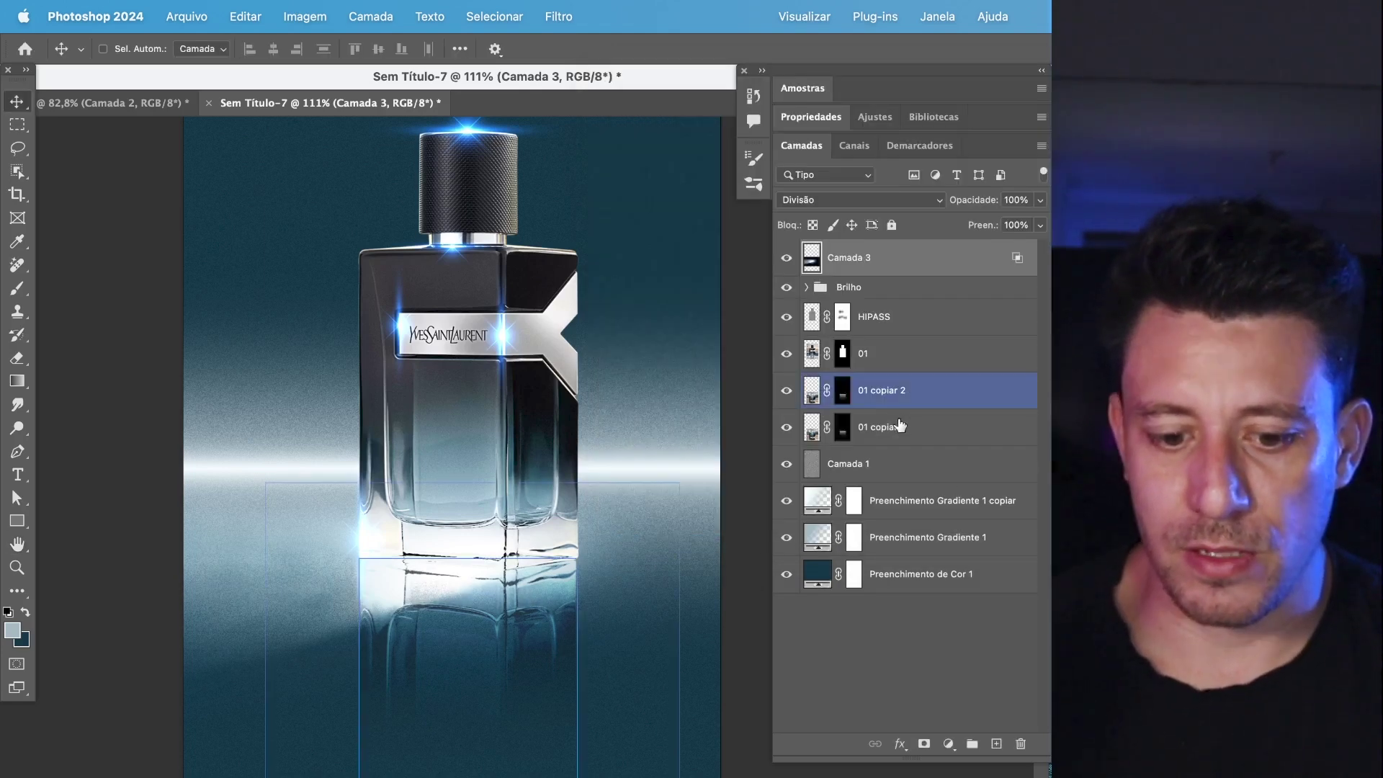
click(786, 258)
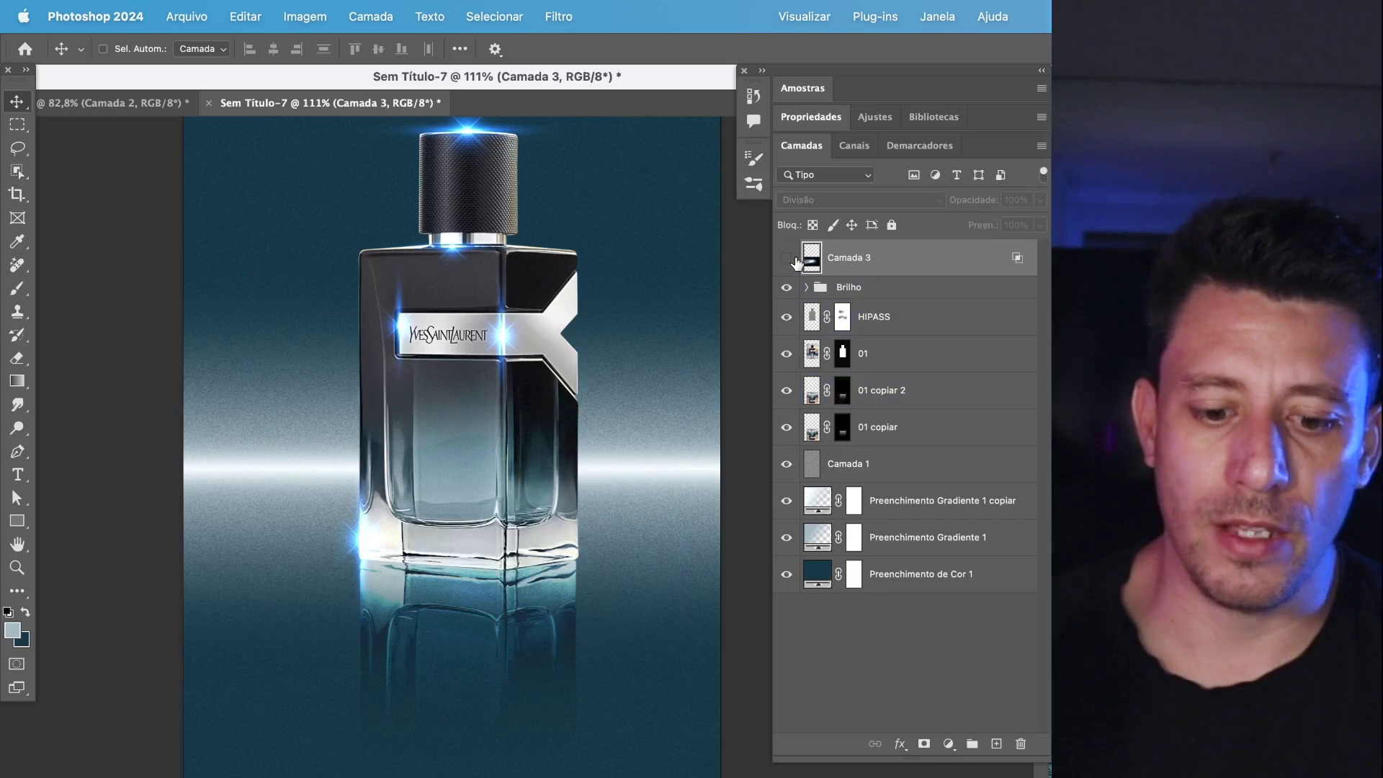
click(791, 259)
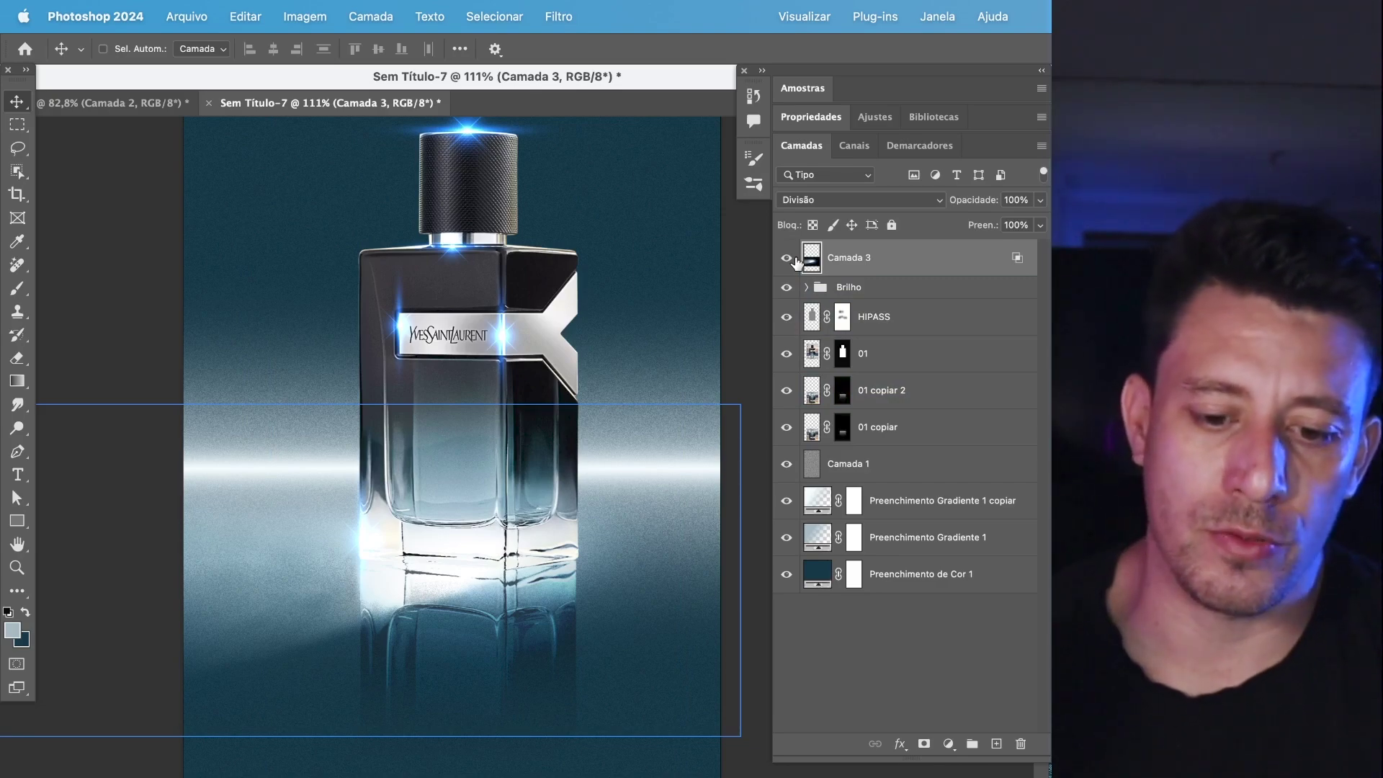
- Duplicate the light-beam layer and place the copy beneath the bottle and reflection layers
key(super+j)
drag(893, 263, 907, 500)
key(super+minus)
- Duplicate the light beam again at the top of the stack, rotate it about -42.8° and enlarge it diagonally across the bottle
key(super+j)
mouse_move(509, 667)
mouse_down()
mouse_move(655, 364)
mouse_move(548, 289)
mouse_move(403, 324)
mouse_up()
key(super+t)
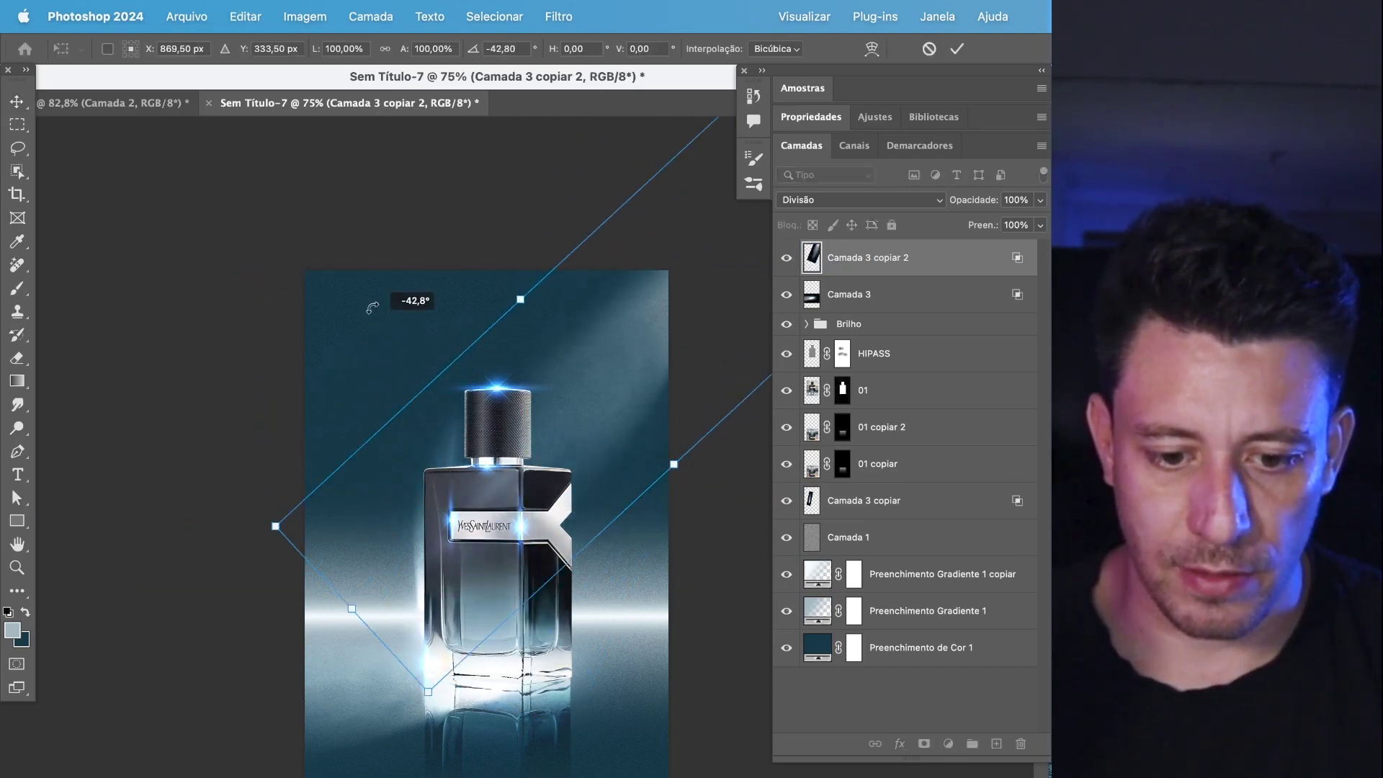
drag(657, 482, 782, 613)
drag(655, 516, 572, 587)
key(Return)
scroll(577, 580, up, 2)
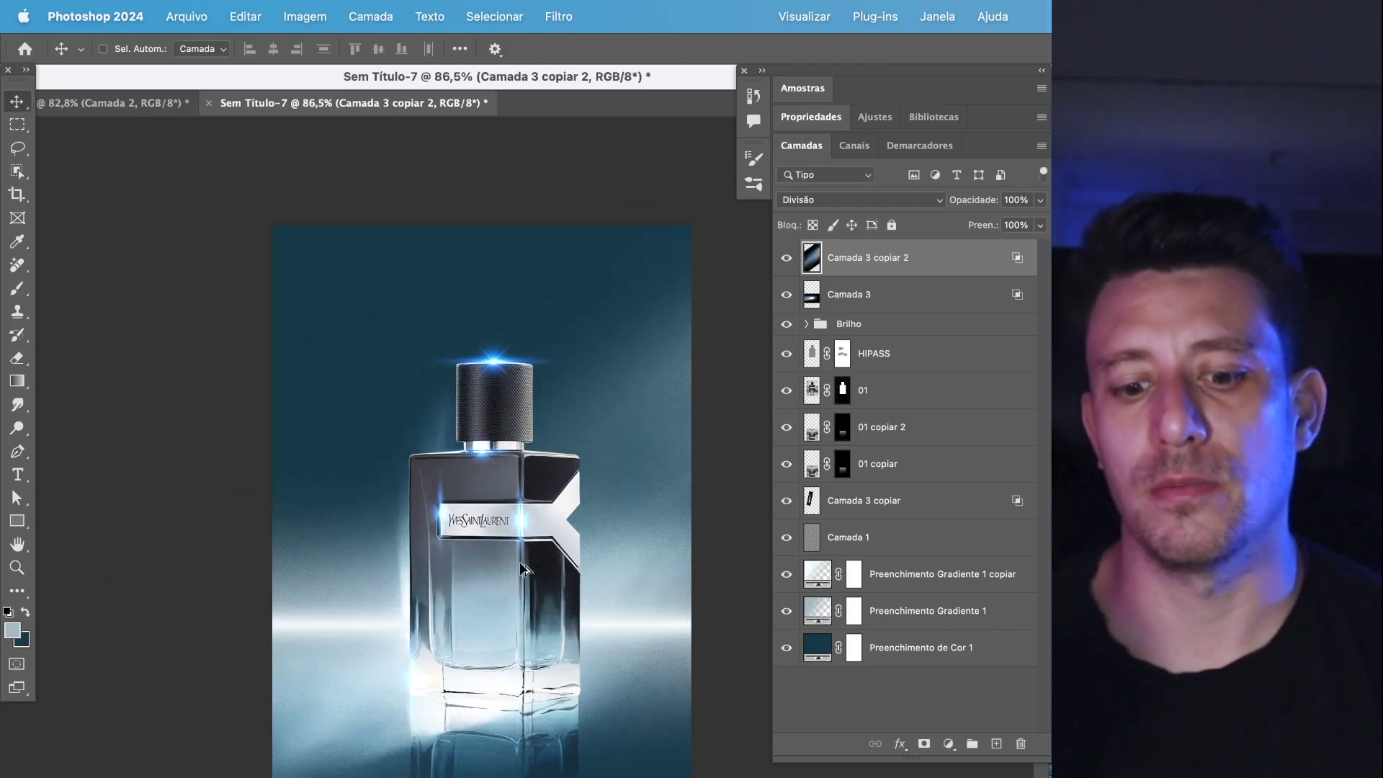
- Set the diagonal beam copy's blend mode to Color Dodge (Subexposição de Cores) and check its effect
click(893, 205)
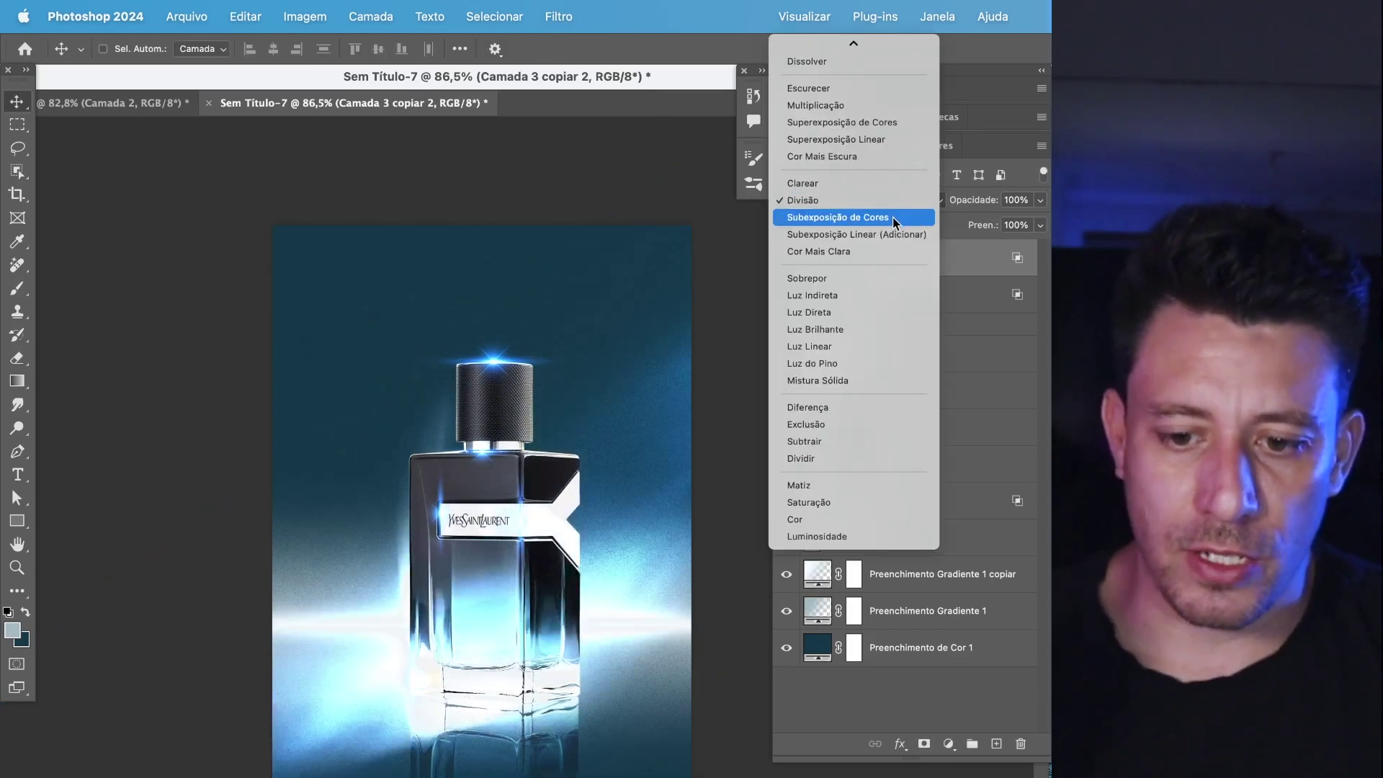
click(893, 218)
click(787, 259)
- Adjust the diagonal beam copy's Blend If ranges for both the current and the underlying layer, with the underlying dark split at 0/113
double_click(945, 259)
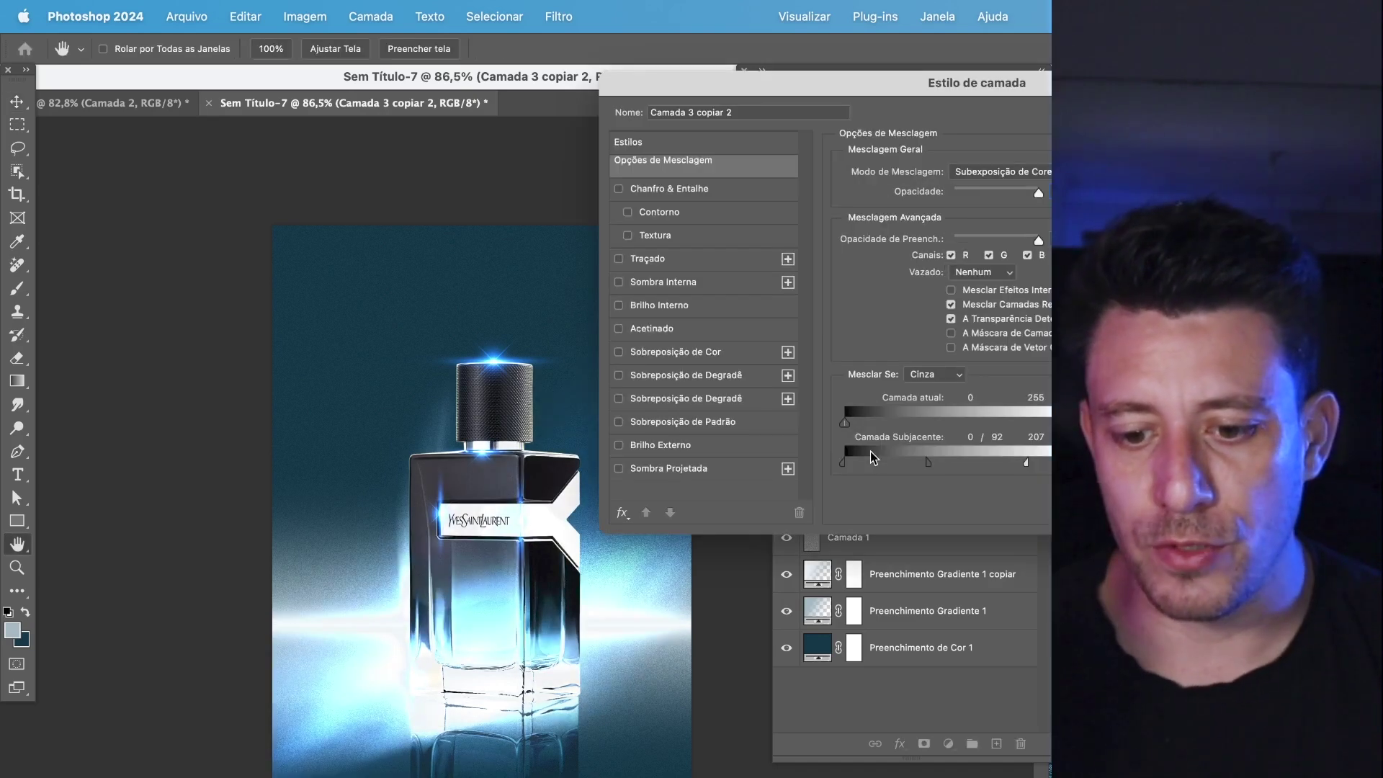
drag(927, 468, 978, 462)
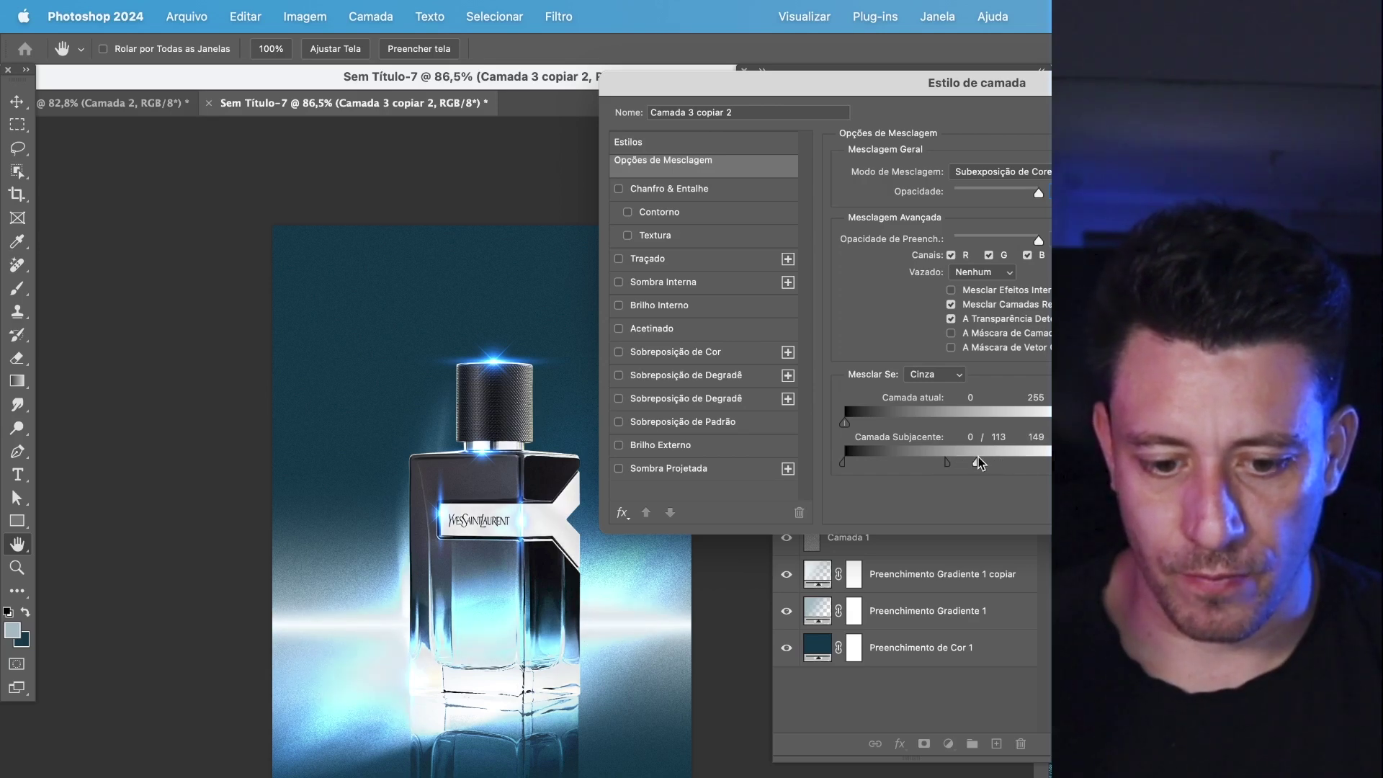
drag(1048, 422, 963, 425)
mouse_move(845, 423)
mouse_down()
mouse_move(882, 422)
mouse_move(846, 422)
mouse_up()
key(Return)
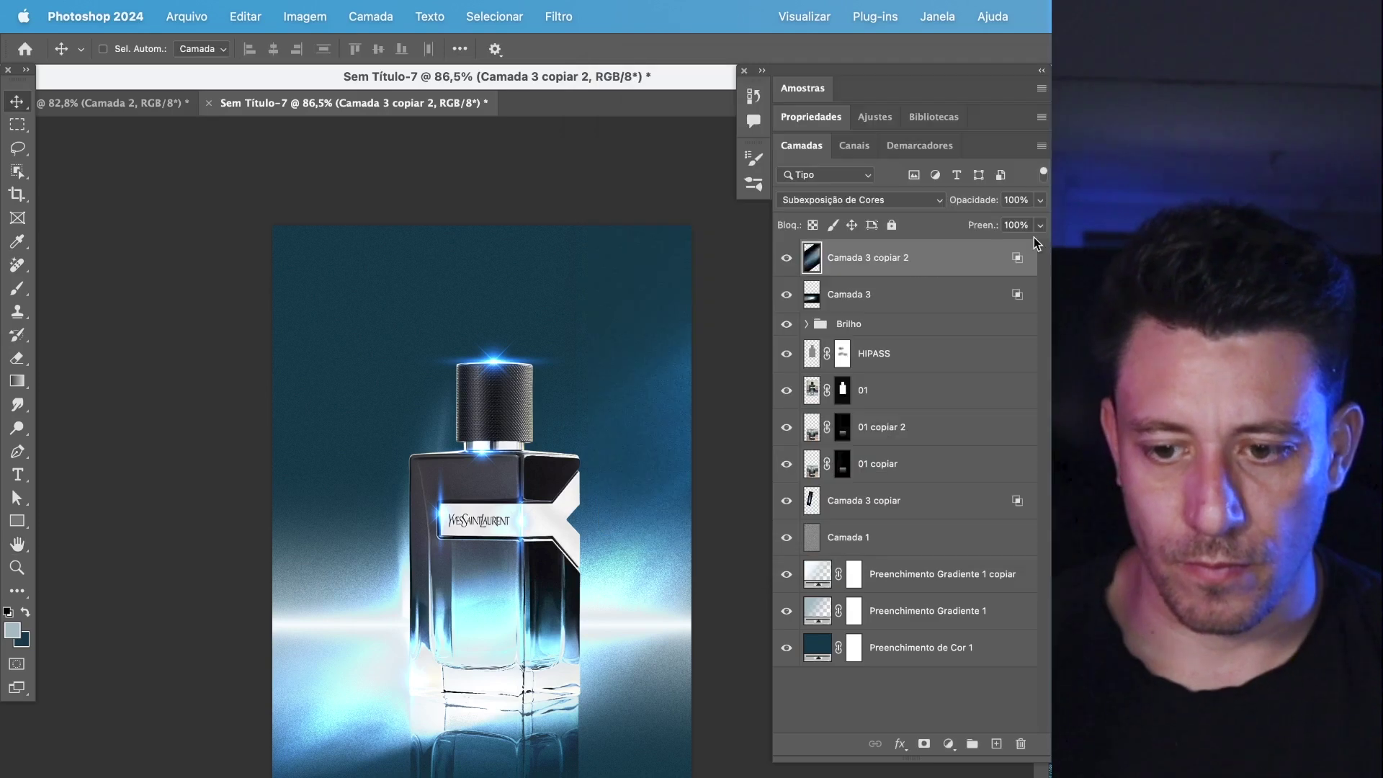
- Lower the diagonal beam copy's fill to 58% and hide the beam copy placed behind the bottle
click(1040, 225)
drag(1012, 249, 1014, 248)
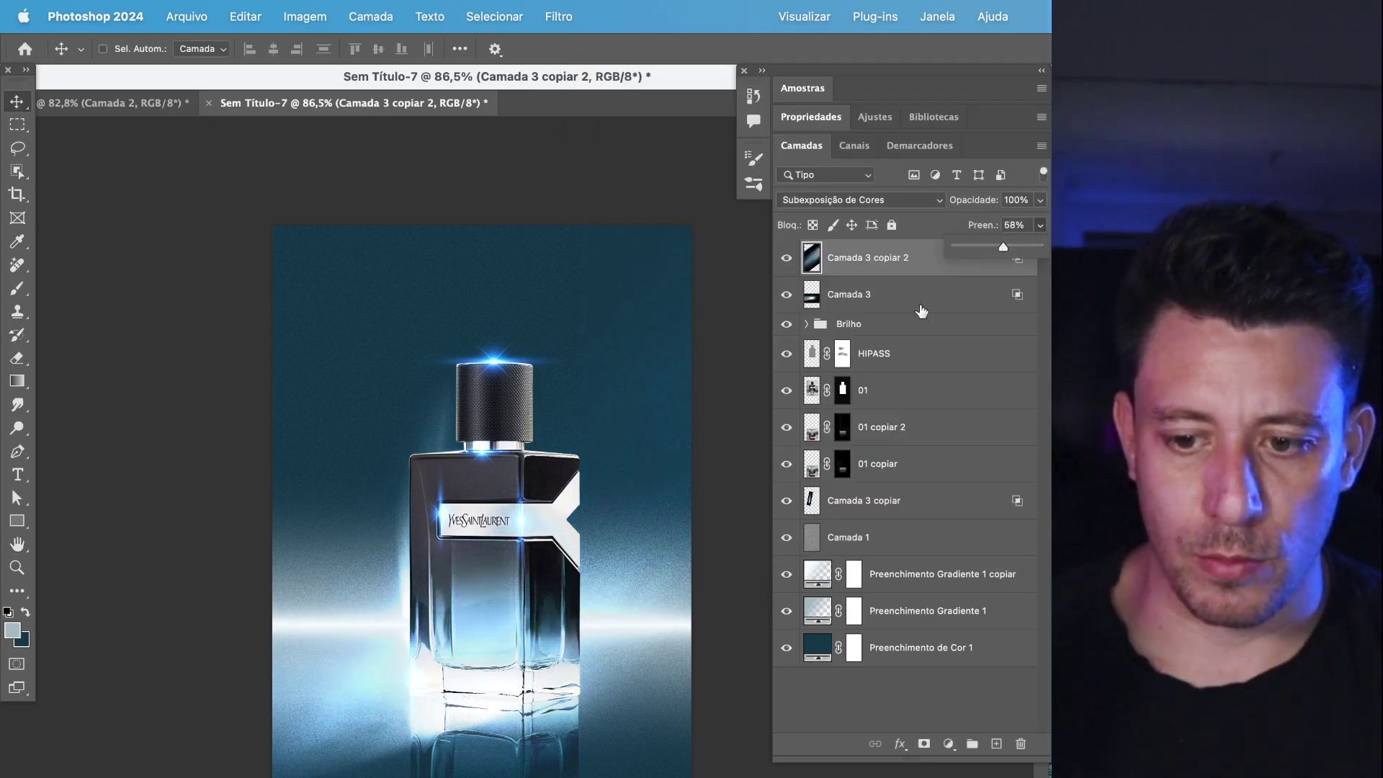
click(786, 295)
click(786, 258)
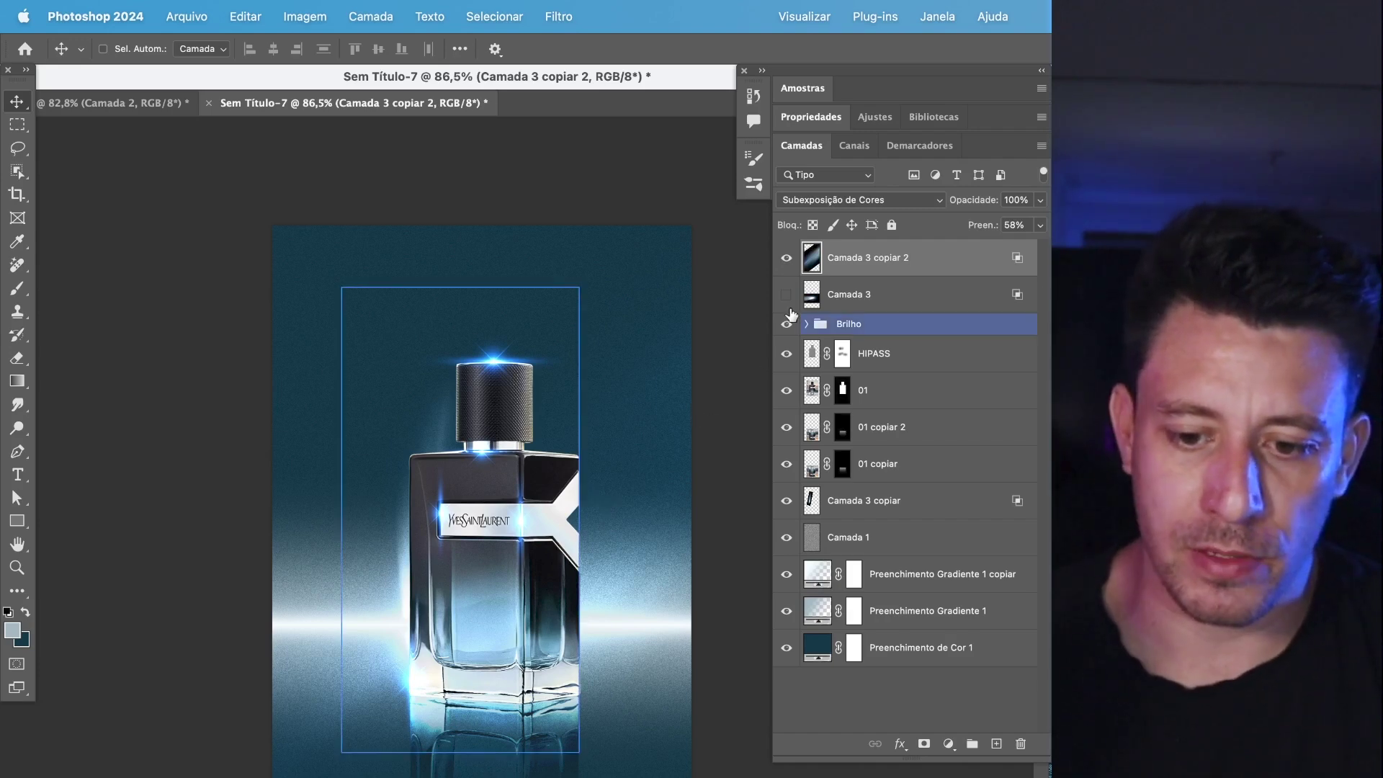
key(super+z)
key(super+z)
scroll(448, 693, up, 3)
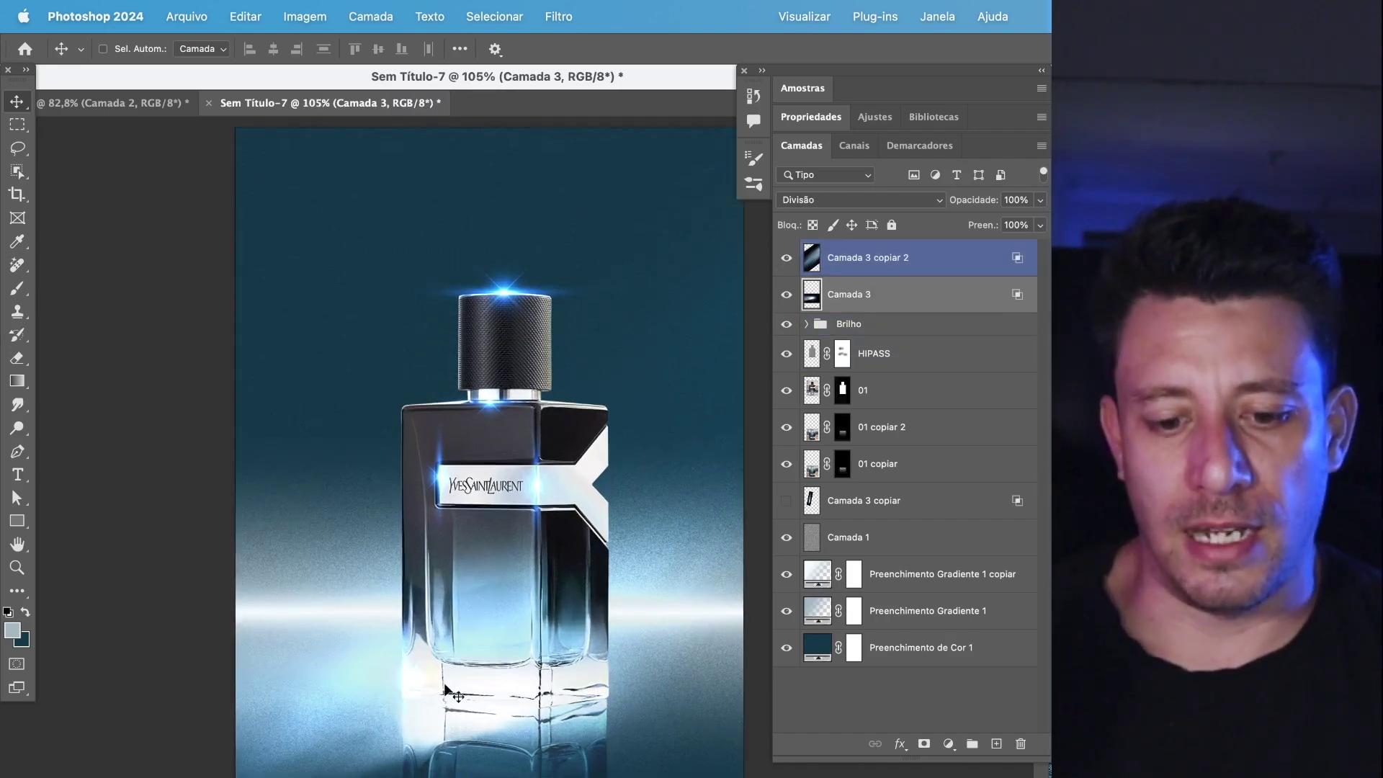
- Load layer 01's bottle mask as a selection and add a new empty layer above Camada 3
drag(773, 481, 848, 402)
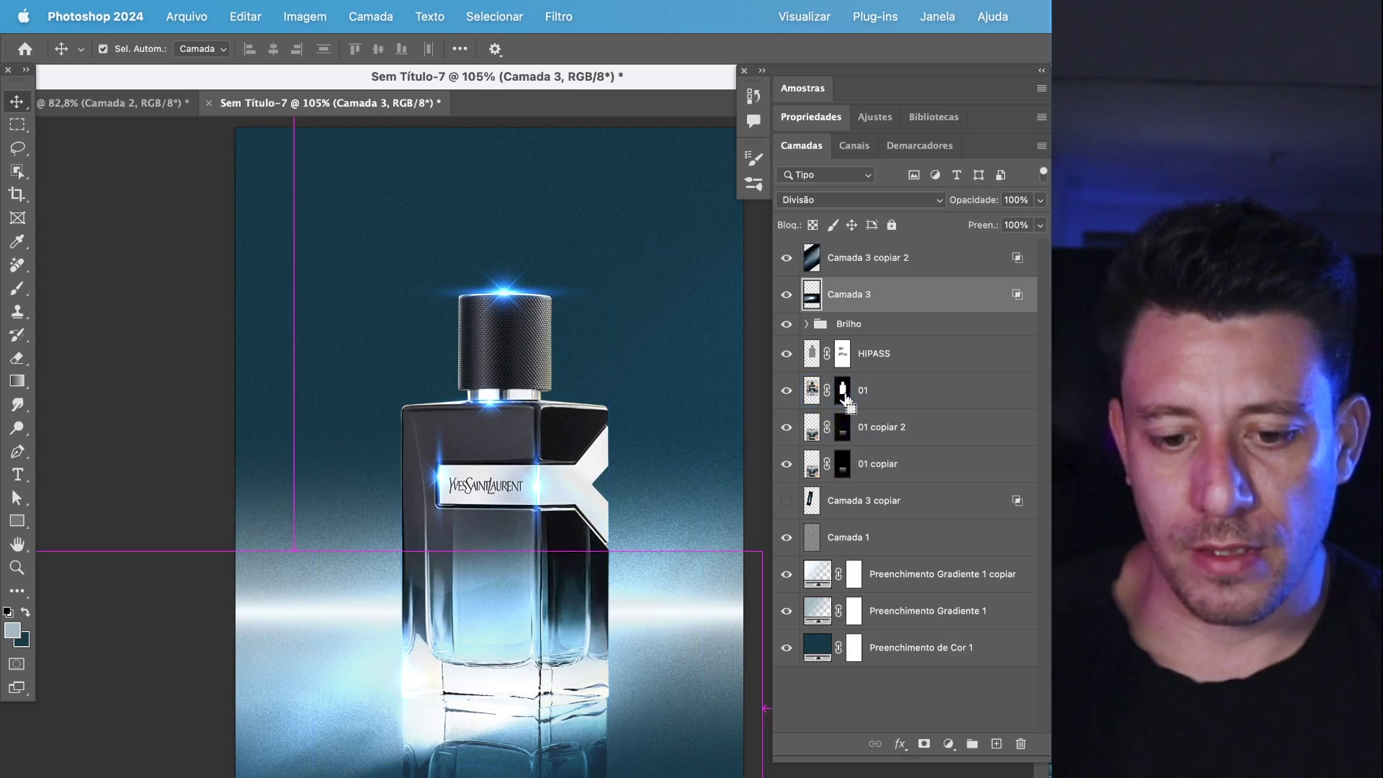
super+click(844, 398)
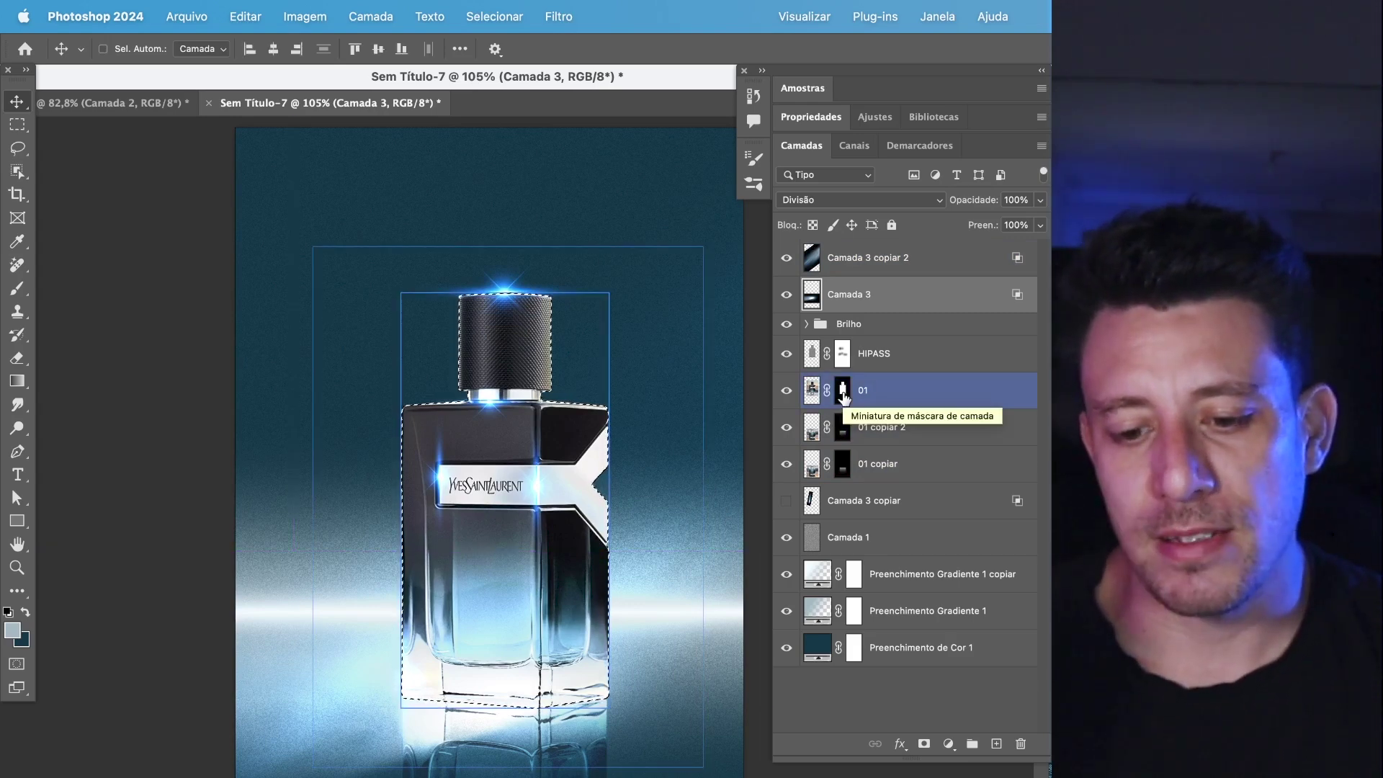
click(886, 260)
click(888, 299)
click(996, 743)
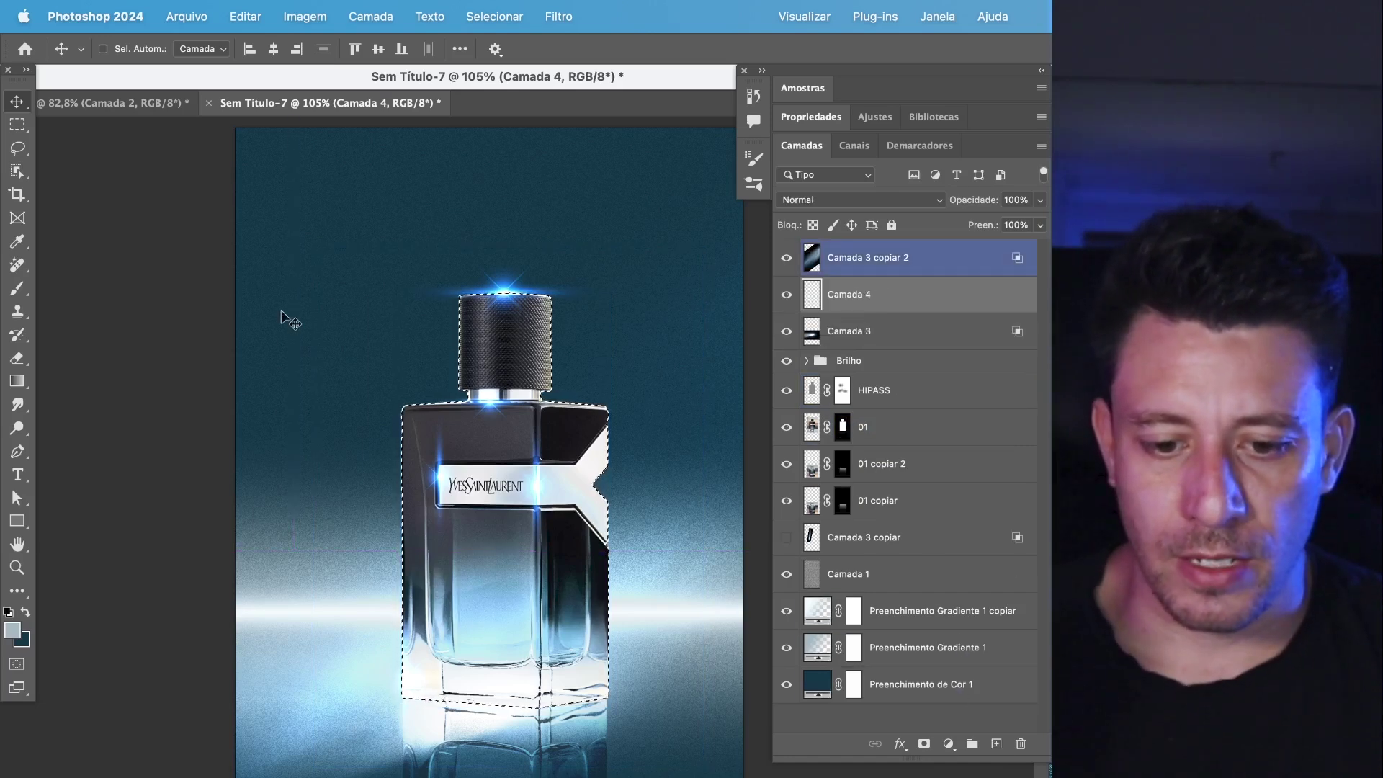
- Fill the bottle-shaped selection with white on the new layer and deselect
key(d)
key(x)
key(alt+BackSpace)
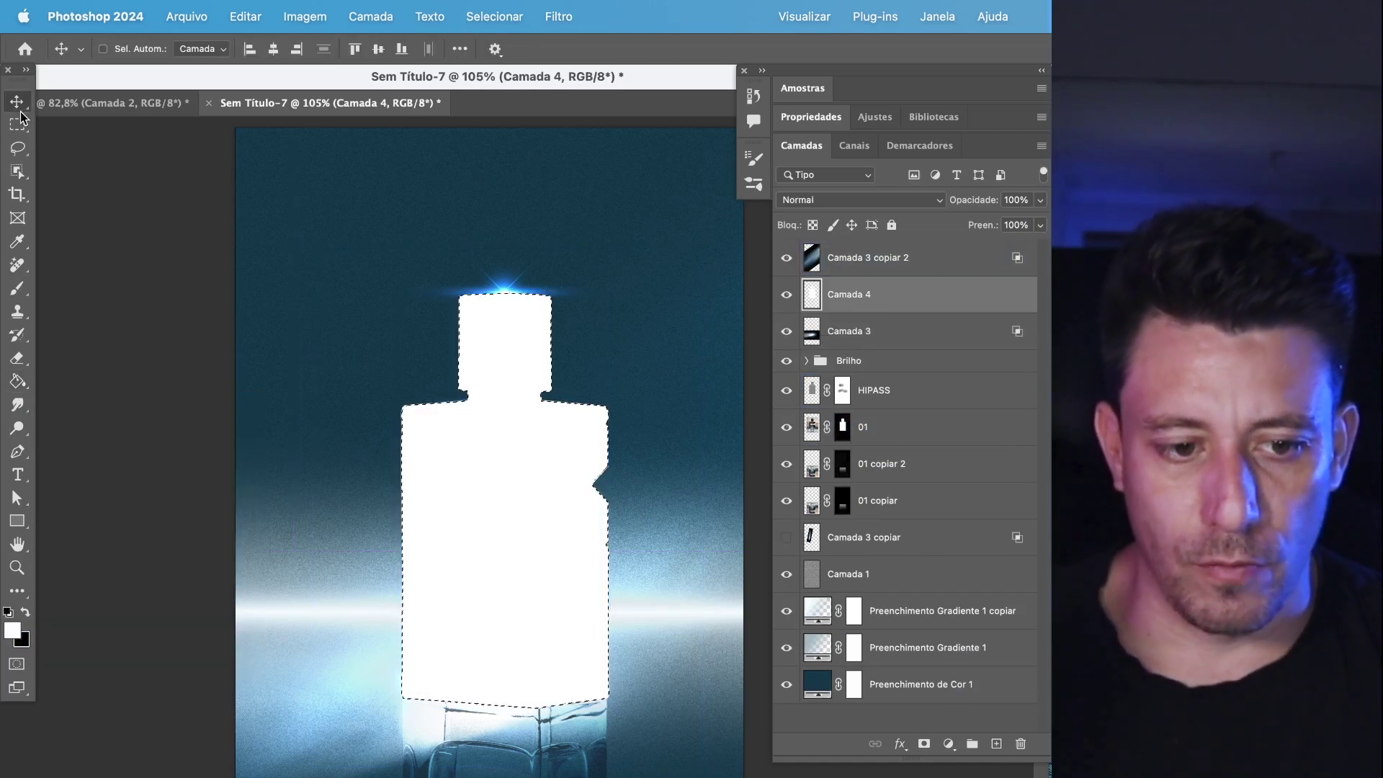
key(m)
key(ctrl+d)
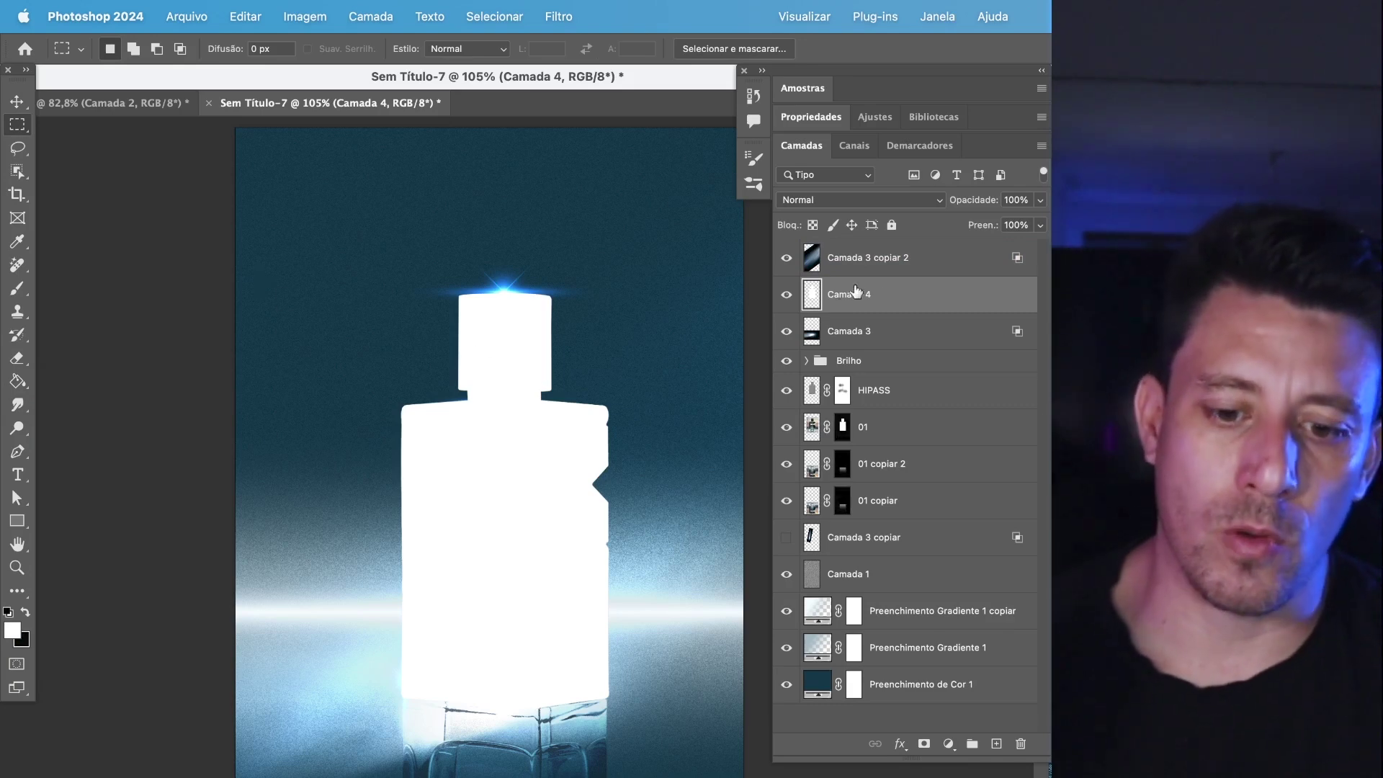
- Set the white bottle silhouette layer's fill to 0% and move it between the Brilho group and HIPASS
click(1042, 225)
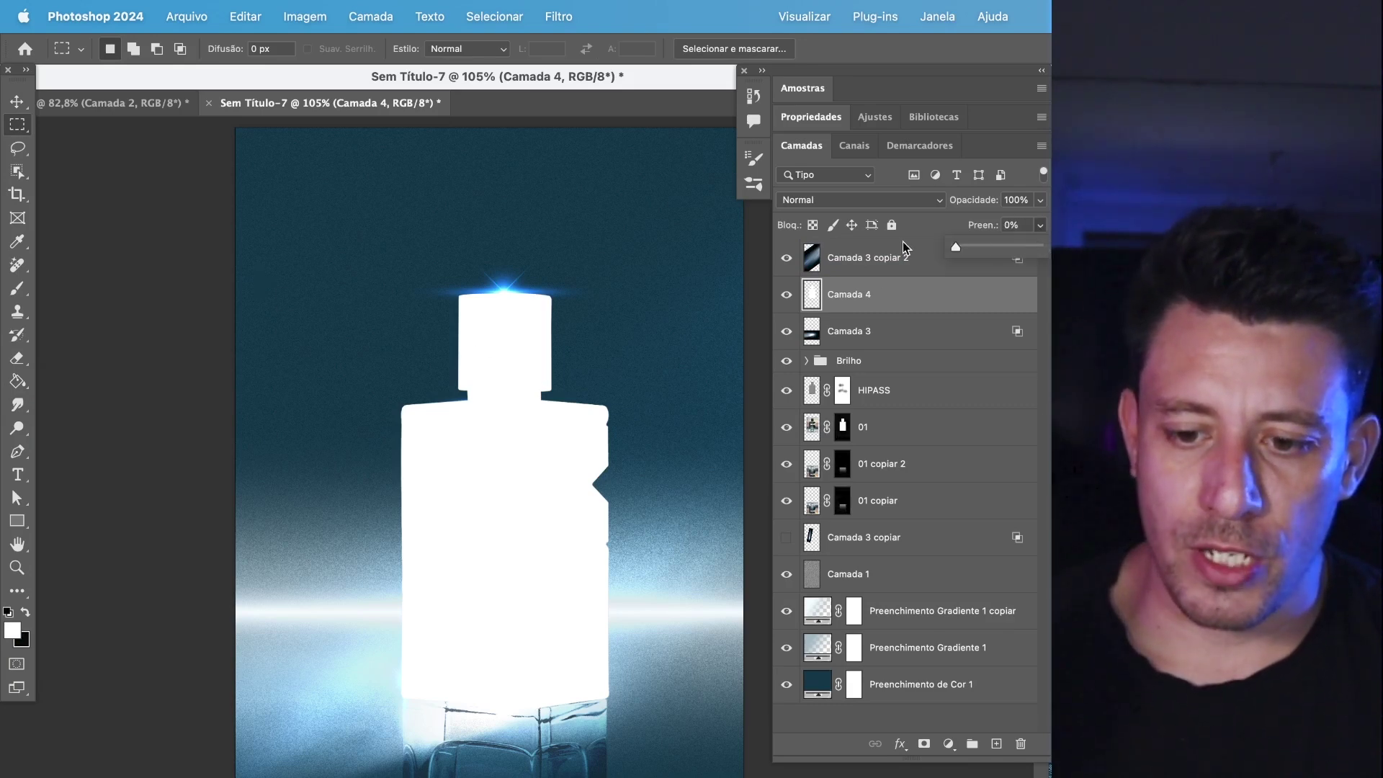
click(1006, 220)
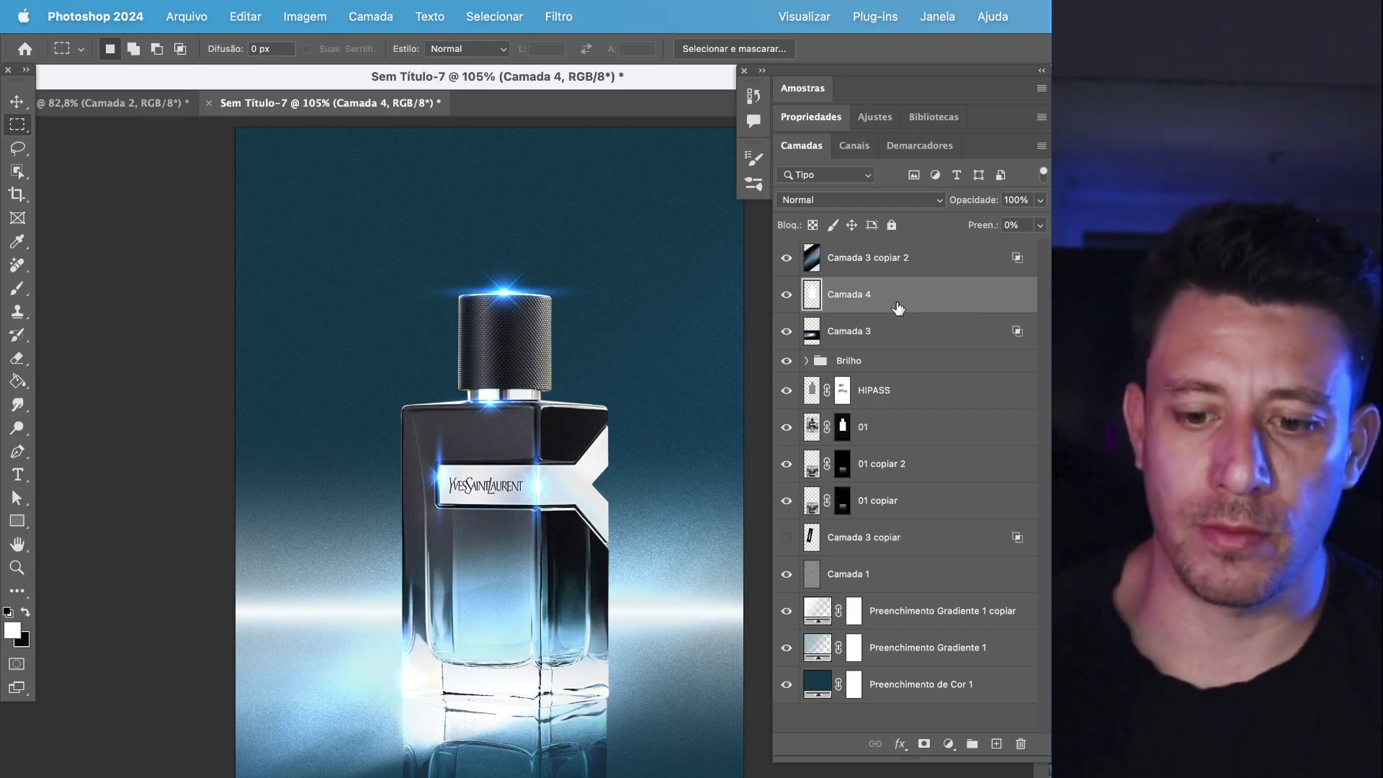
drag(901, 312, 911, 372)
click(911, 390)
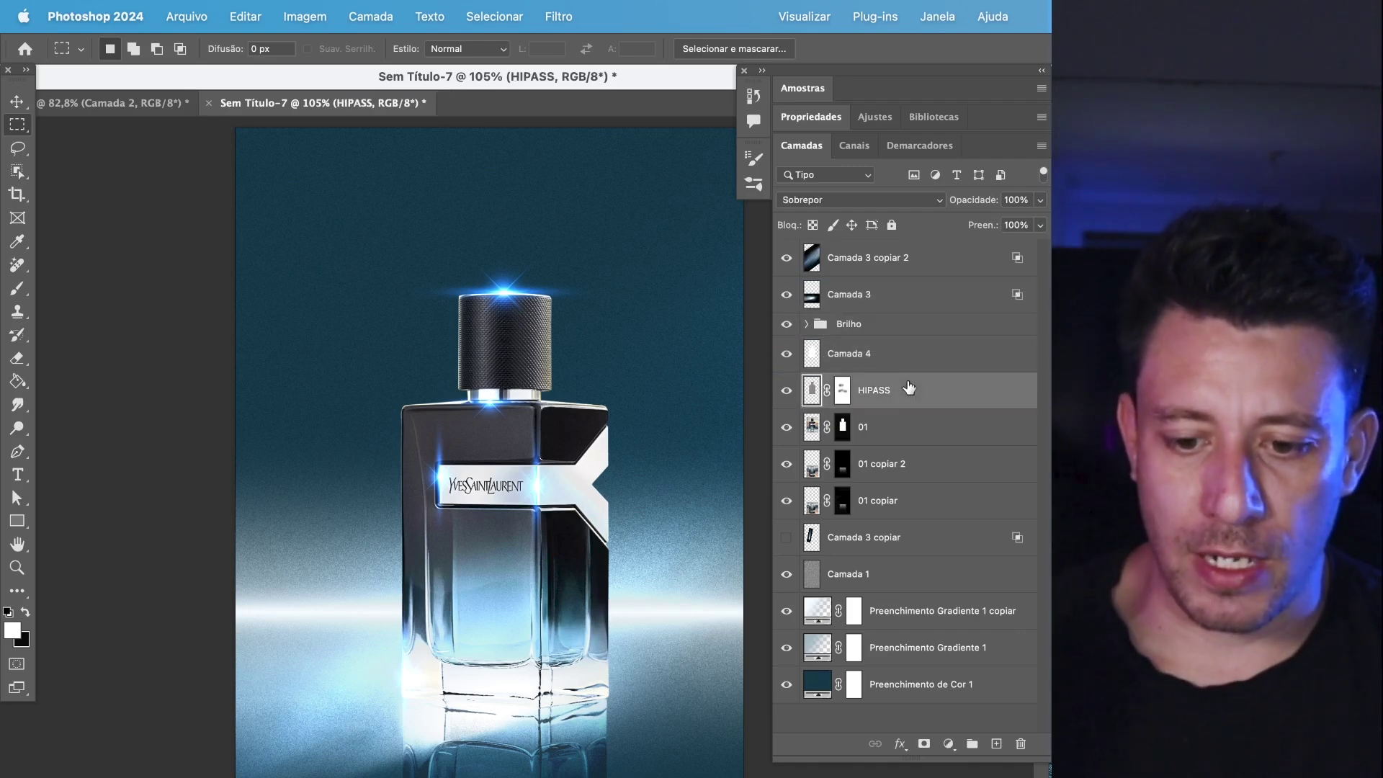
click(926, 367)
- Add an Inner Glow to Camada 4 in Screen (Divisão) mode with 4% choke and 24 px size
double_click(983, 363)
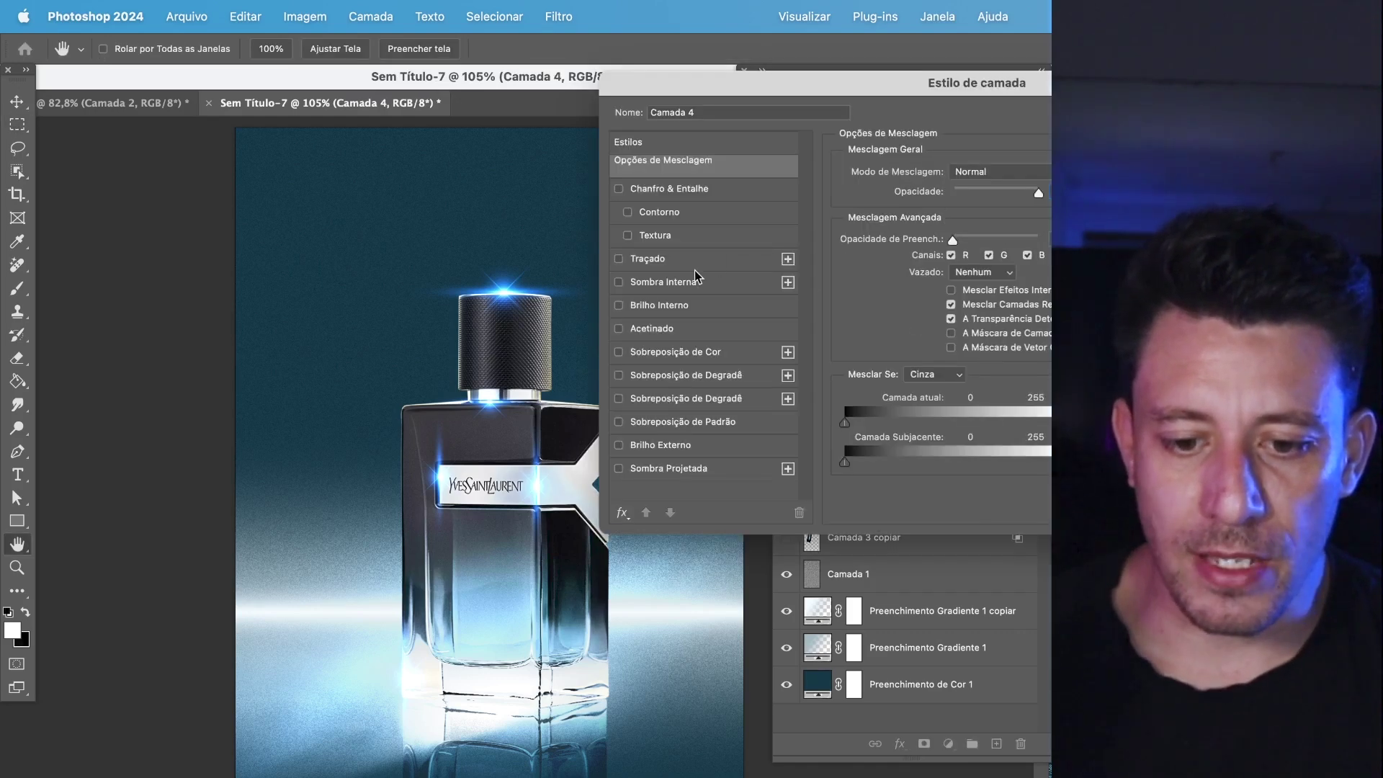
key(Return)
double_click(921, 365)
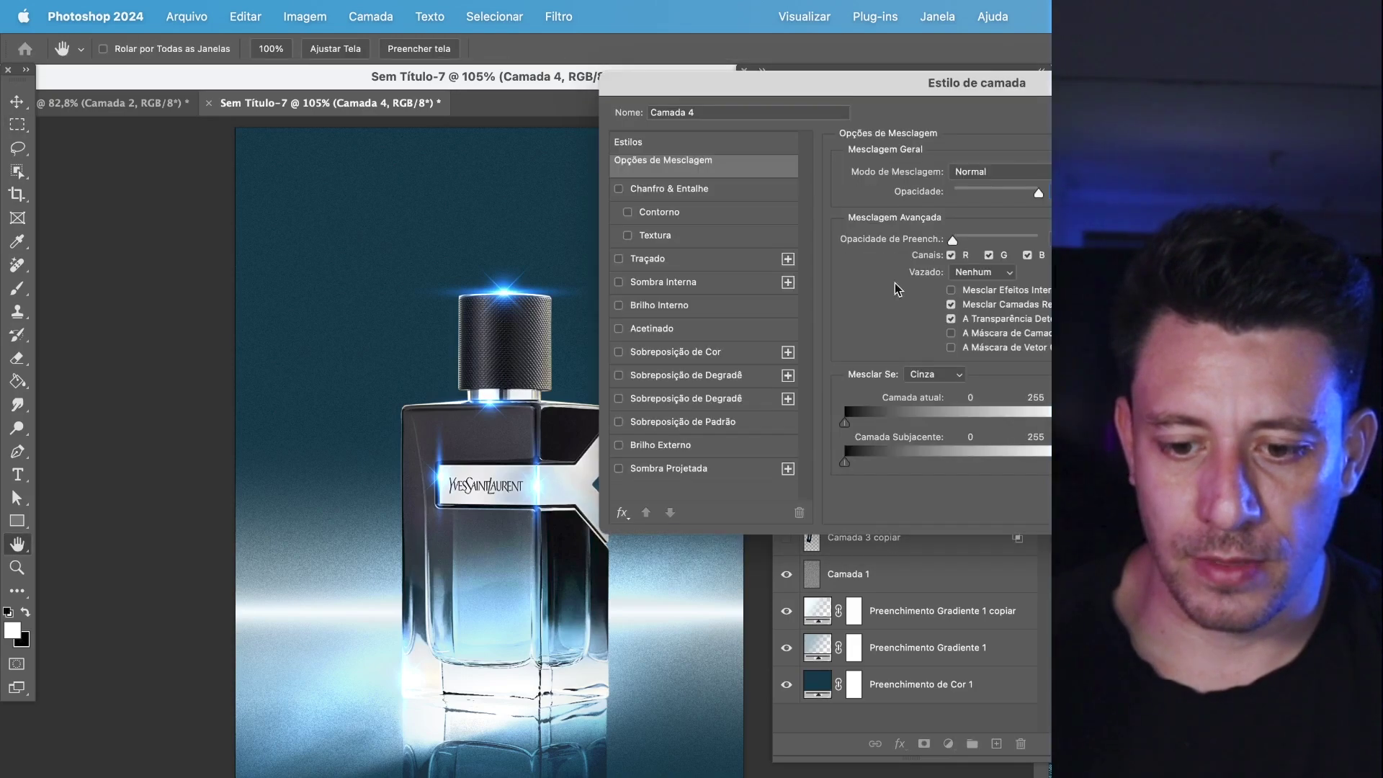
drag(845, 88, 690, 277)
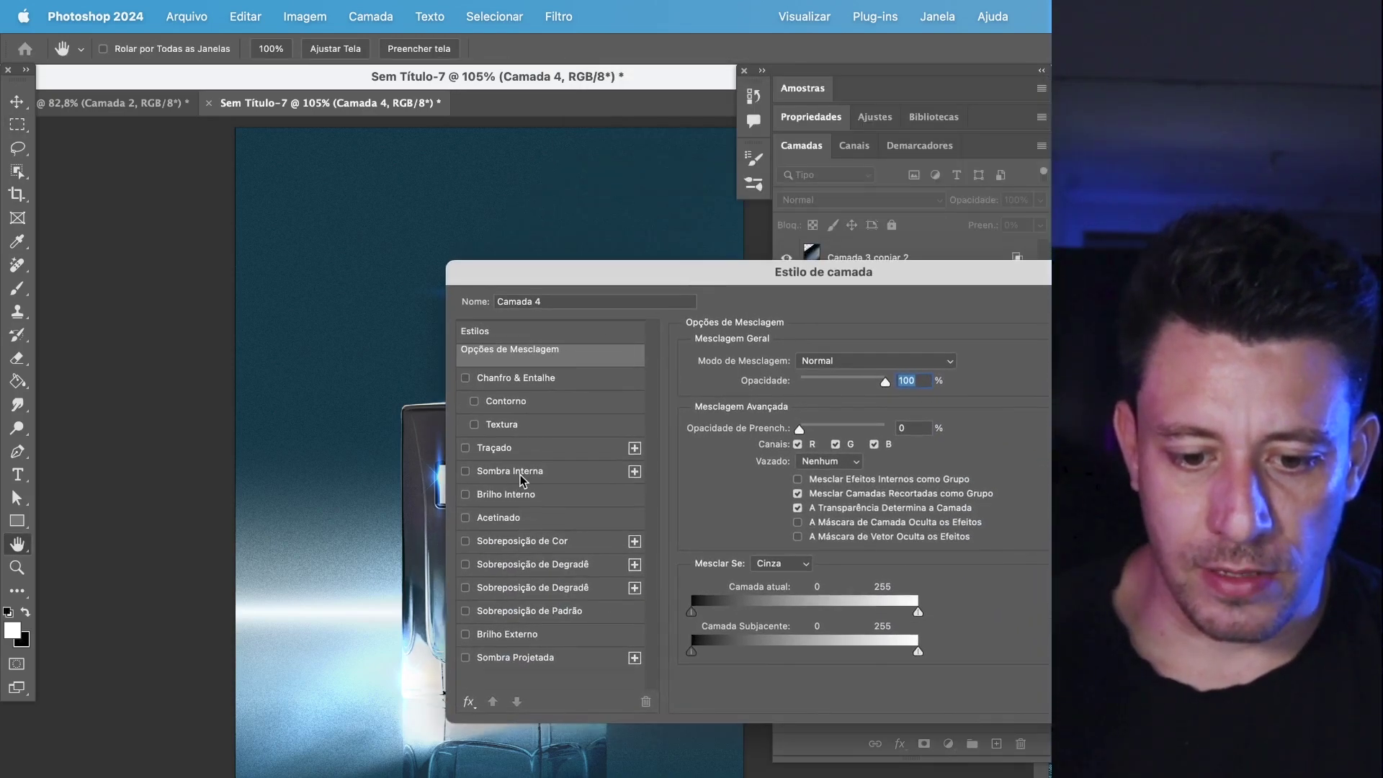
click(513, 497)
click(870, 214)
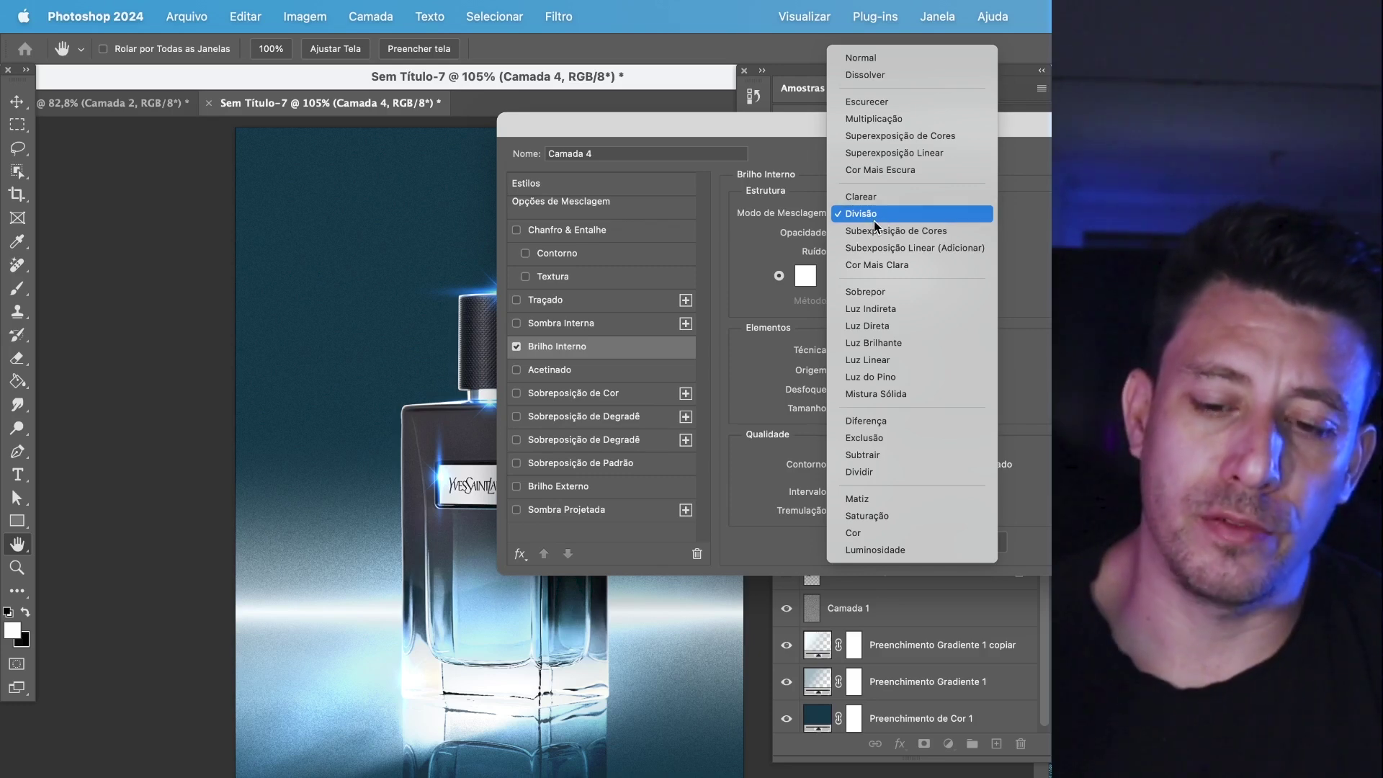
click(869, 219)
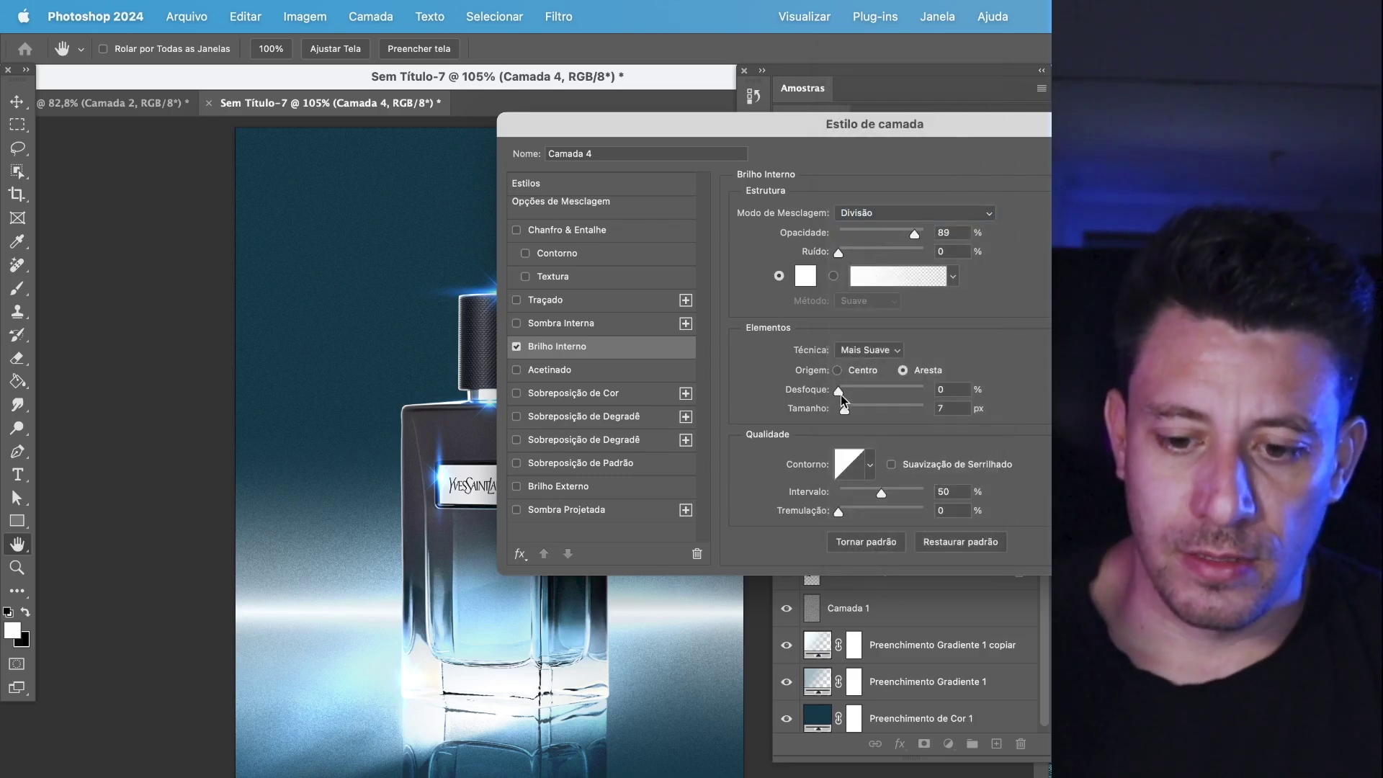
drag(847, 393, 856, 412)
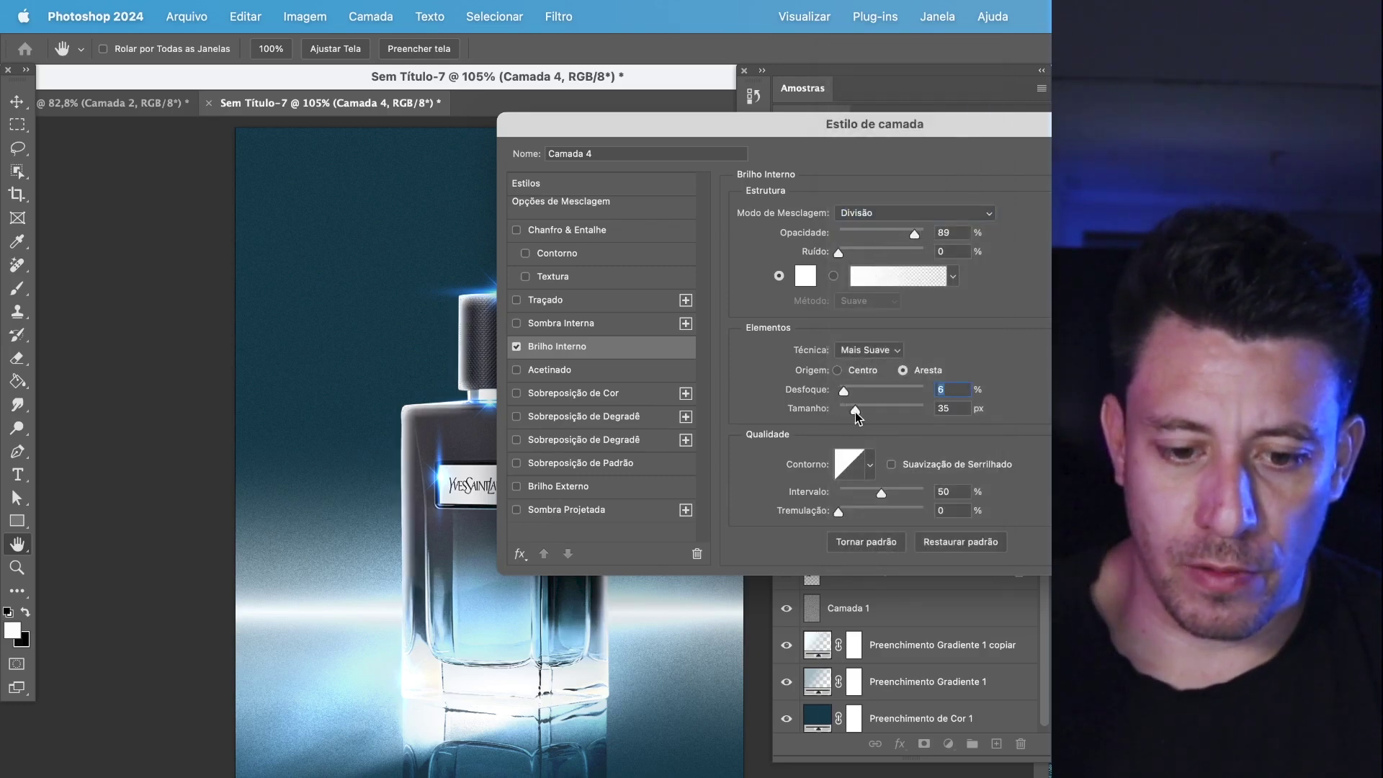
drag(853, 416, 845, 391)
- Change the inner glow's colour to a light blue sampled from the image and set its opacity to 100%
drag(714, 130, 744, 116)
click(834, 262)
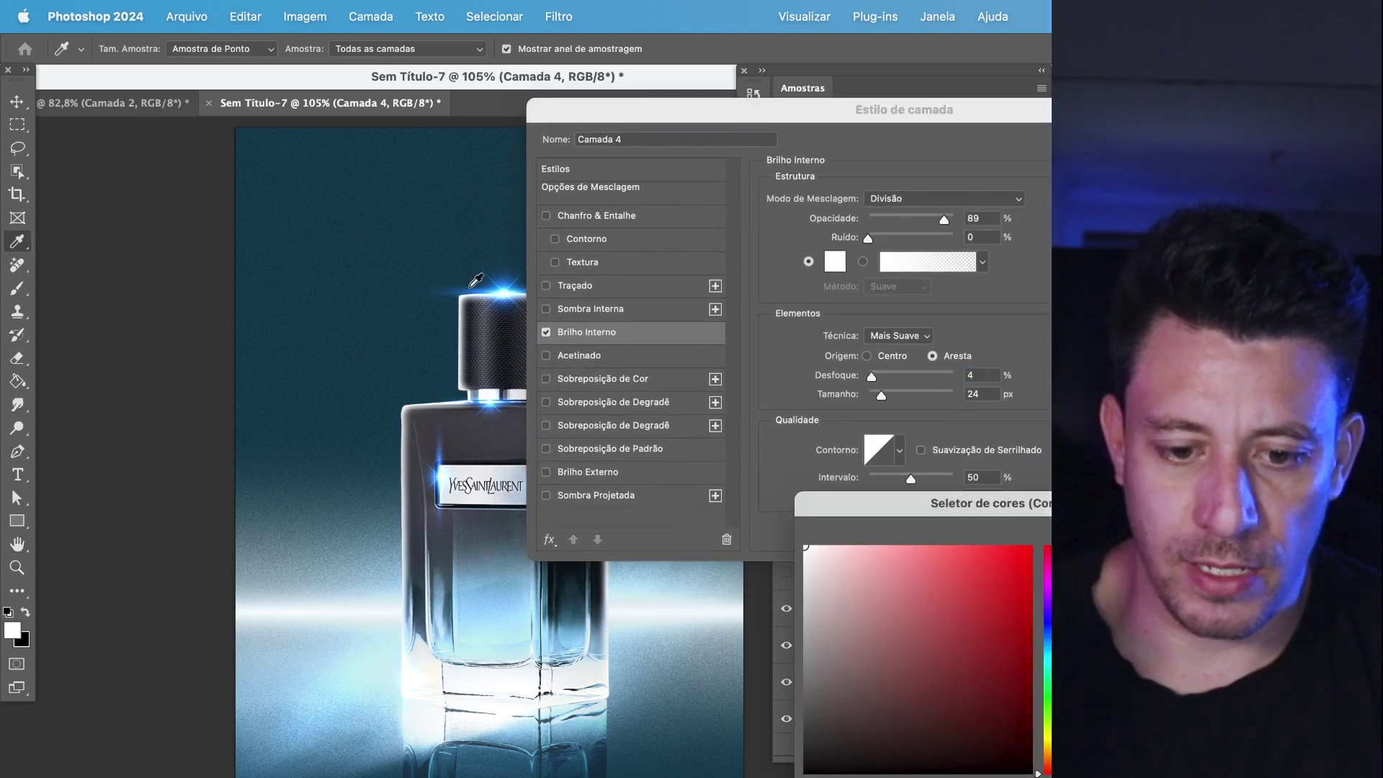
click(497, 286)
click(502, 281)
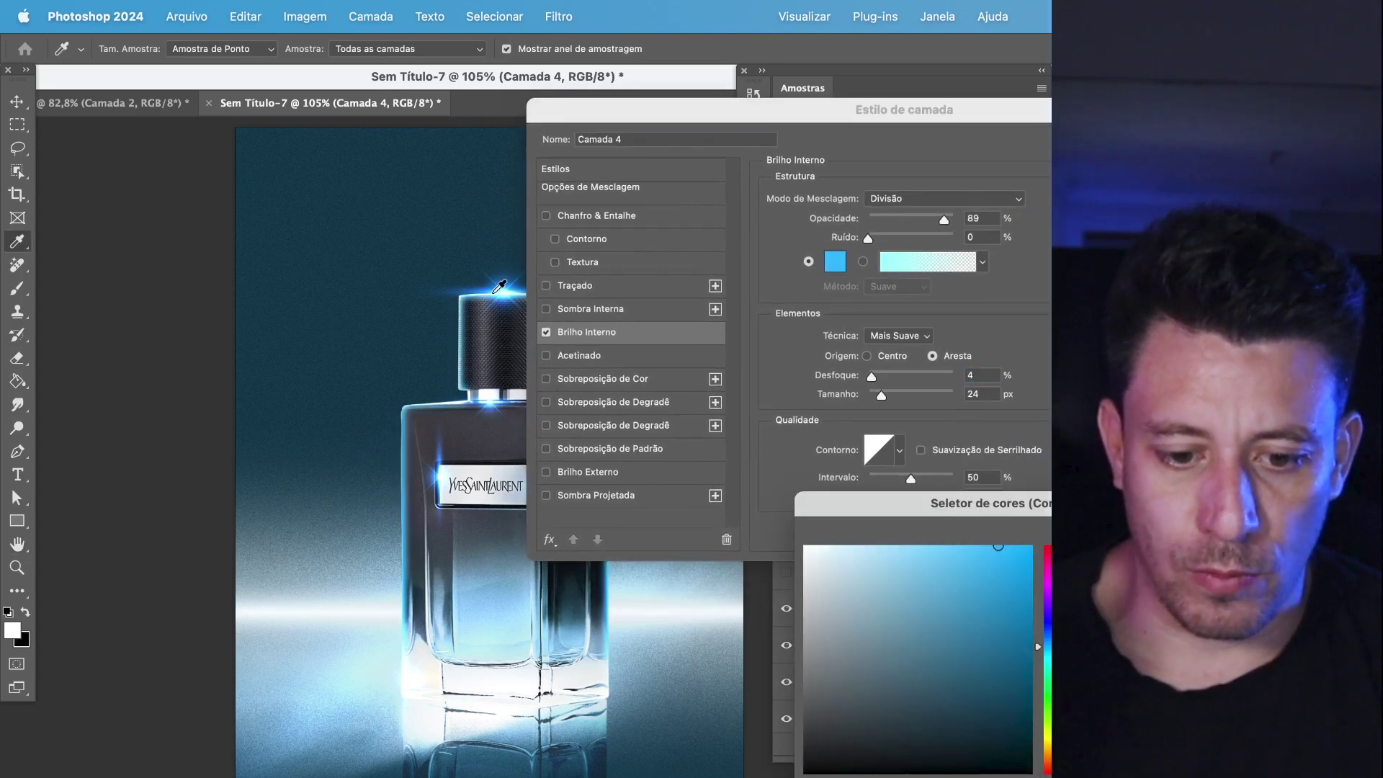
click(532, 631)
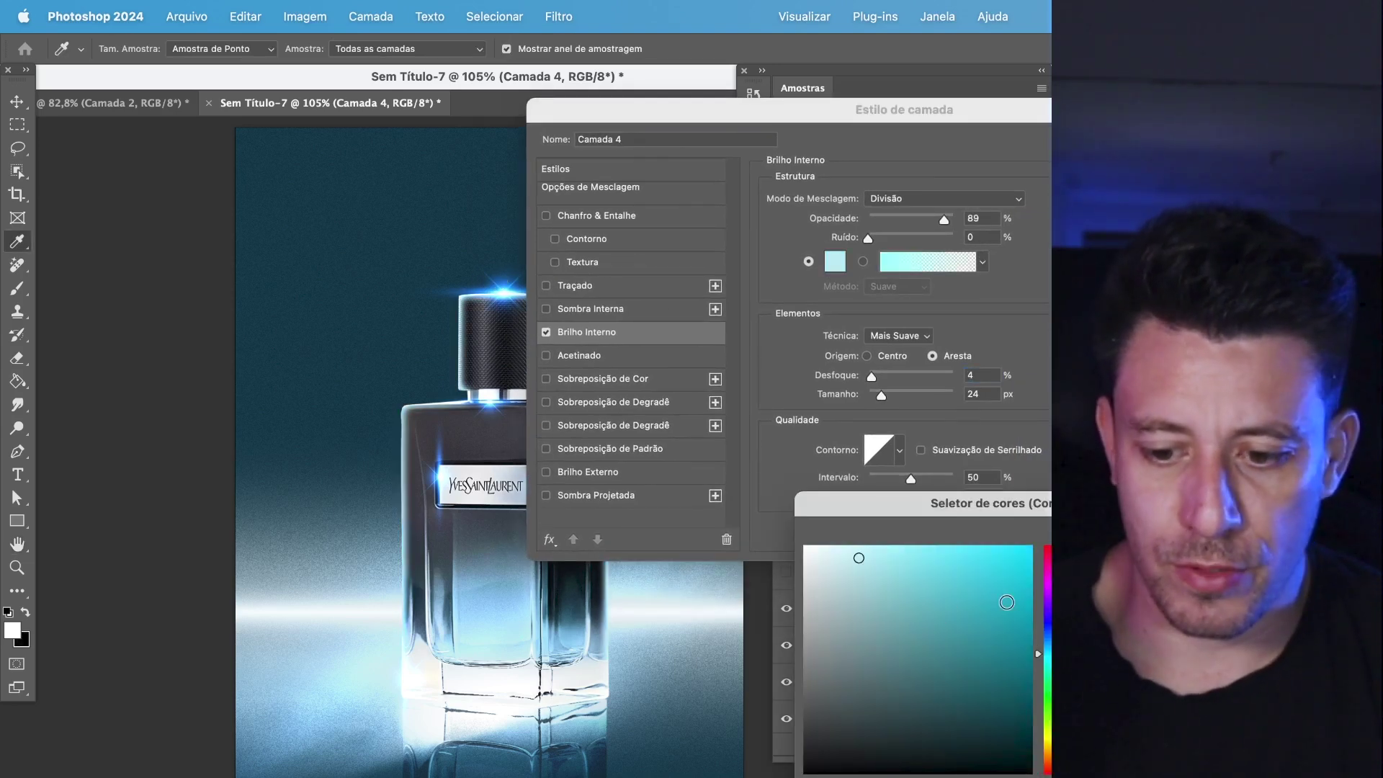
key(Return)
drag(919, 230, 967, 232)
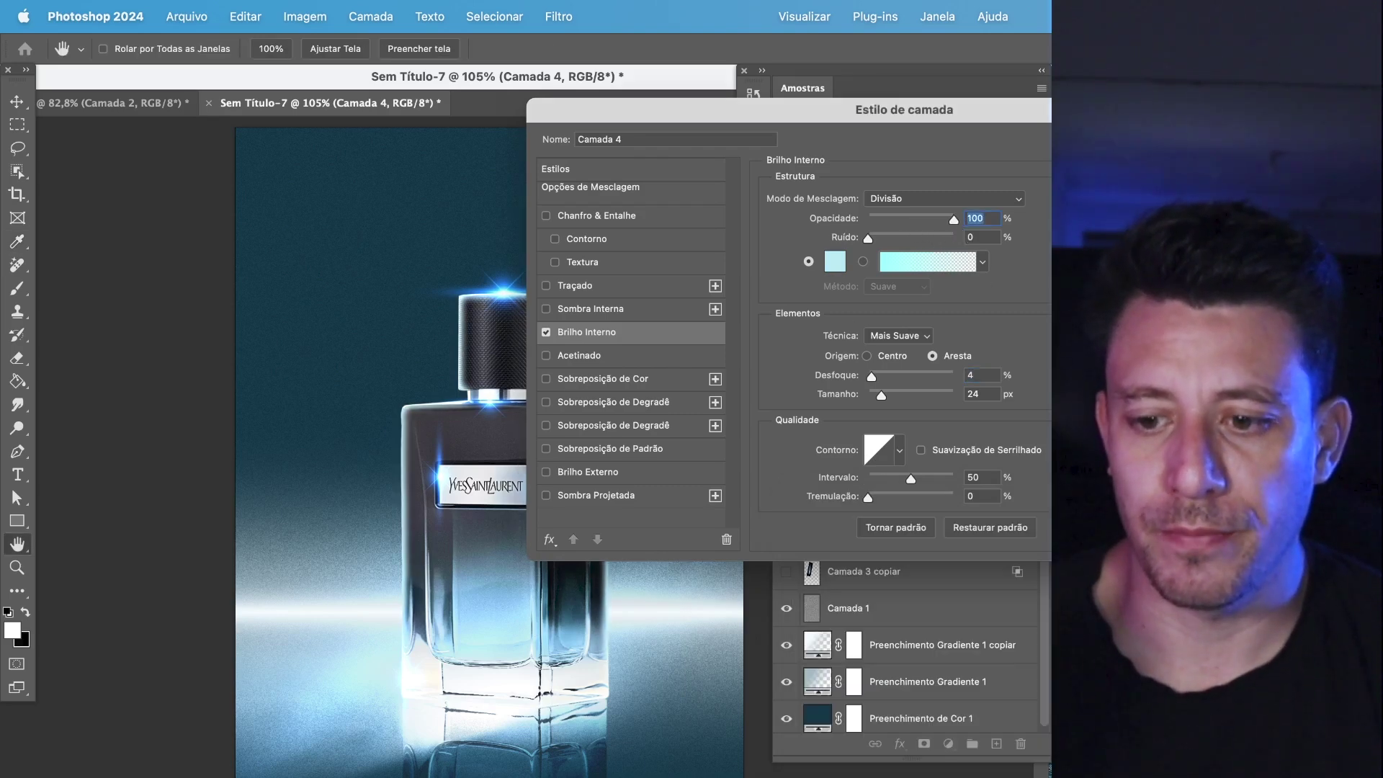
- Apply the inner glow settings to Camada 4 and try to rasterize its layer style
key(Return)
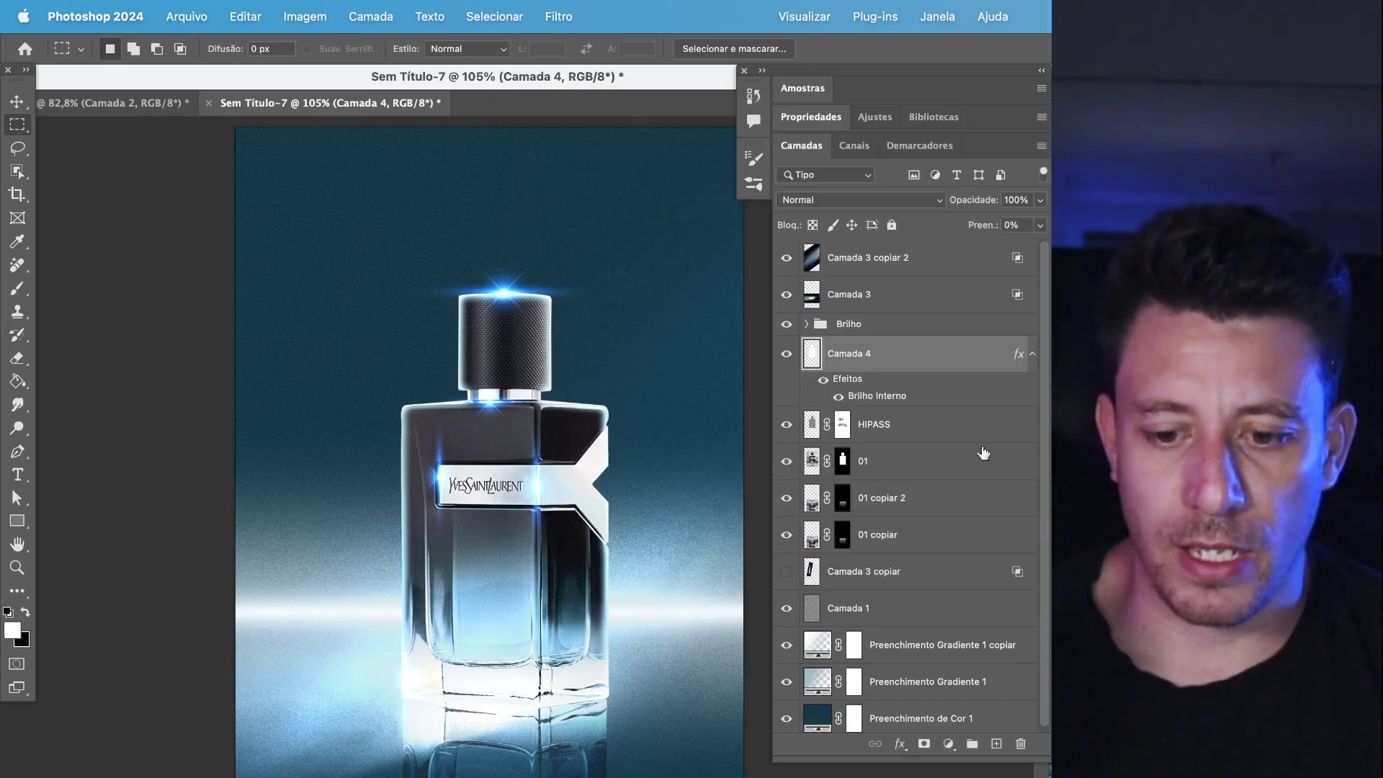
right_click(888, 353)
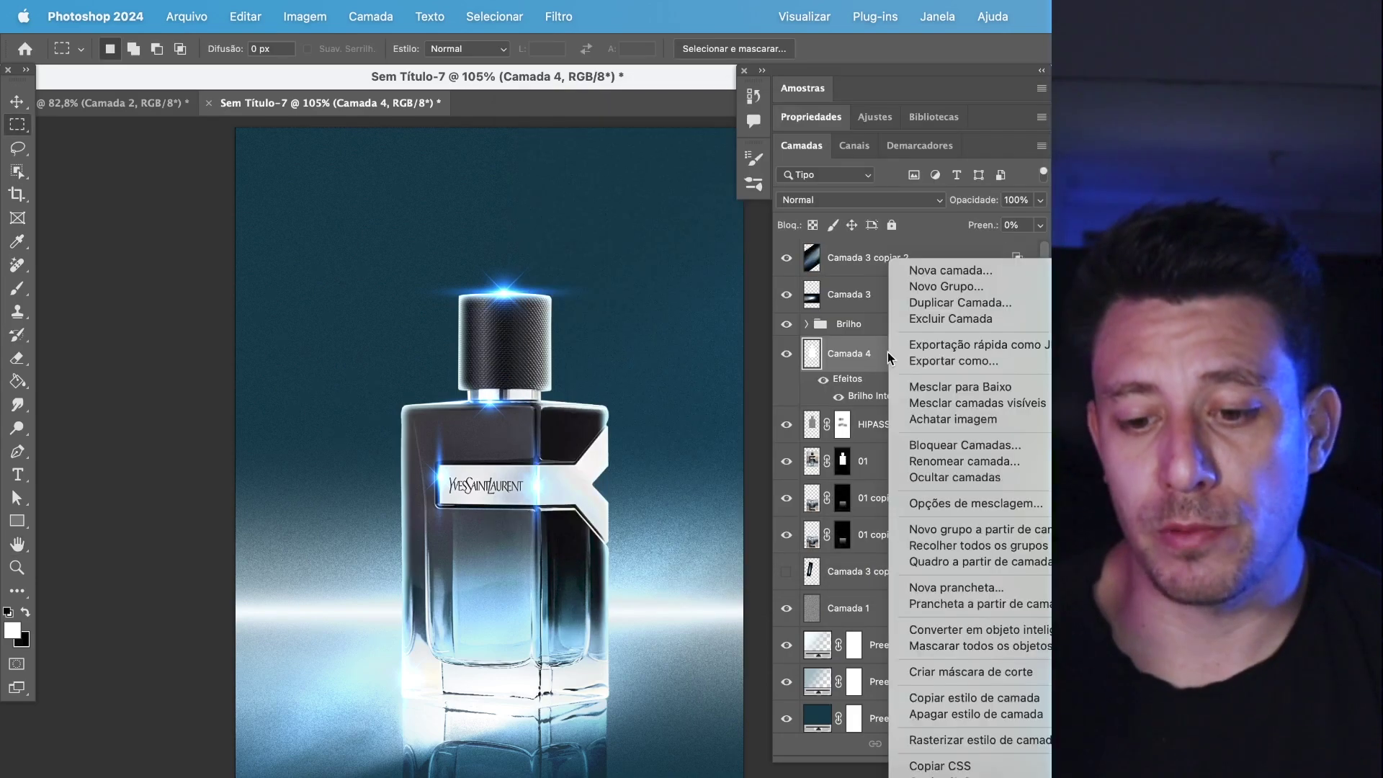
click(1009, 742)
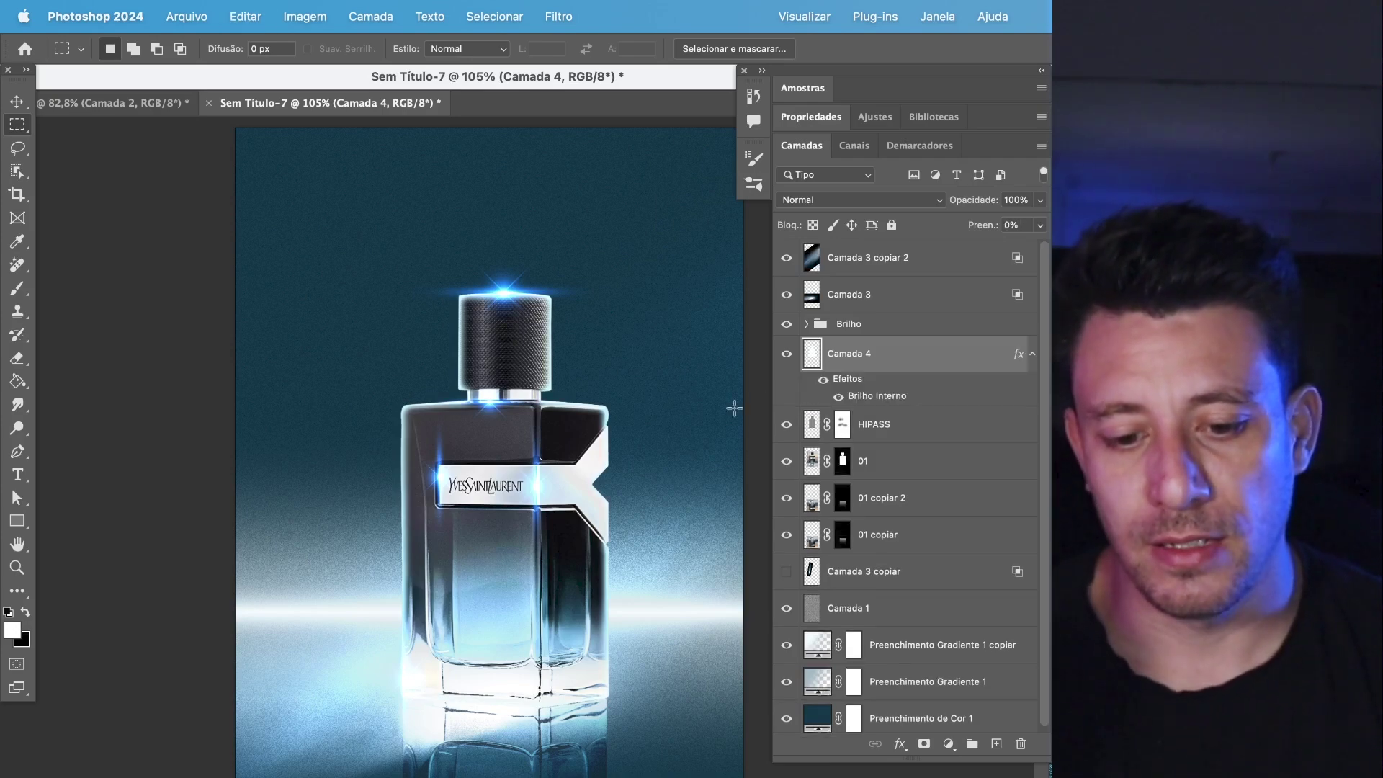
- Try erasing part of Camada 4 across the bottle's upper area and label, and undo the stroke
key(e)
drag(586, 410, 479, 450)
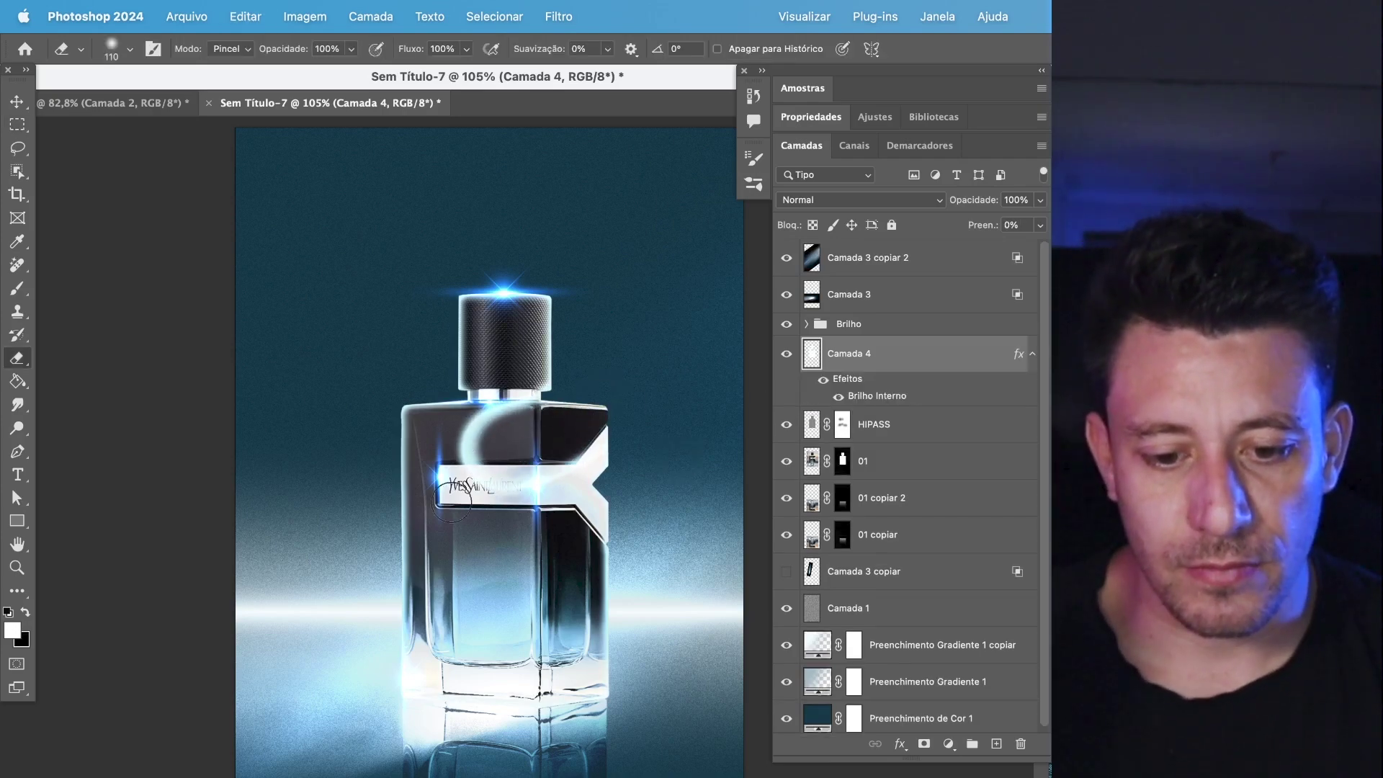
key(super+z)
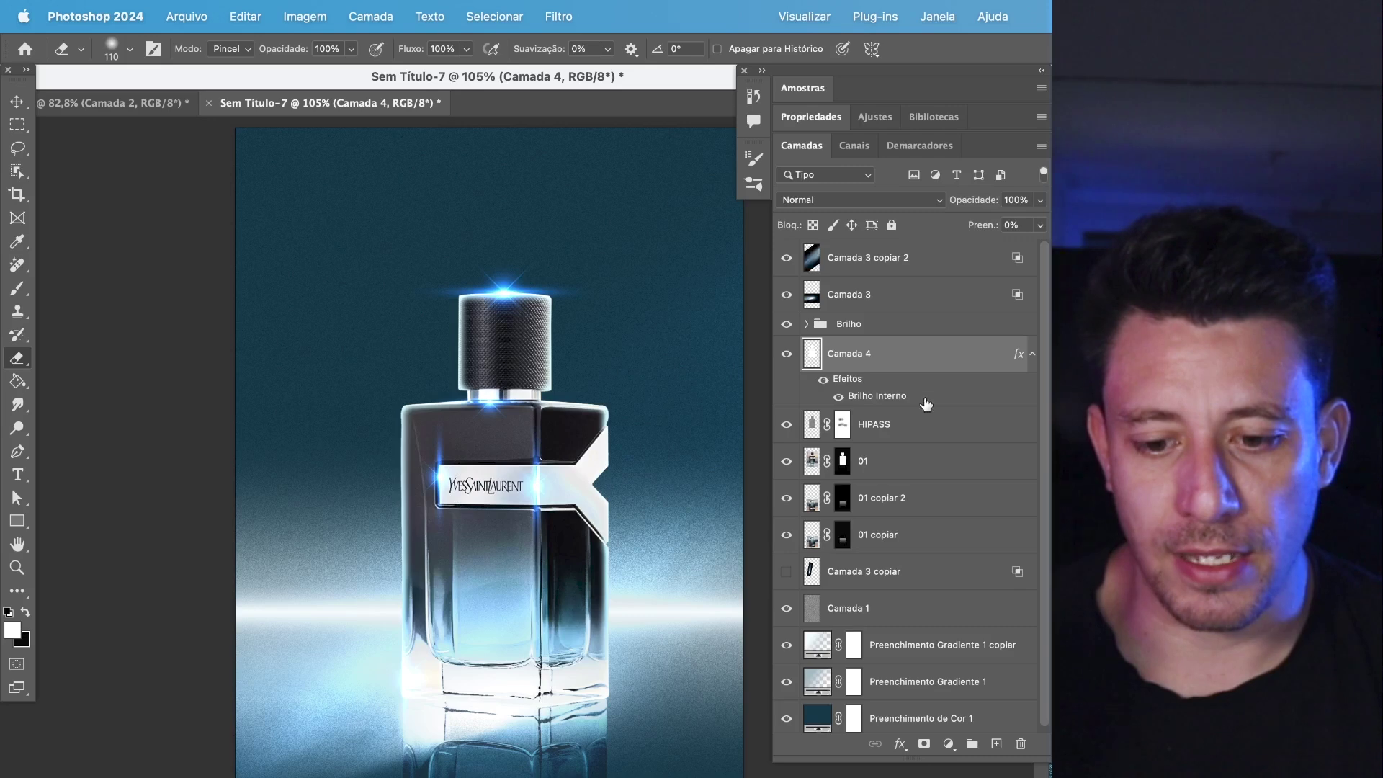
- Rasterize Camada 4's layer style and set its blend mode to Color Dodge (Subexposição de Cores)
right_click(924, 353)
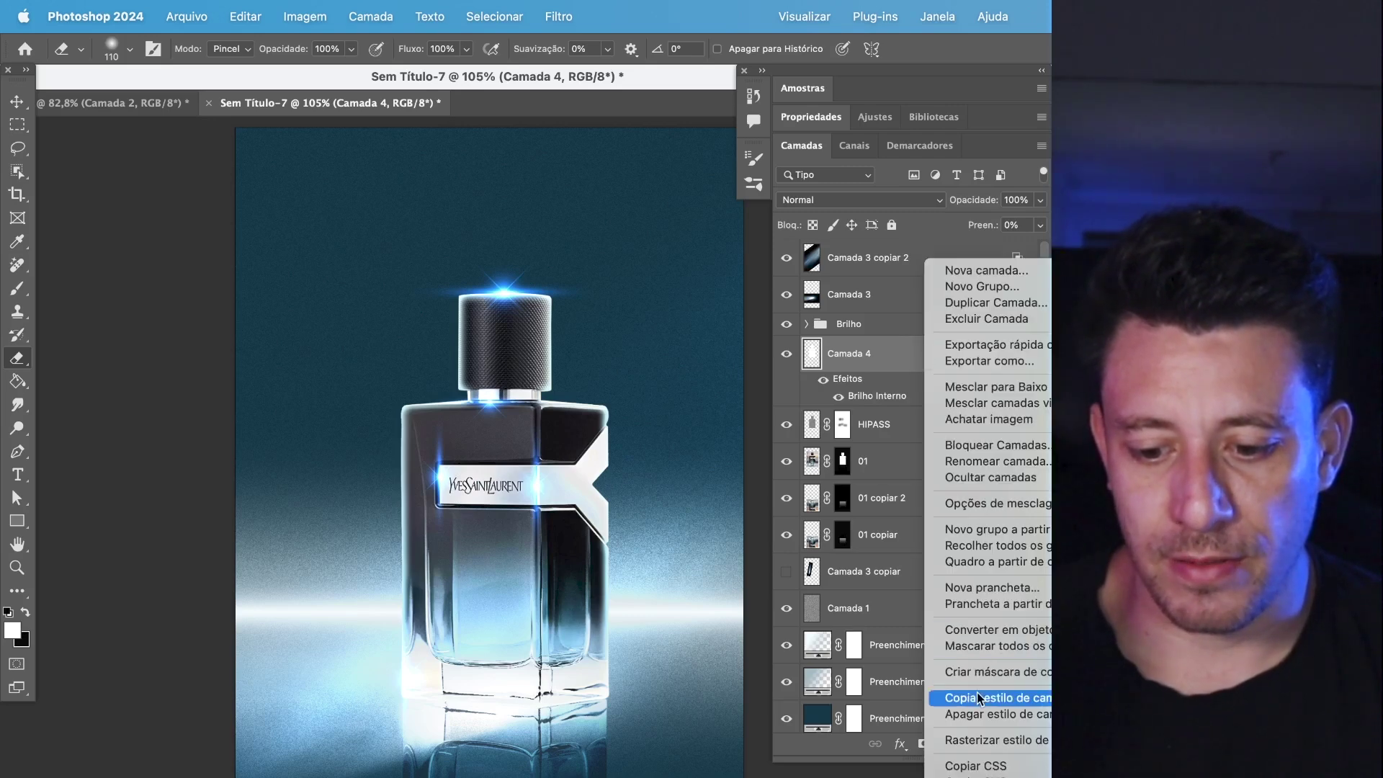
click(1005, 739)
click(845, 201)
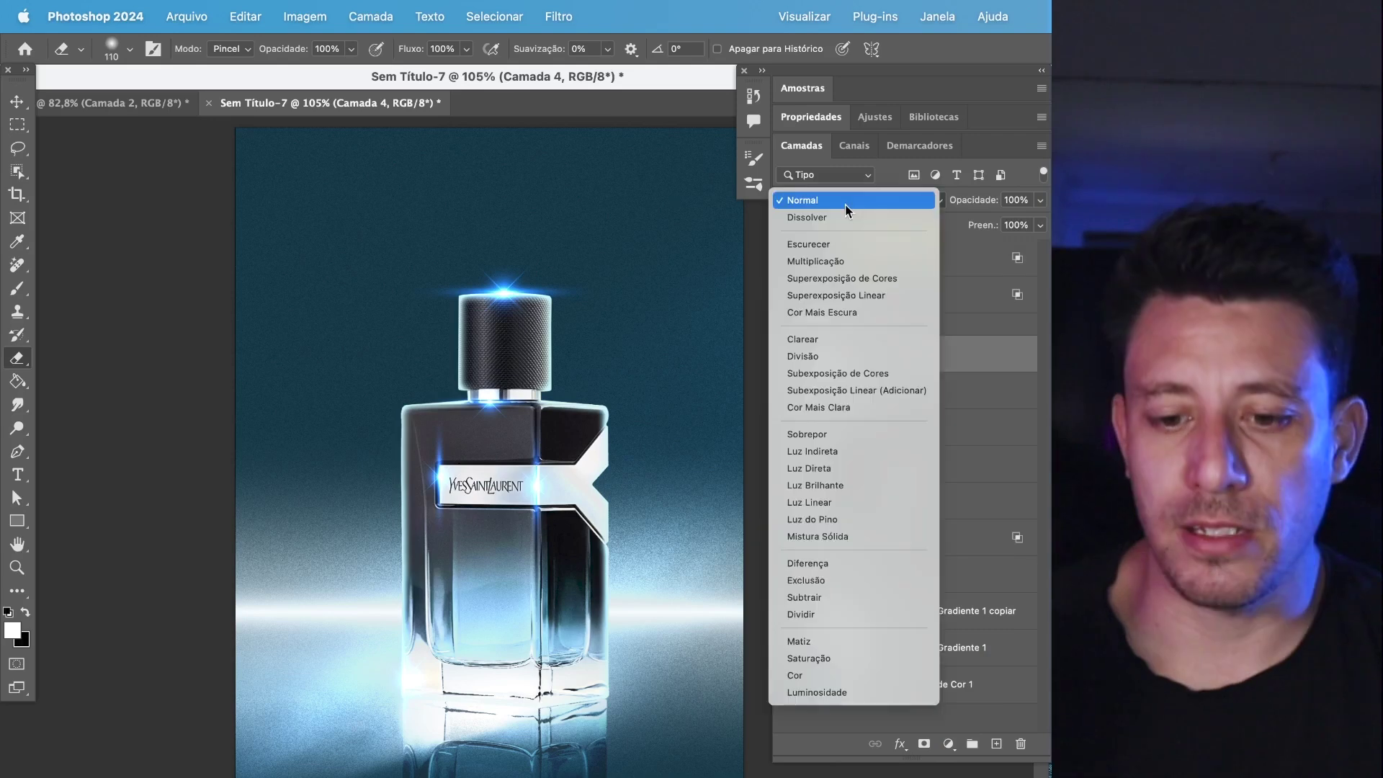
click(840, 375)
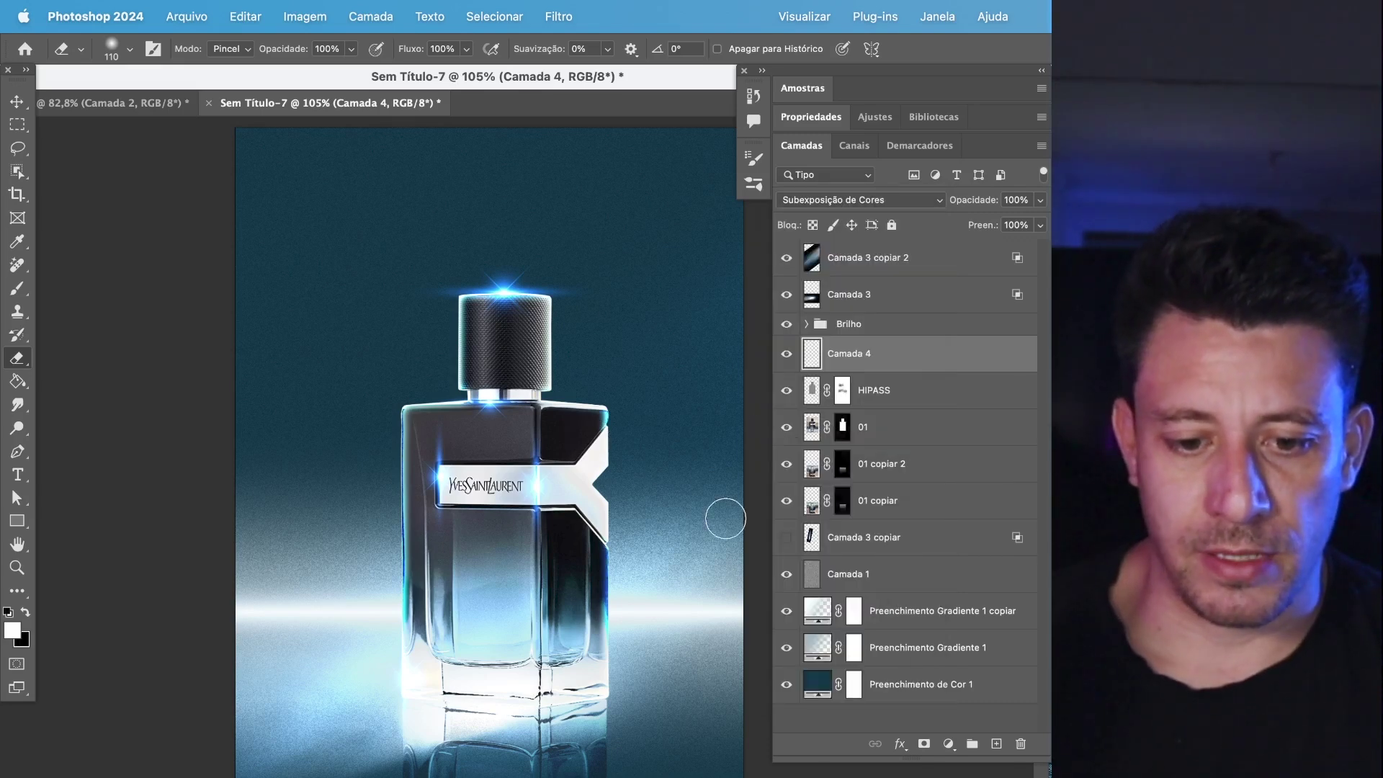
- Add a layer mask to Camada 4, paint black with a soft 355 px brush along the bottle's left side, and compare before and after
click(924, 743)
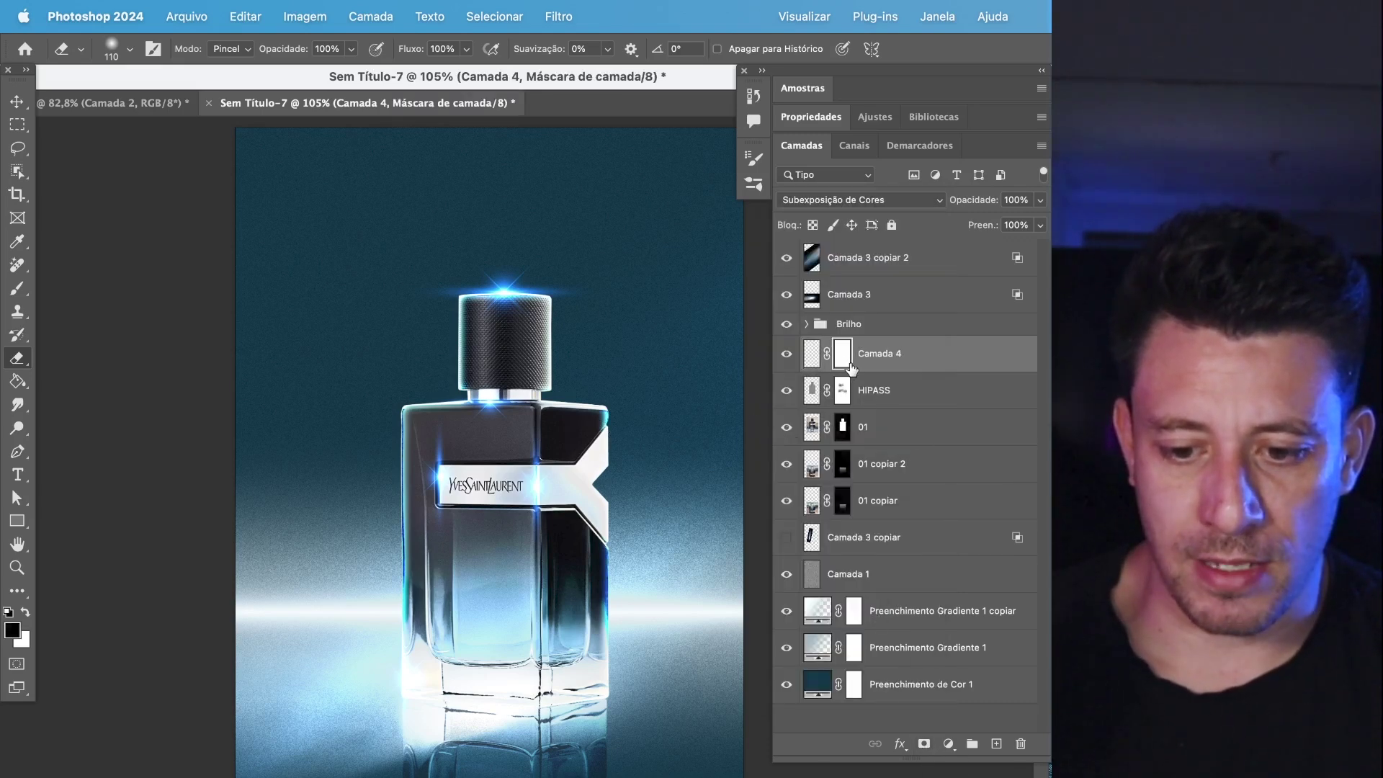
key(b)
click(129, 50)
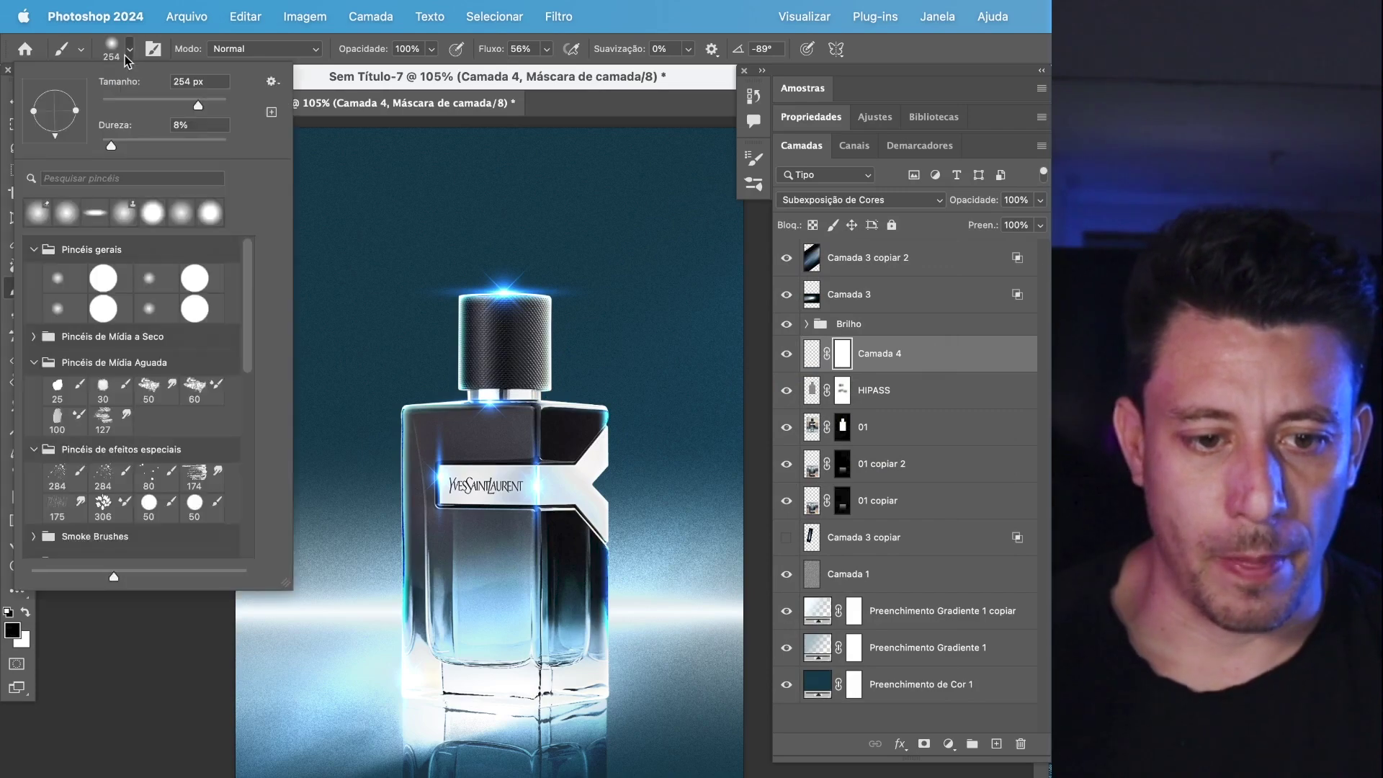
drag(204, 108, 207, 108)
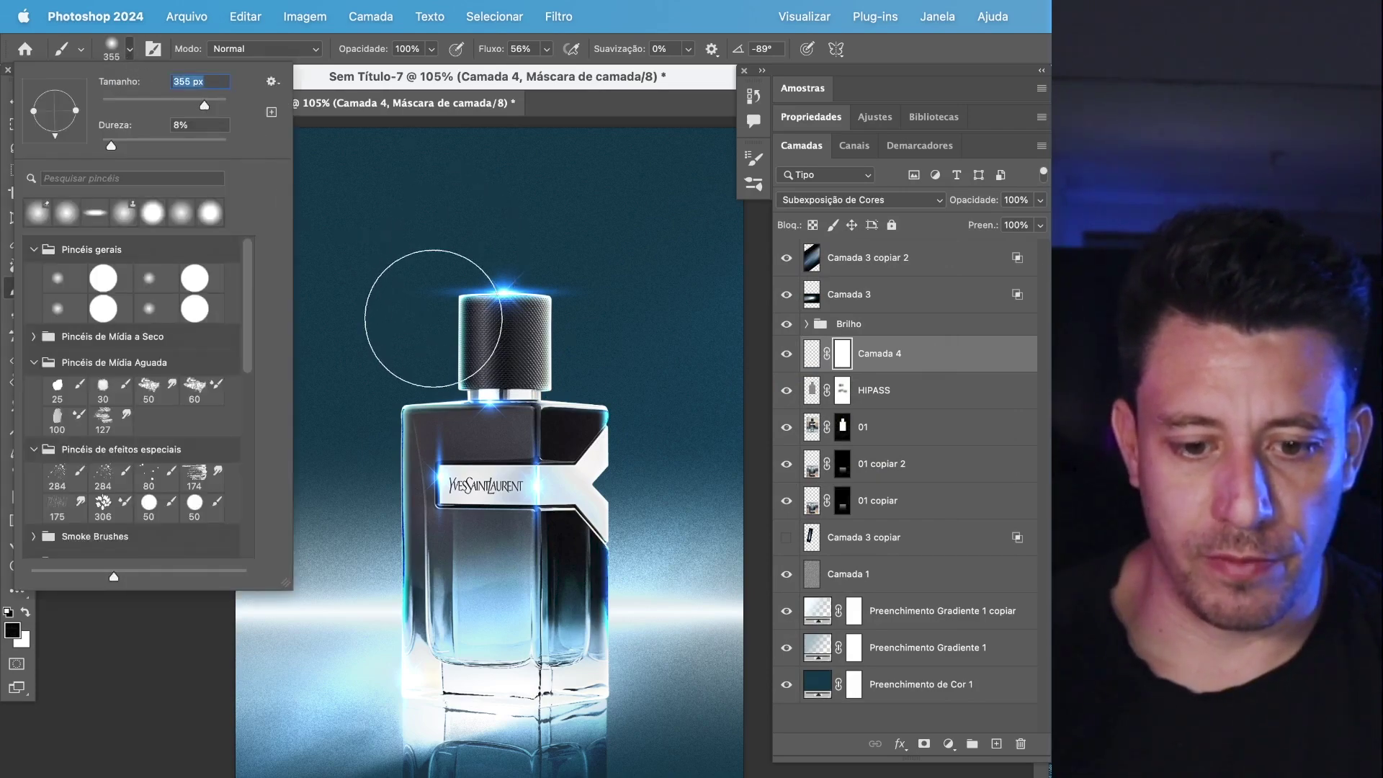
click(418, 320)
mouse_move(426, 338)
mouse_down()
mouse_move(346, 395)
mouse_move(346, 612)
mouse_move(344, 589)
mouse_up()
click(783, 354)
click(784, 355)
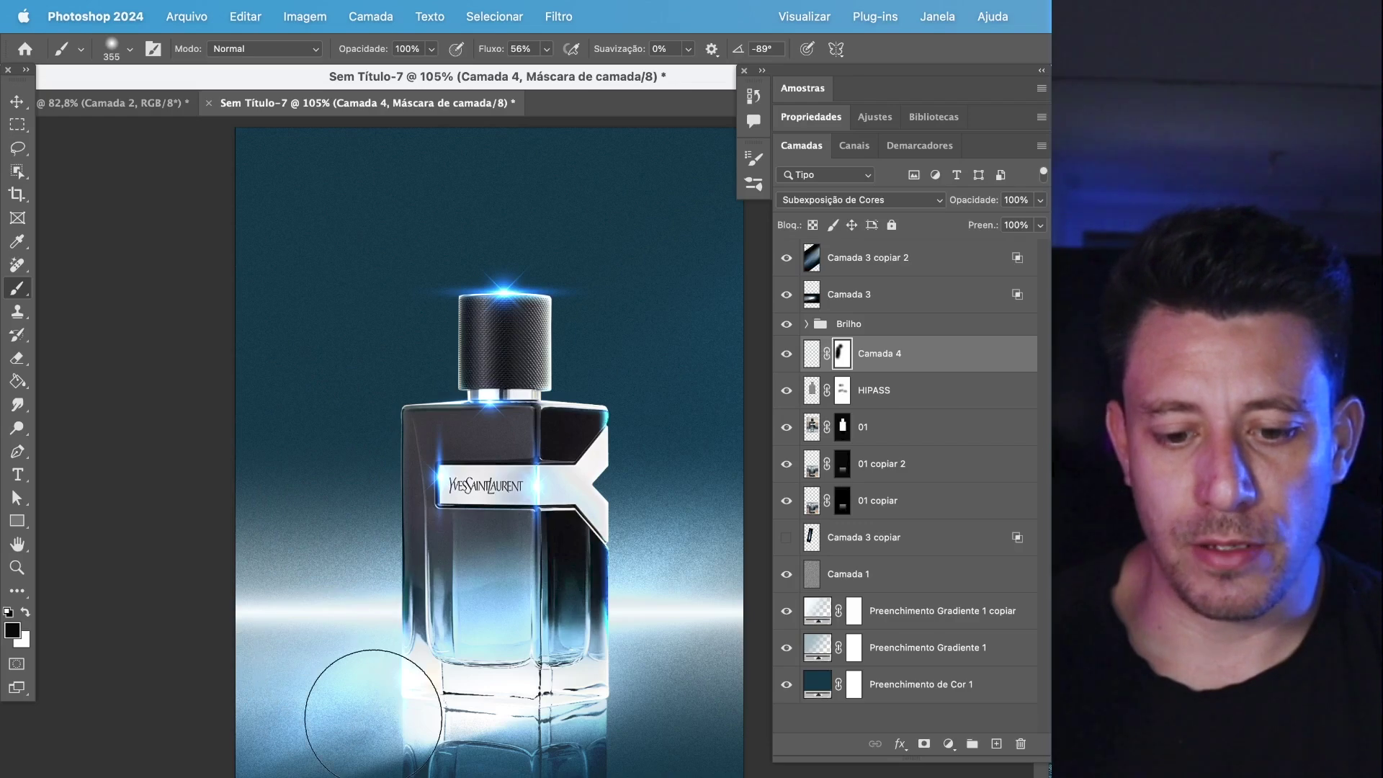
click(796, 354)
click(796, 353)
click(796, 354)
click(796, 356)
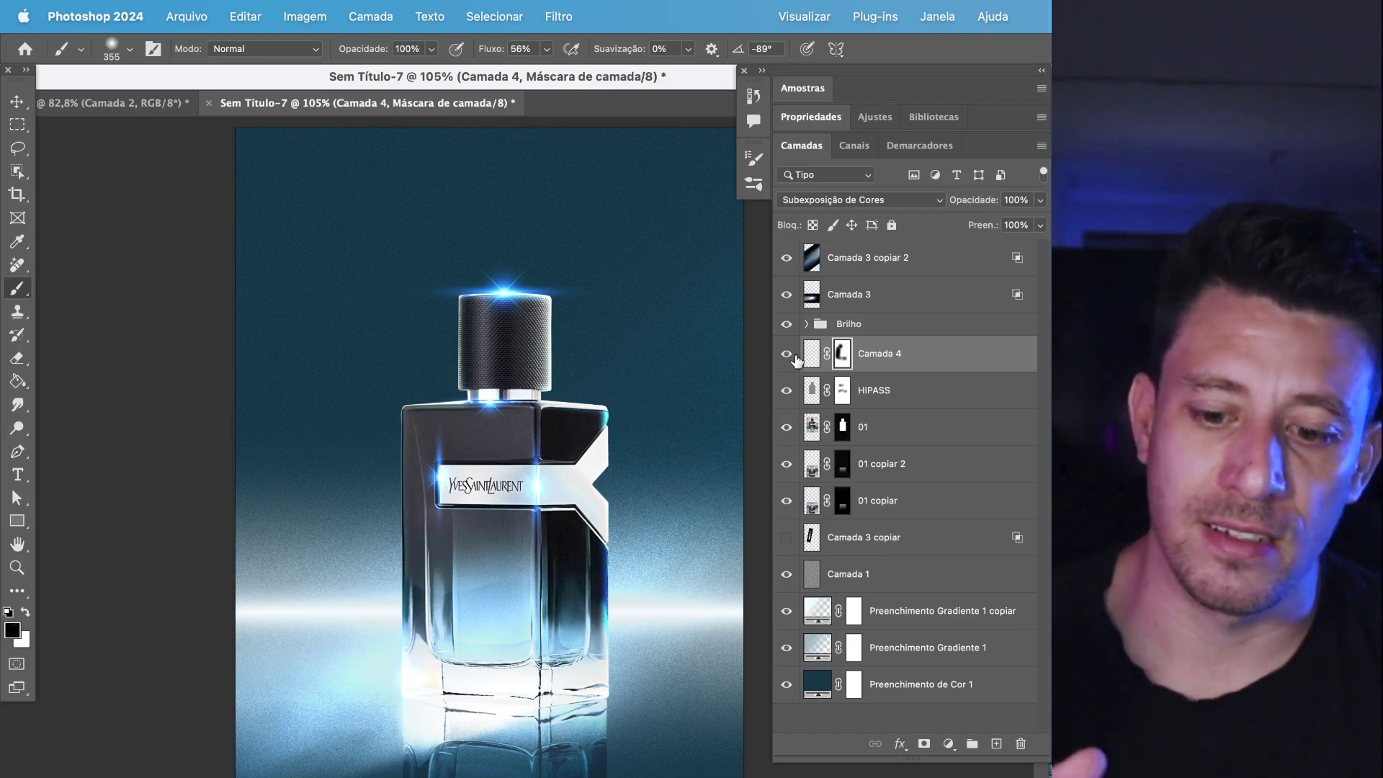
- Load the bottle selection from layer 01's mask, add a Curves adjustment above Camada 4 with slightly lowered midtones, and compare the effect
super+click(842, 426)
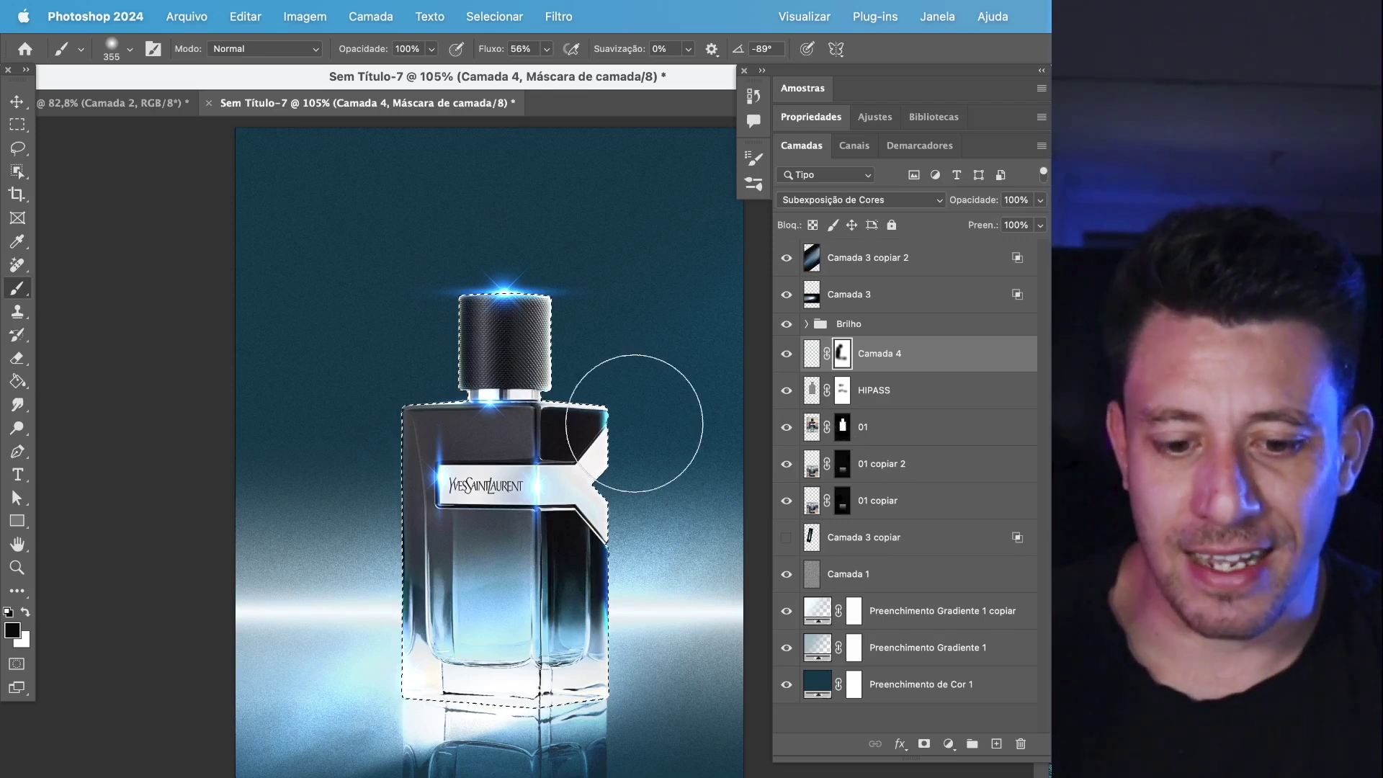
click(947, 744)
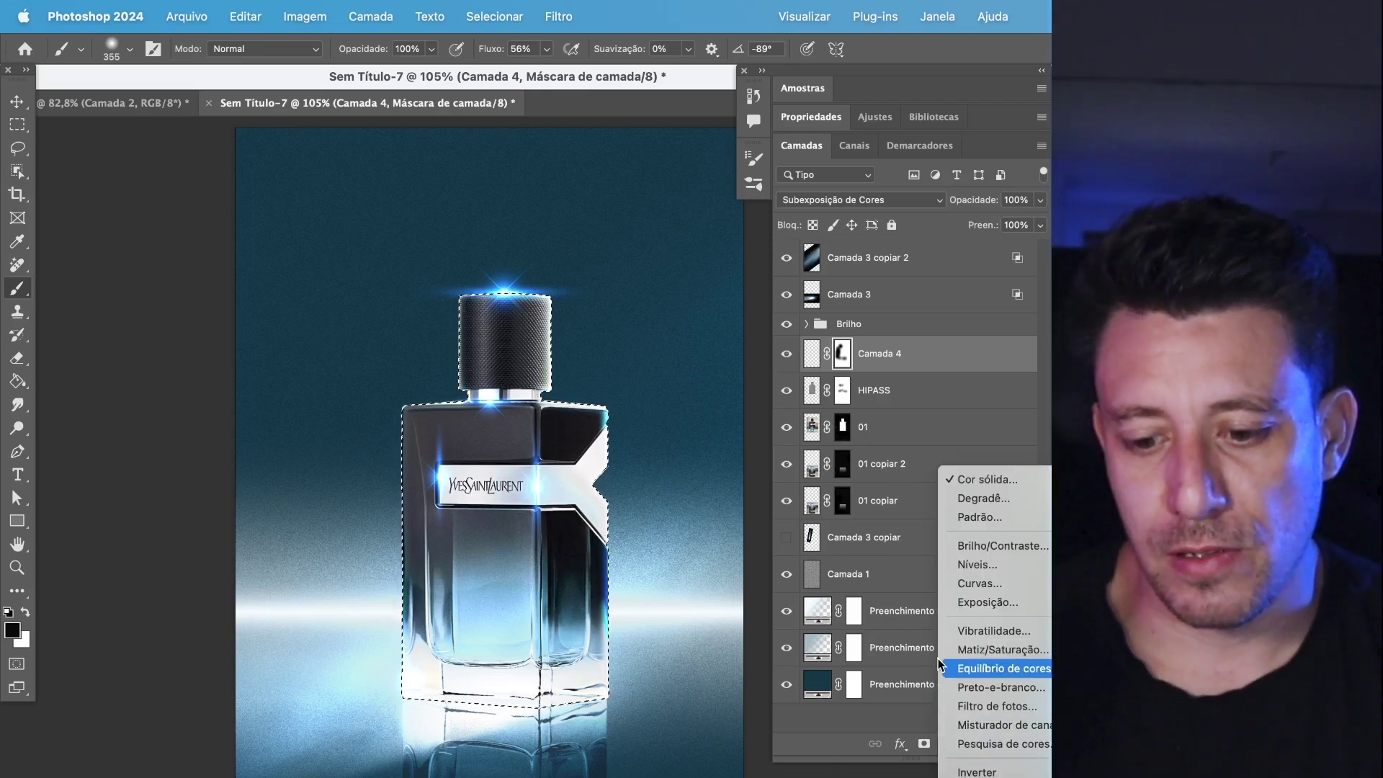
click(965, 585)
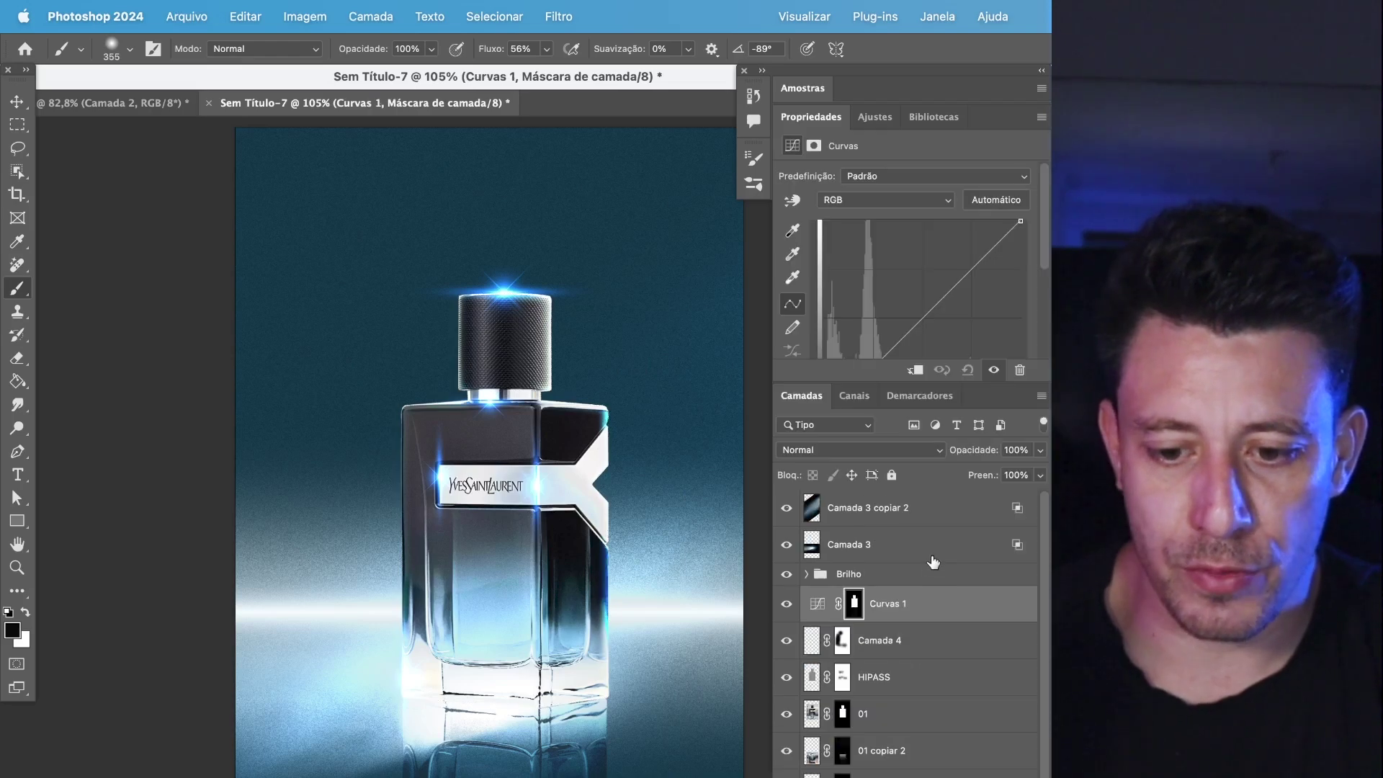
drag(902, 387, 902, 467)
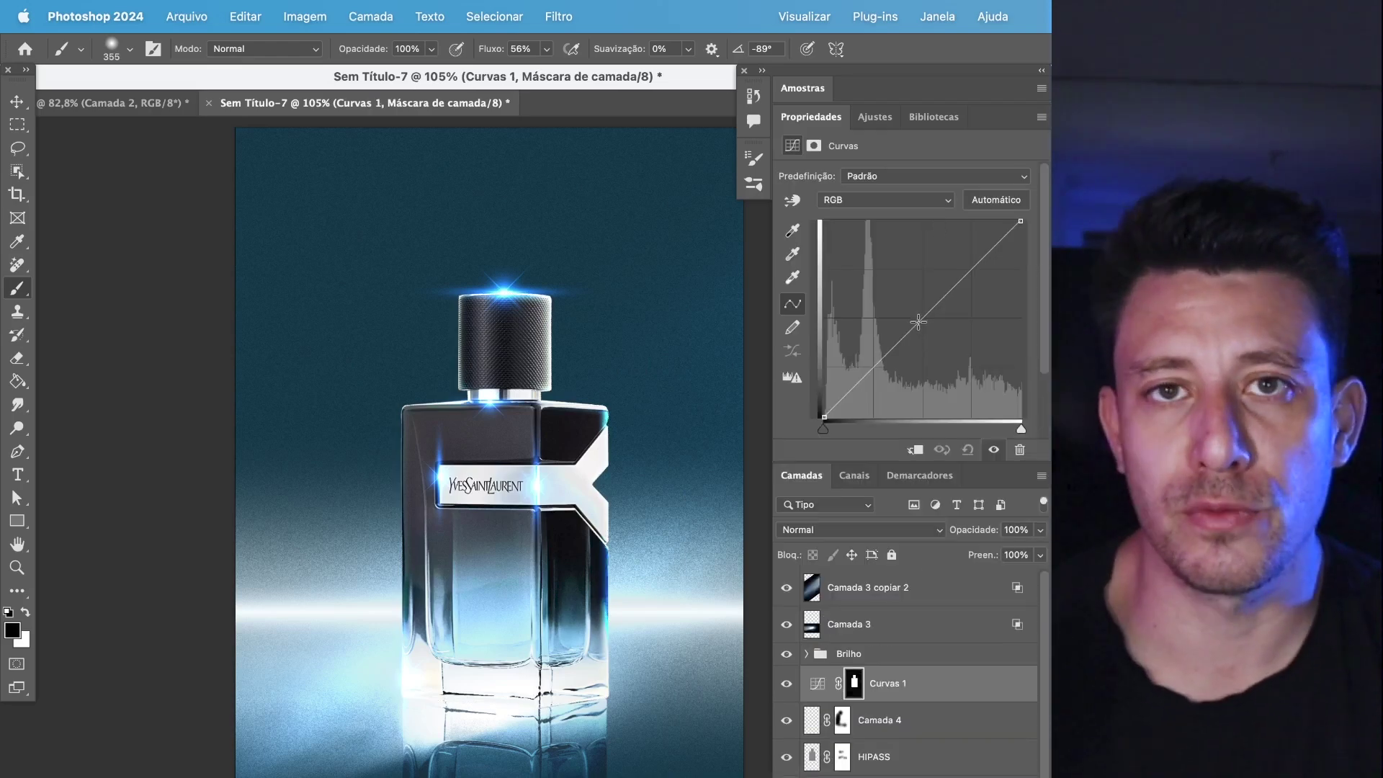
click(918, 323)
drag(918, 323, 923, 333)
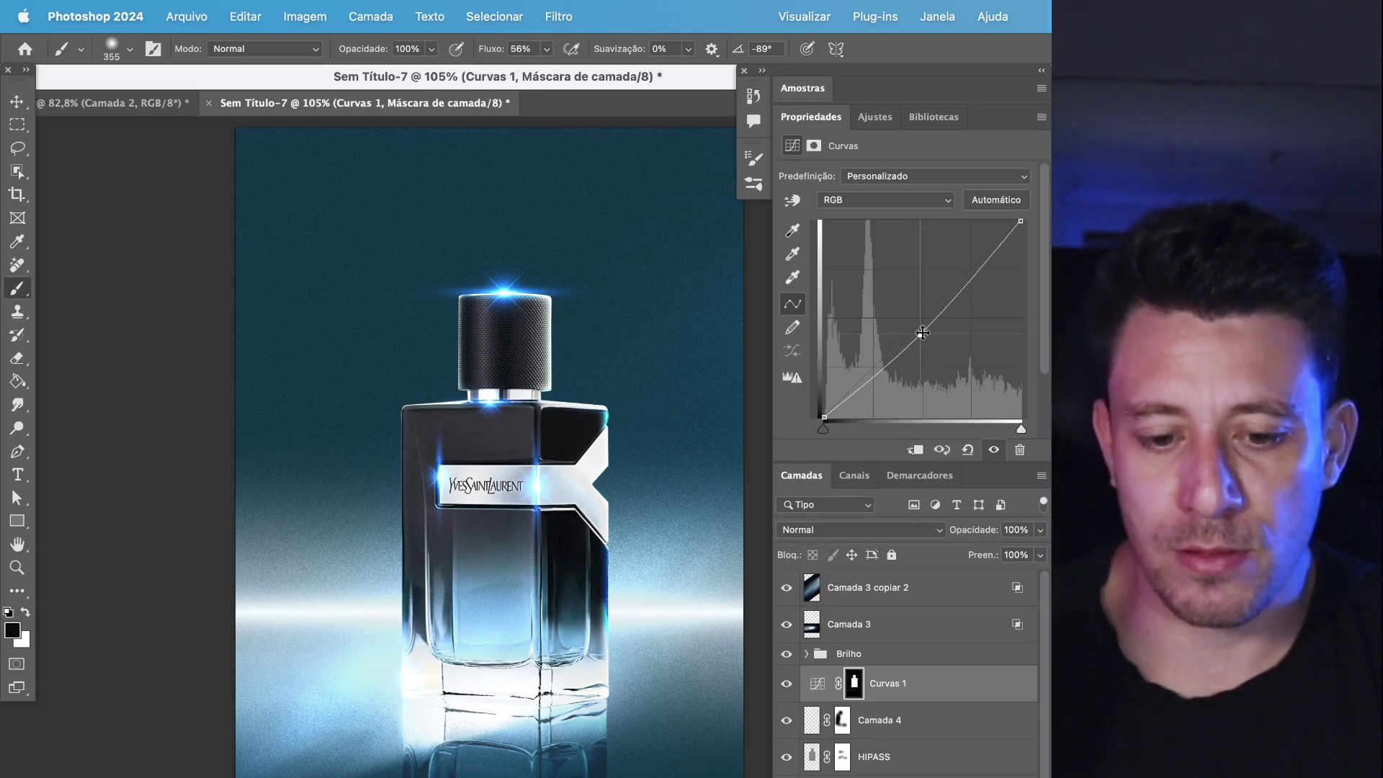
double_click(831, 122)
click(795, 358)
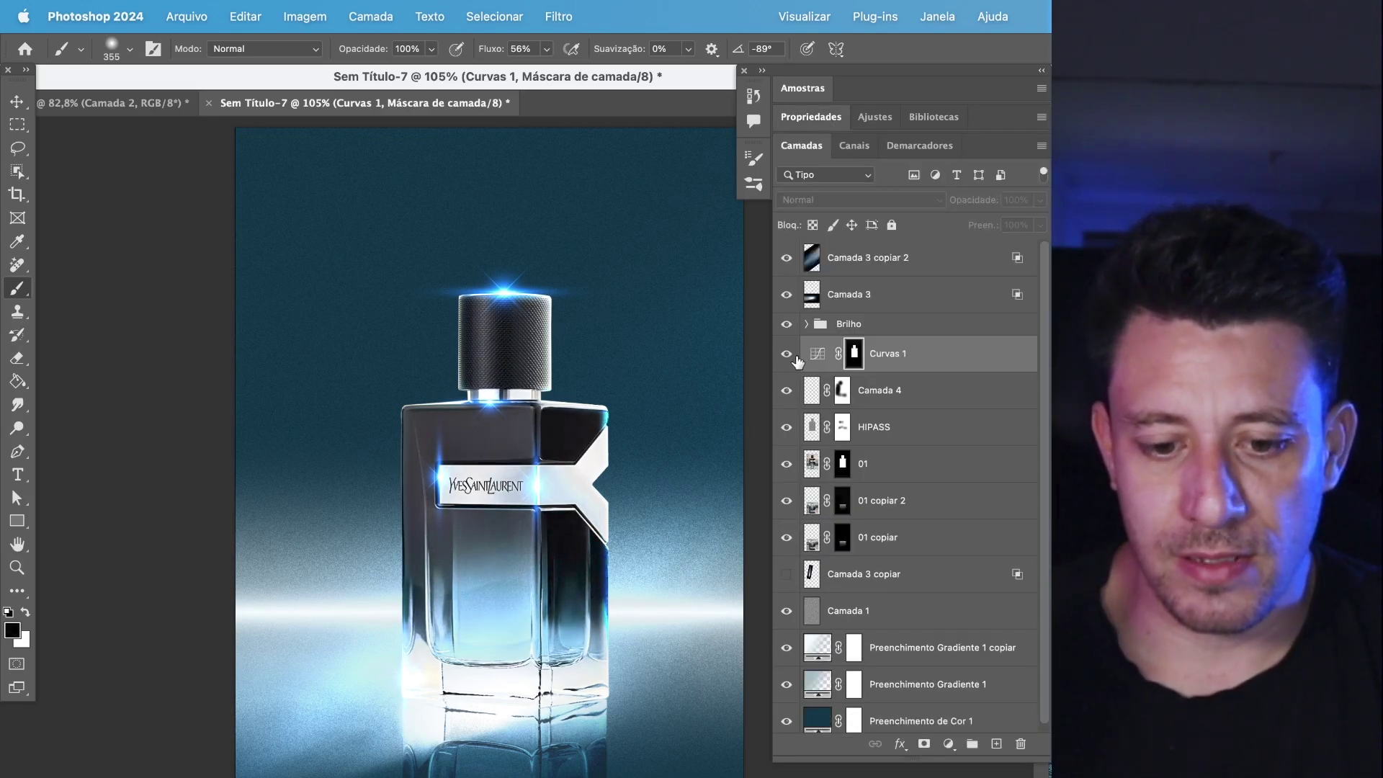
click(796, 359)
click(796, 358)
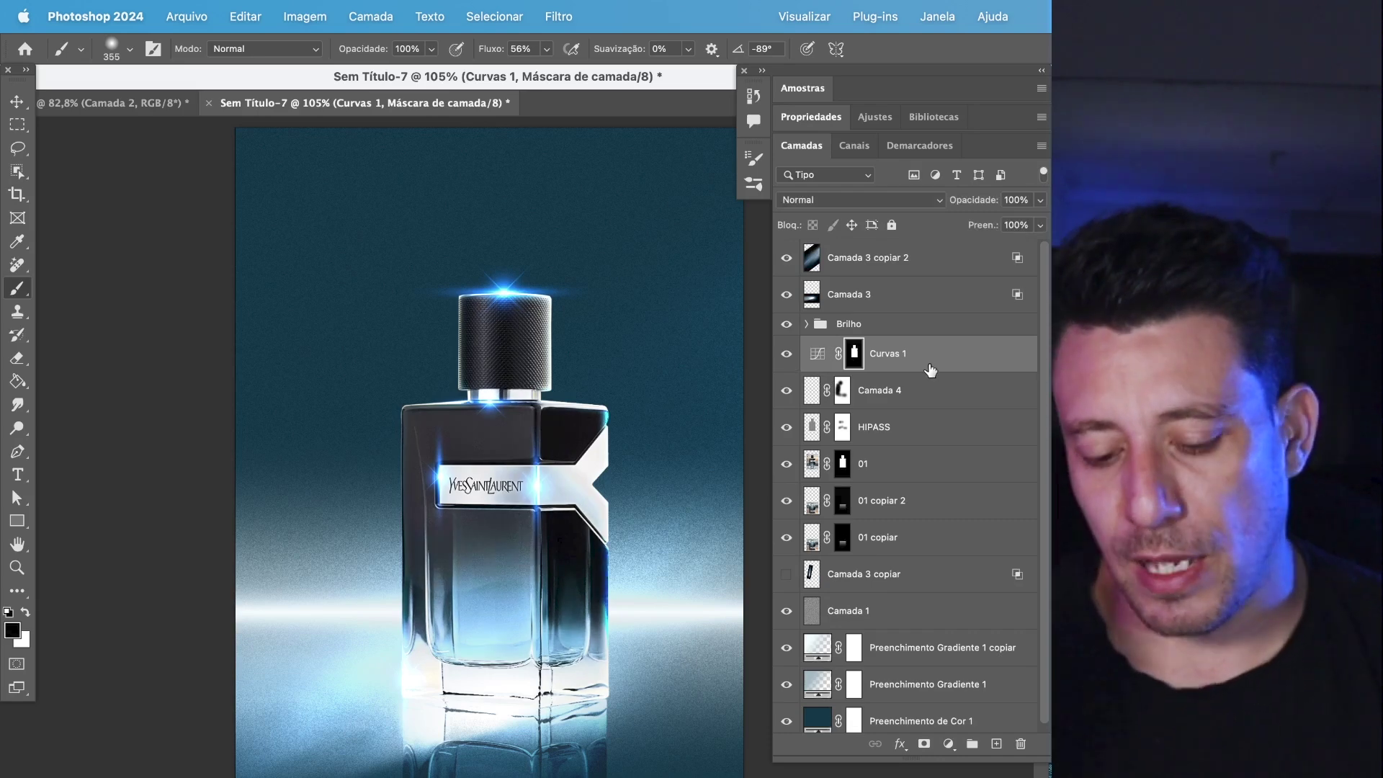
- Duplicate the Curvas 1 adjustment, move the copy directly above Camada 1, and delete its layer mask
key(super+j)
drag(949, 430, 935, 629)
right_click(855, 611)
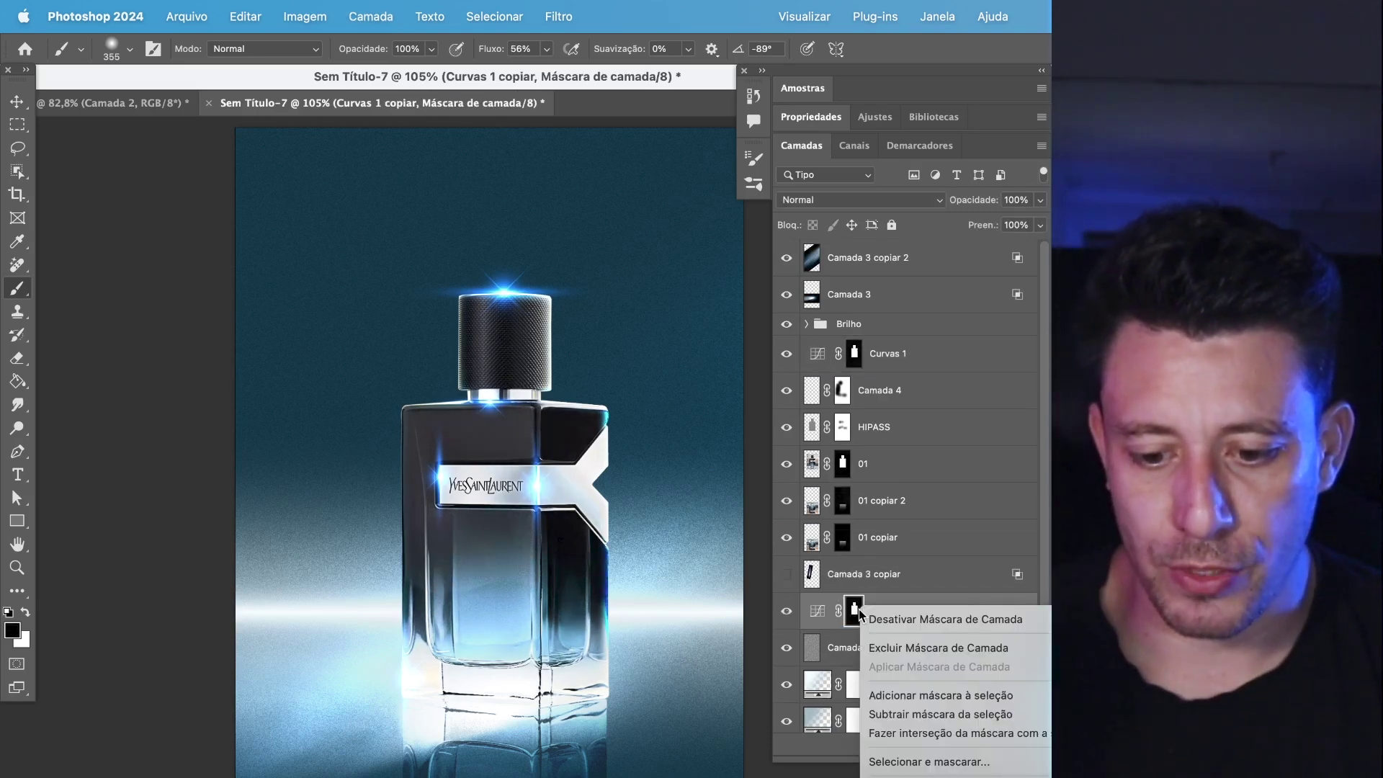
click(943, 728)
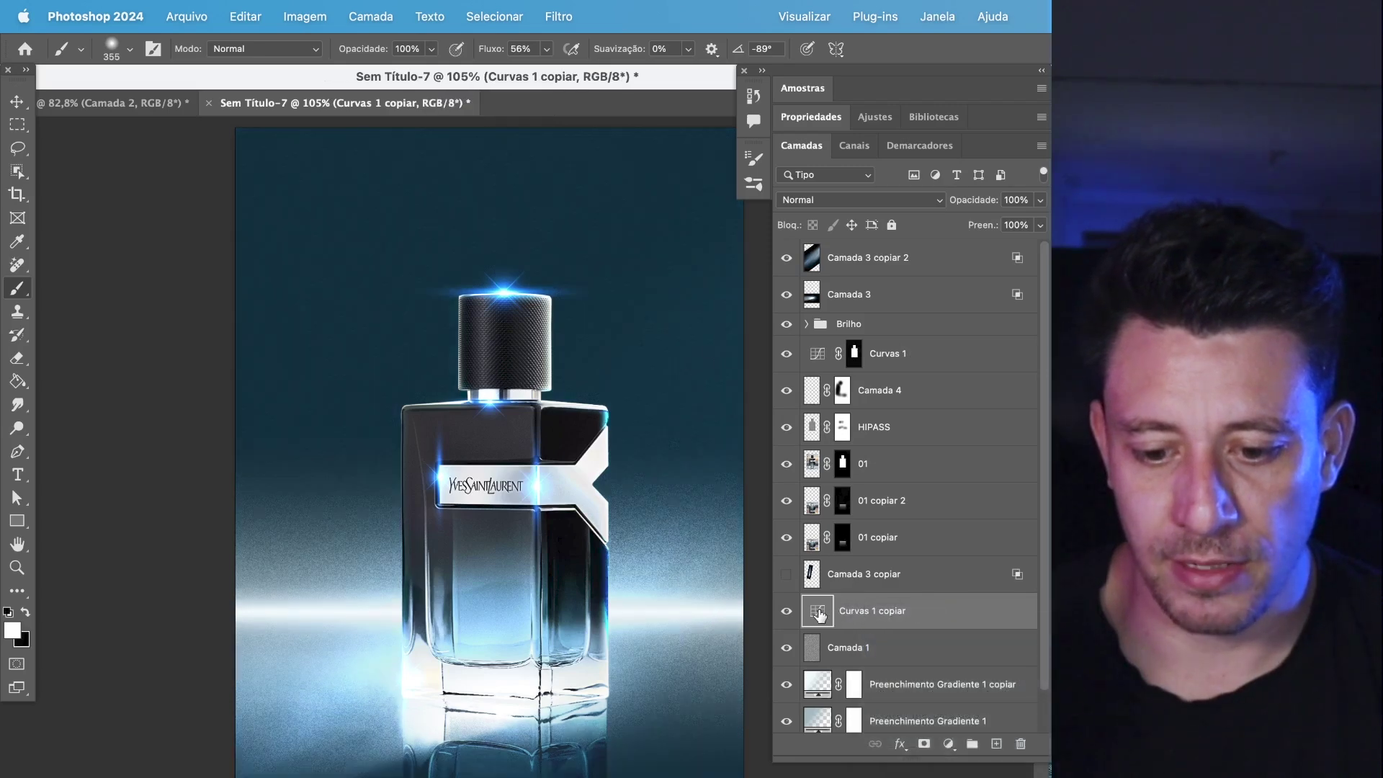
- Lower the midtones further on the Curvas 1 copiar curve to darken the background, and compare the result by toggling its visibility
double_click(819, 612)
drag(921, 335, 925, 343)
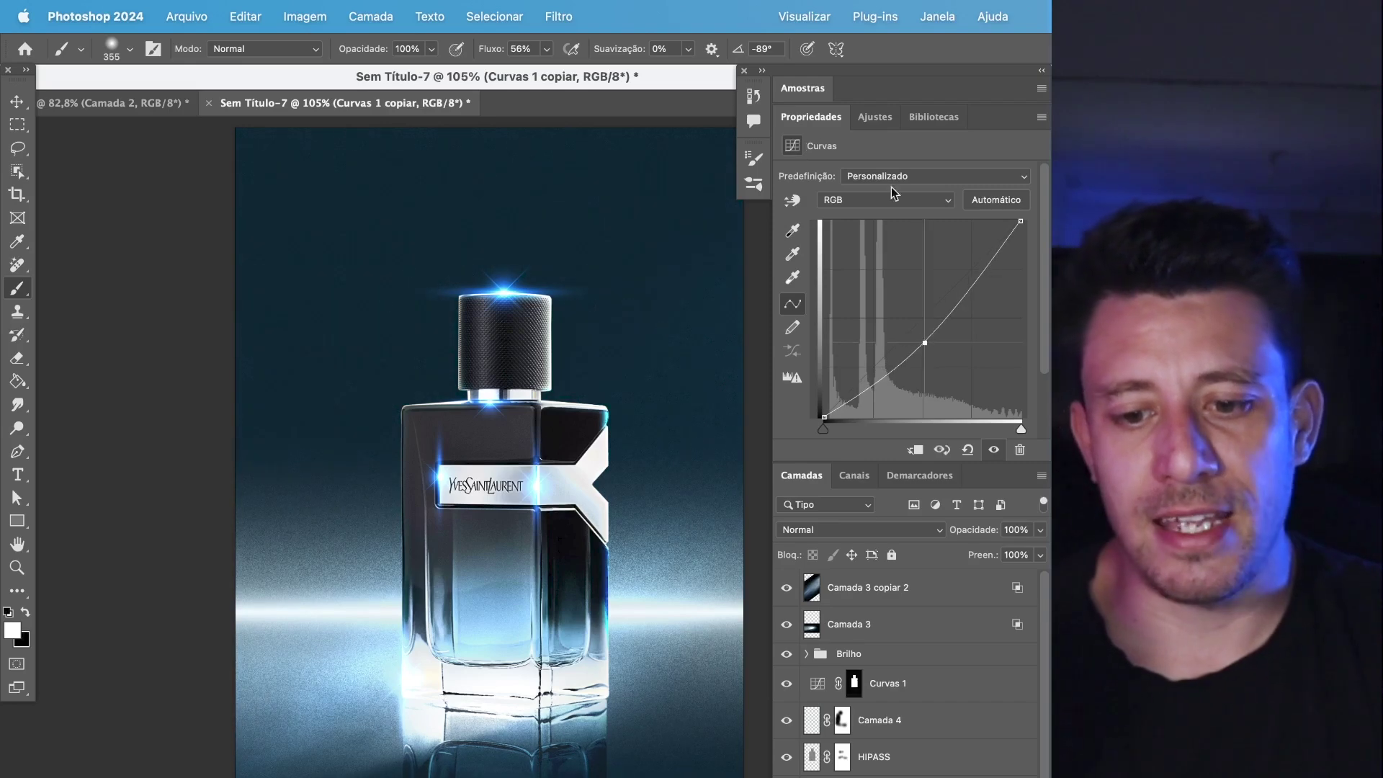
double_click(833, 117)
click(788, 611)
click(788, 611)
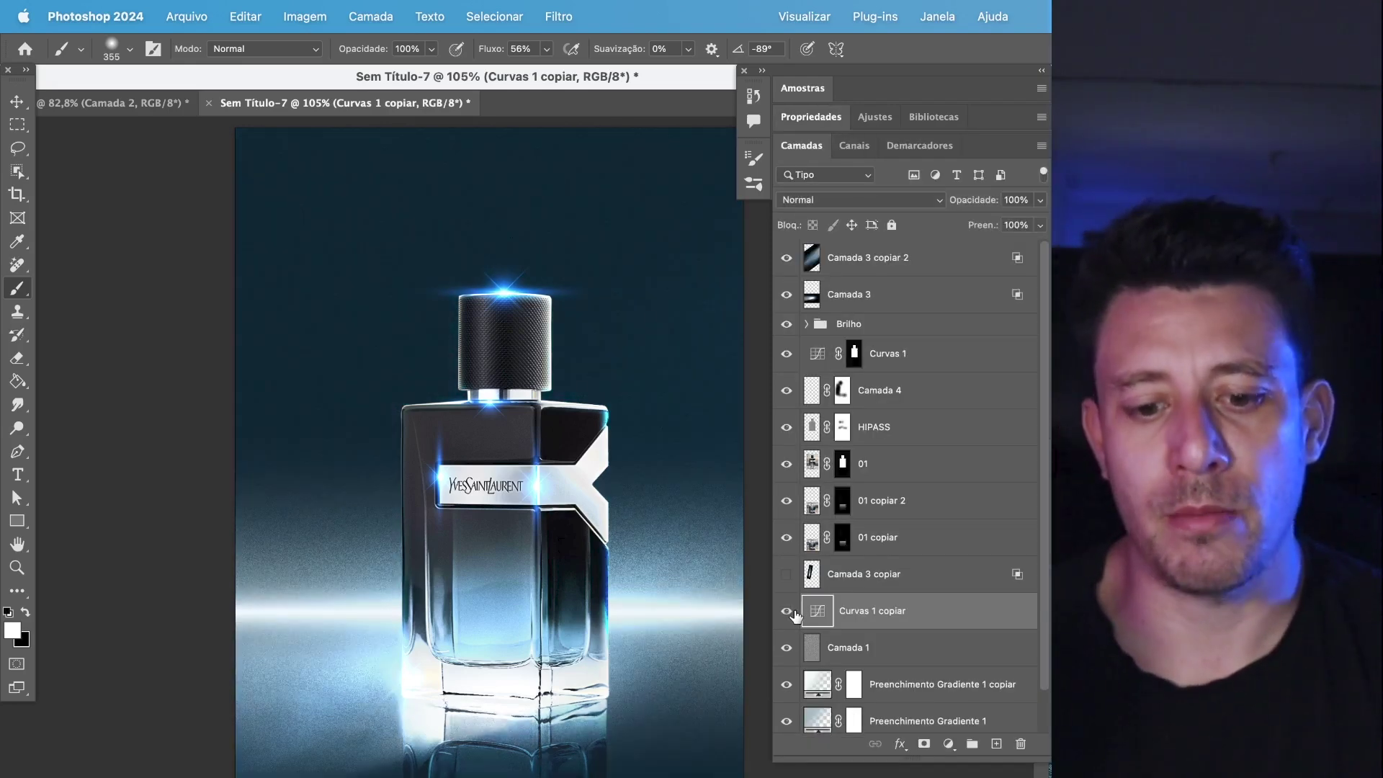
scroll(595, 574, down, 1)
scroll(595, 574, down, 2)
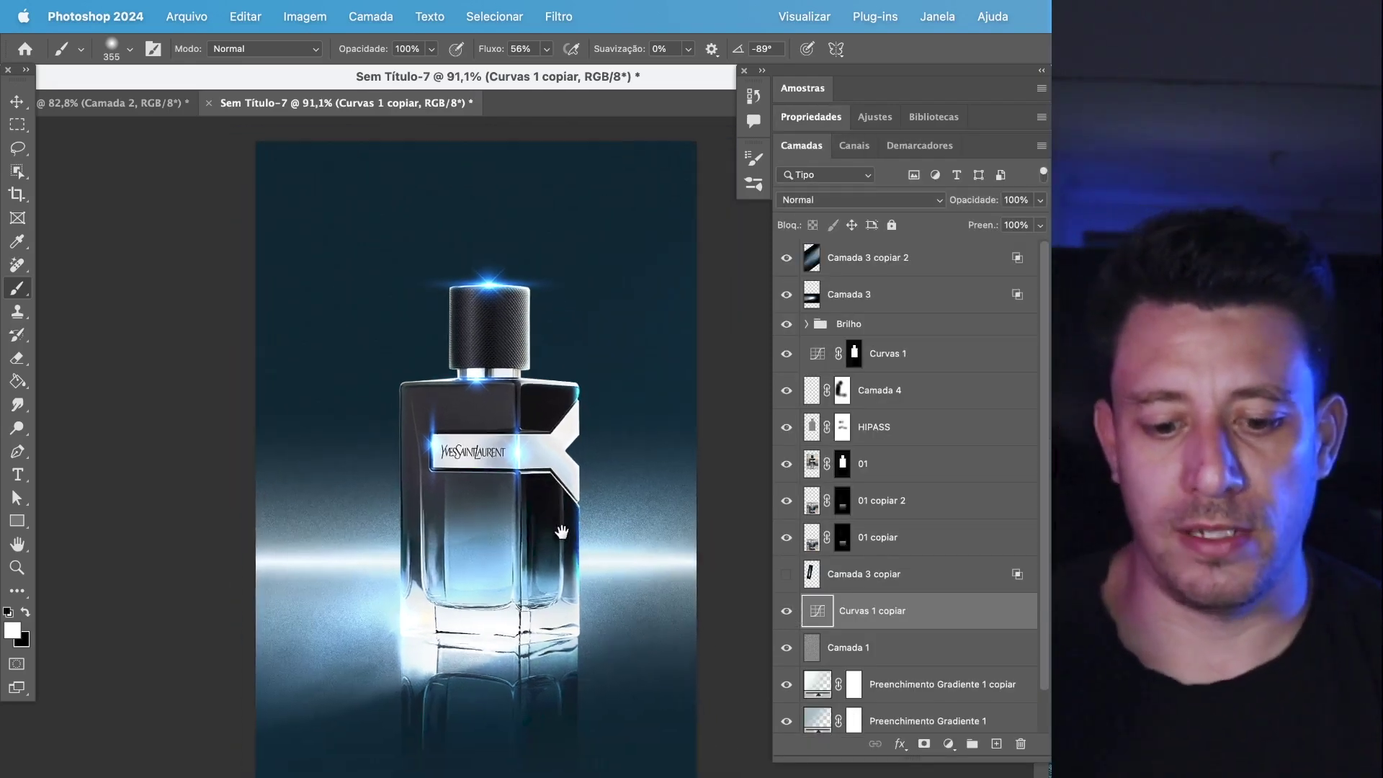
click(790, 617)
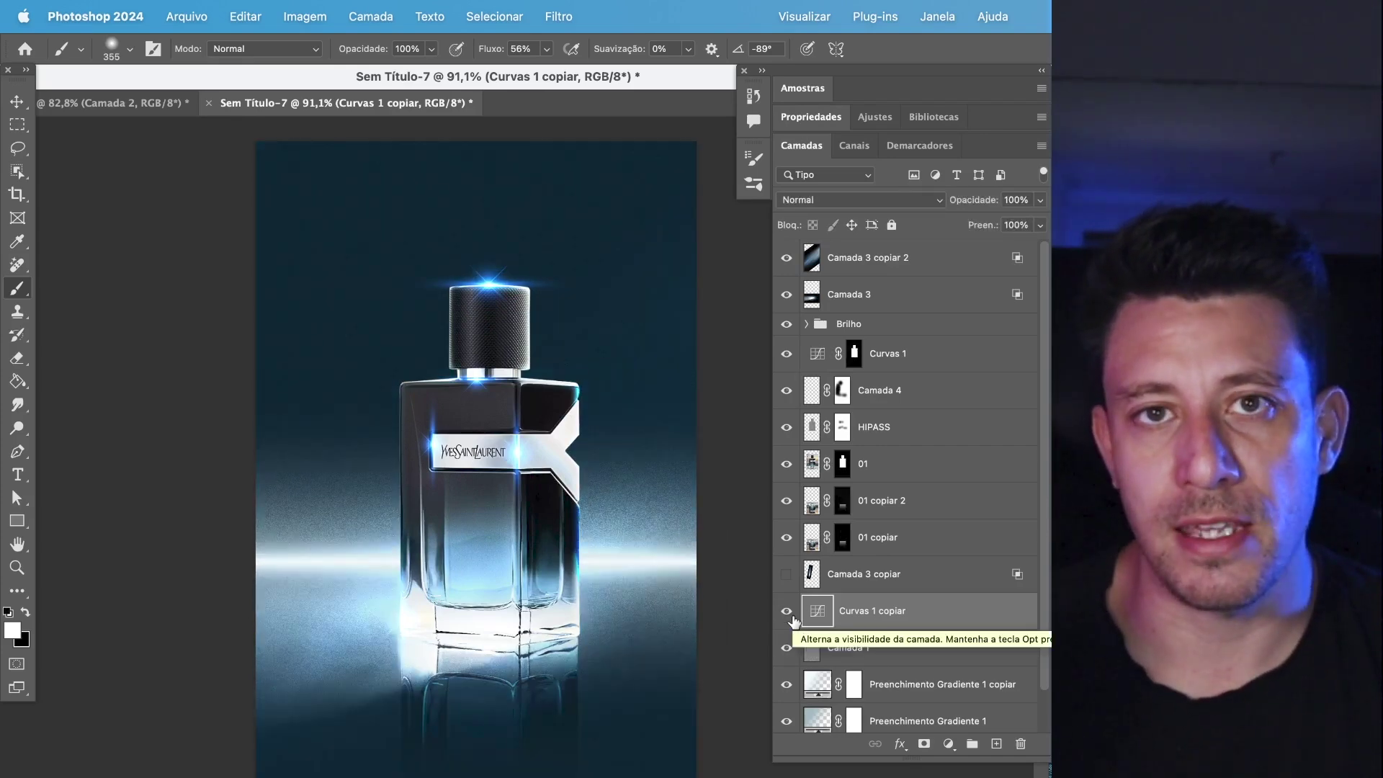
- Add a mask to Curvas 1 copiar and place a black radial gradient on it, centred on the bottle just below the label
click(925, 744)
key(x)
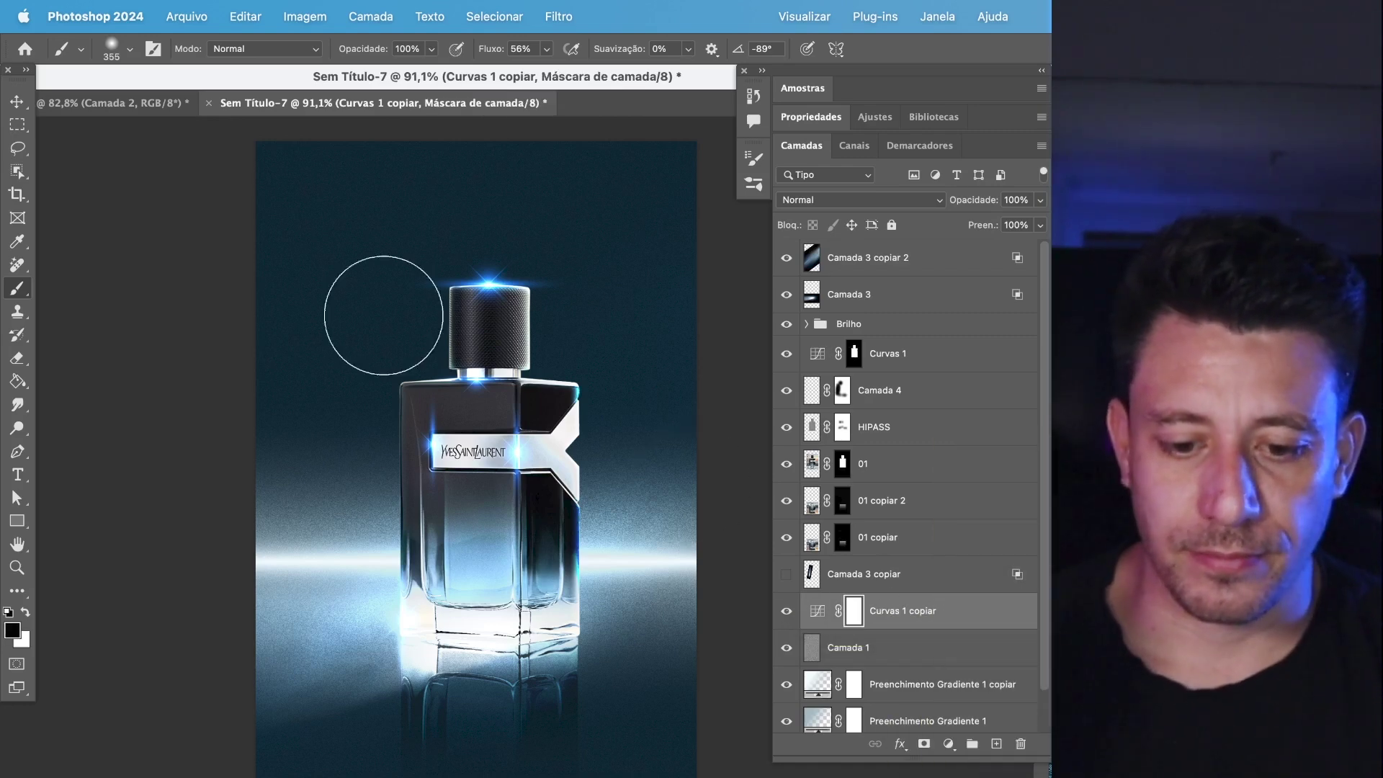
mouse_move(17, 381)
mouse_down()
mouse_move(70, 395)
mouse_move(28, 382)
mouse_move(51, 383)
mouse_up()
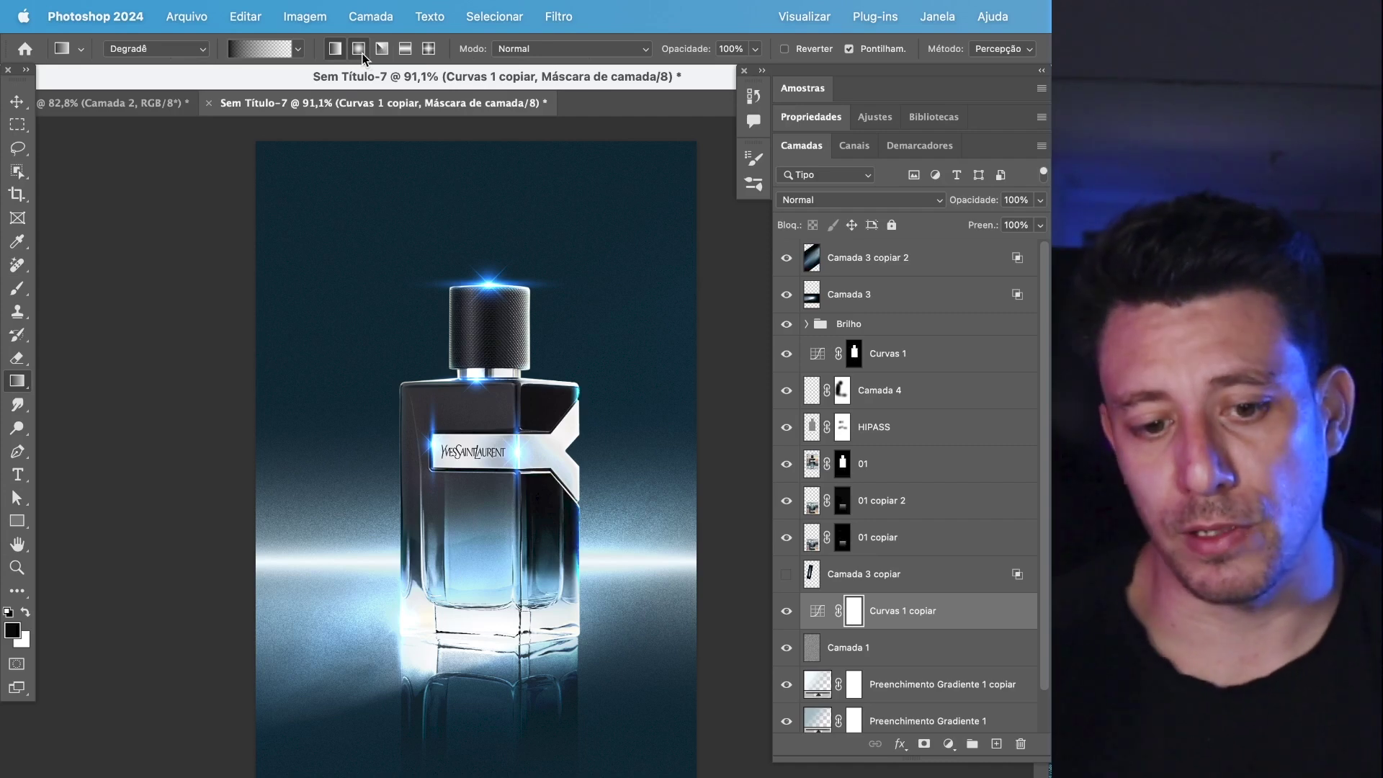
click(787, 613)
click(786, 613)
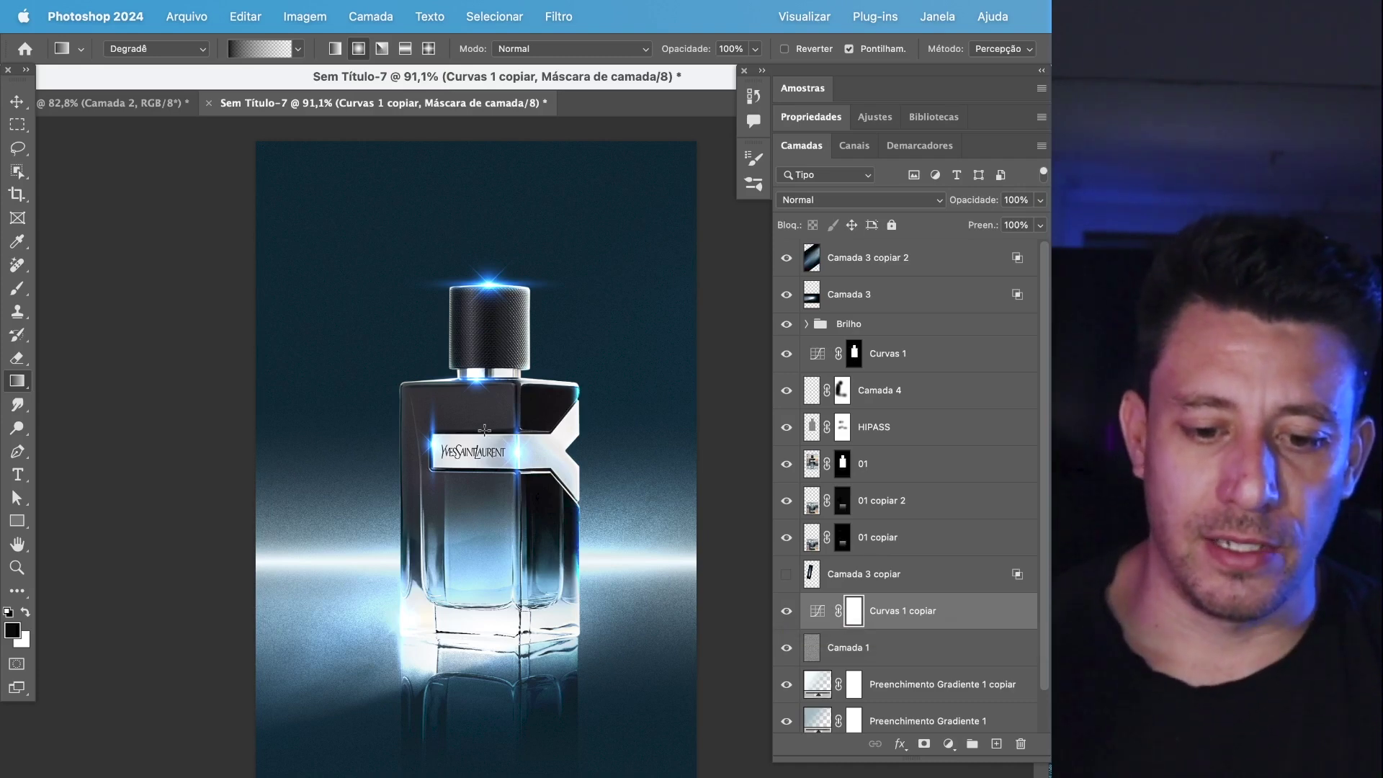
drag(380, 336, 502, 465)
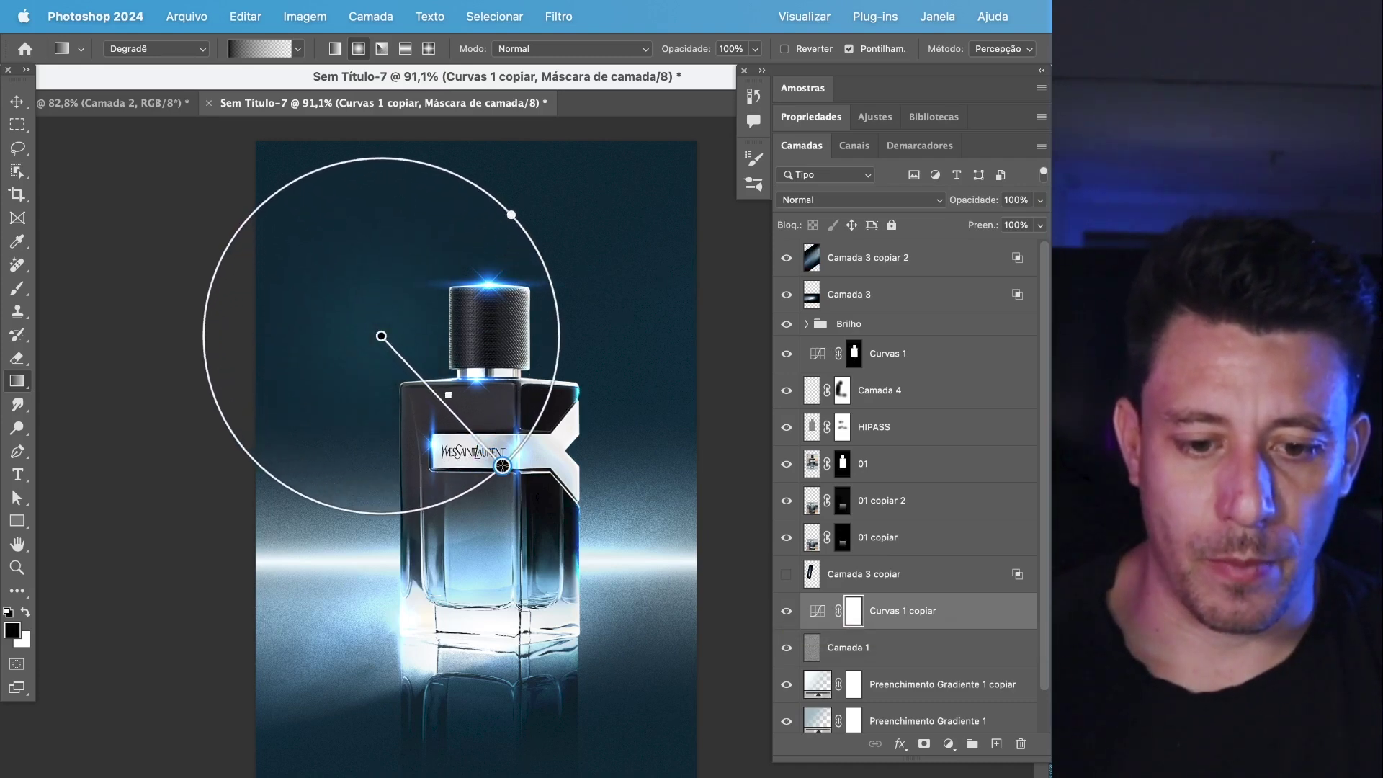
drag(389, 346, 502, 478)
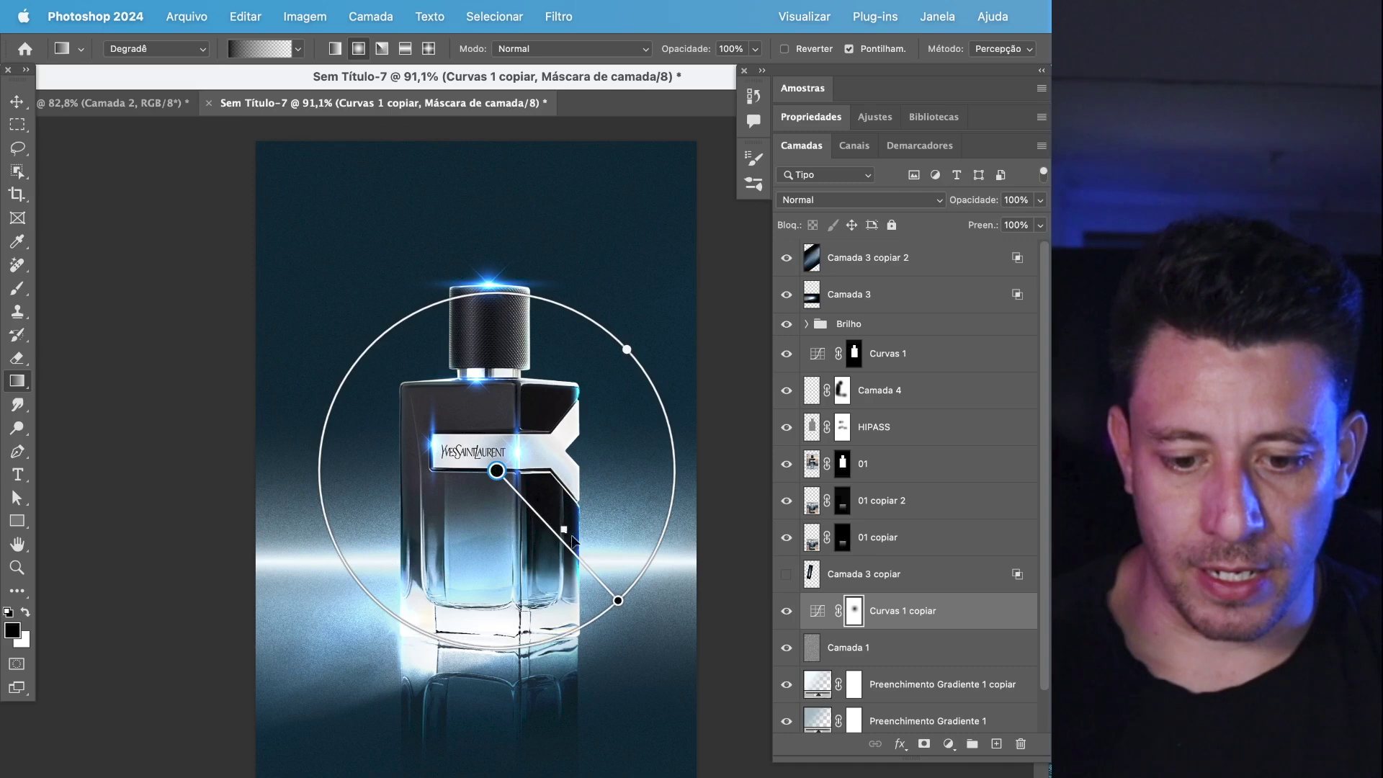
- Enlarge the mask's radial gradient beyond the canvas sides and shift its centre up to the top of the bottle label
drag(616, 604, 769, 739)
drag(514, 479, 489, 435)
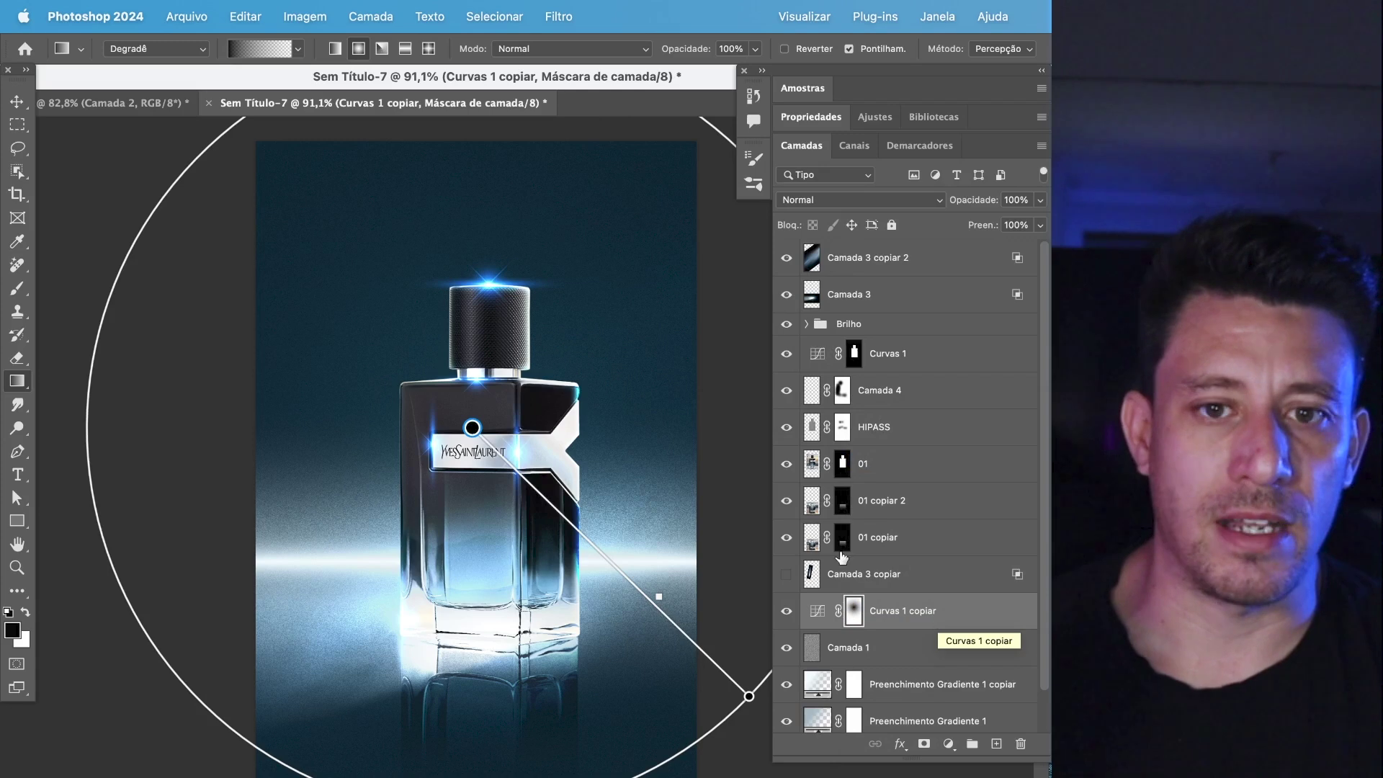
click(17, 102)
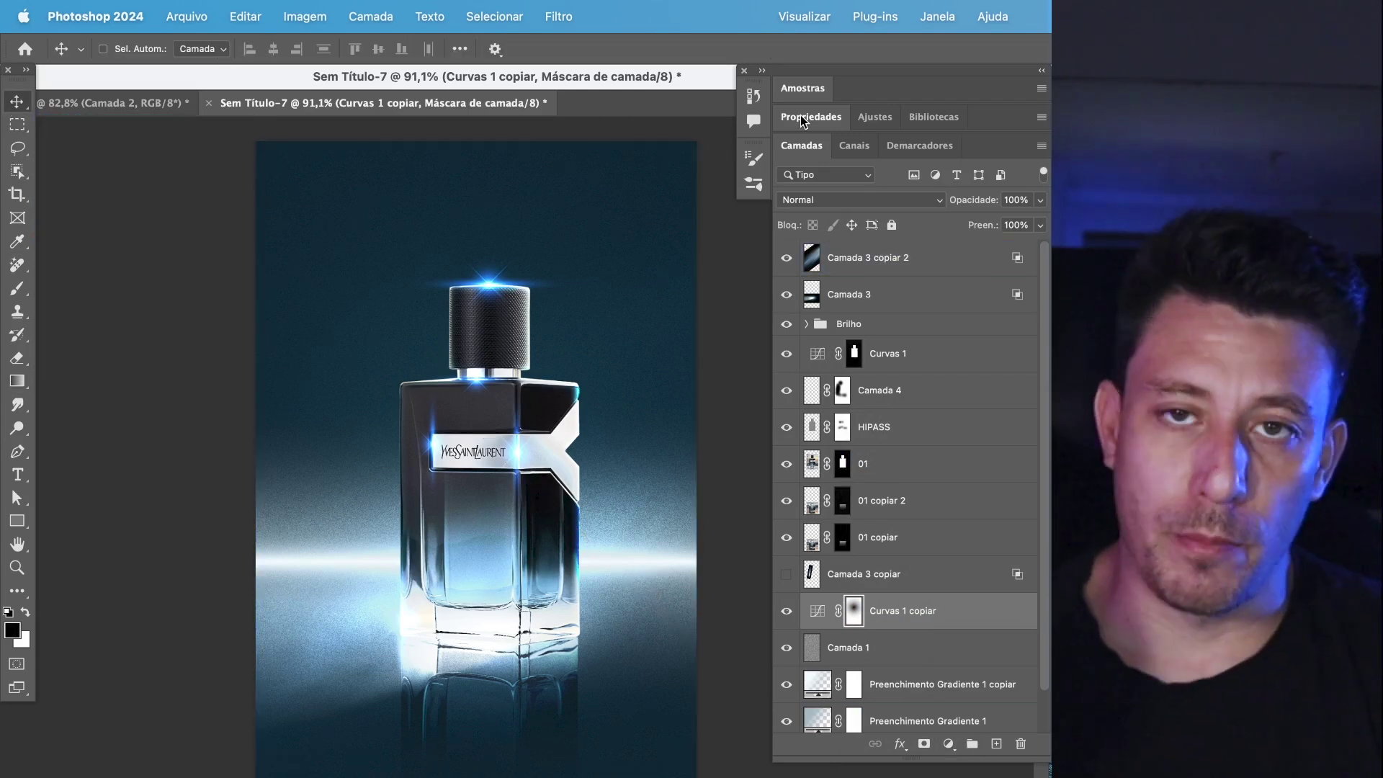
- Duplicate the Curvas 1 copiar adjustment and invert the duplicate's layer mask
key(super+j)
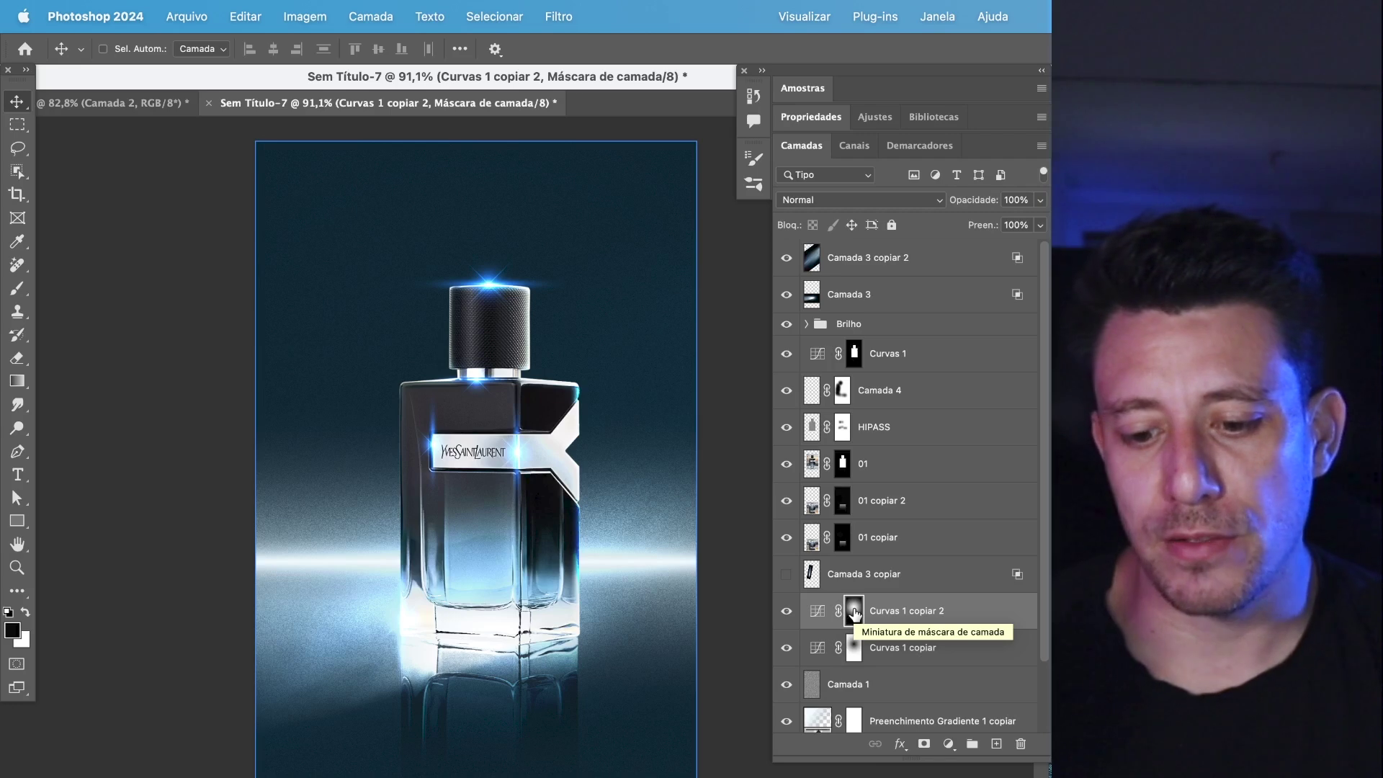
key(super+i)
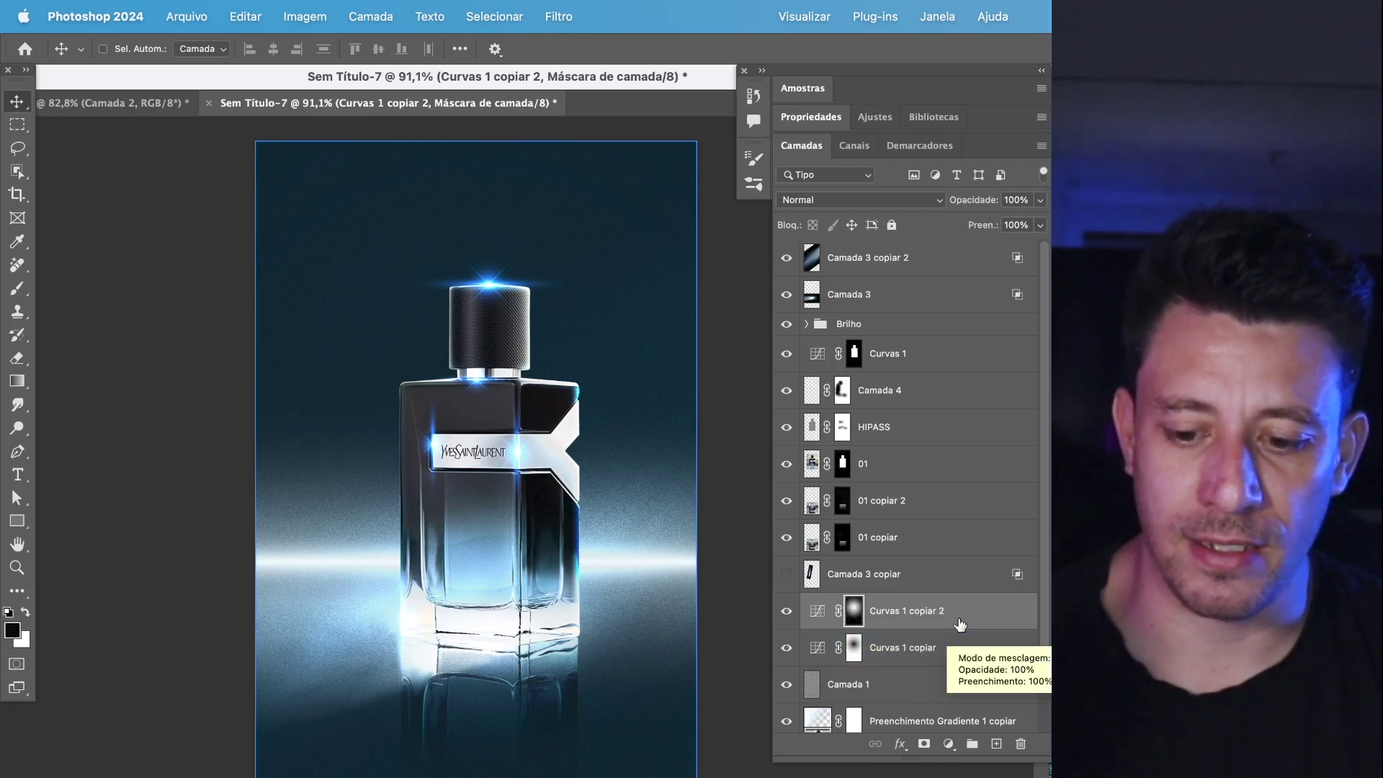
- Raise the midtones on the Curvas 1 copiar 2 curve to brighten the glow behind the bottle, and compare by toggling its visibility
double_click(817, 611)
drag(924, 344, 890, 284)
double_click(811, 117)
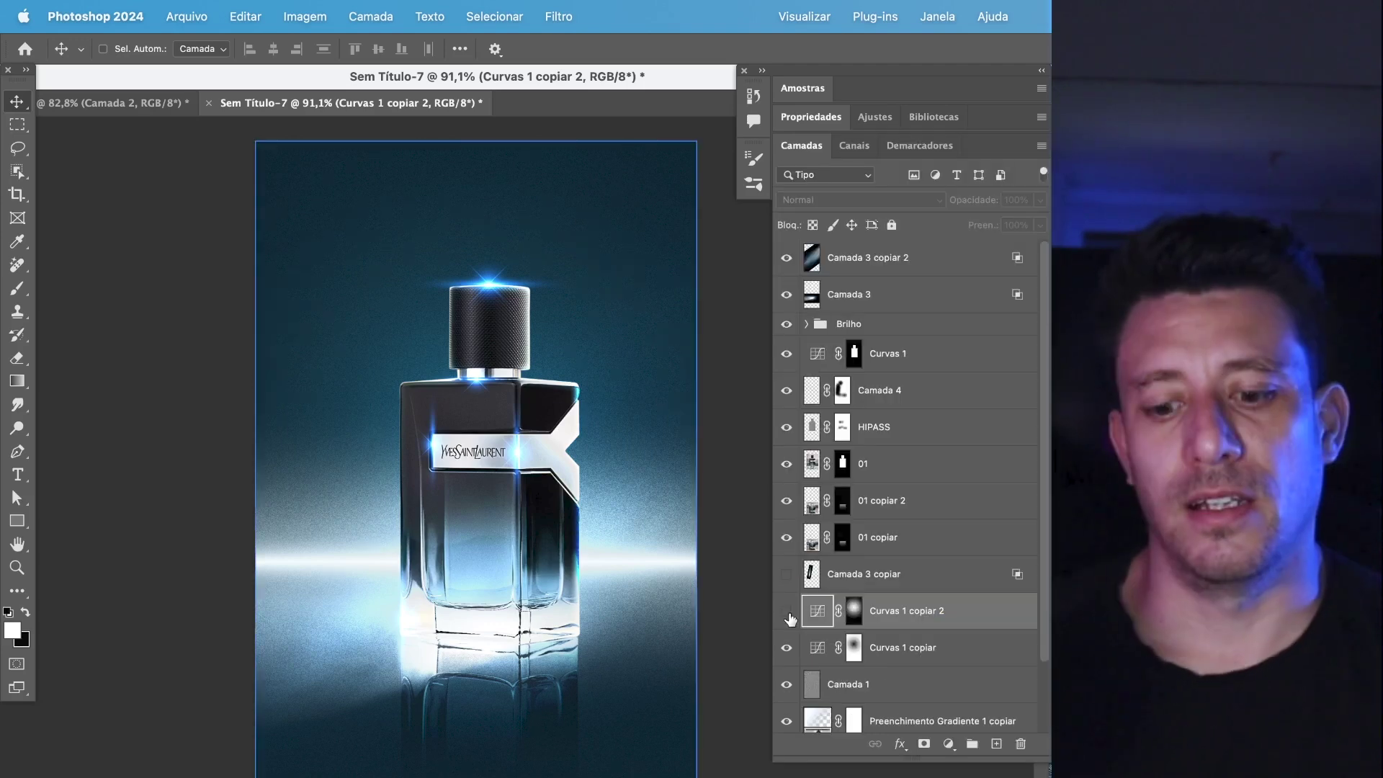
click(788, 646)
click(789, 646)
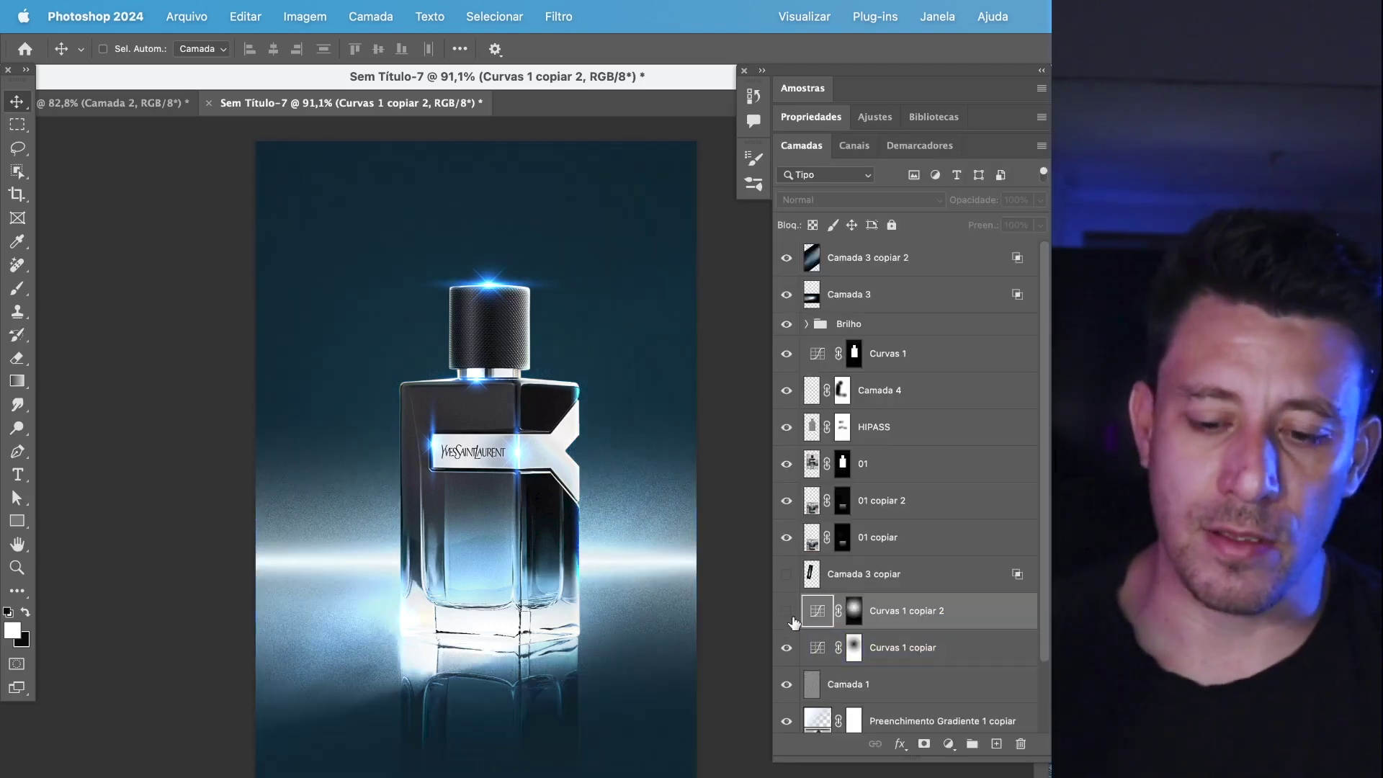
click(786, 611)
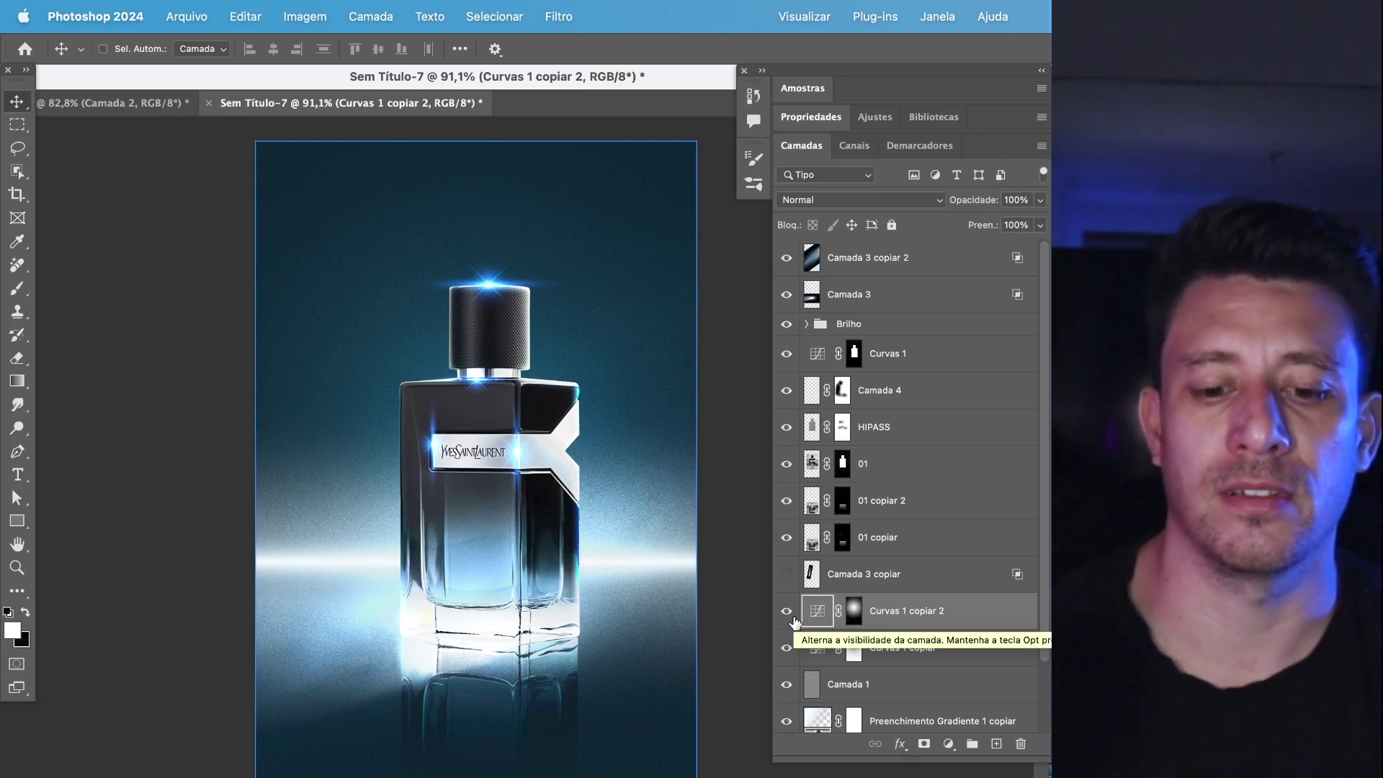
- Show the colourful light texture Camada 5 and set its blend mode to Subexposição de Cores
click(868, 258)
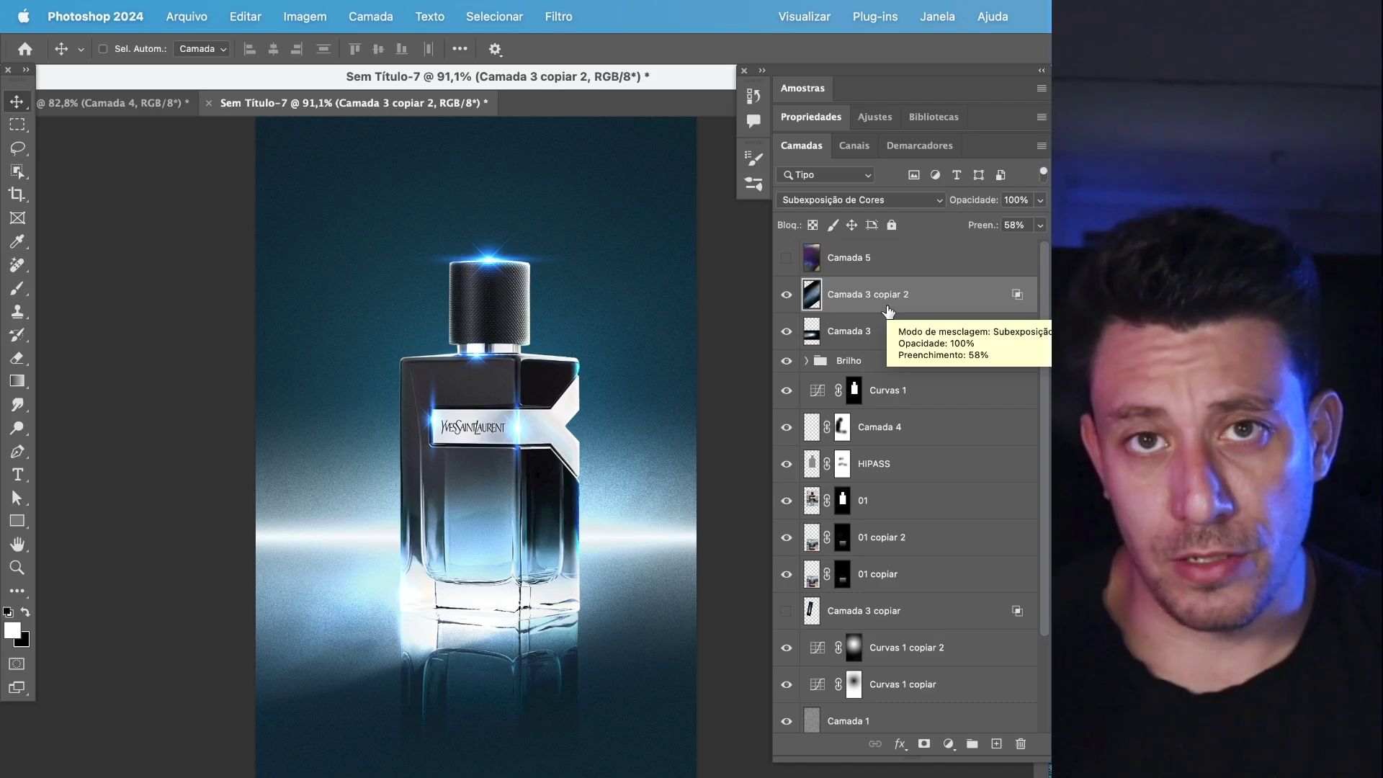
click(787, 258)
click(829, 260)
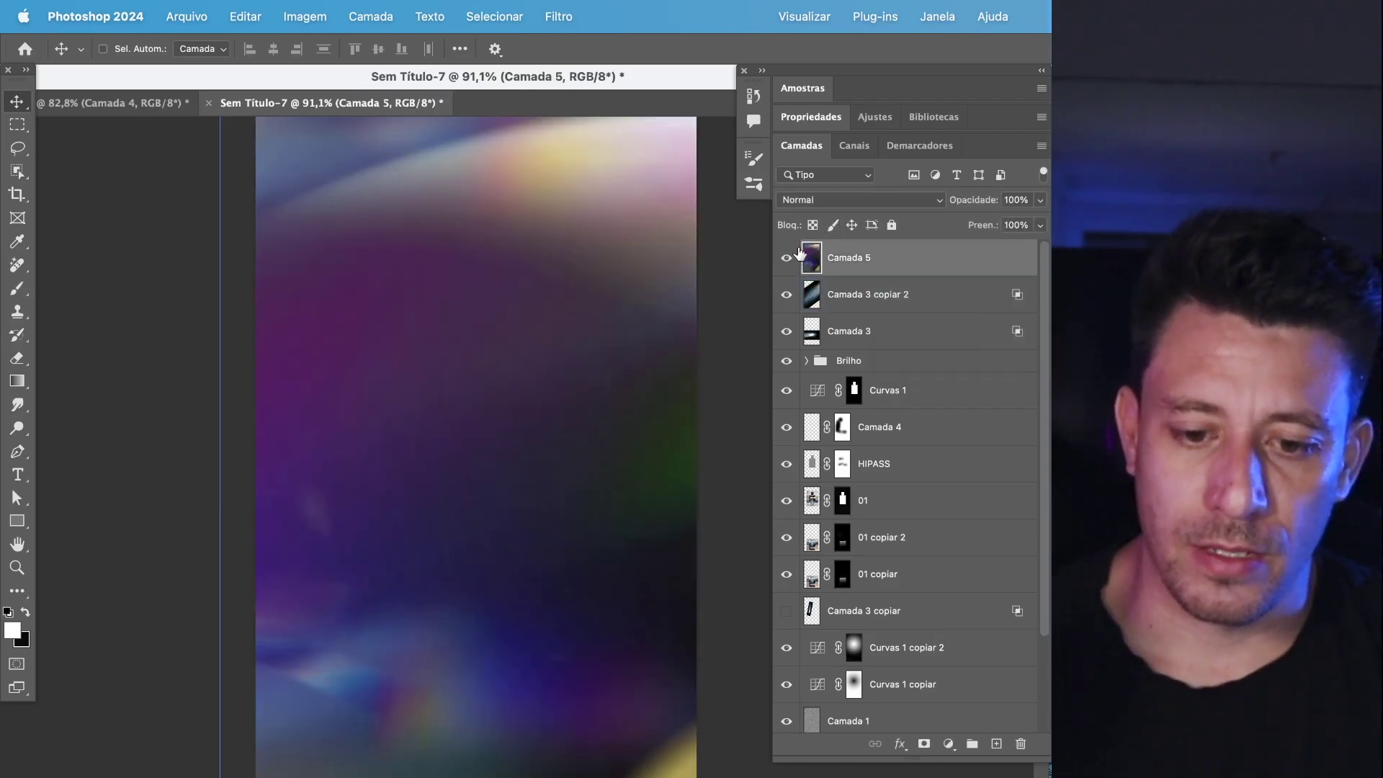
drag(472, 303, 559, 383)
scroll(468, 464, down, 2)
click(843, 200)
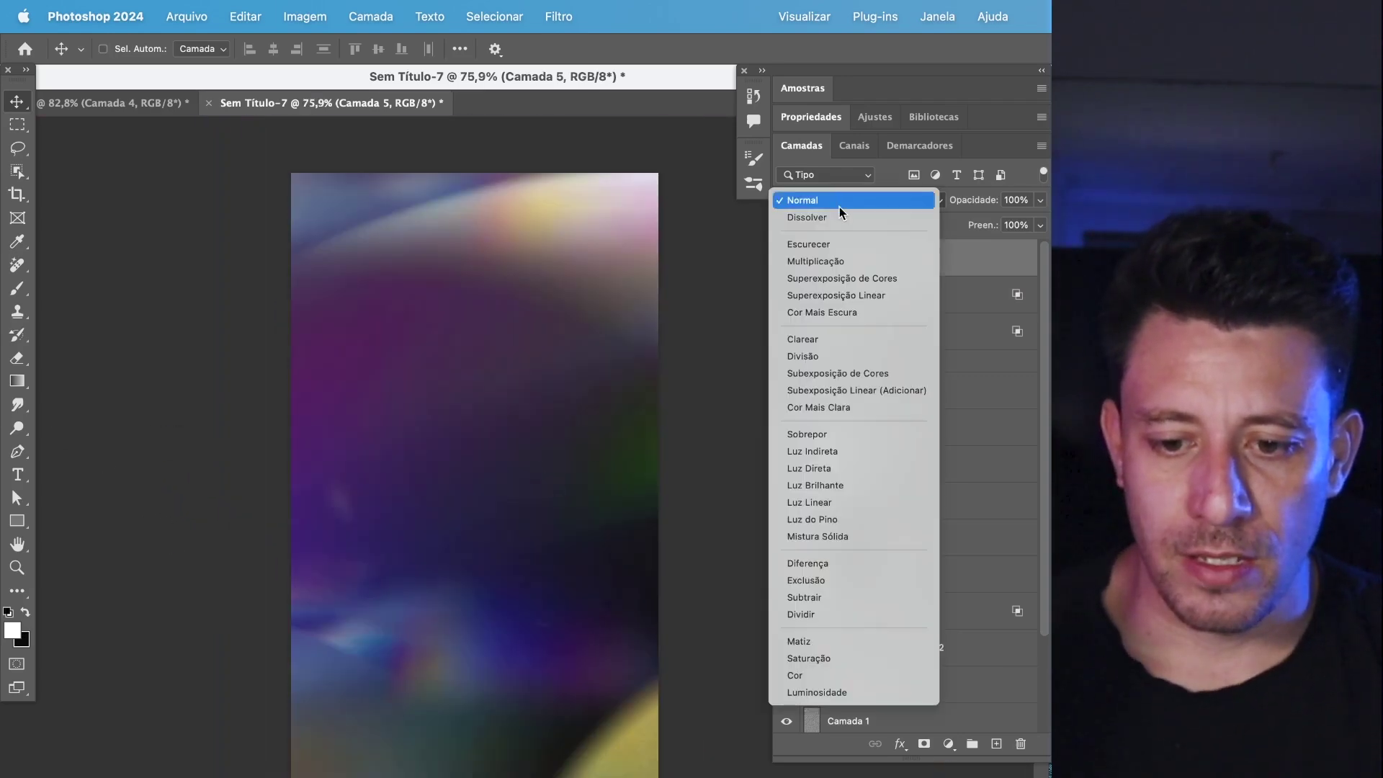
click(838, 373)
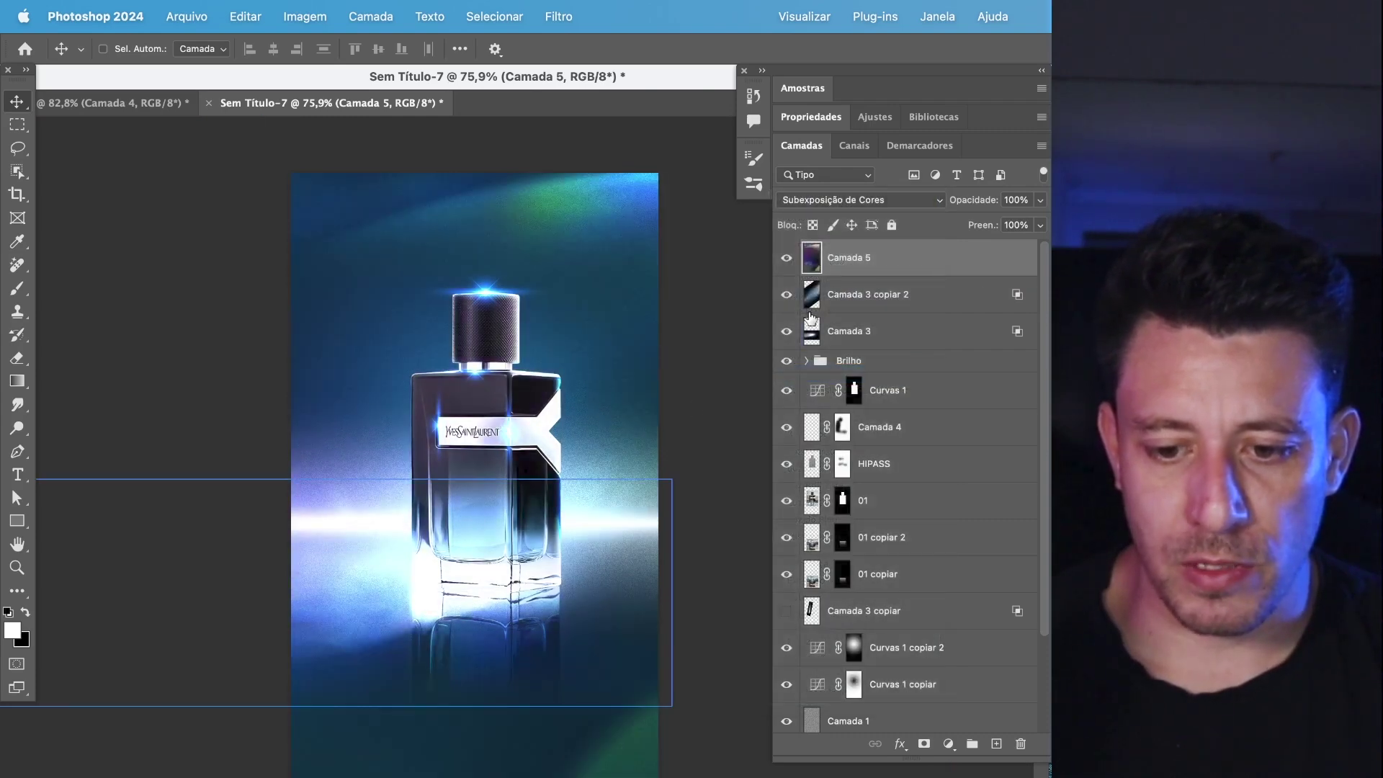
- Place Camada 5 directly above Curvas 1 copiar 2, reduce its opacity to 58%, and compare by toggling its visibility
drag(891, 266, 827, 624)
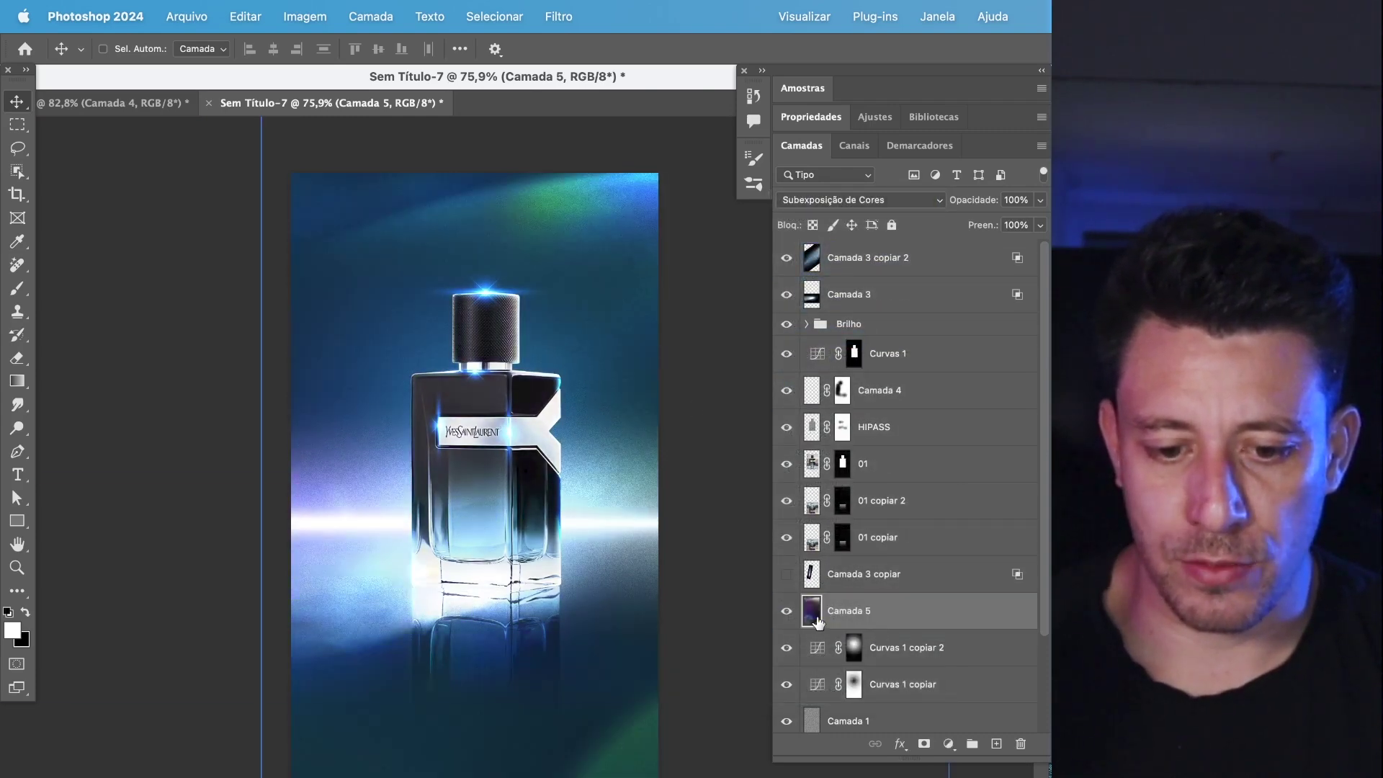
click(787, 611)
click(1041, 225)
drag(1023, 245, 1013, 249)
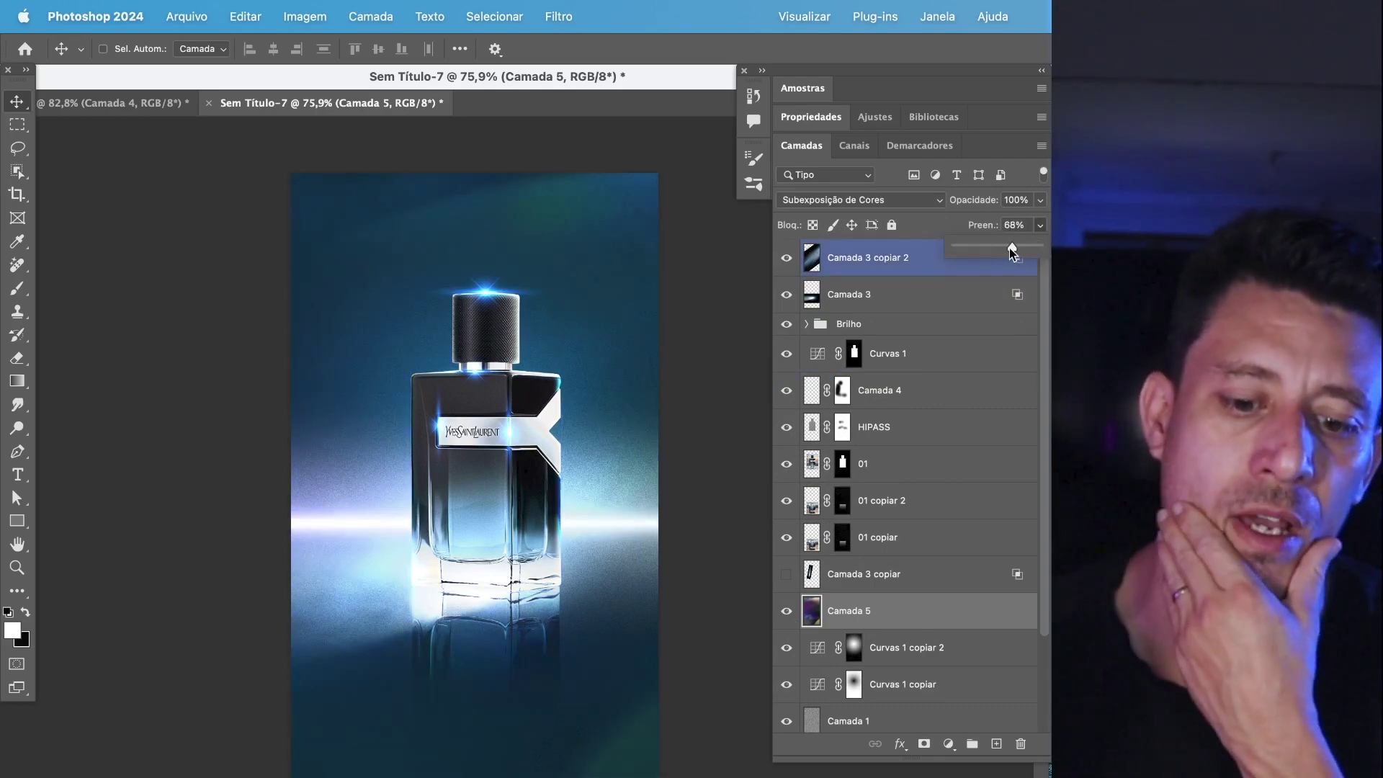
click(1041, 200)
drag(1042, 219, 1004, 222)
click(787, 611)
click(786, 611)
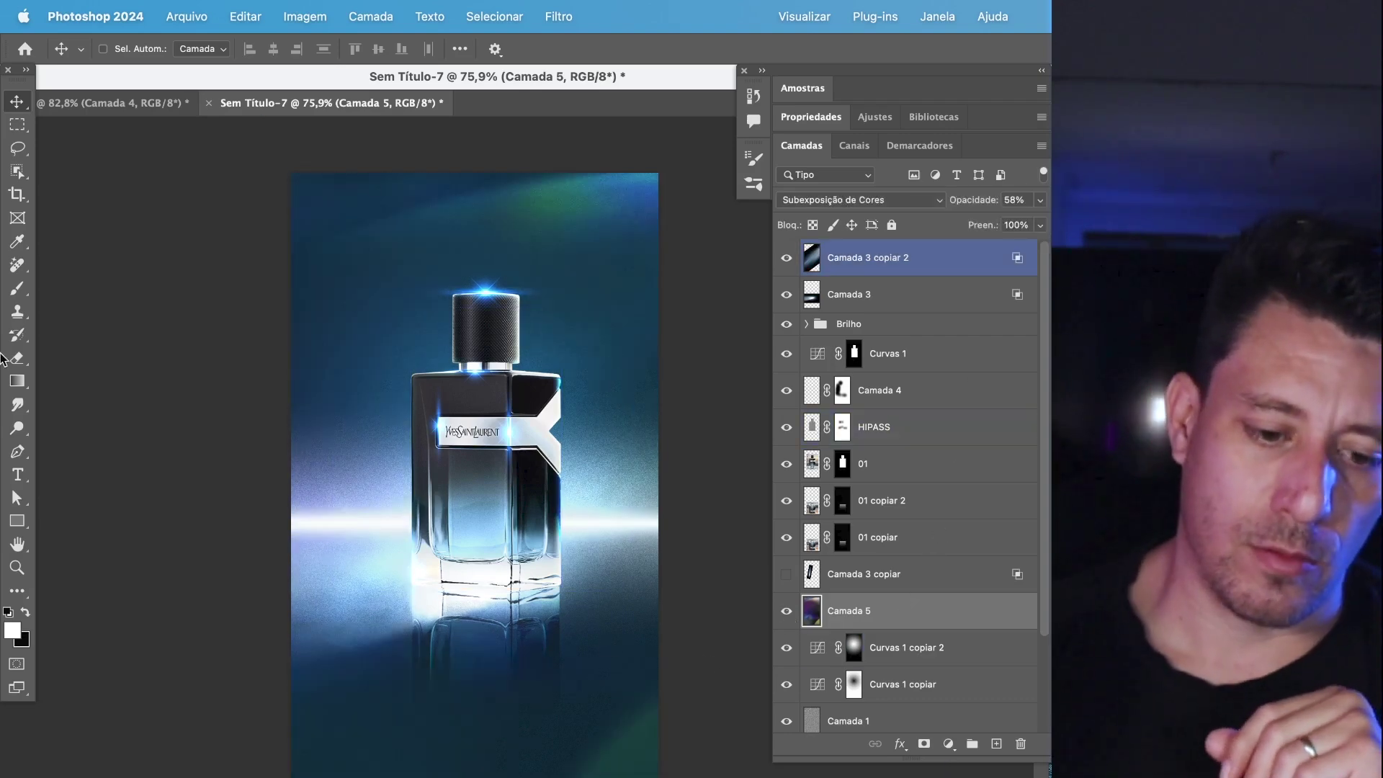
- Add an empty layer above Camada 3 for brush annotations, and compare the image with Camada 5 shown and hidden
key(b)
click(931, 288)
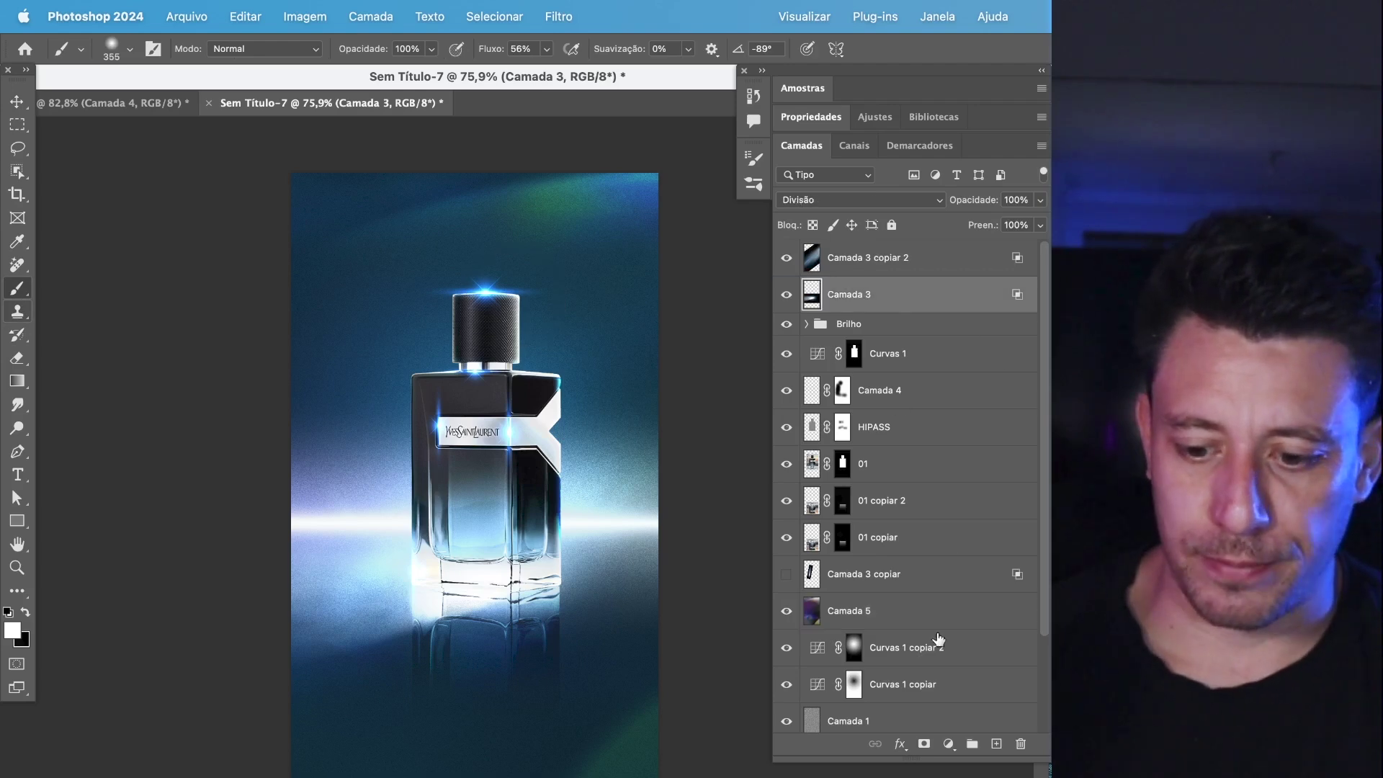
key(ctrl+shift+alt+n)
click(787, 647)
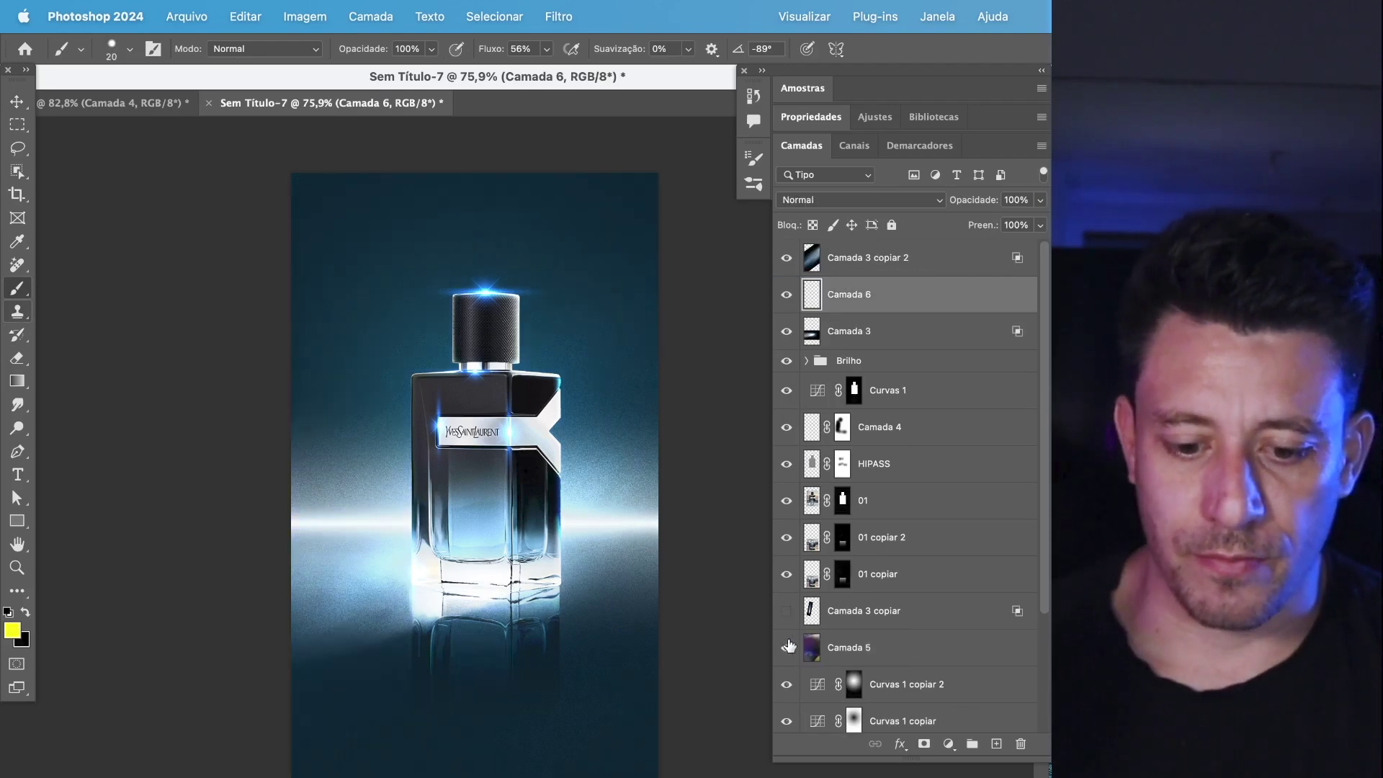
click(786, 647)
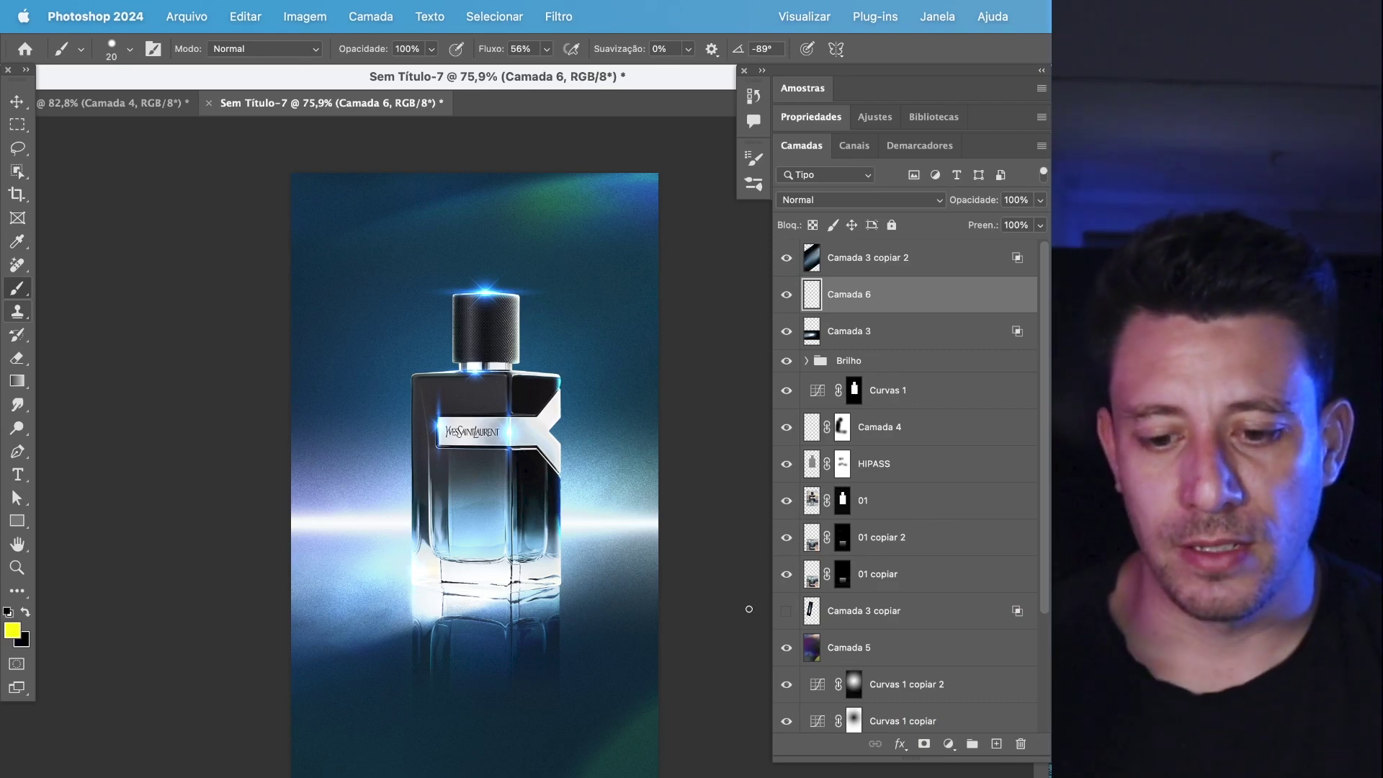
click(786, 647)
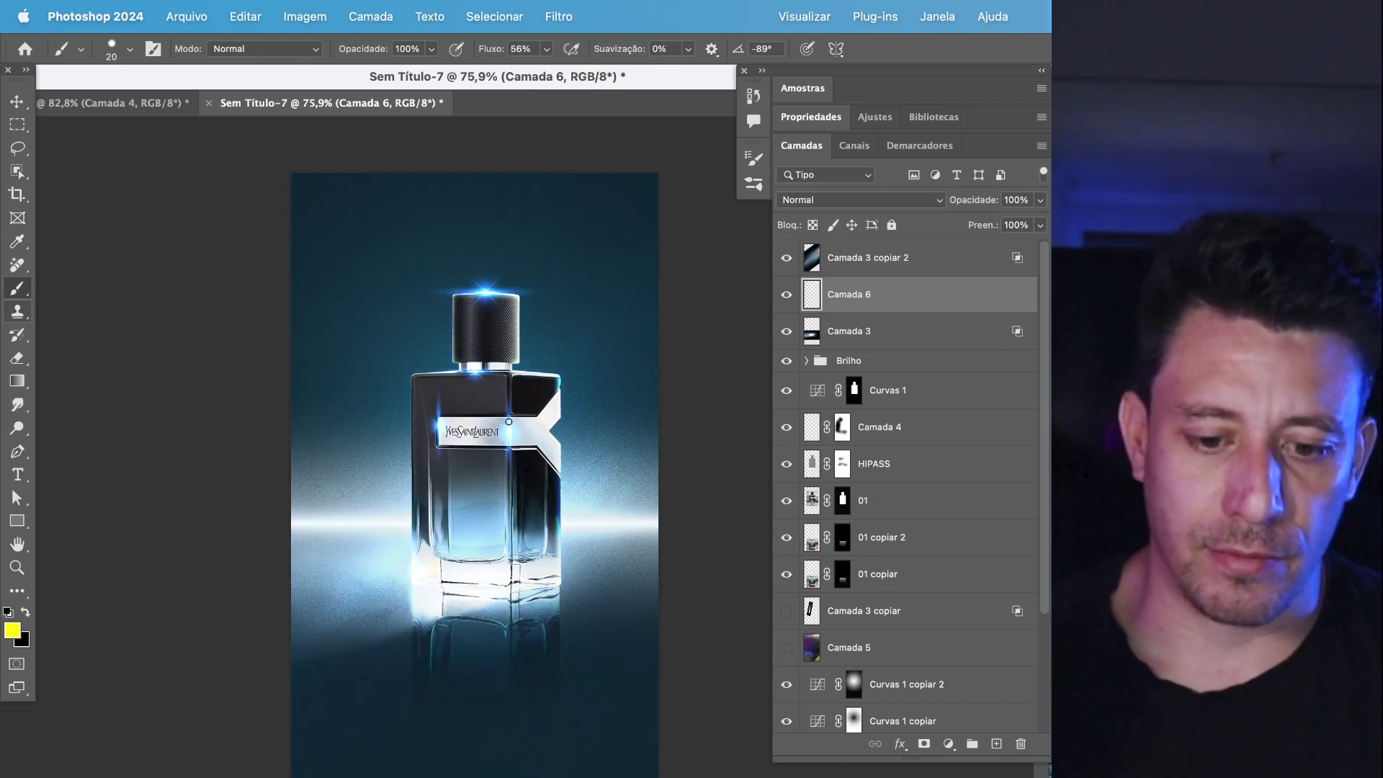
- Mark the coloured light areas around the bottle with yellow brush strokes on Camada 6, and hide that layer
drag(533, 502, 533, 484)
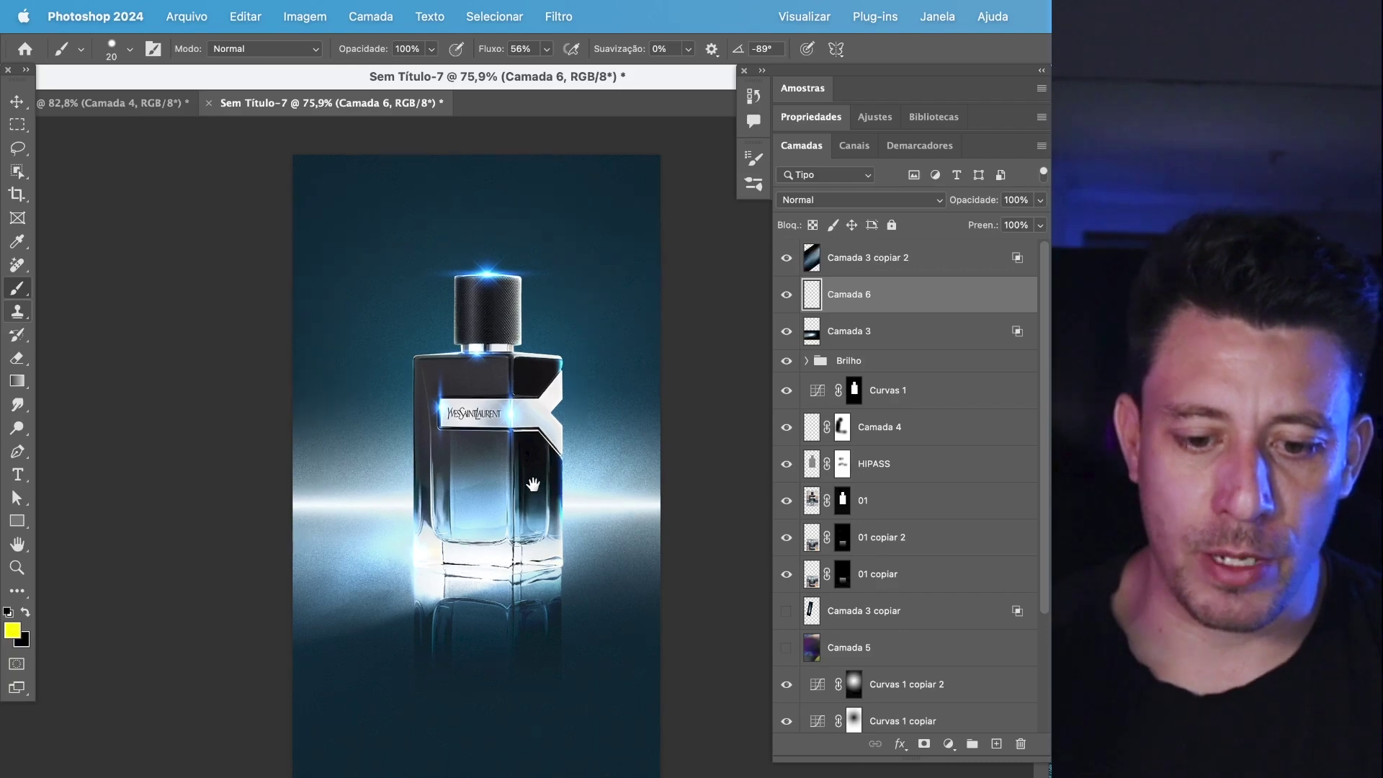
click(786, 648)
mouse_move(657, 654)
mouse_down()
mouse_move(558, 776)
mouse_move(648, 684)
mouse_move(594, 762)
mouse_move(657, 770)
mouse_up()
mouse_move(559, 178)
mouse_down()
mouse_move(412, 244)
mouse_move(596, 196)
mouse_move(564, 220)
mouse_up()
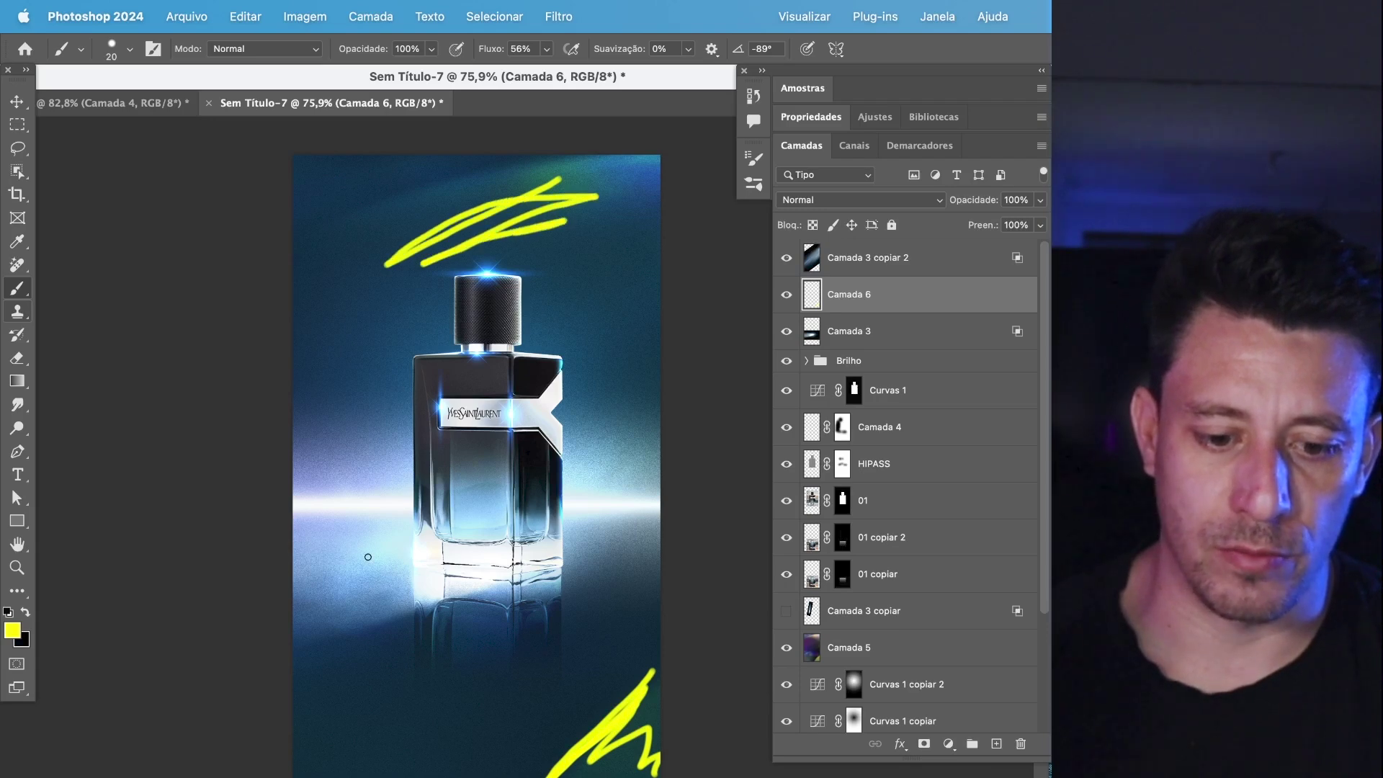
drag(342, 551, 373, 518)
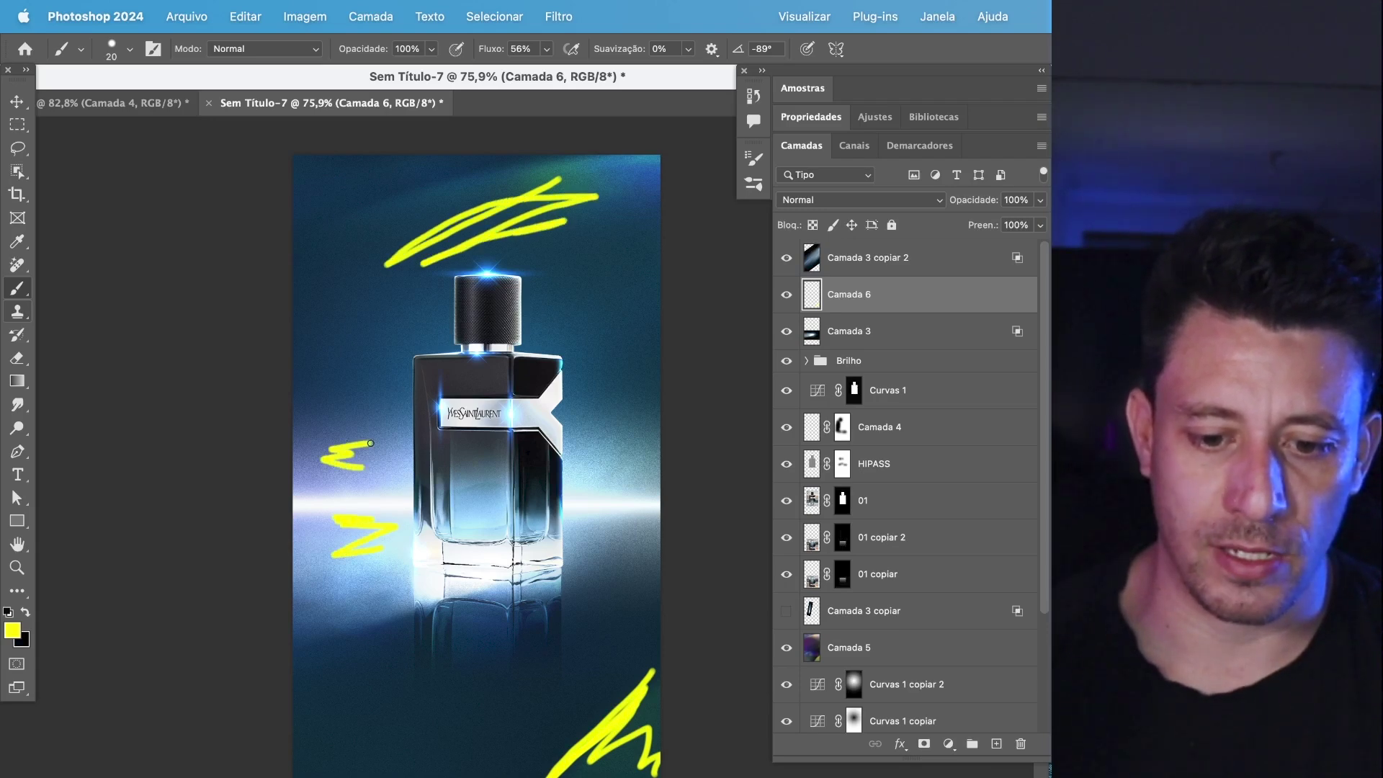
drag(616, 452, 559, 457)
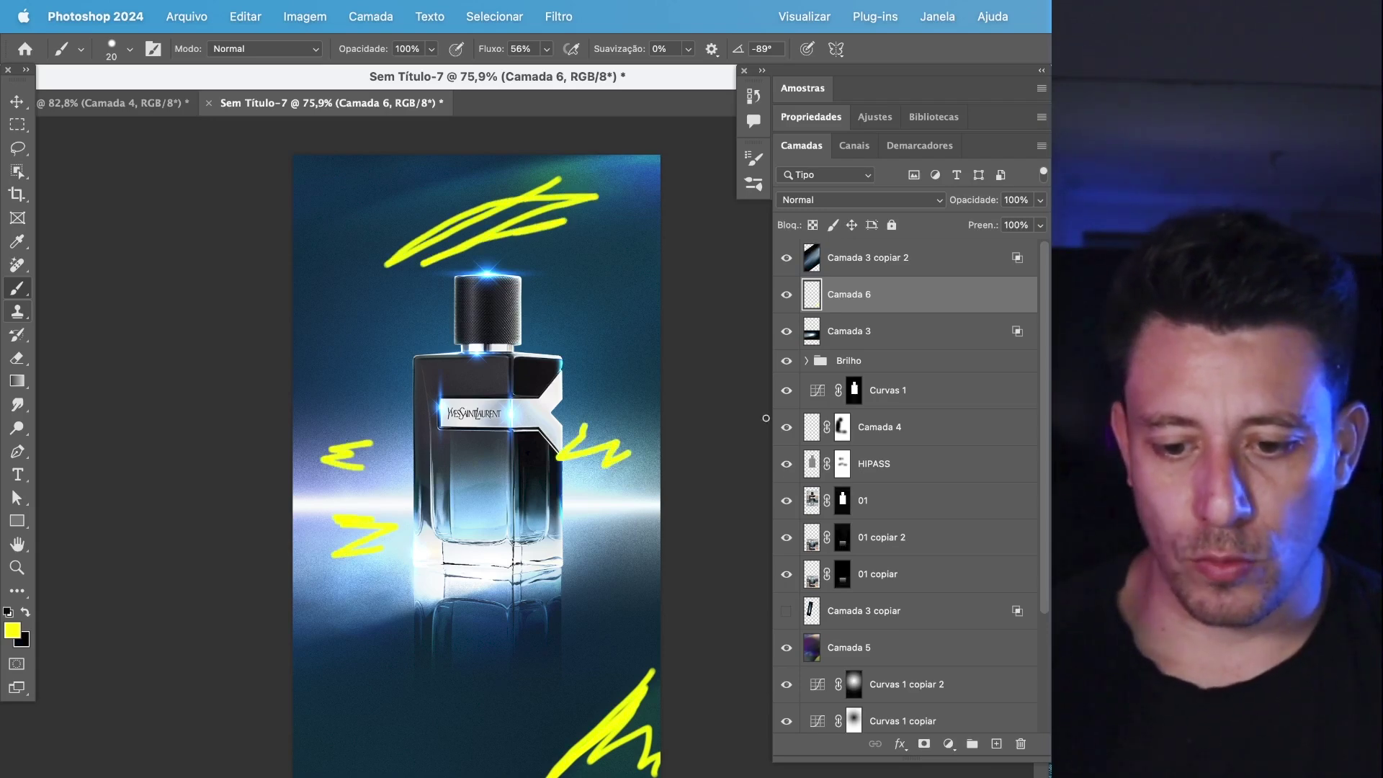
click(788, 298)
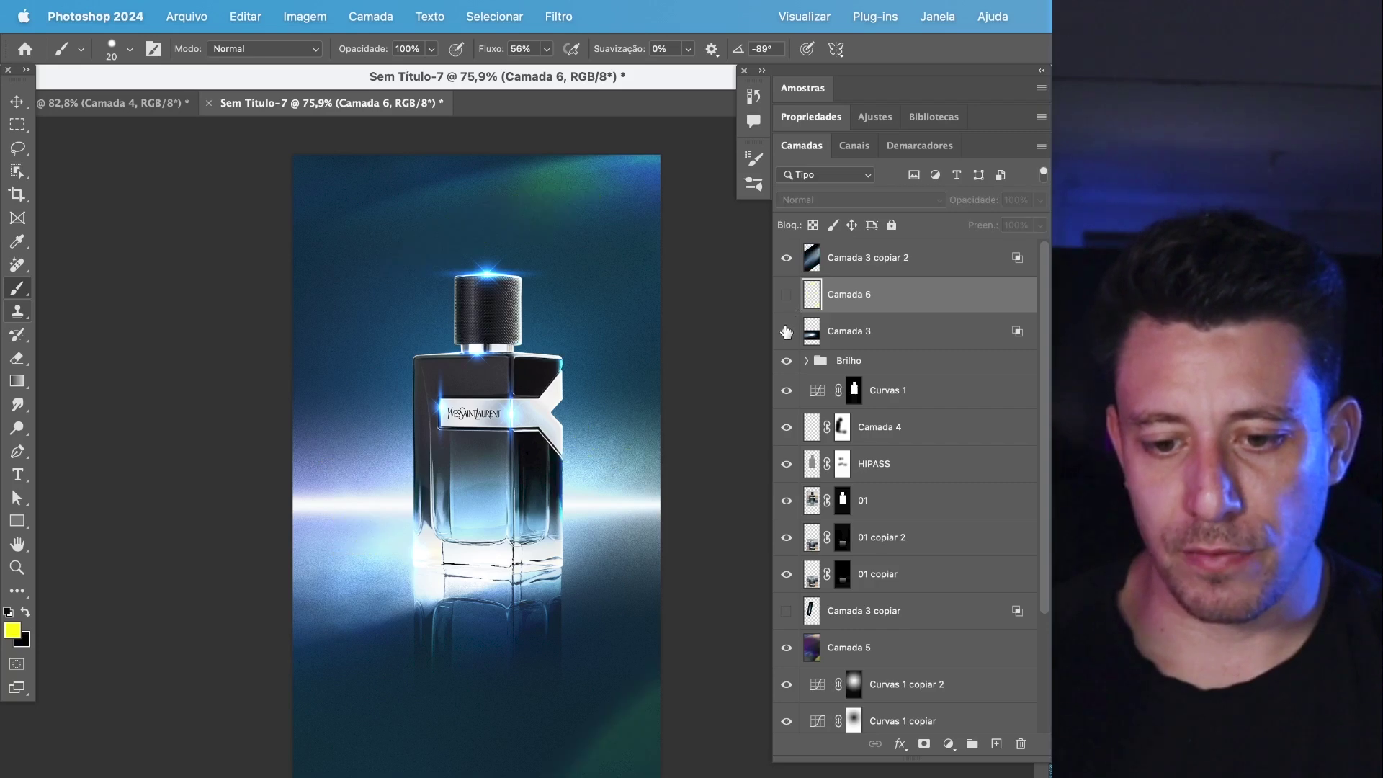
- Circle the glow beside the bottle on Camada 5, undo that stroke, and delete the annotation layer Camada 6
click(786, 655)
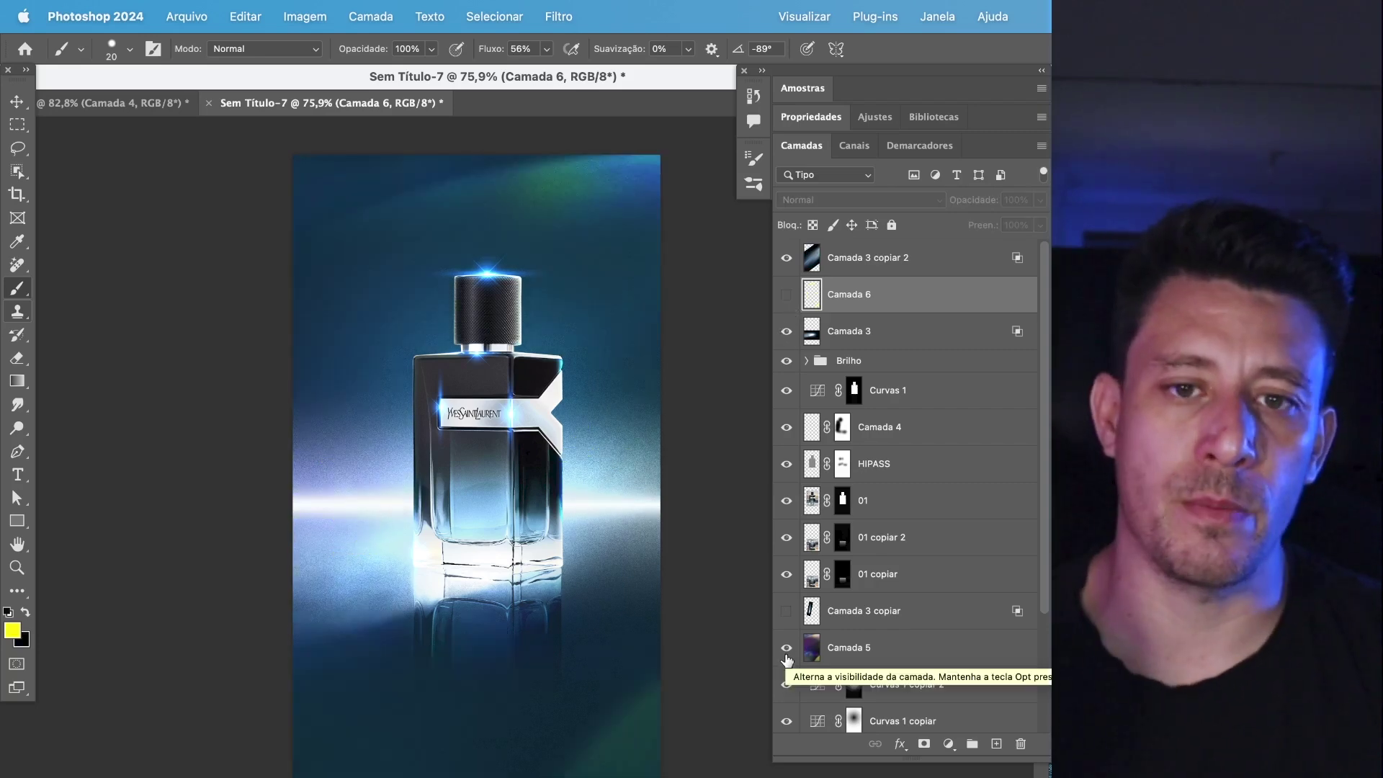
click(792, 651)
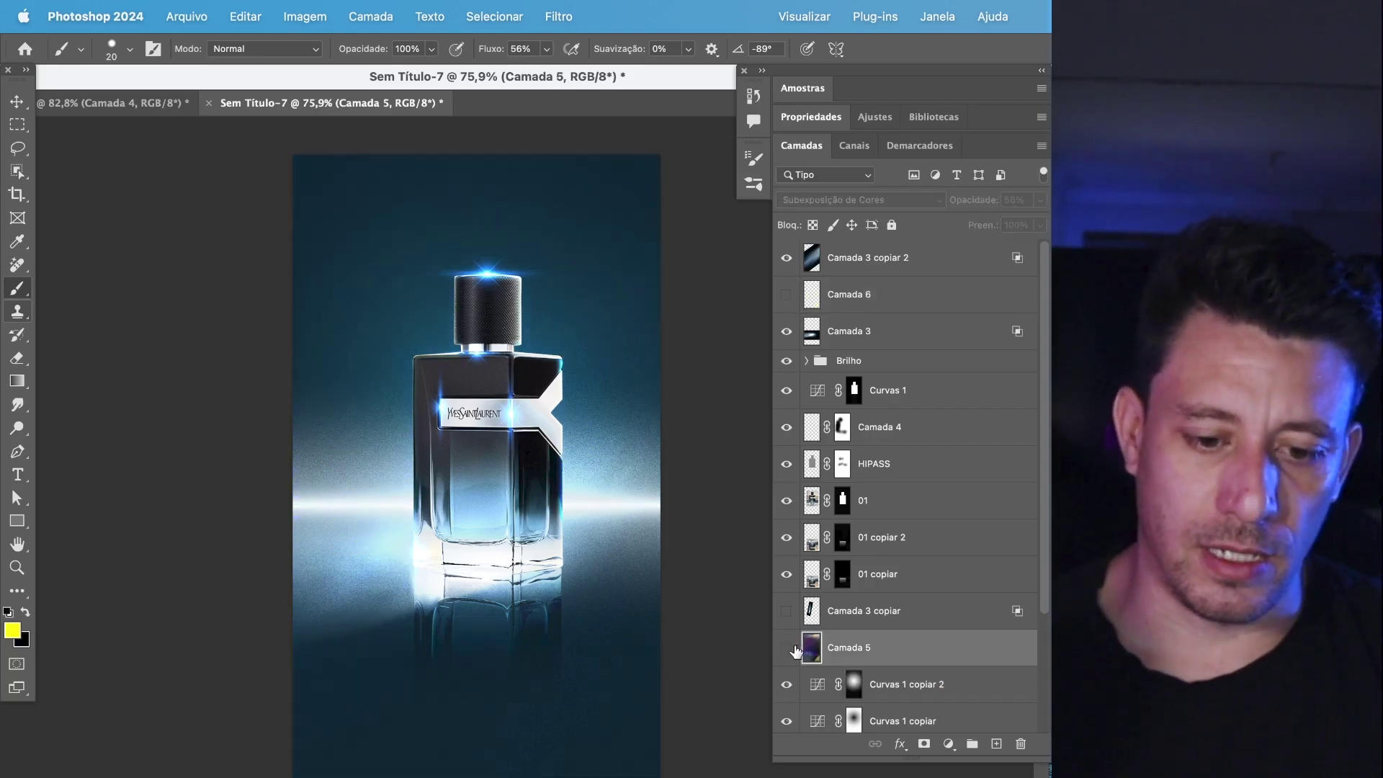
mouse_move(380, 448)
mouse_down()
mouse_move(323, 509)
mouse_move(342, 584)
mouse_move(319, 568)
mouse_move(304, 428)
mouse_move(393, 438)
mouse_up()
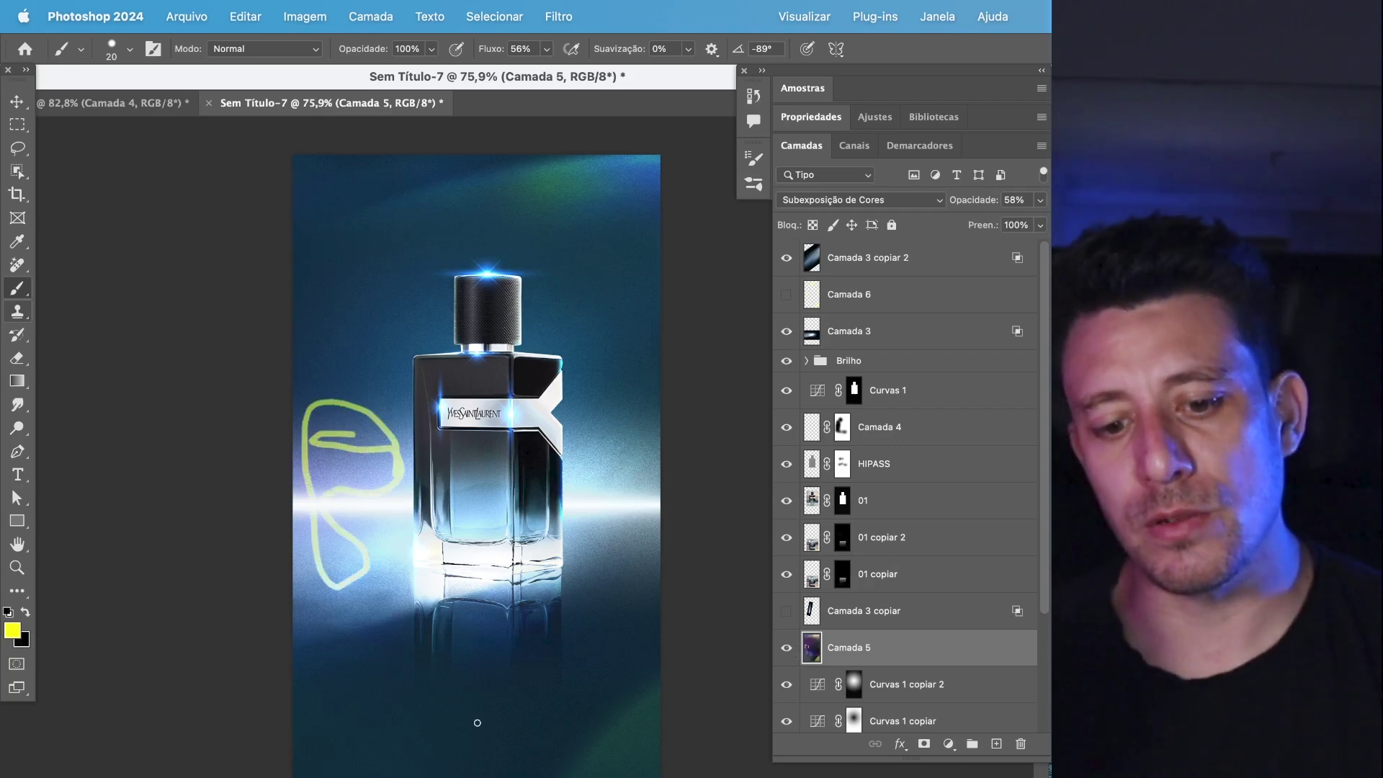
key(super+z)
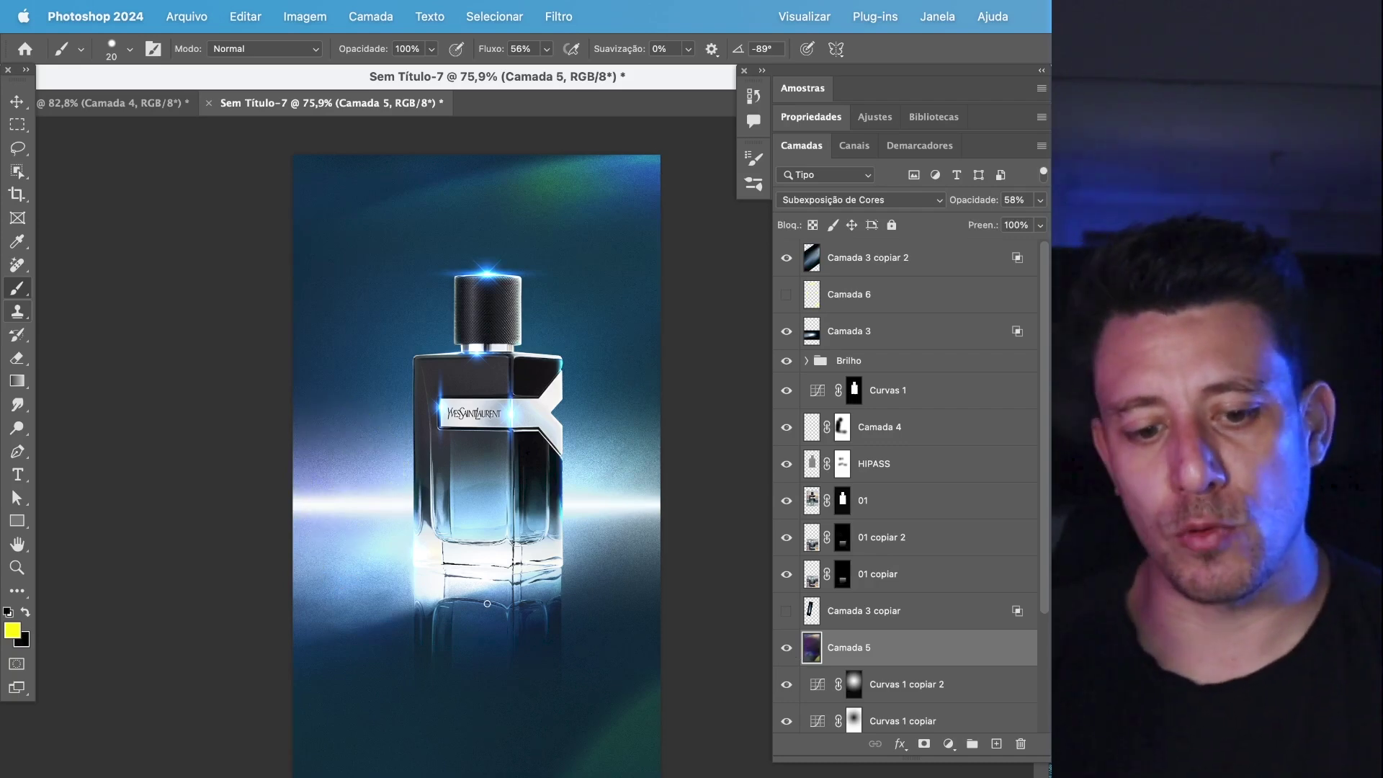
click(854, 612)
click(859, 297)
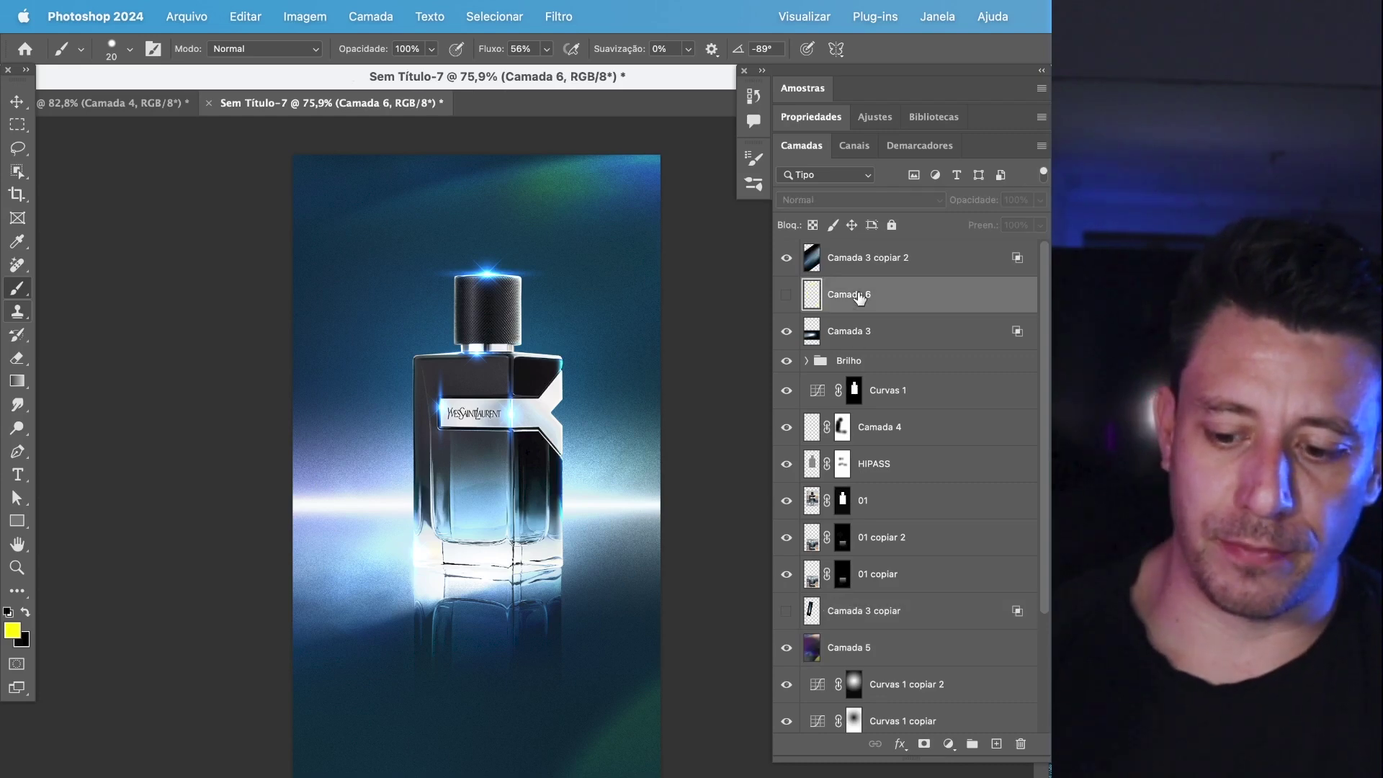
key(Delete)
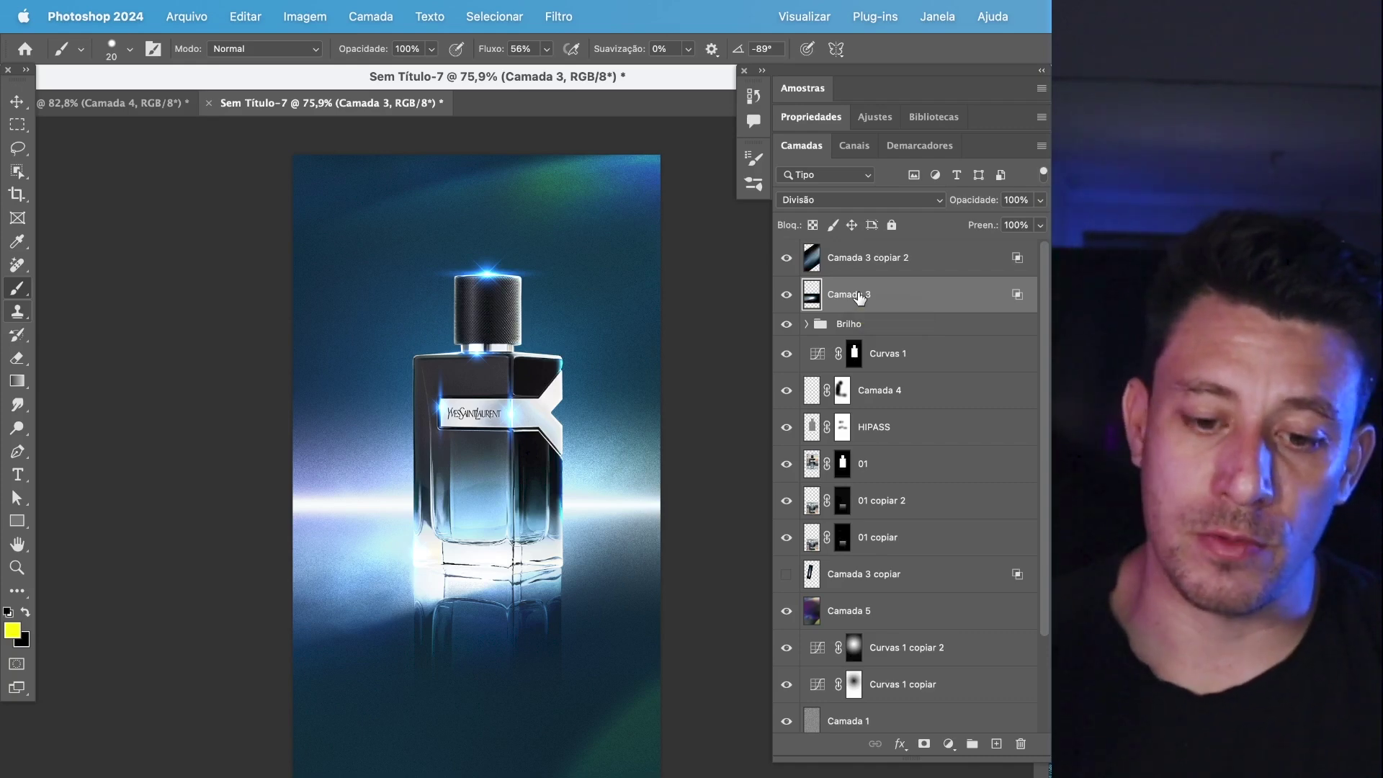
- Add a Pesquisa de cores adjustment above Camada 3 using the filmstock_50.3dl 3DLUT, and toggle its visibility to compare
click(860, 298)
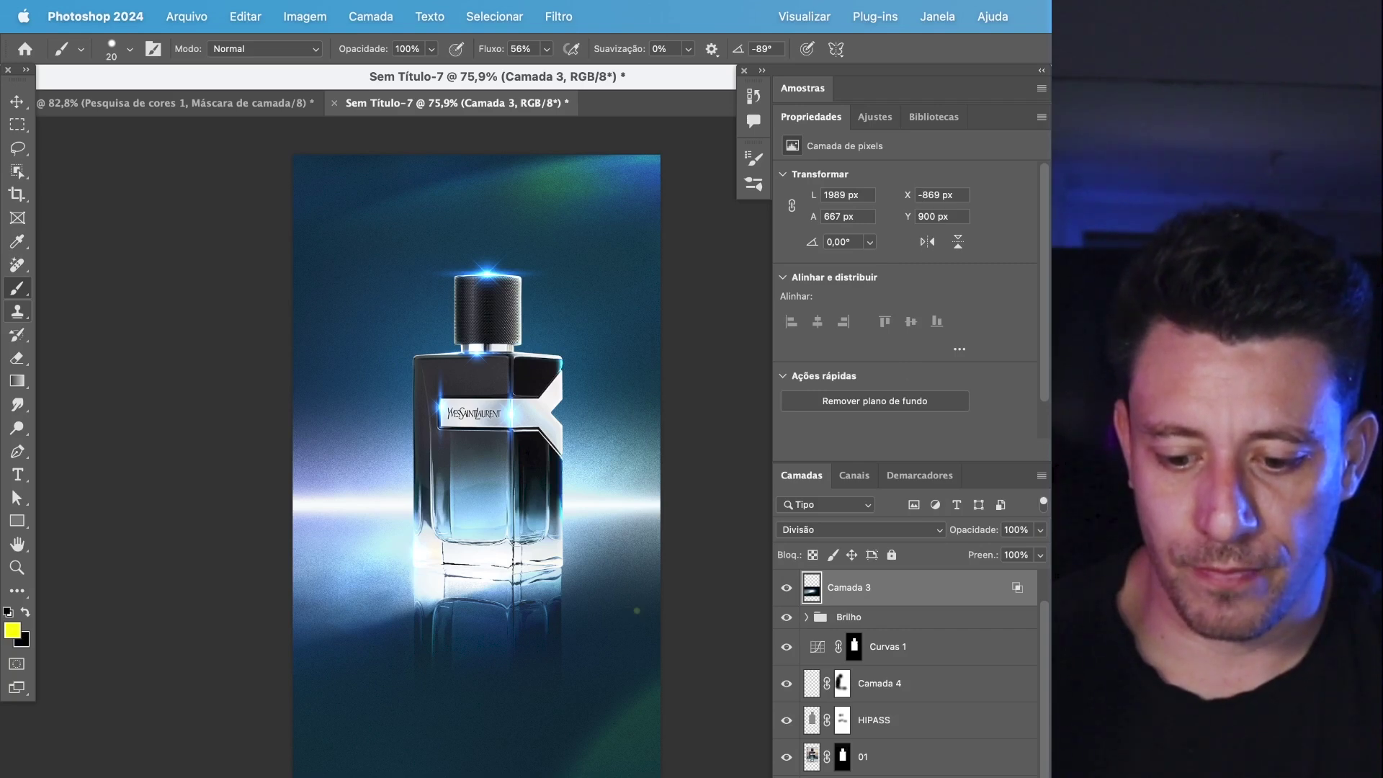
click(949, 743)
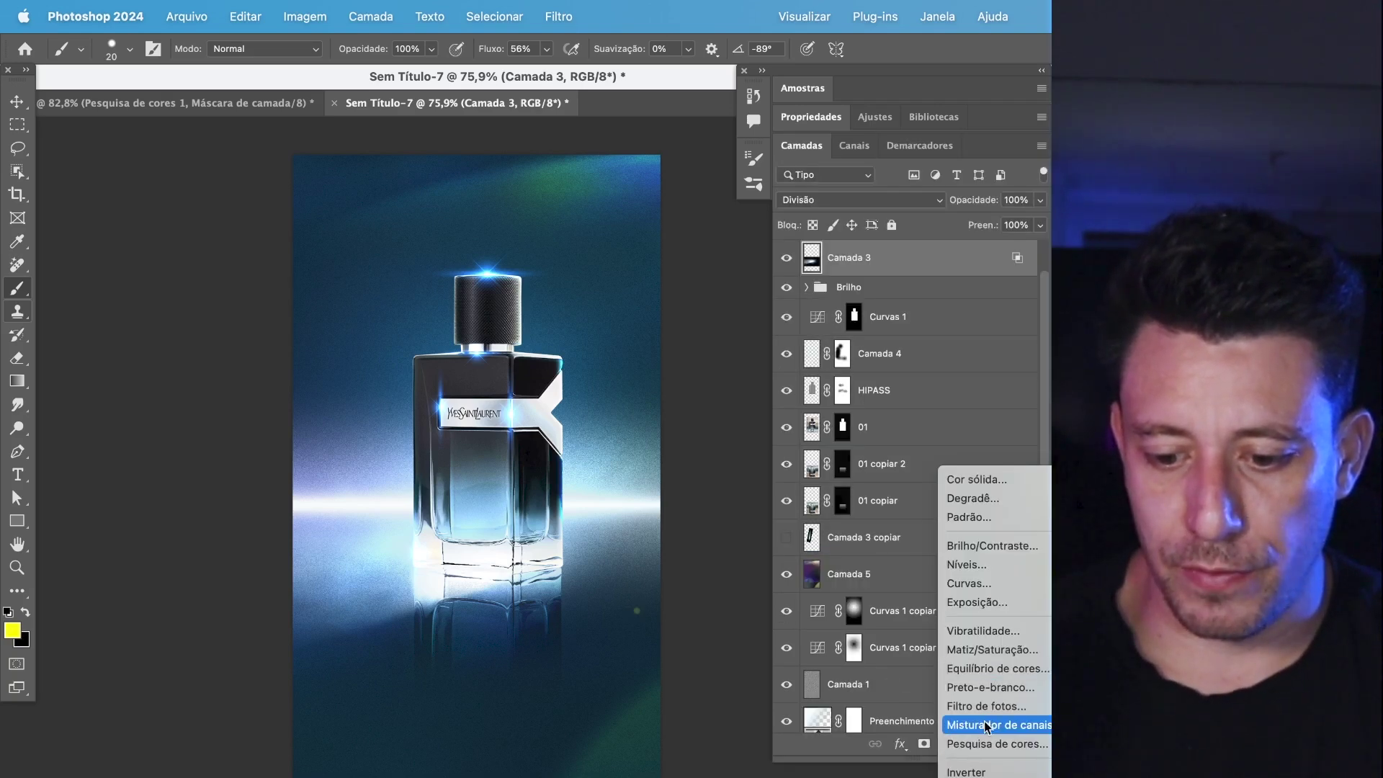
click(997, 746)
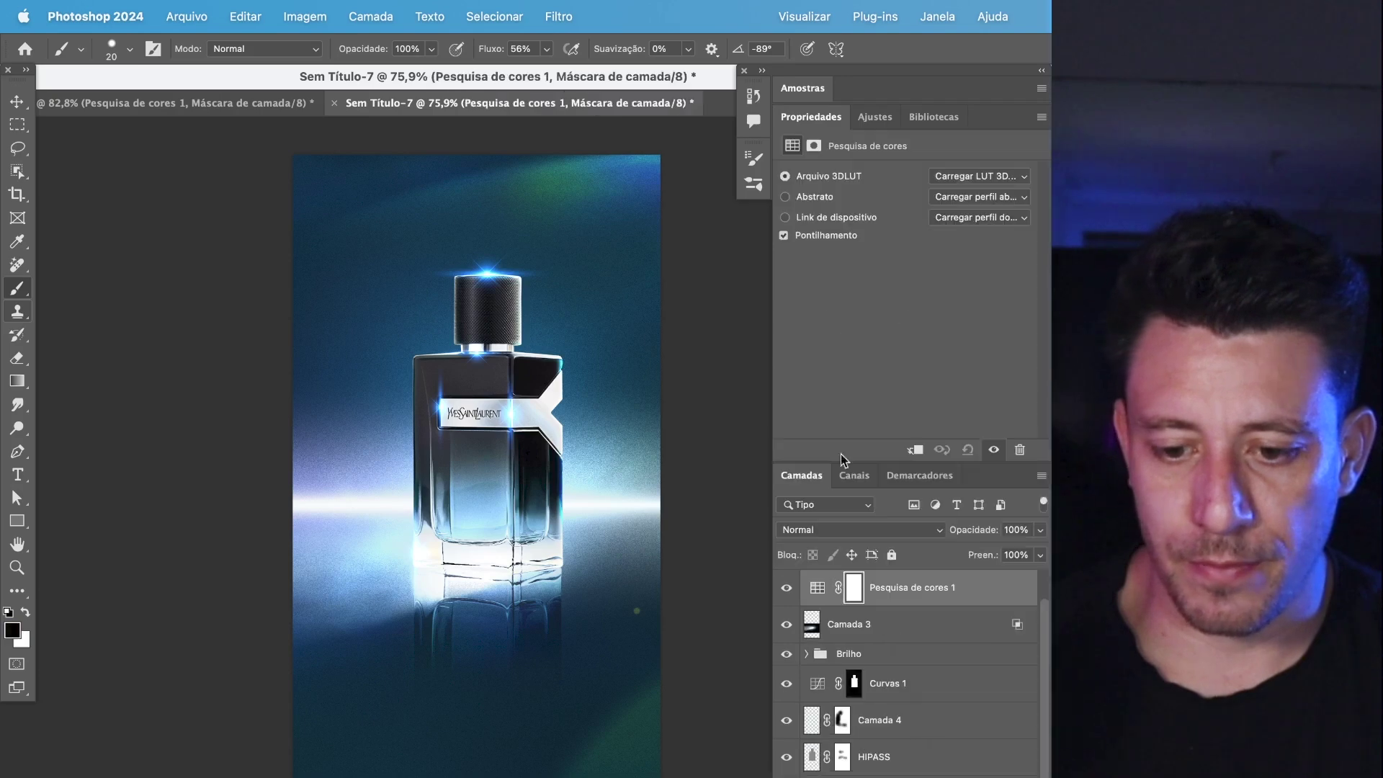
click(972, 182)
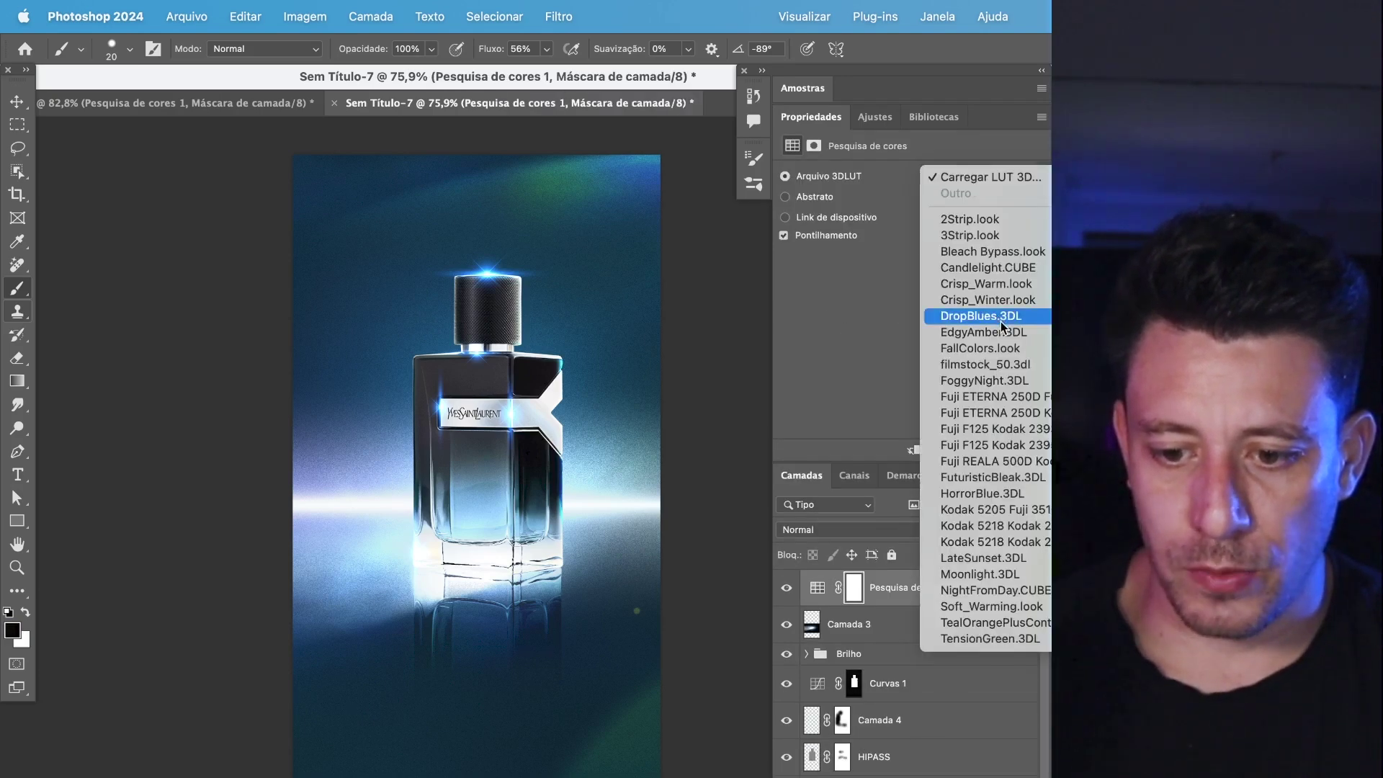
click(962, 367)
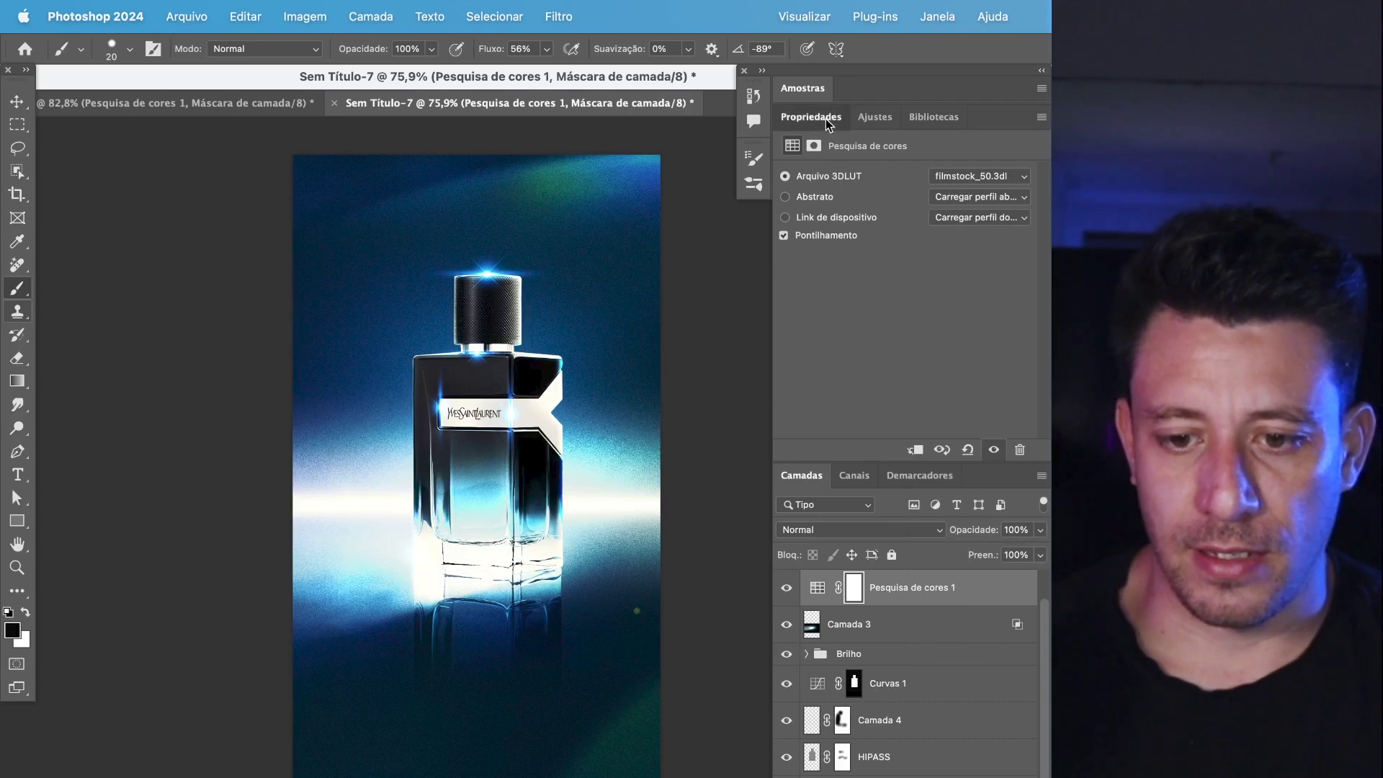
click(812, 117)
click(787, 265)
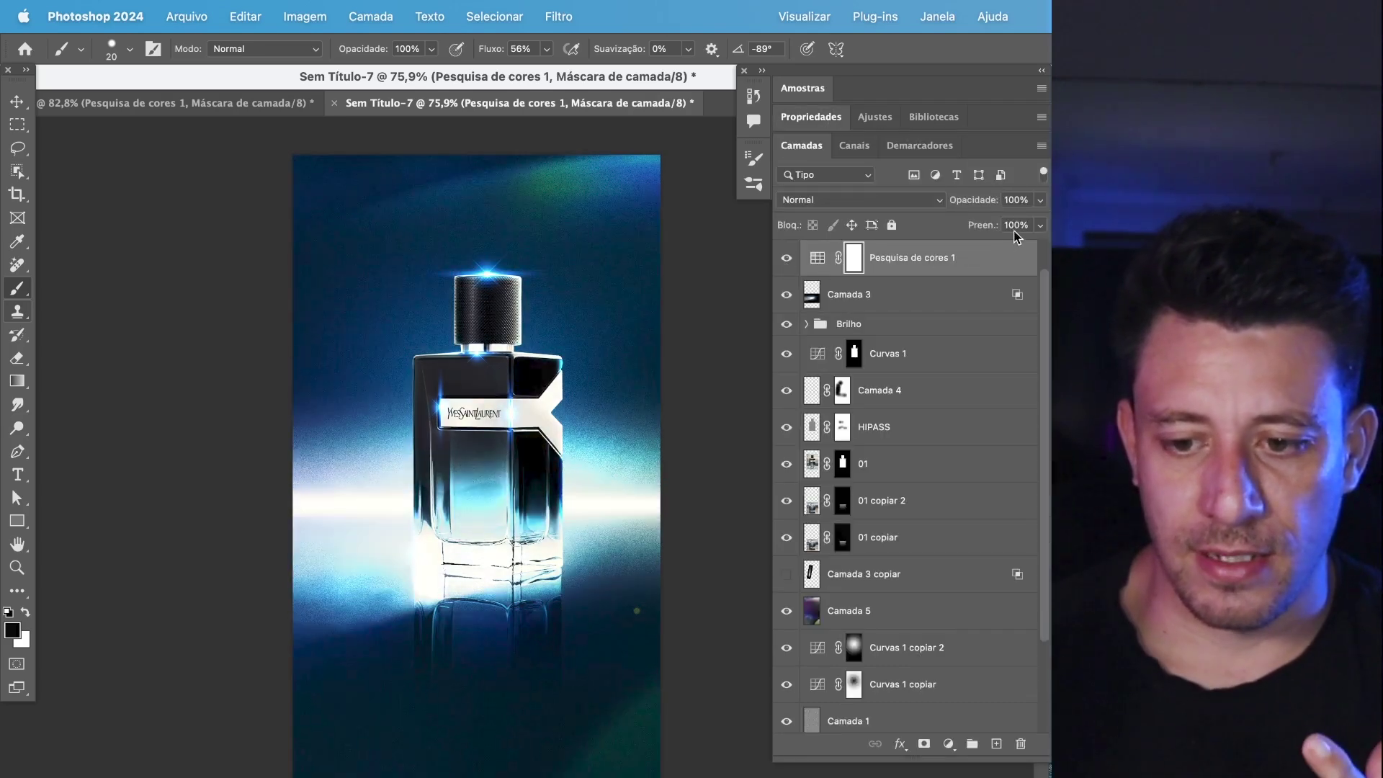
- Reduce the fill of Pesquisa de cores 1 to 33%, and compare the grading by toggling the layer's visibility
click(1040, 226)
drag(998, 245, 988, 244)
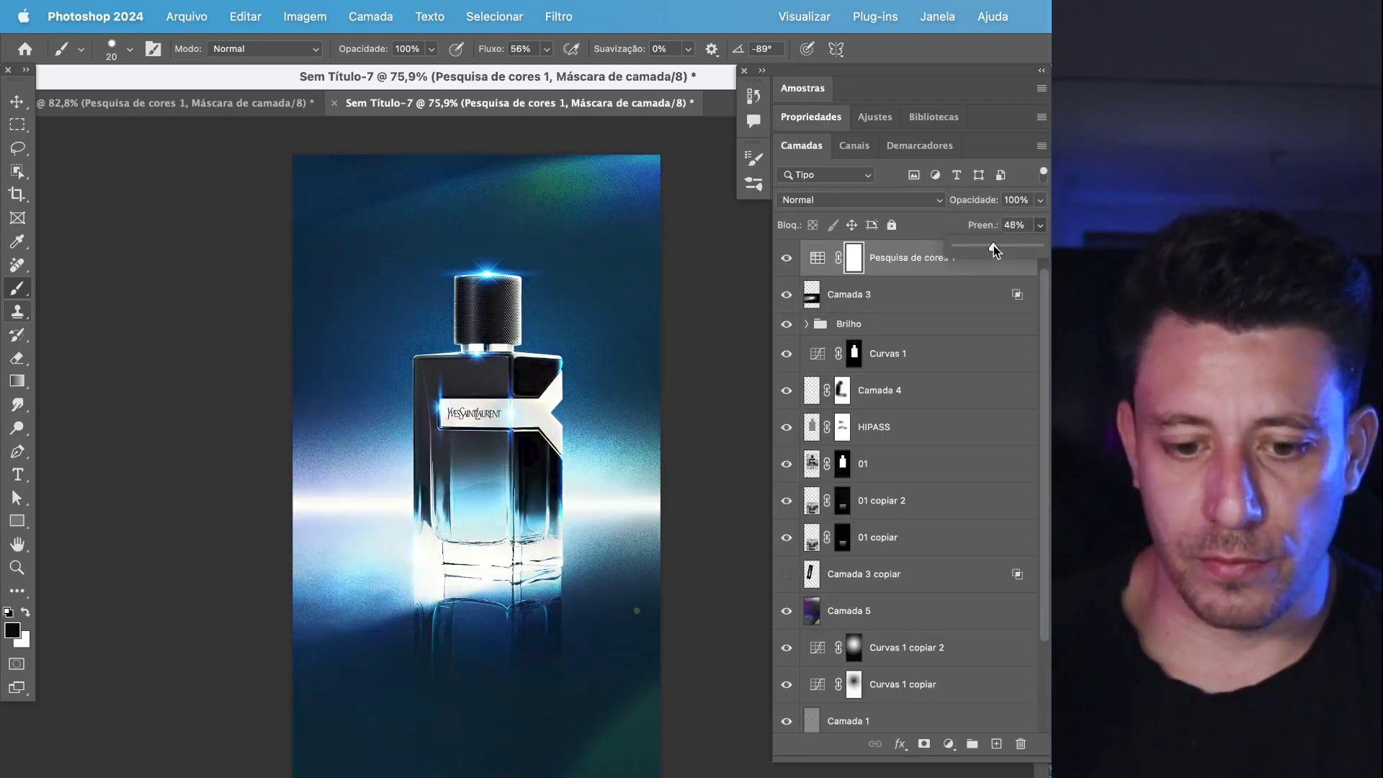
click(791, 266)
click(790, 263)
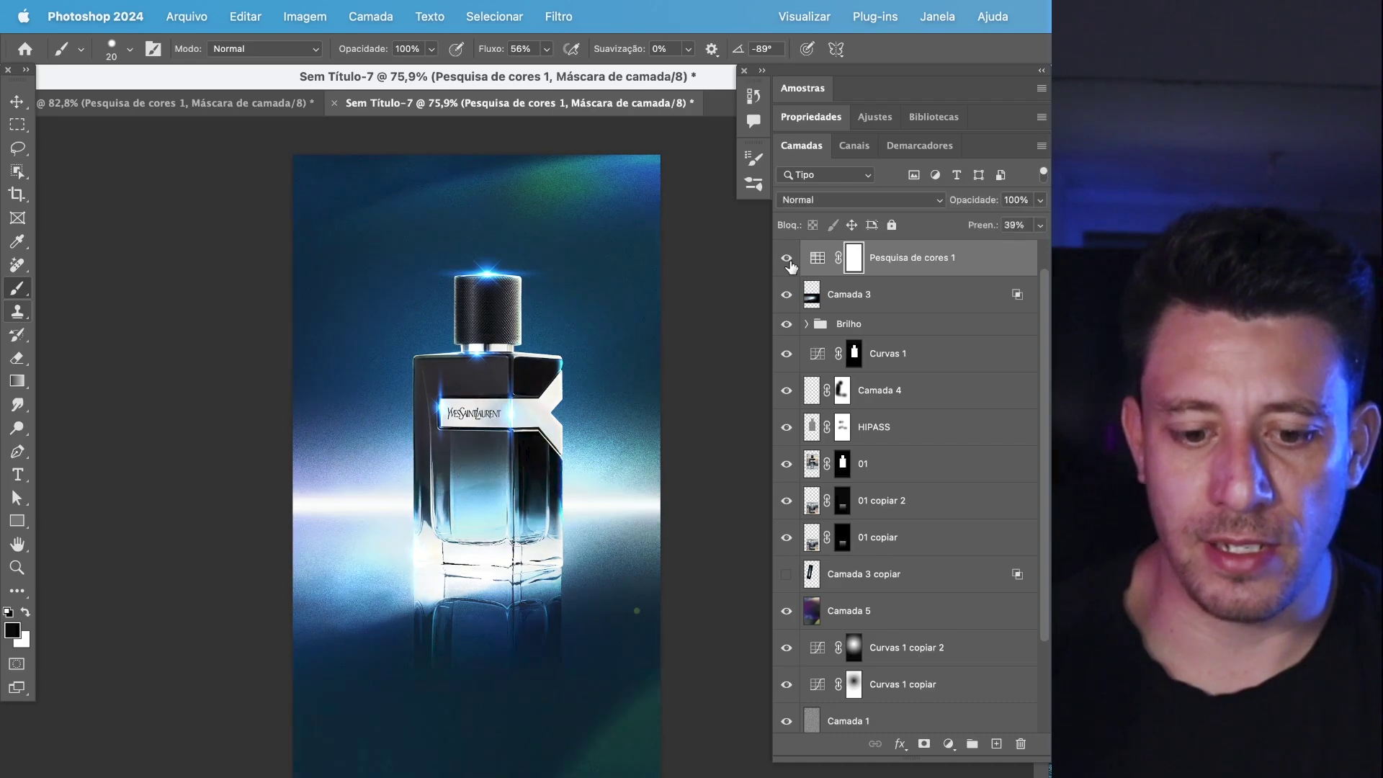
click(1037, 225)
drag(988, 245, 982, 245)
click(818, 257)
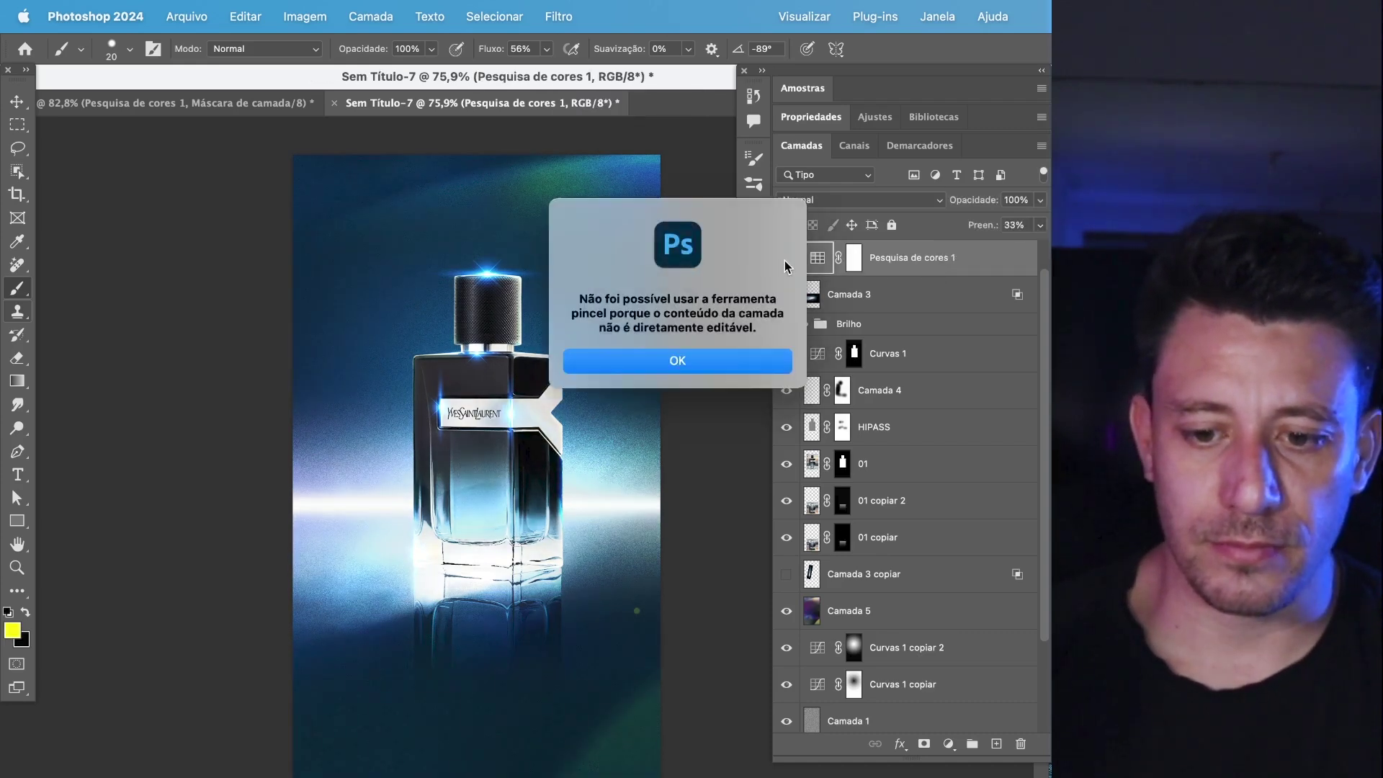
click(732, 359)
click(788, 260)
click(789, 260)
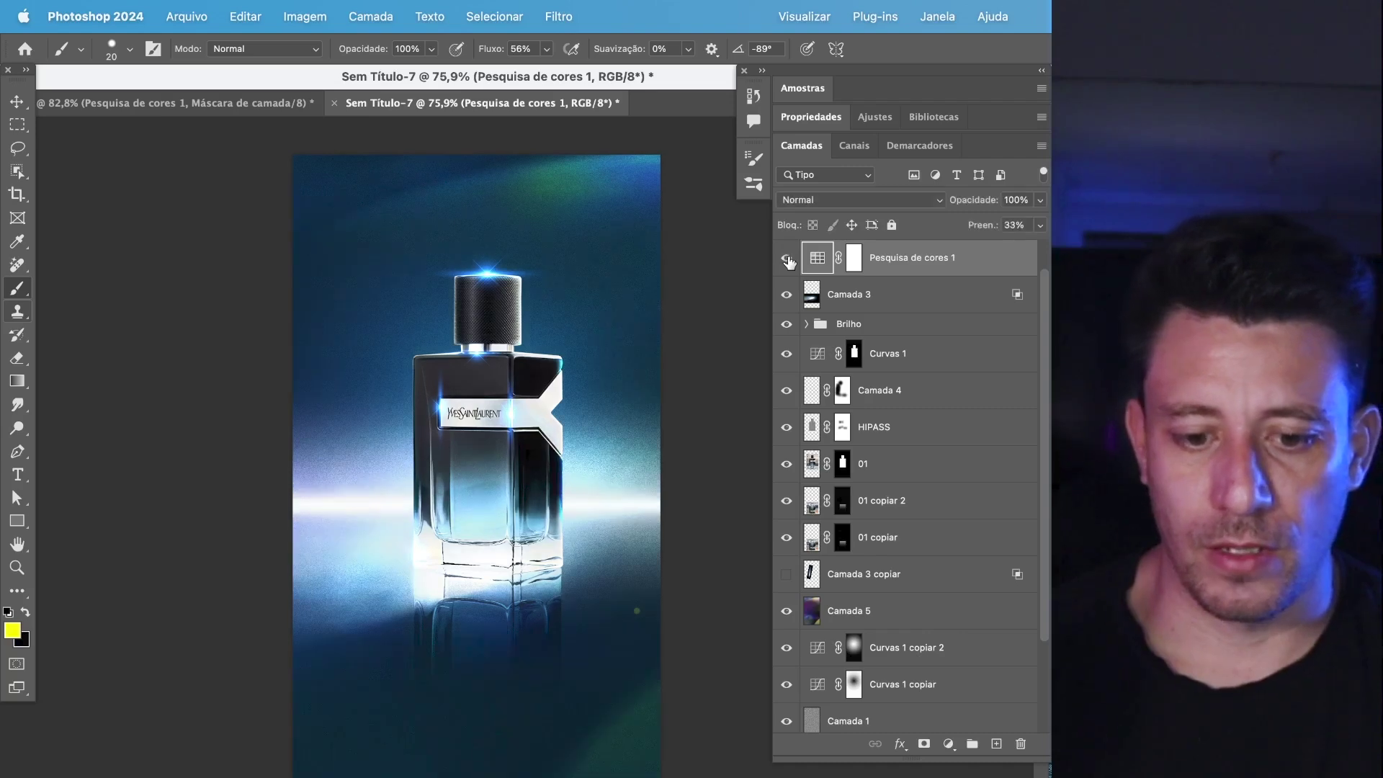
- Toggle Pesquisa de cores 1 off and on to recheck its effect on the composition
click(788, 260)
click(788, 260)
scroll(795, 394, up, 1)
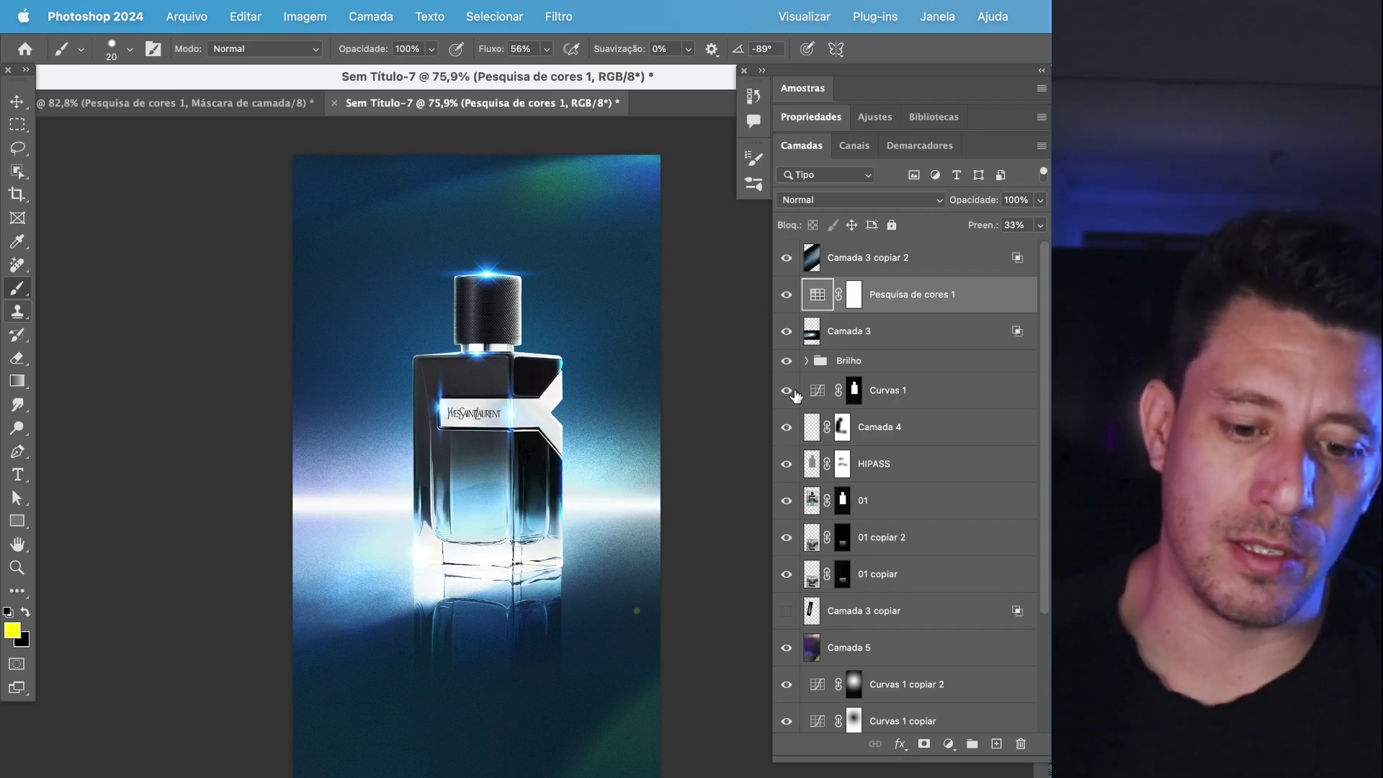
- Identify the layers behind the bottle's glows and light streak, and toggle Curvas 1 to see its effect
key(v)
super+click(472, 298)
super+click(568, 354)
super+click(590, 506)
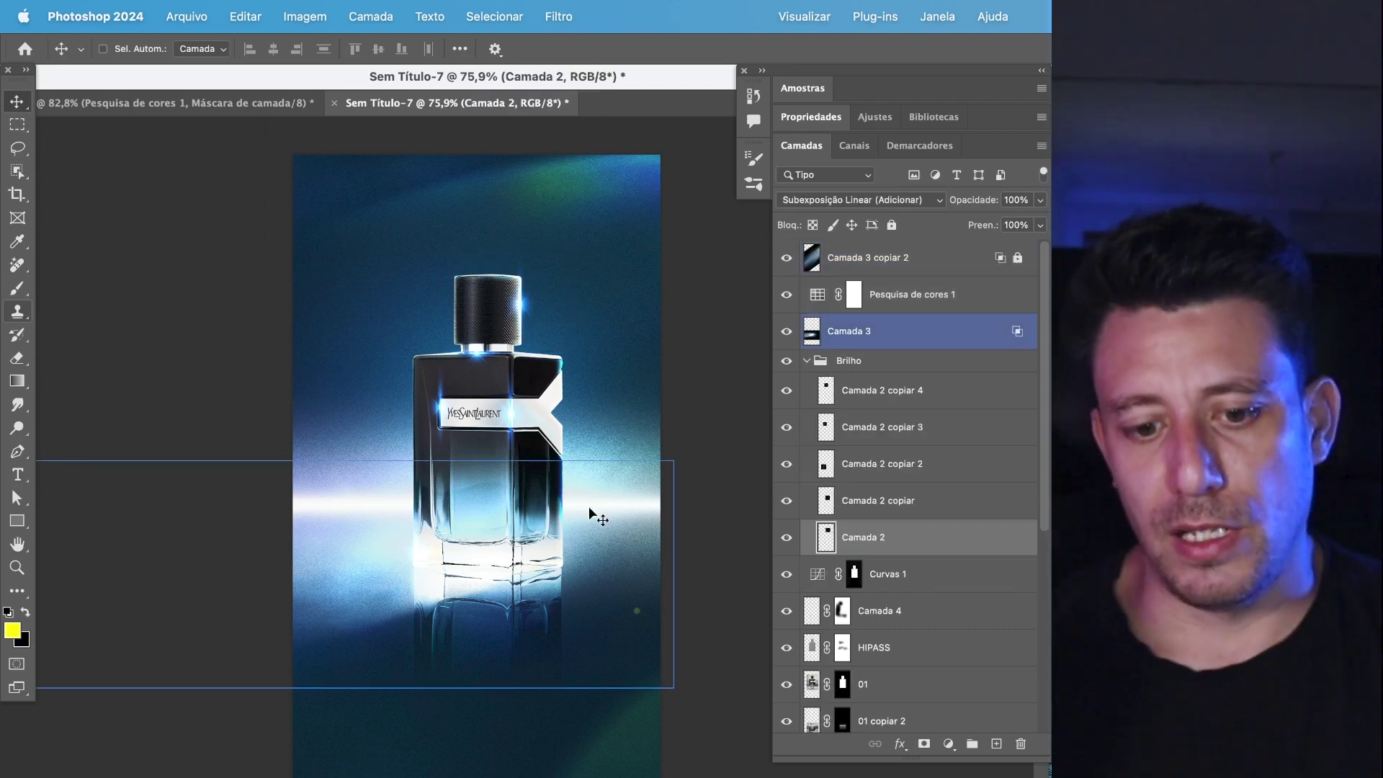
click(805, 611)
click(805, 583)
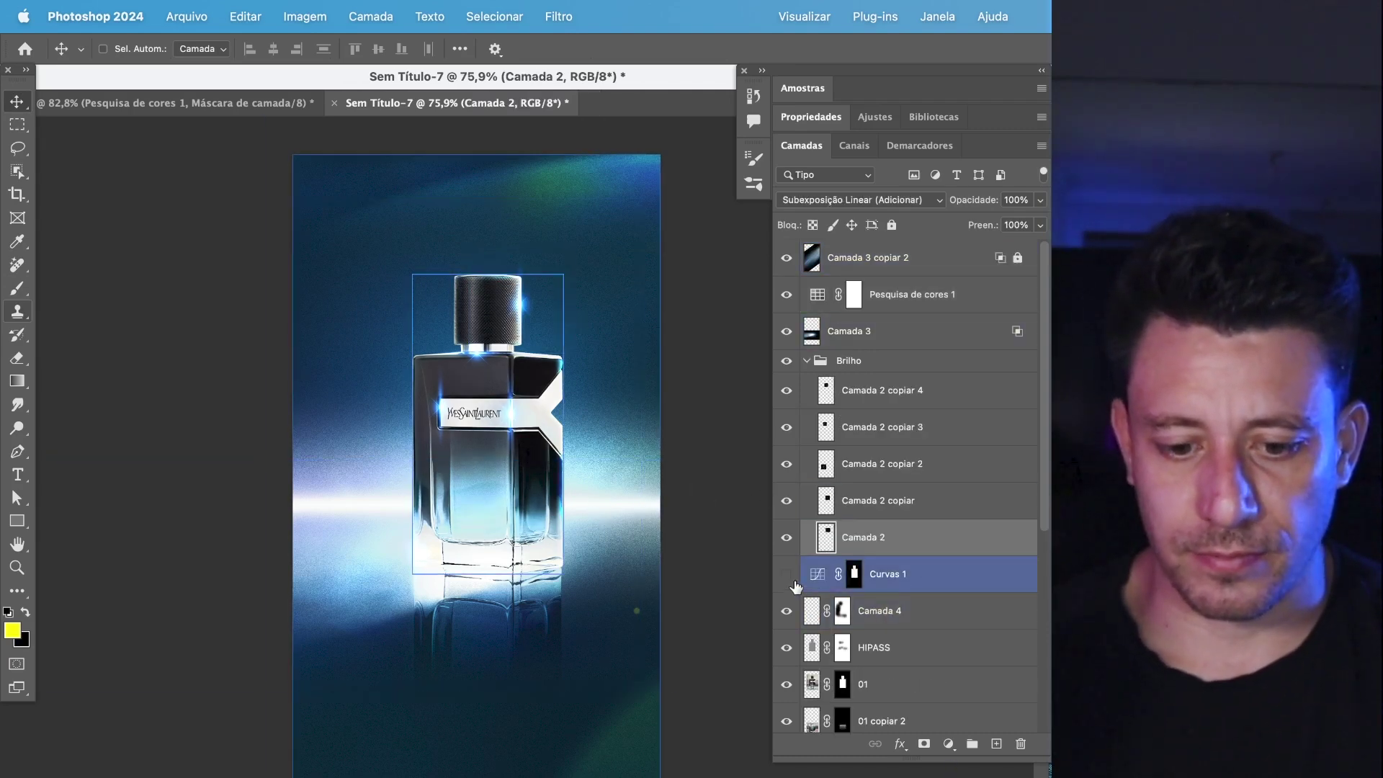
- Paint on the Curvas 1 mask over the bottle's base with a black 484 px brush at 0% hardness to soften the brightening
click(855, 574)
key(b)
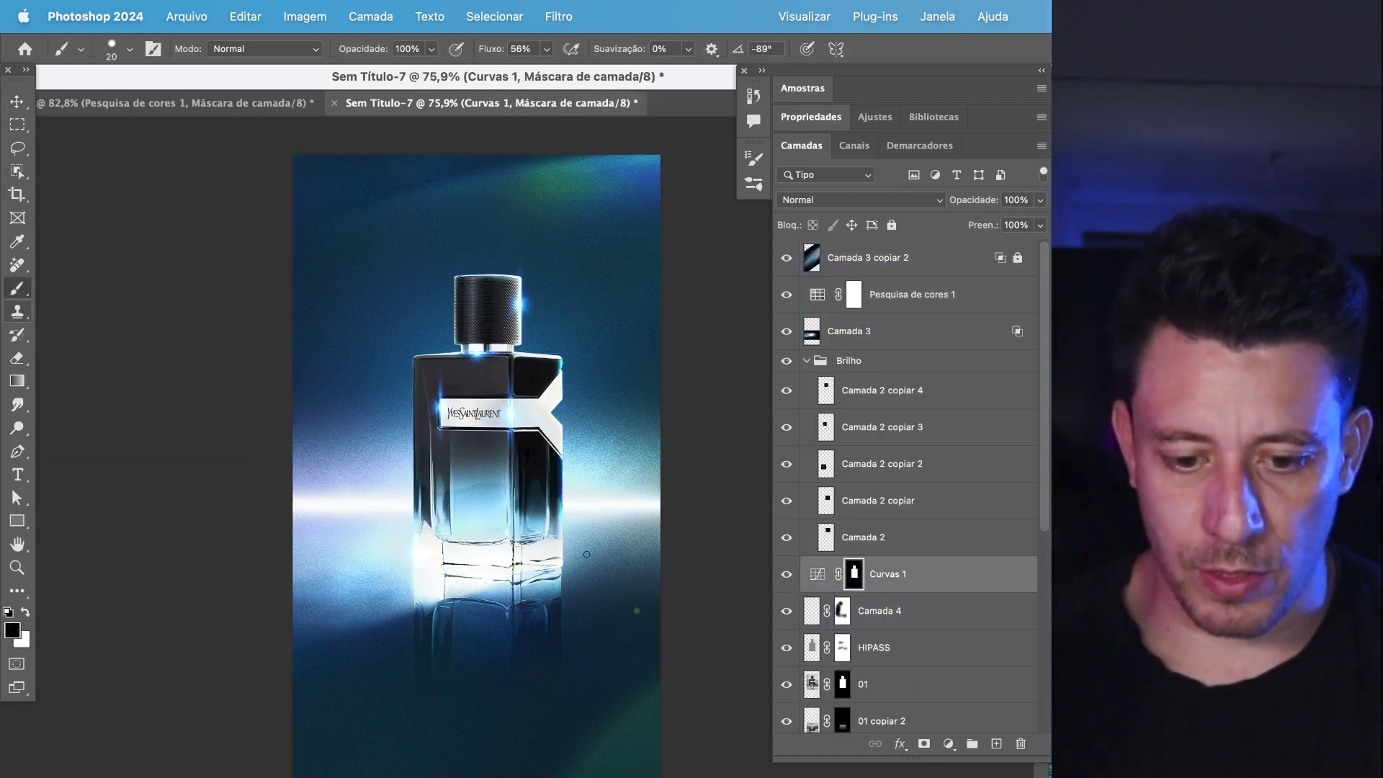
key(d)
key(x)
click(129, 48)
click(193, 106)
click(101, 145)
click(213, 105)
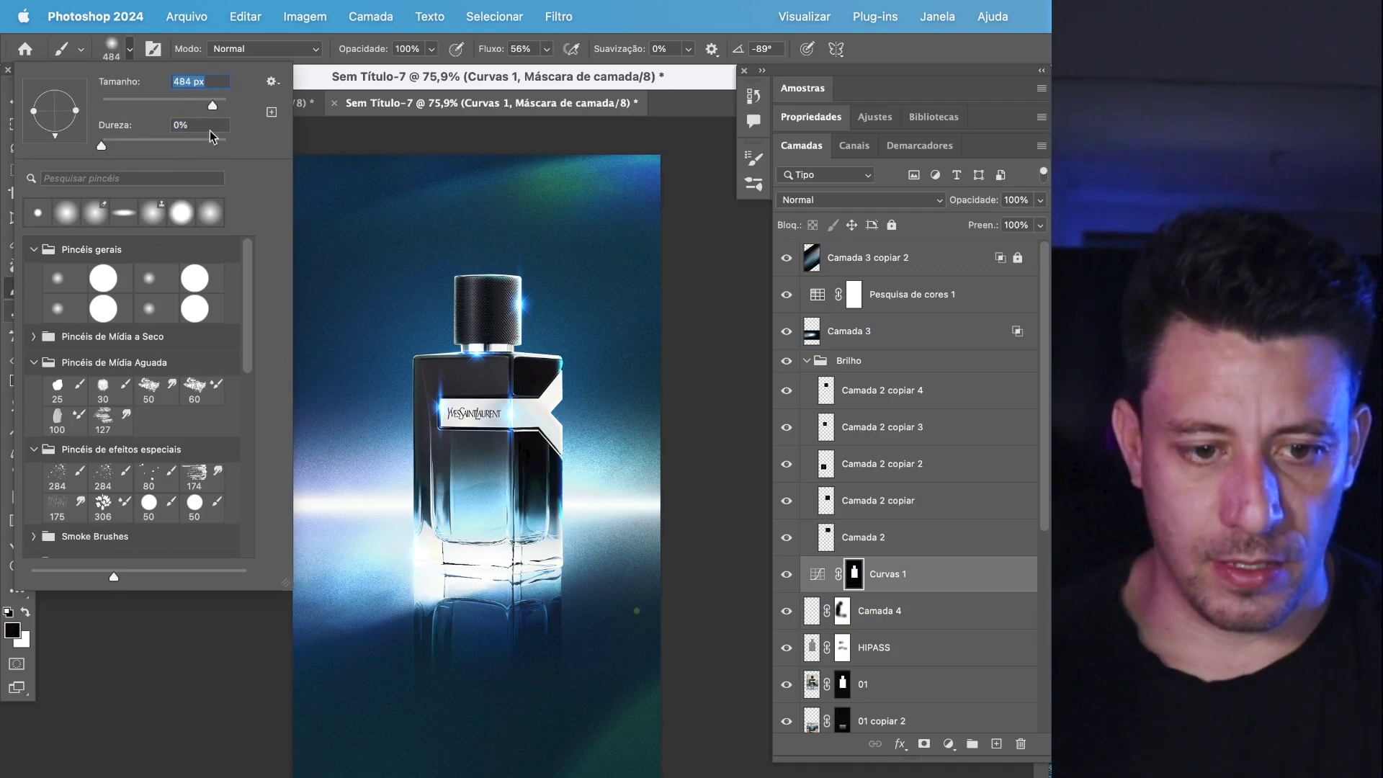
click(468, 551)
key(x)
key(x)
mouse_move(458, 570)
mouse_down()
mouse_move(499, 546)
mouse_move(468, 551)
mouse_up()
- Toggle the visibility of layers 01 and Camada 3 to check what each contributes
scroll(888, 621, down, 3)
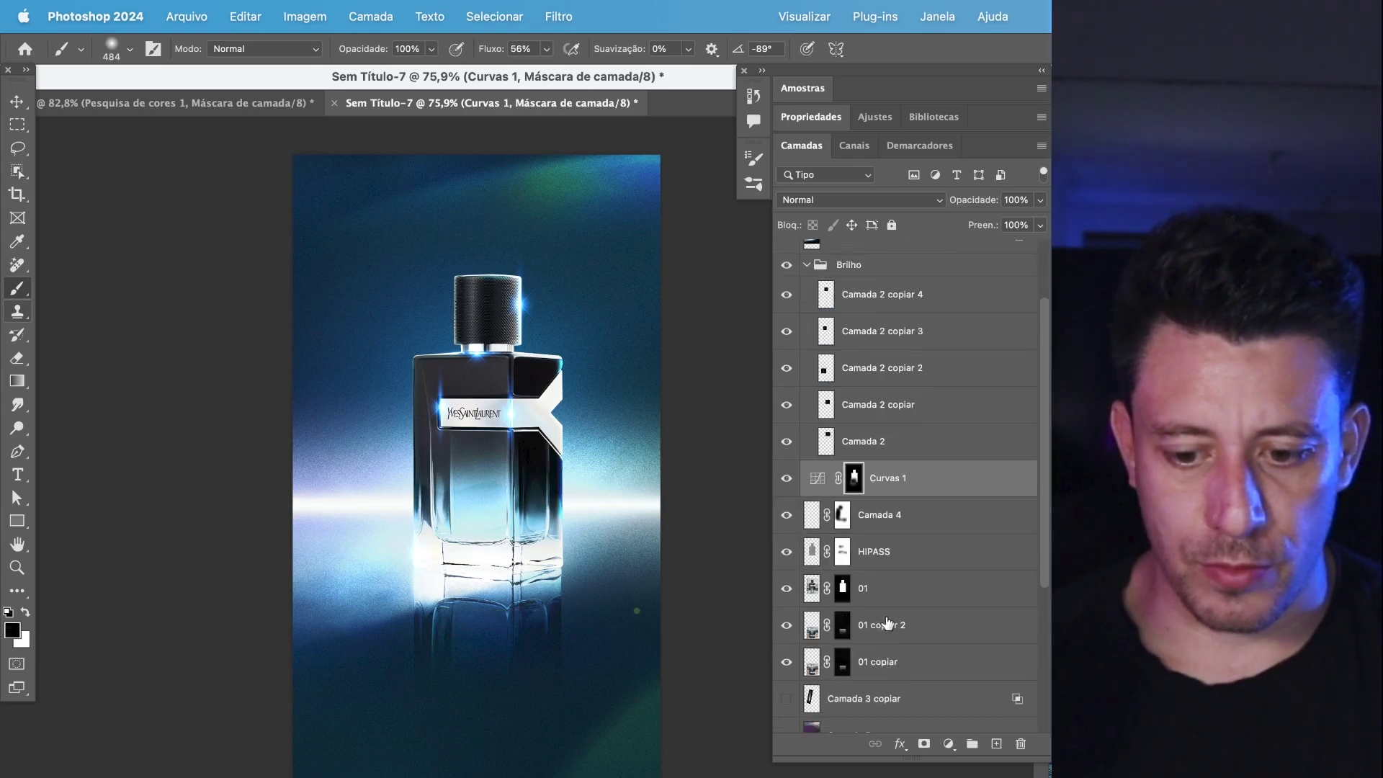
click(786, 588)
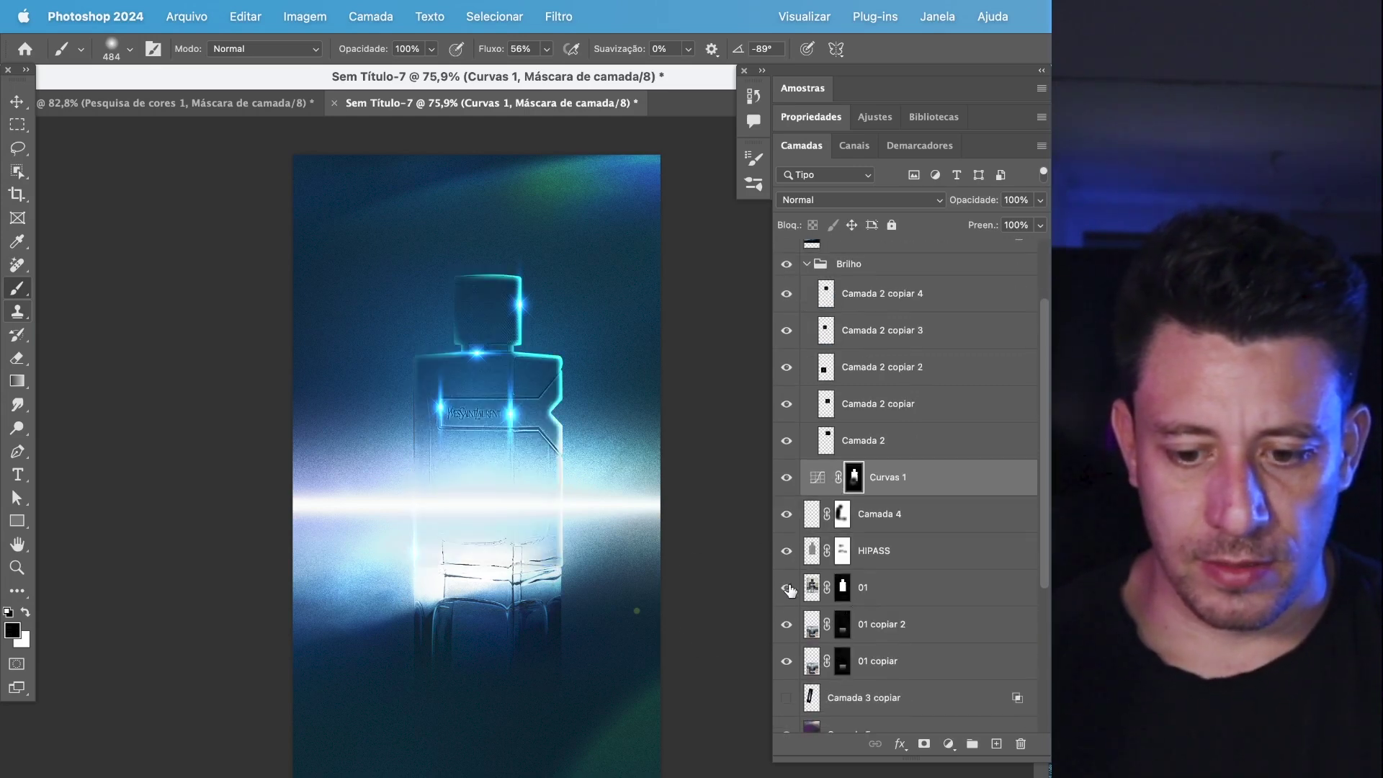
click(786, 588)
scroll(839, 669, down, 1)
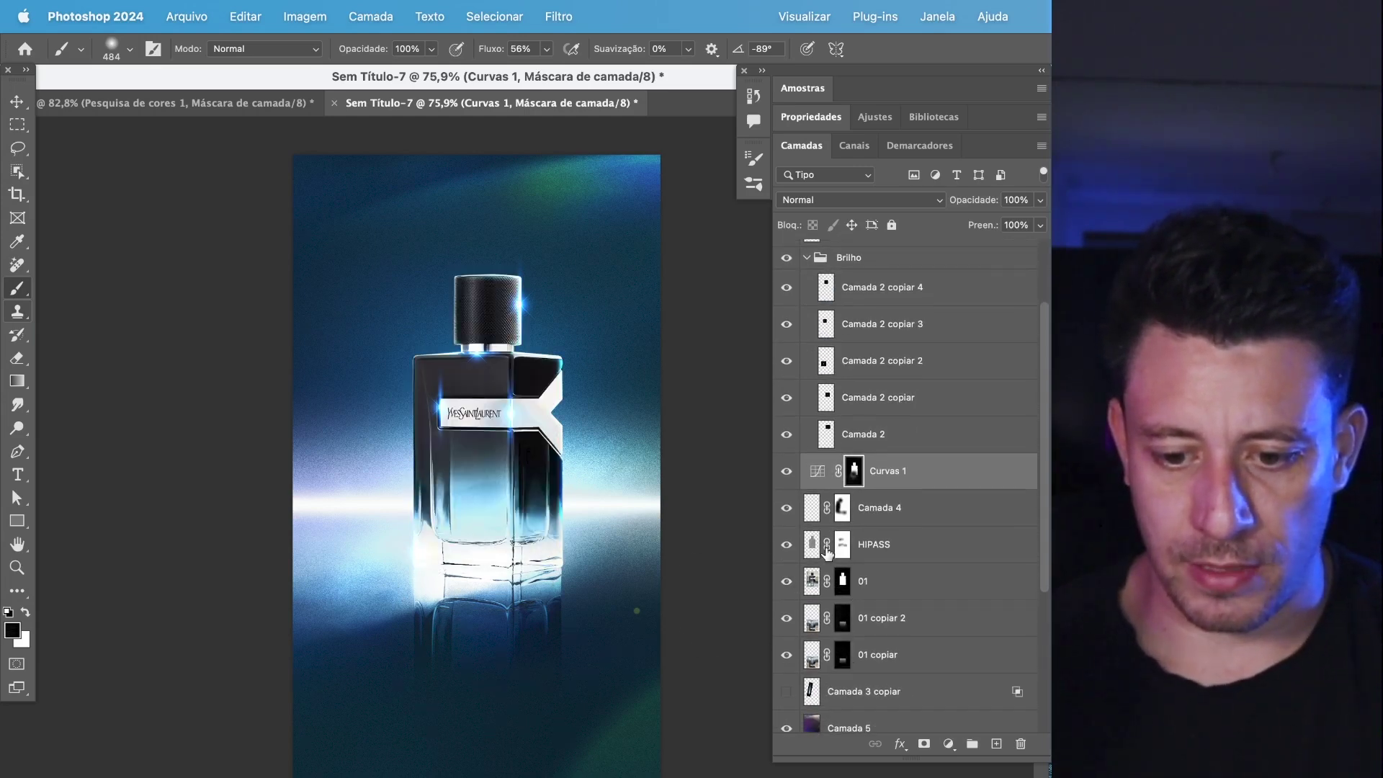
scroll(822, 467, up, 3)
click(787, 333)
click(787, 333)
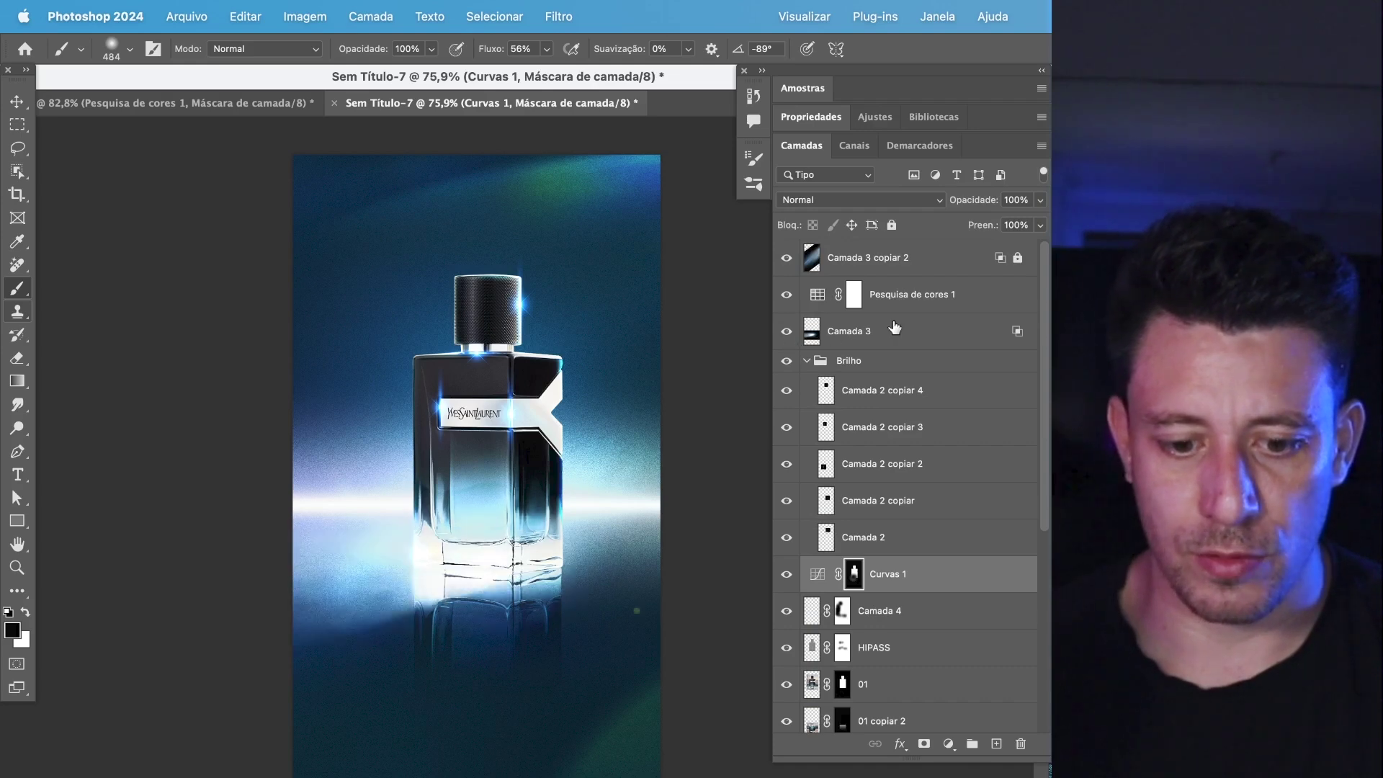
- Set the fill of Camada 3 to 68% and the fill of Pesquisa de cores 1 to 23%
click(895, 331)
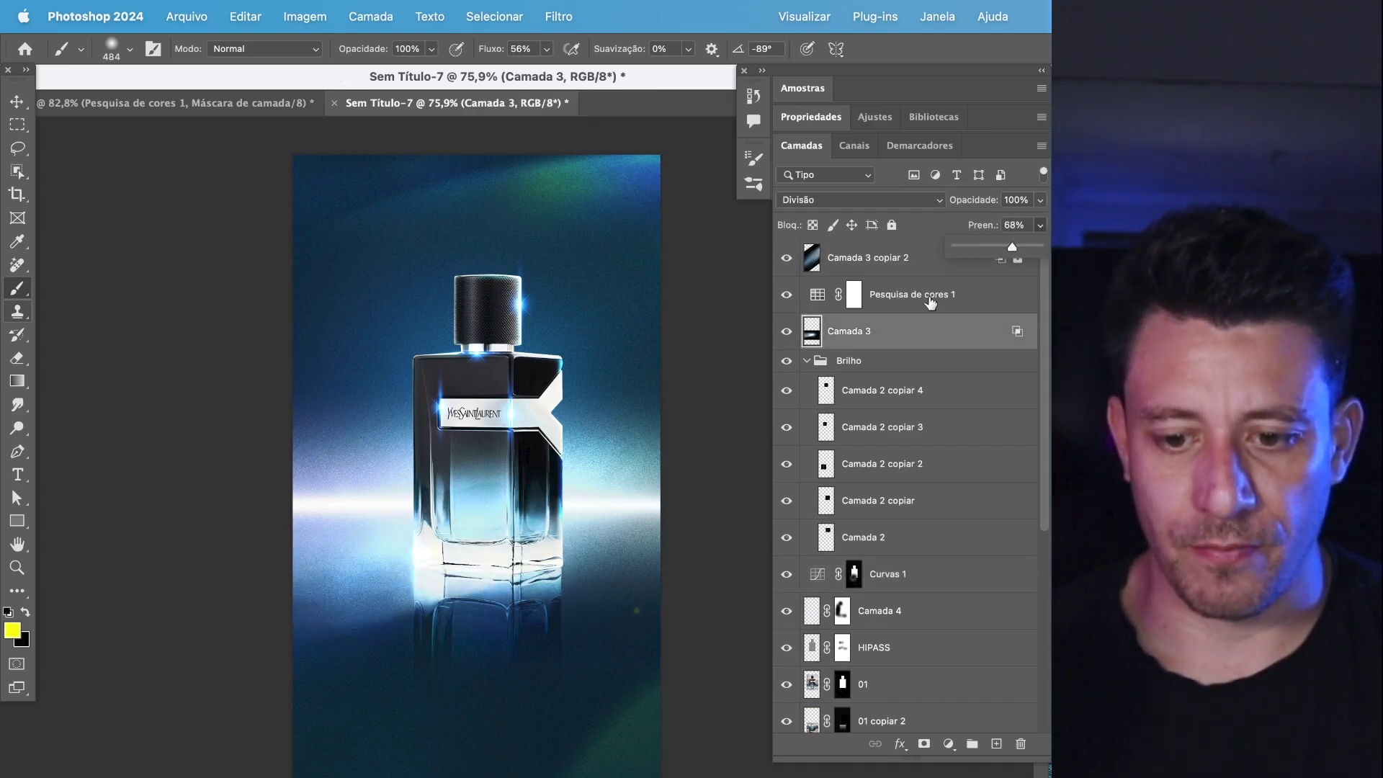
click(957, 292)
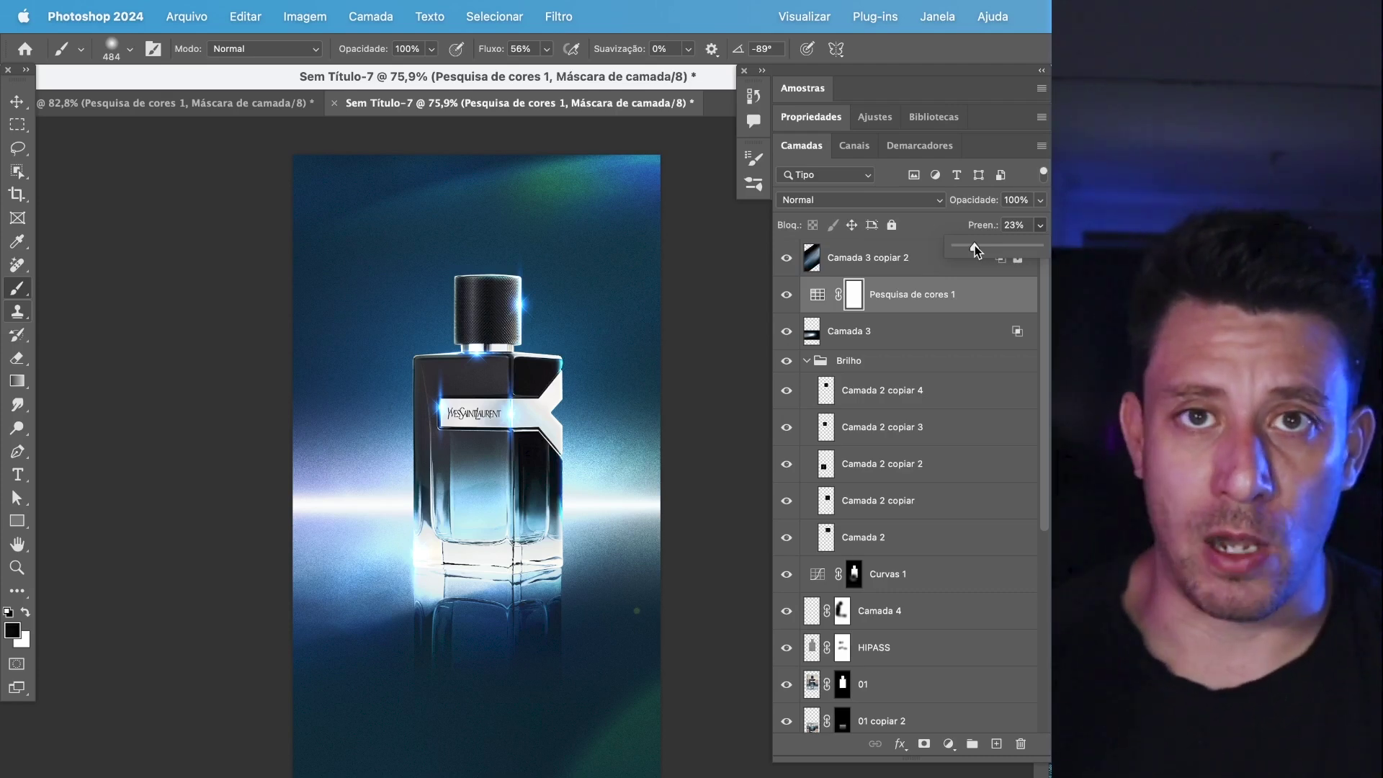
- Copy the whole merged composition and paste it as a new layer above Camada 3 copiar 2
click(904, 272)
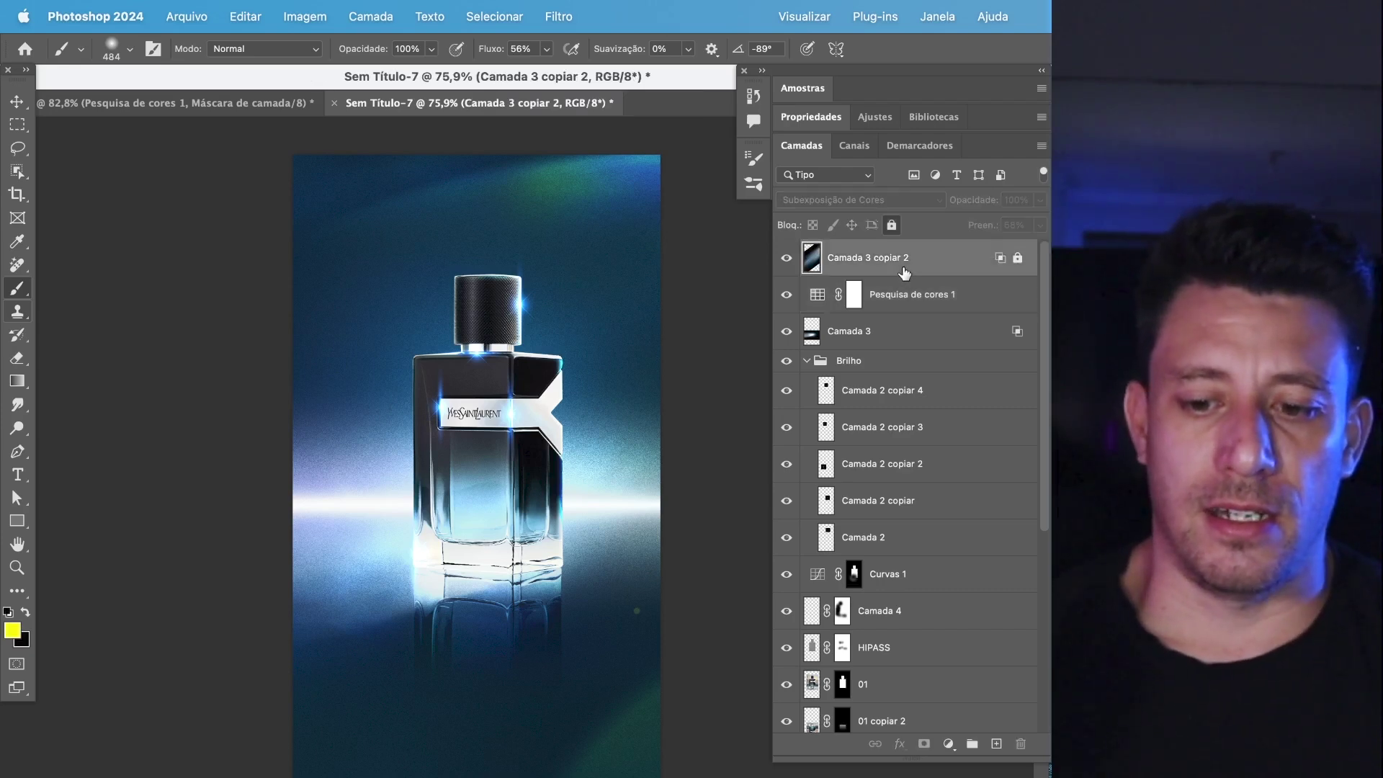
key(super+a)
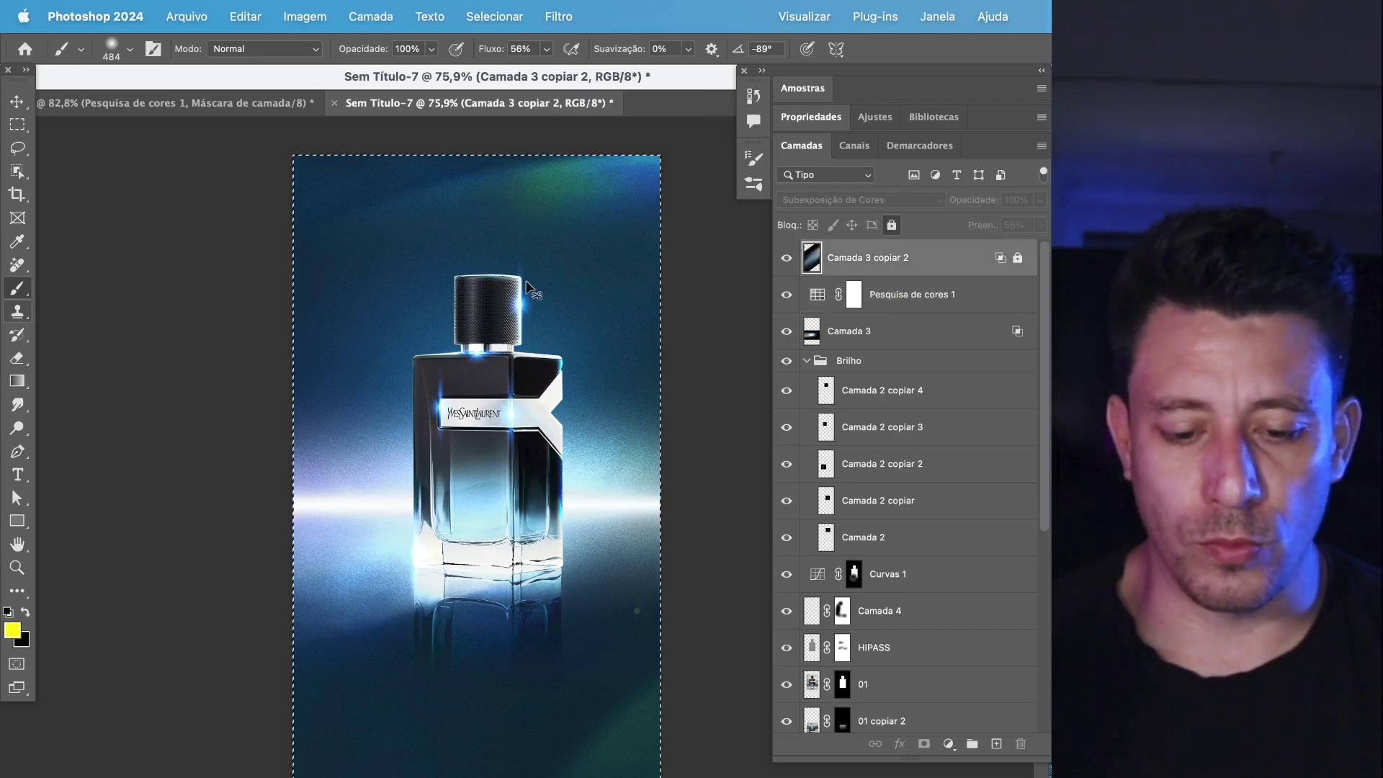
key(super+shift+c)
key(super+v)
- Group all original layers from Camada 3 copiar 2 down to Preenchimento de Cor 1, hide the group, and check the merged copy
click(839, 303)
scroll(894, 710, down, 6)
scroll(887, 709, down, 4)
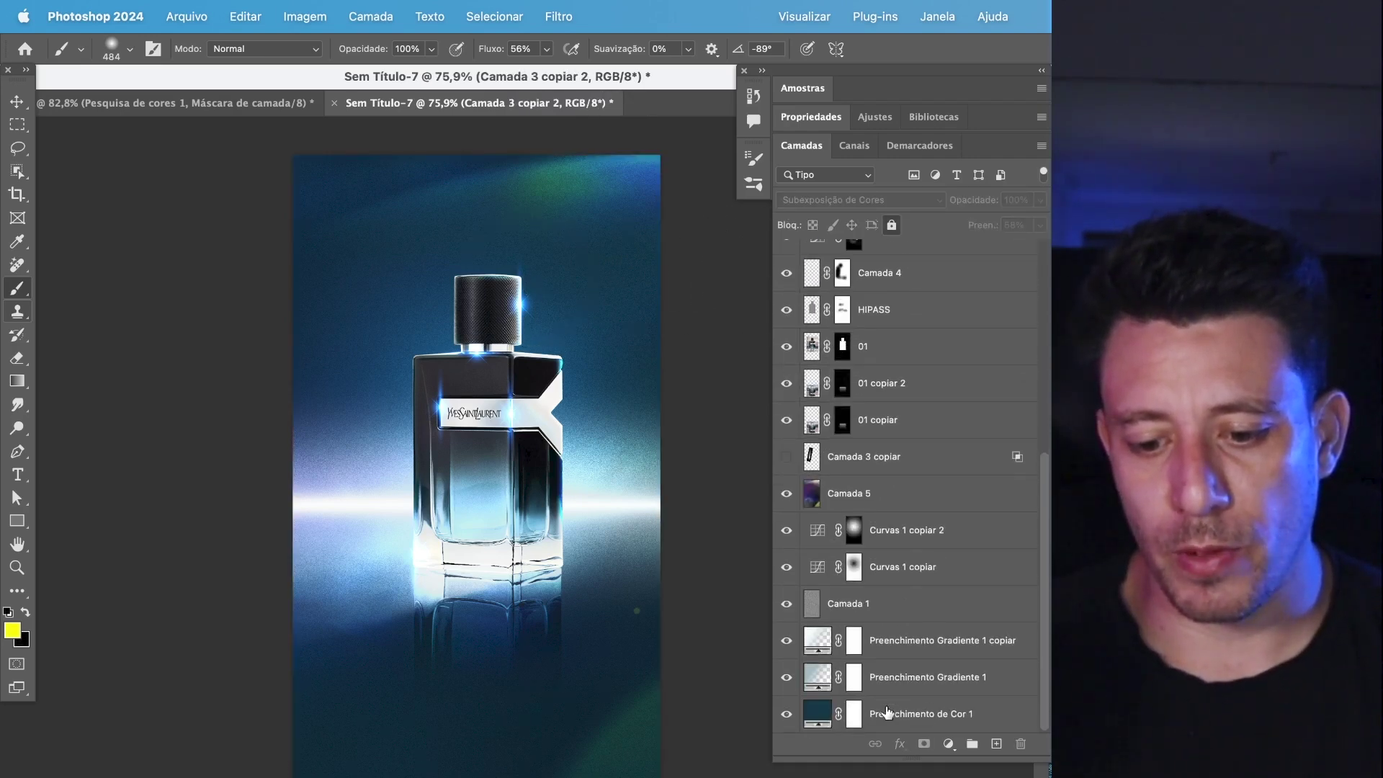
shift+click(893, 712)
key(super+g)
click(789, 288)
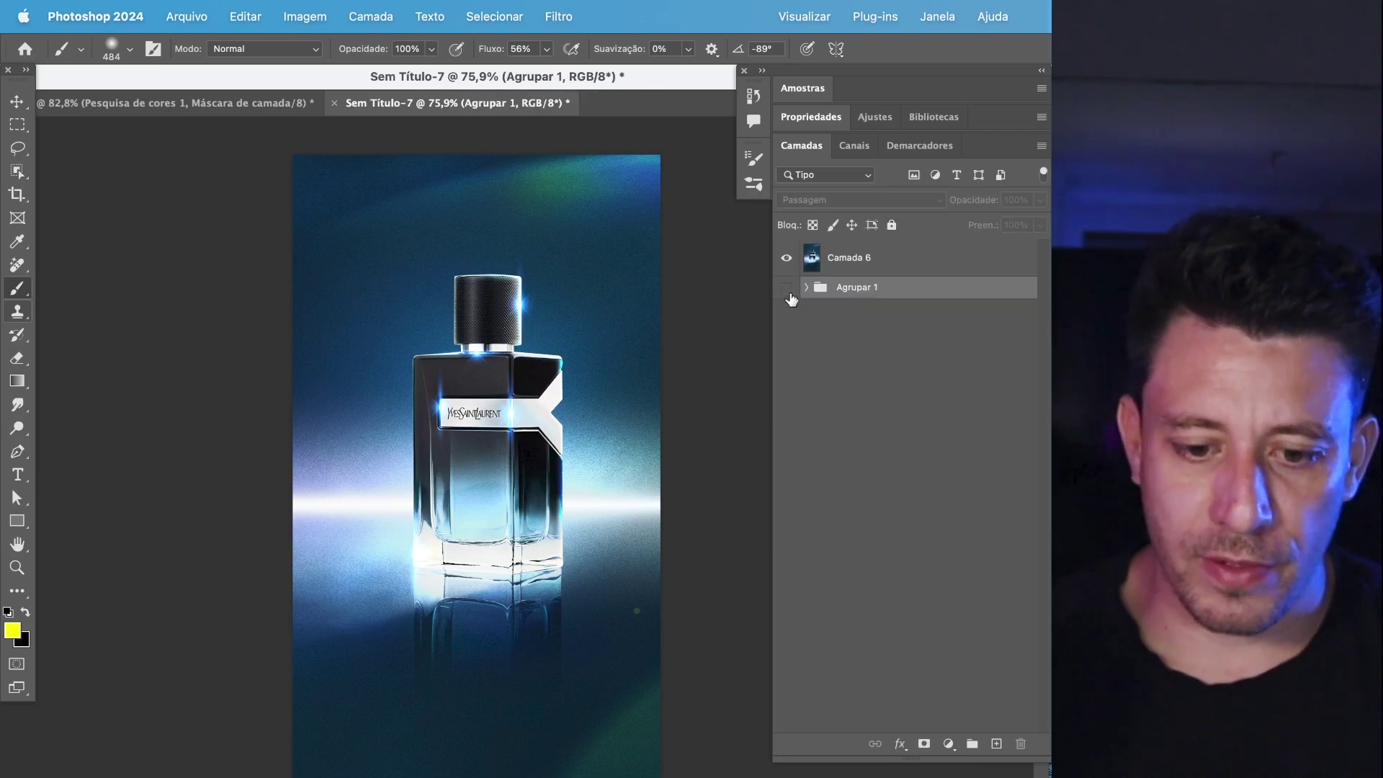
click(793, 260)
click(787, 258)
- Apply the Camera Raw filter to merged layer Camada 6, enlarge its window, and raise the exposure slightly
click(850, 257)
key(v)
drag(481, 329, 425, 373)
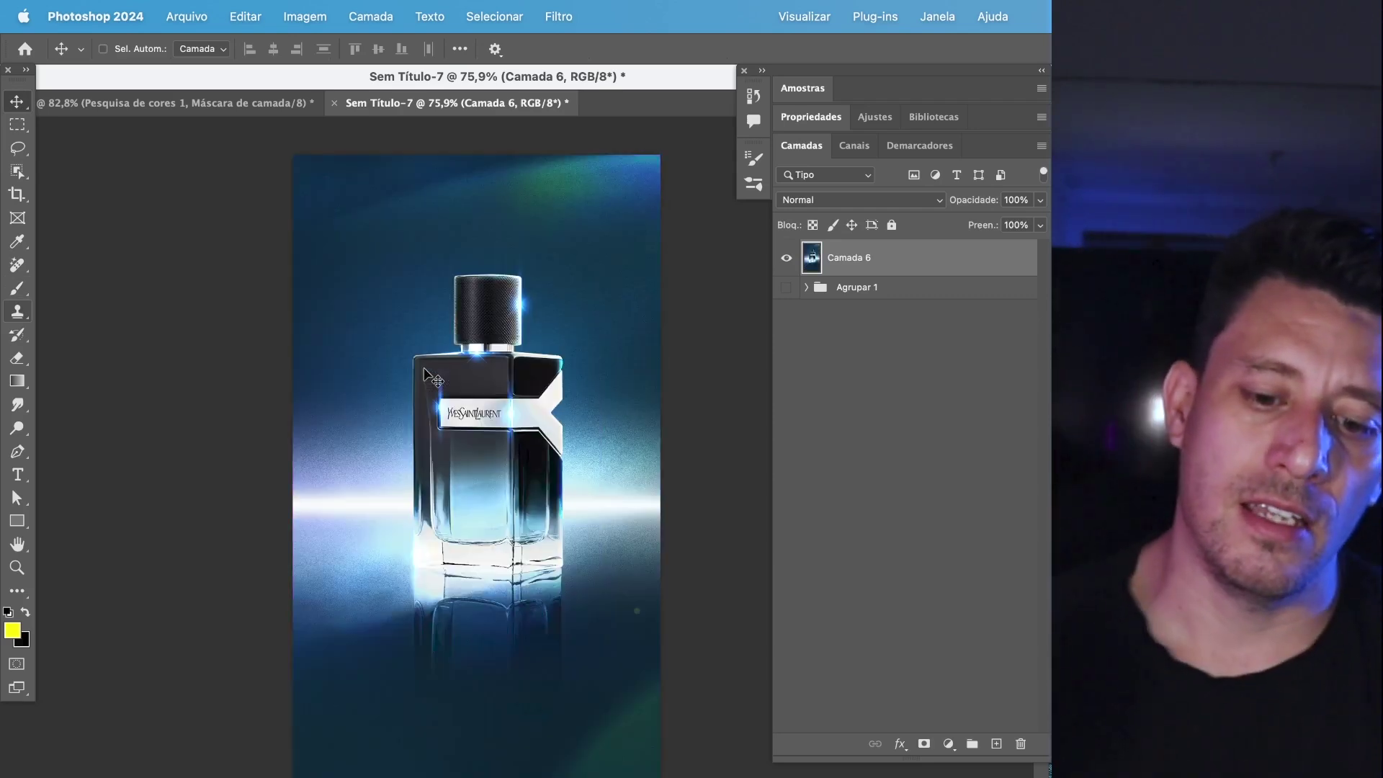
click(568, 25)
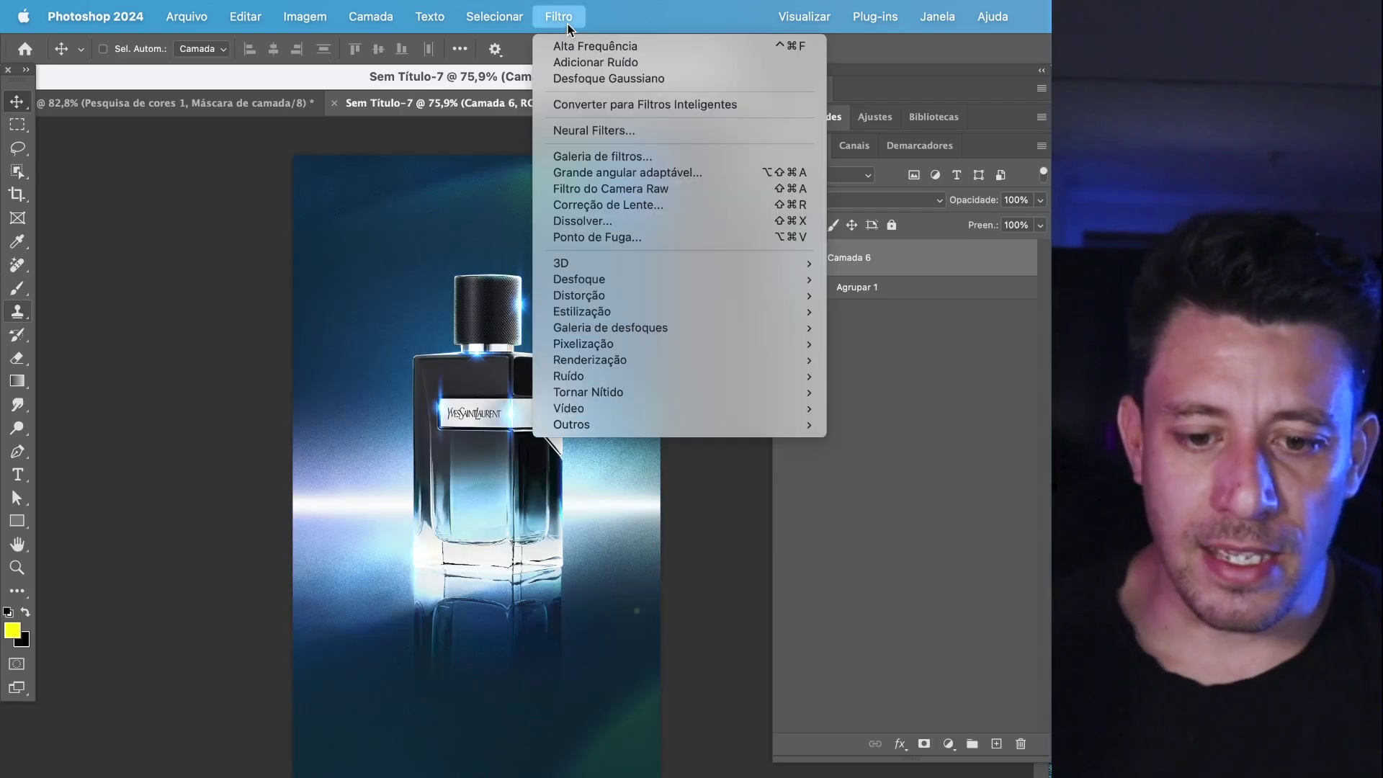
click(660, 190)
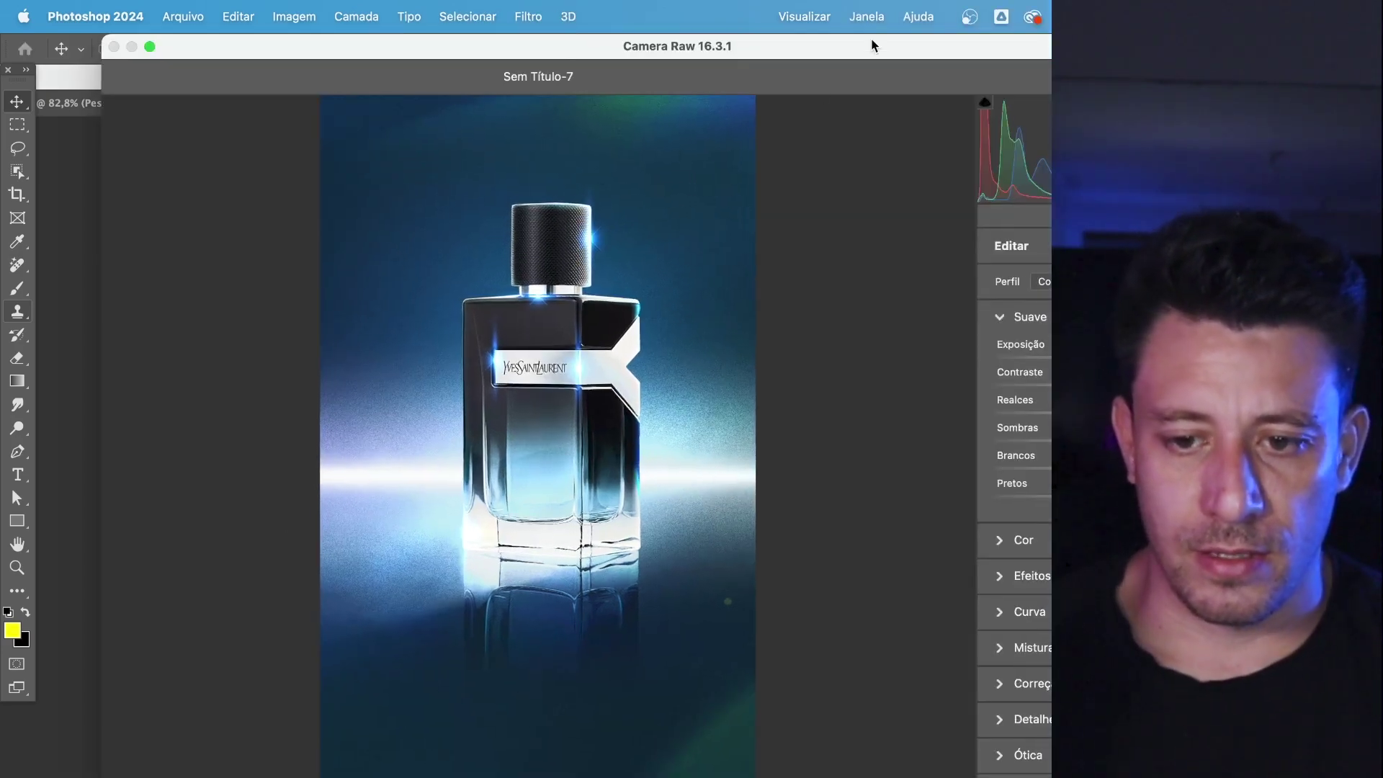
double_click(871, 46)
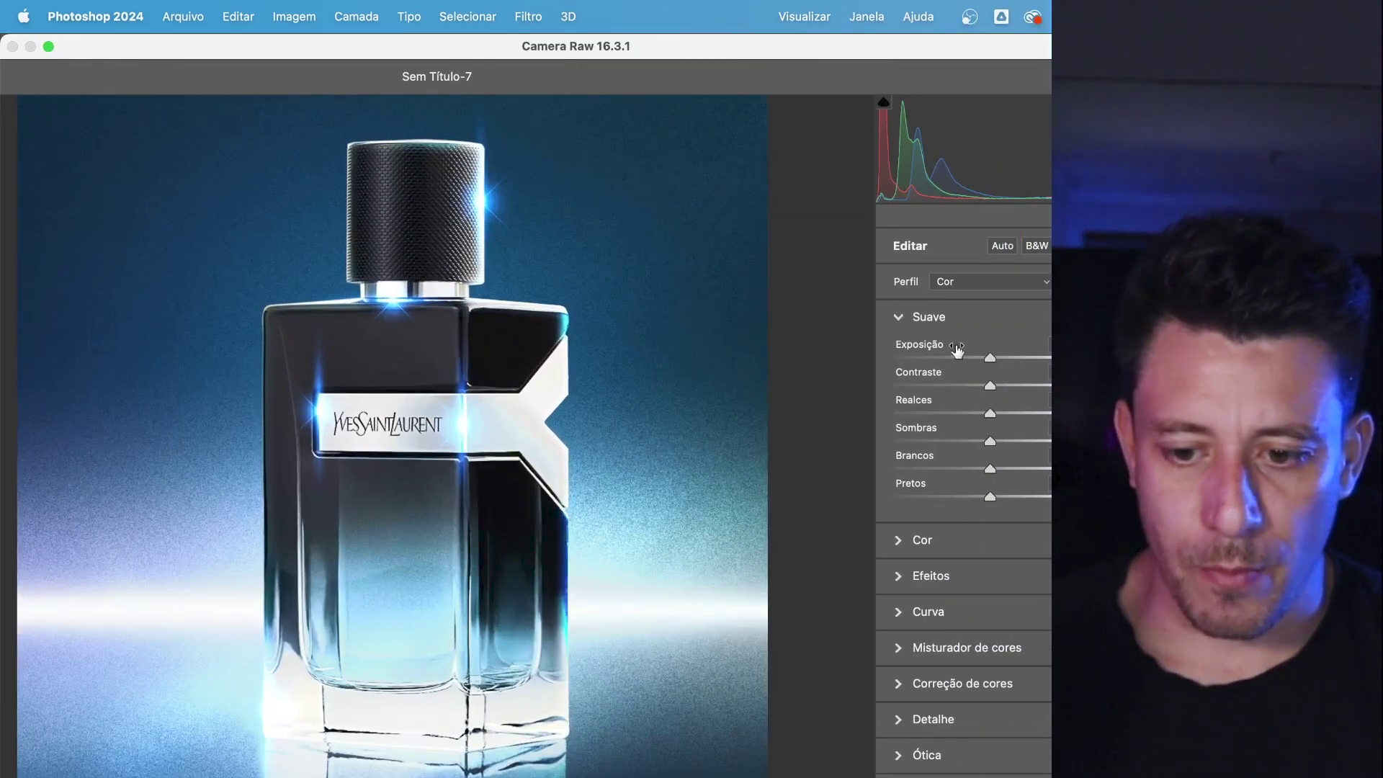
drag(990, 358, 998, 363)
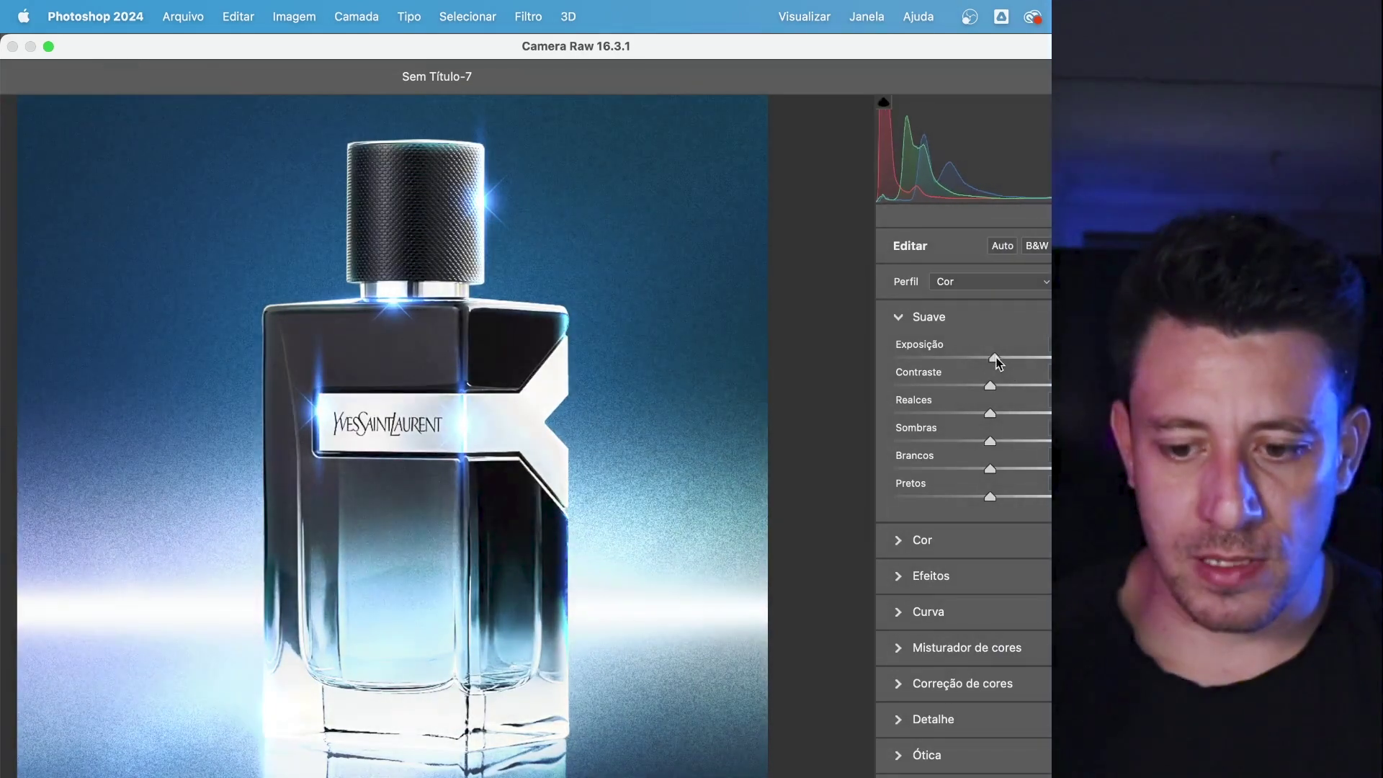
- Shift the Camera Raw tint slightly toward magenta in the colour adjustments
click(896, 539)
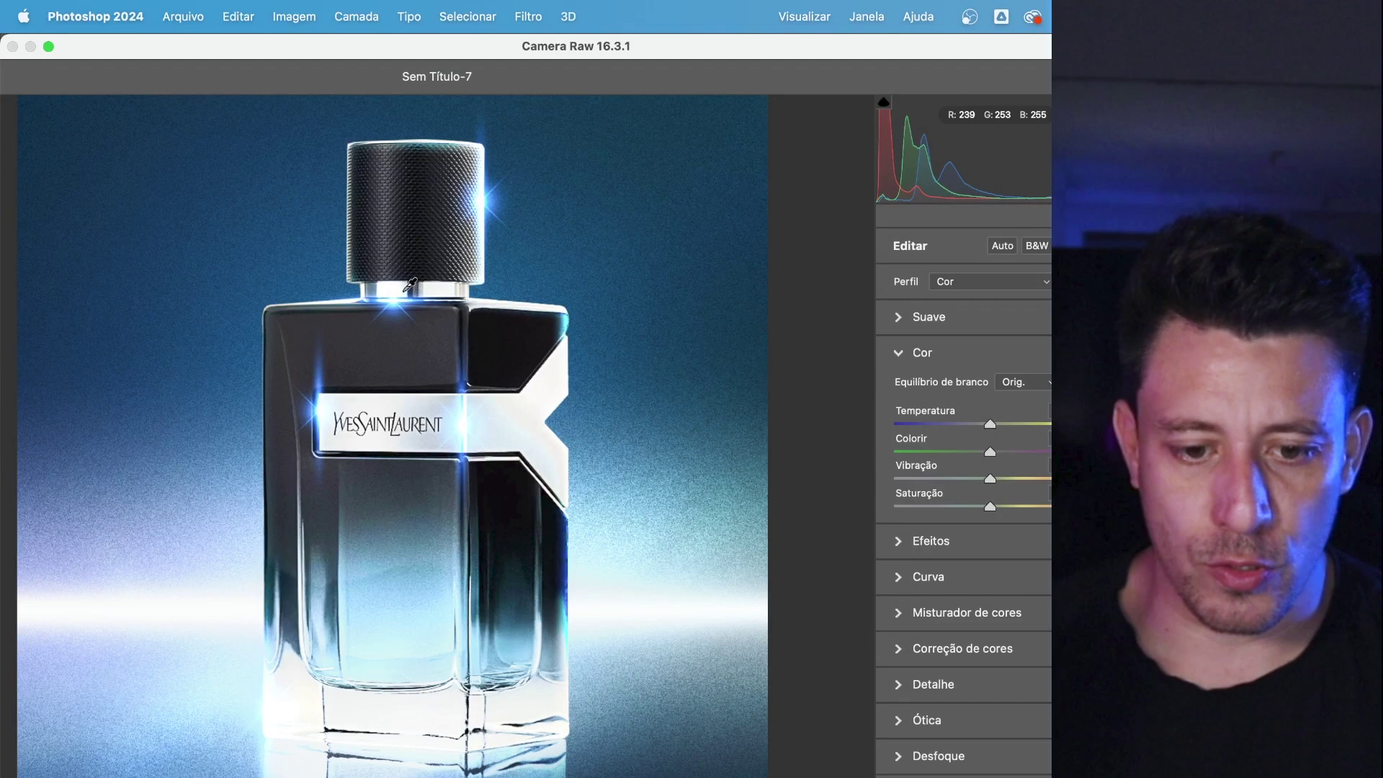
click(469, 412)
click(261, 265)
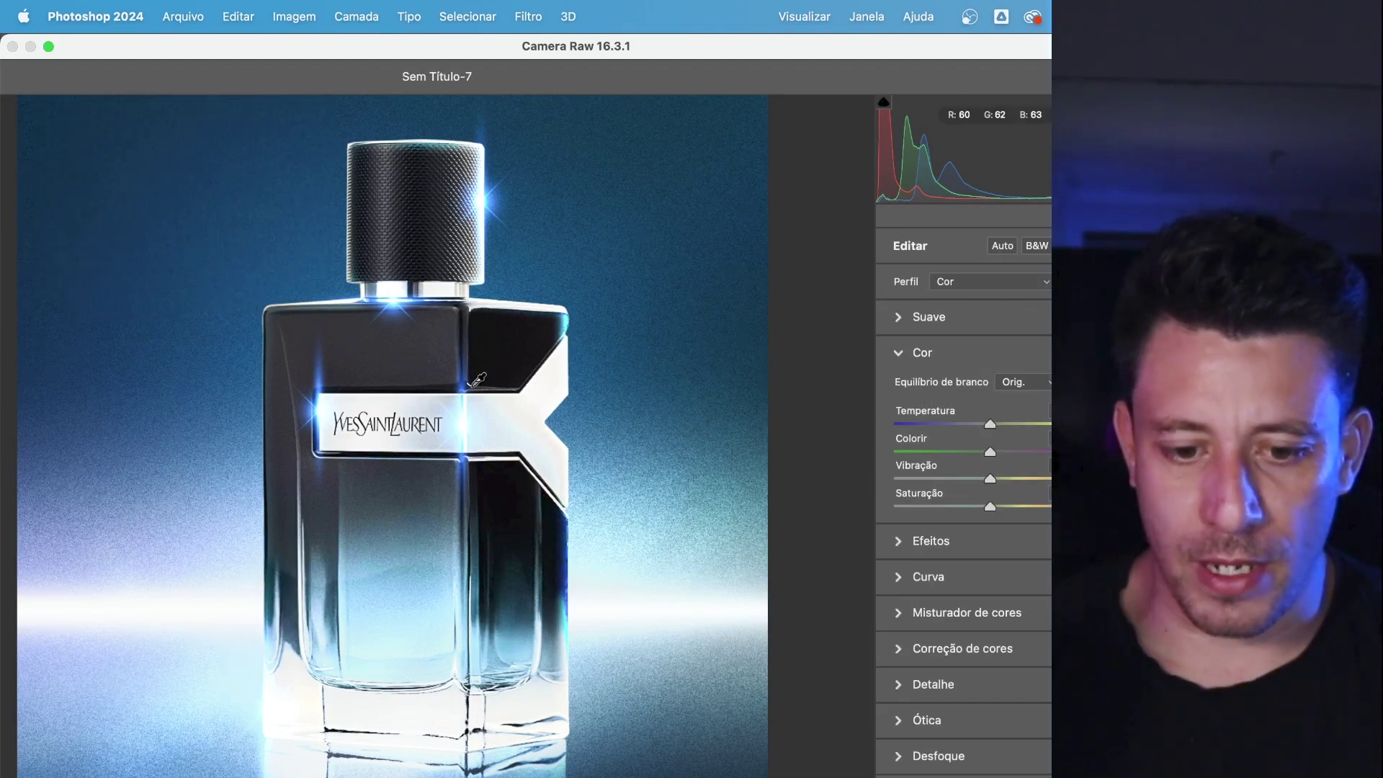
click(505, 400)
click(990, 424)
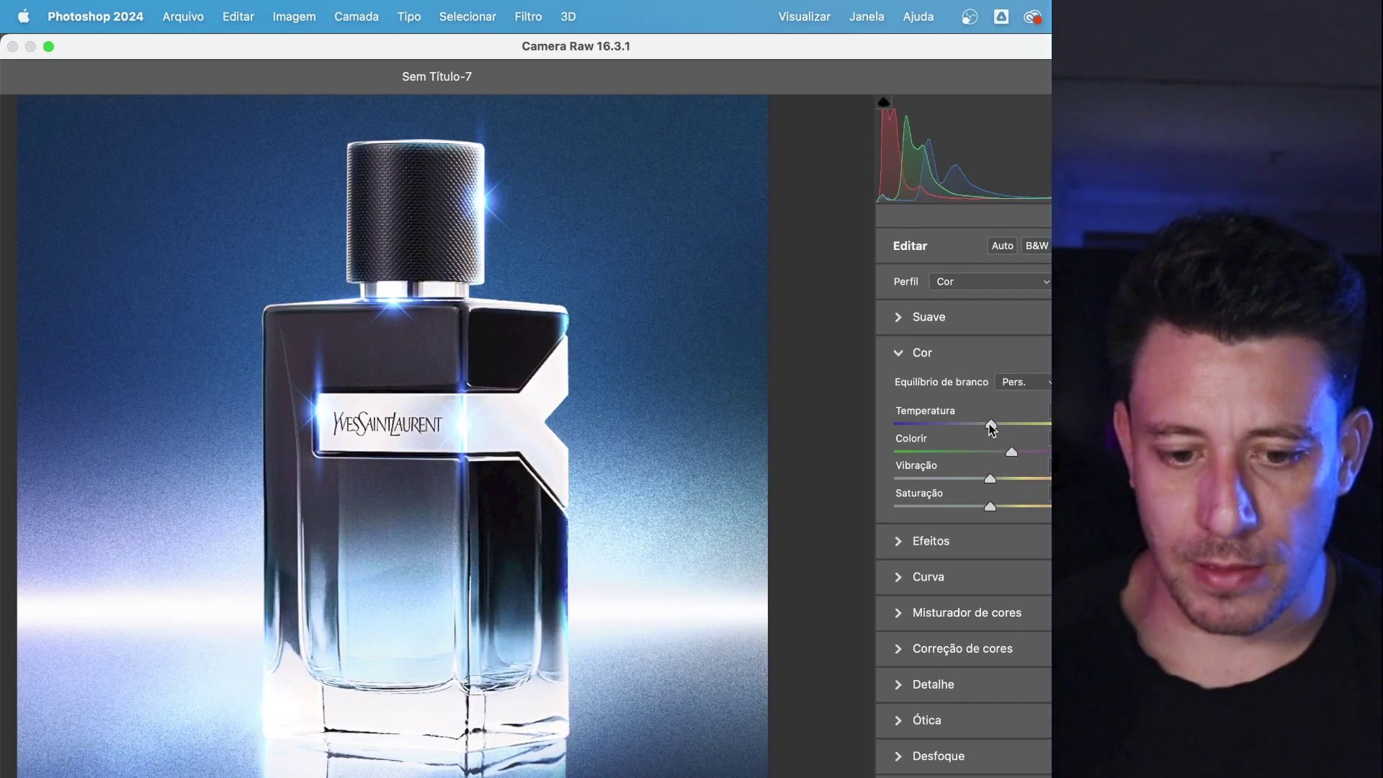
click(905, 352)
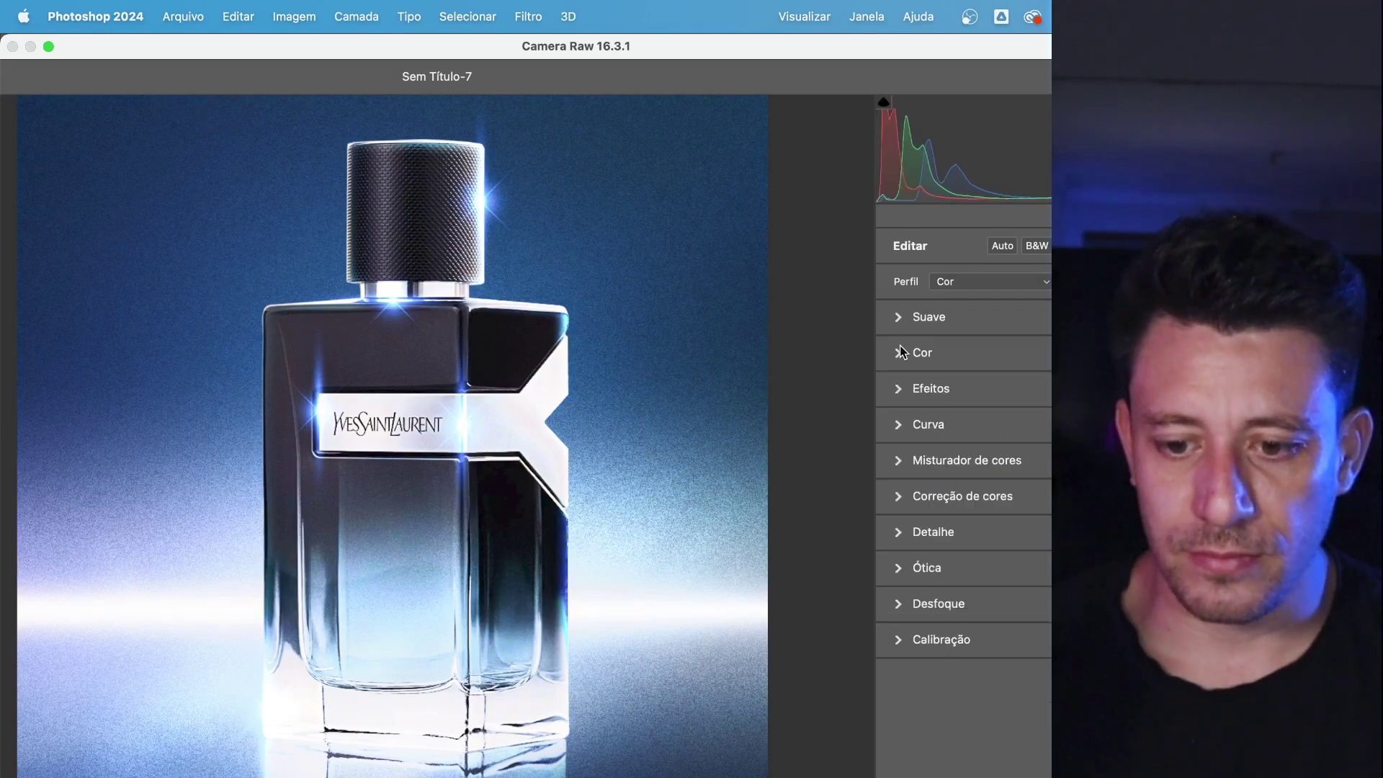
- Increase the Textura and Desembaçar effects in Camera Raw, and look over the colour grading wheels
click(913, 388)
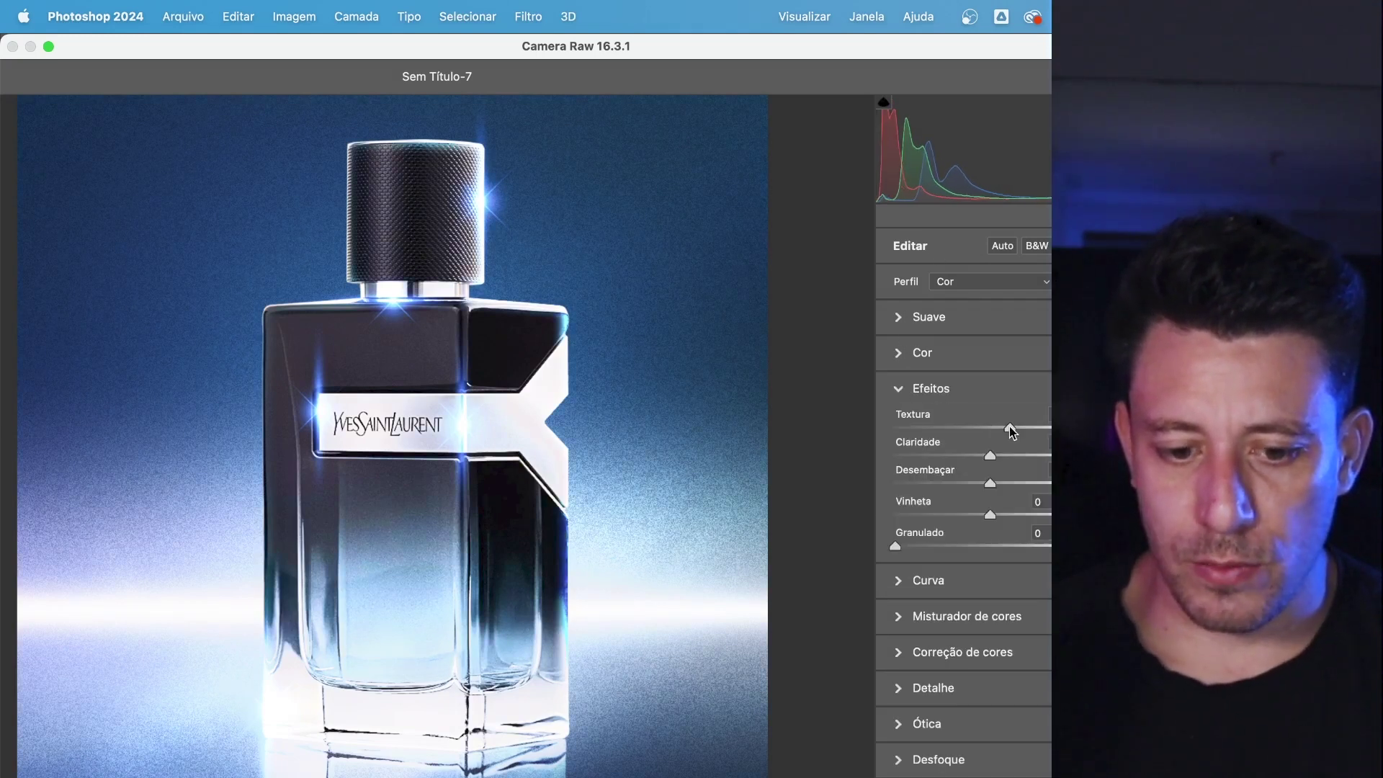
drag(1026, 425, 992, 481)
click(906, 652)
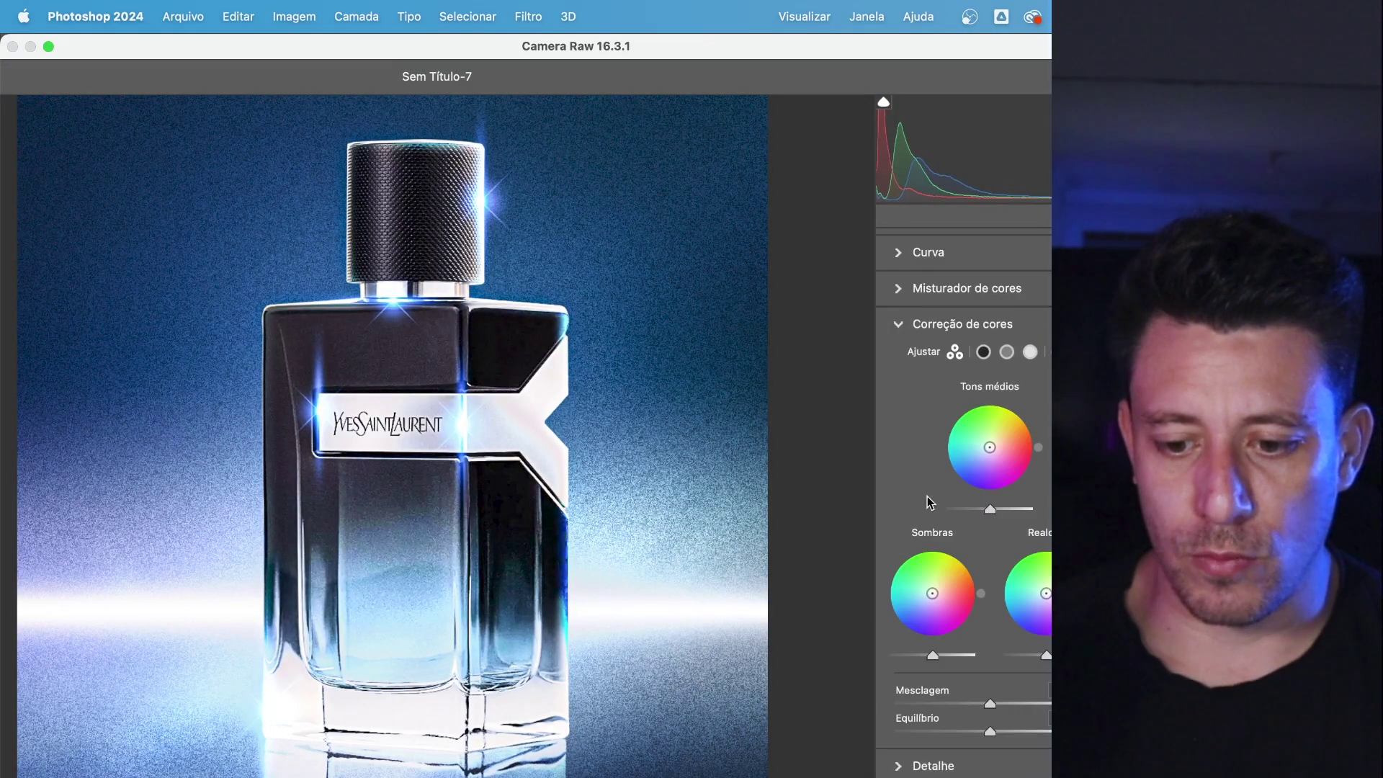
click(898, 323)
- Shift the blues' hue slightly toward purple, raise their saturation, lower their luminance a little, and apply the Camera Raw filter
click(915, 456)
click(1012, 547)
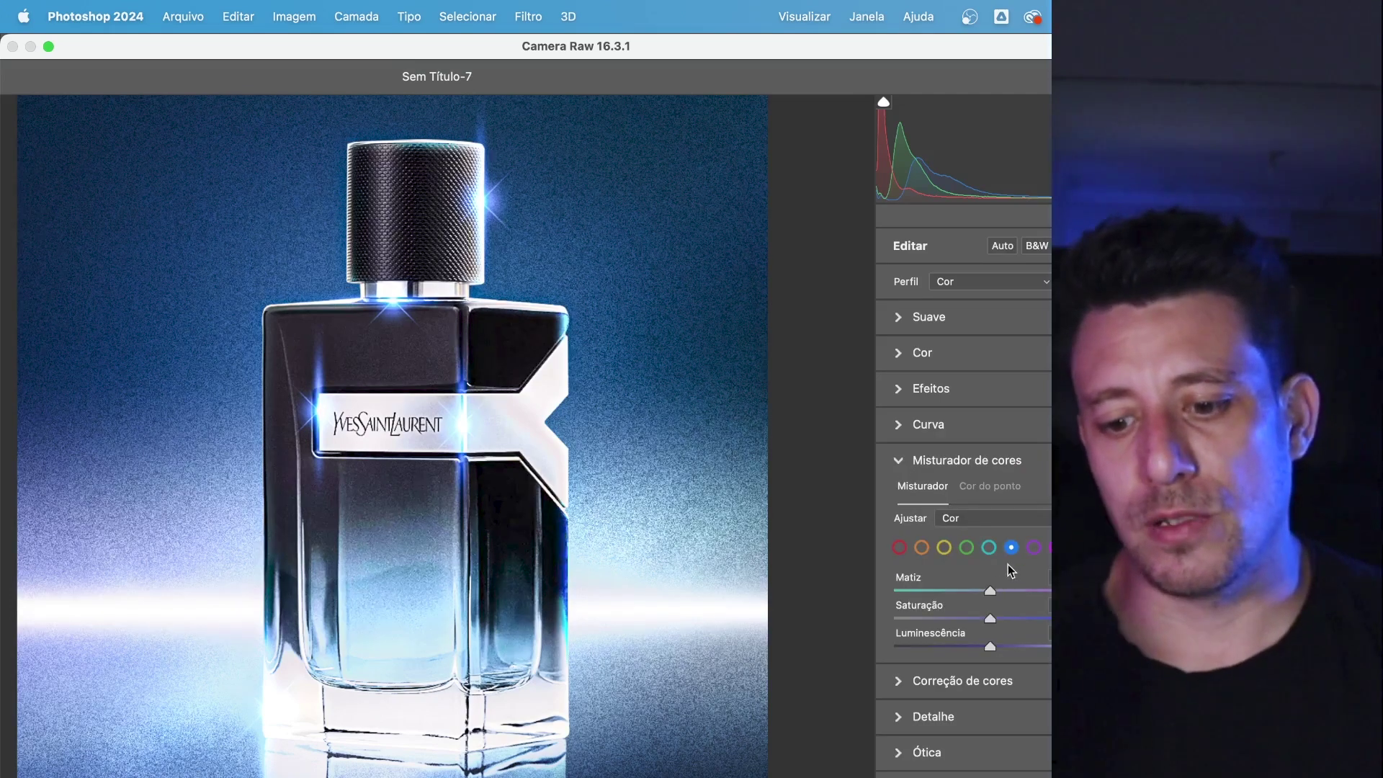
drag(990, 591, 982, 645)
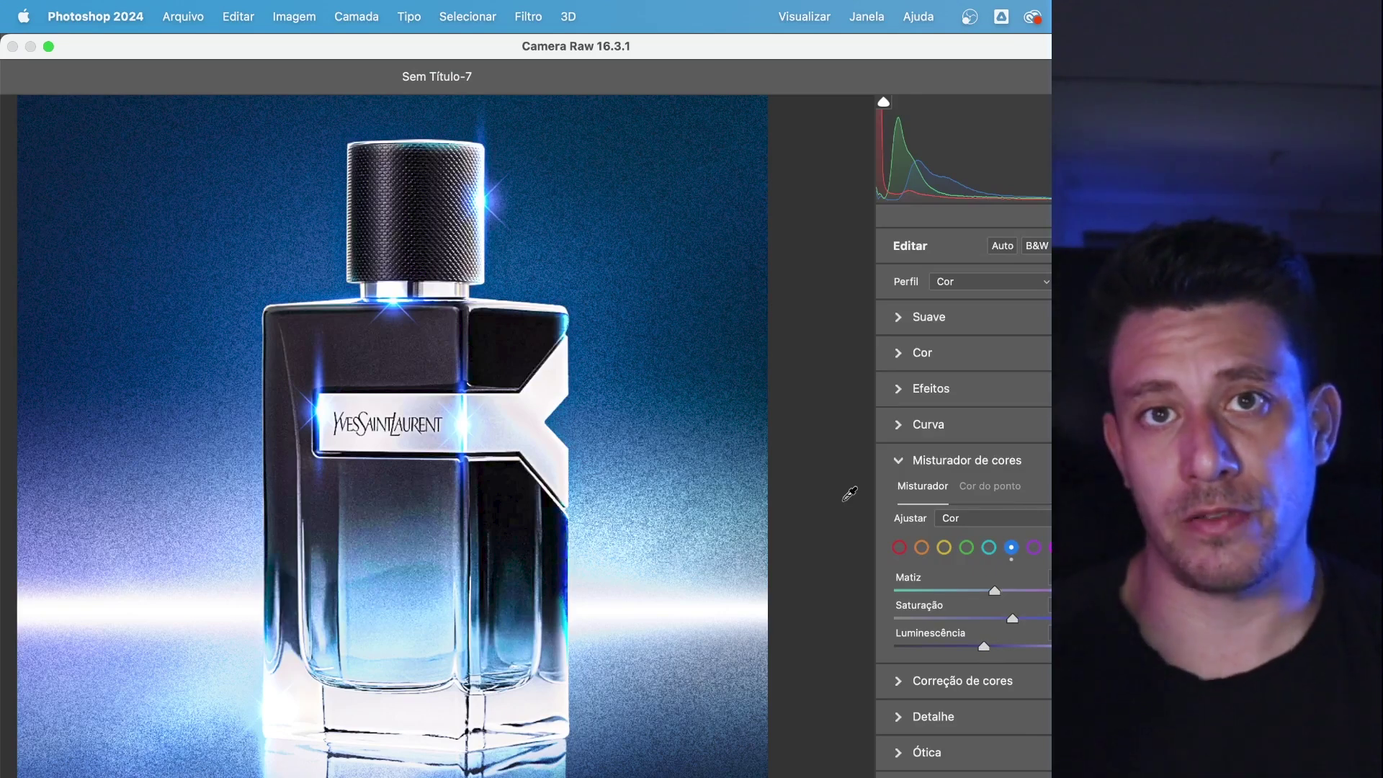
key(Return)
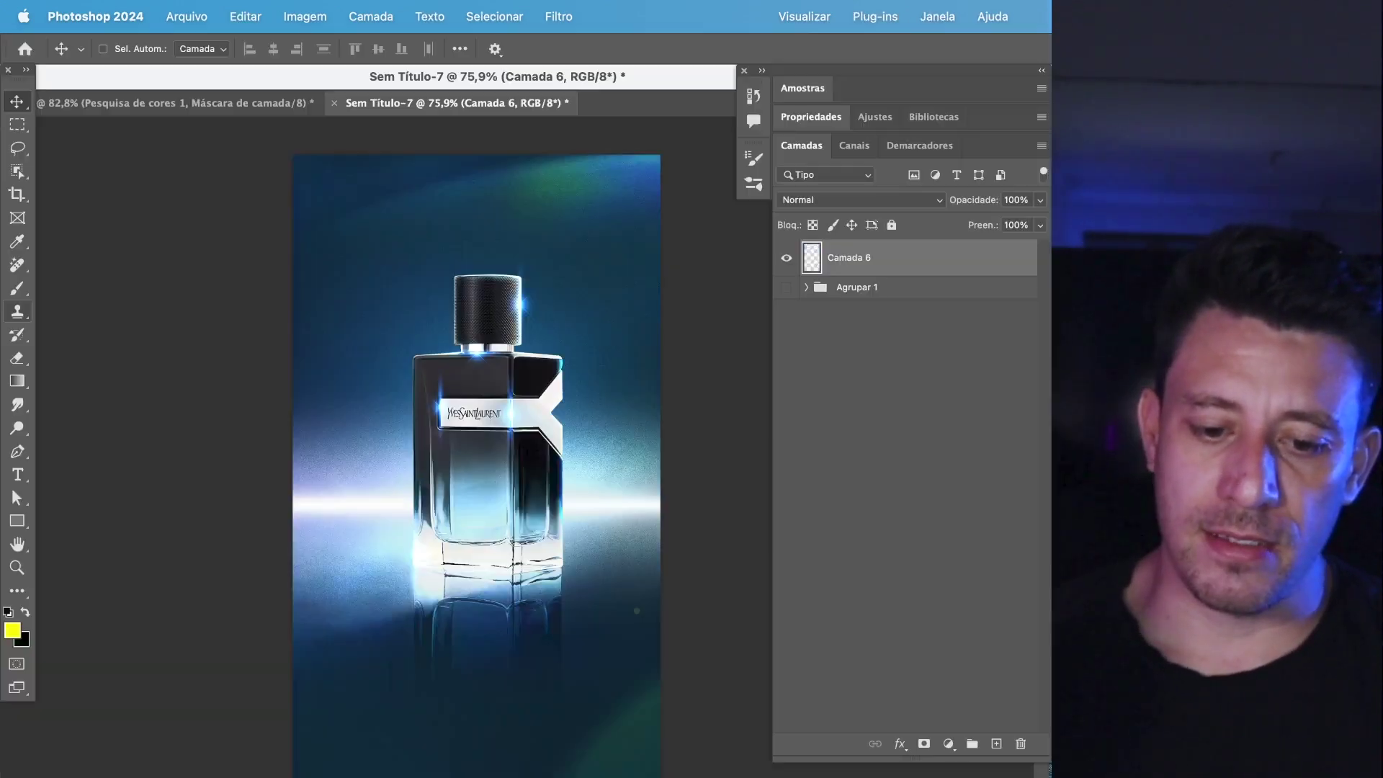
- Show Agrupar 1 again and toggle Camada 6 to compare the image before and after Camera Raw
drag(551, 334, 759, 293)
click(788, 250)
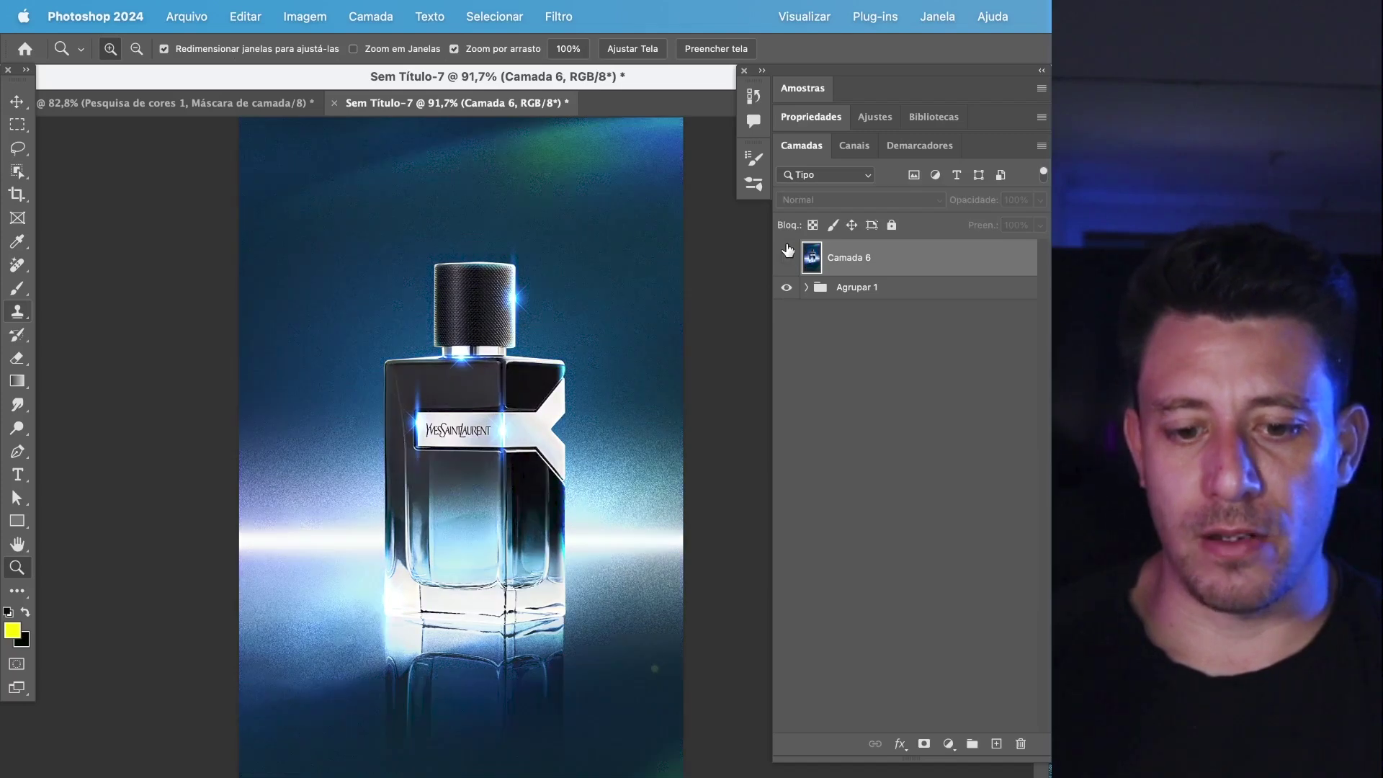
click(788, 249)
drag(542, 428, 508, 472)
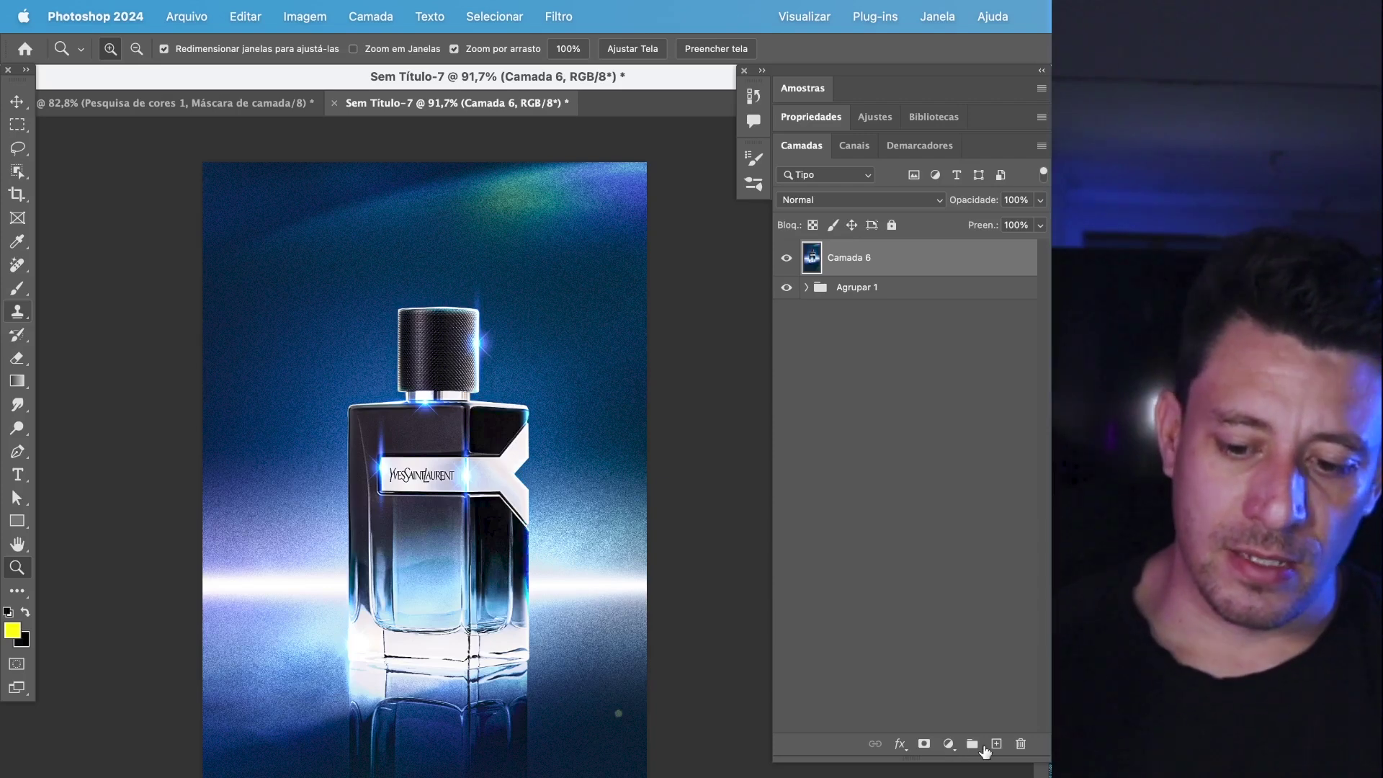
- Add a black layer mask to Camada 6 and paint white over the bottle body to reveal the Camera Raw treatment there
click(924, 743)
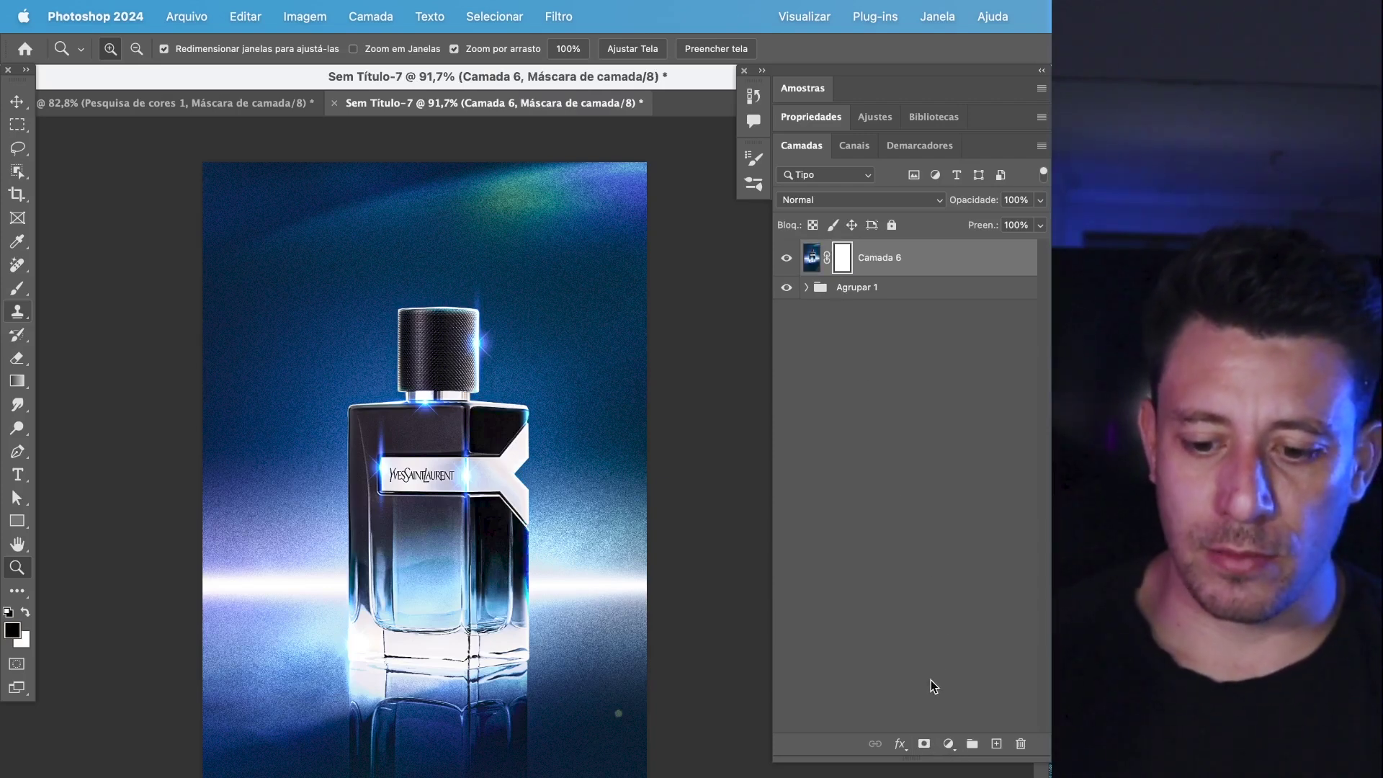
key(super+i)
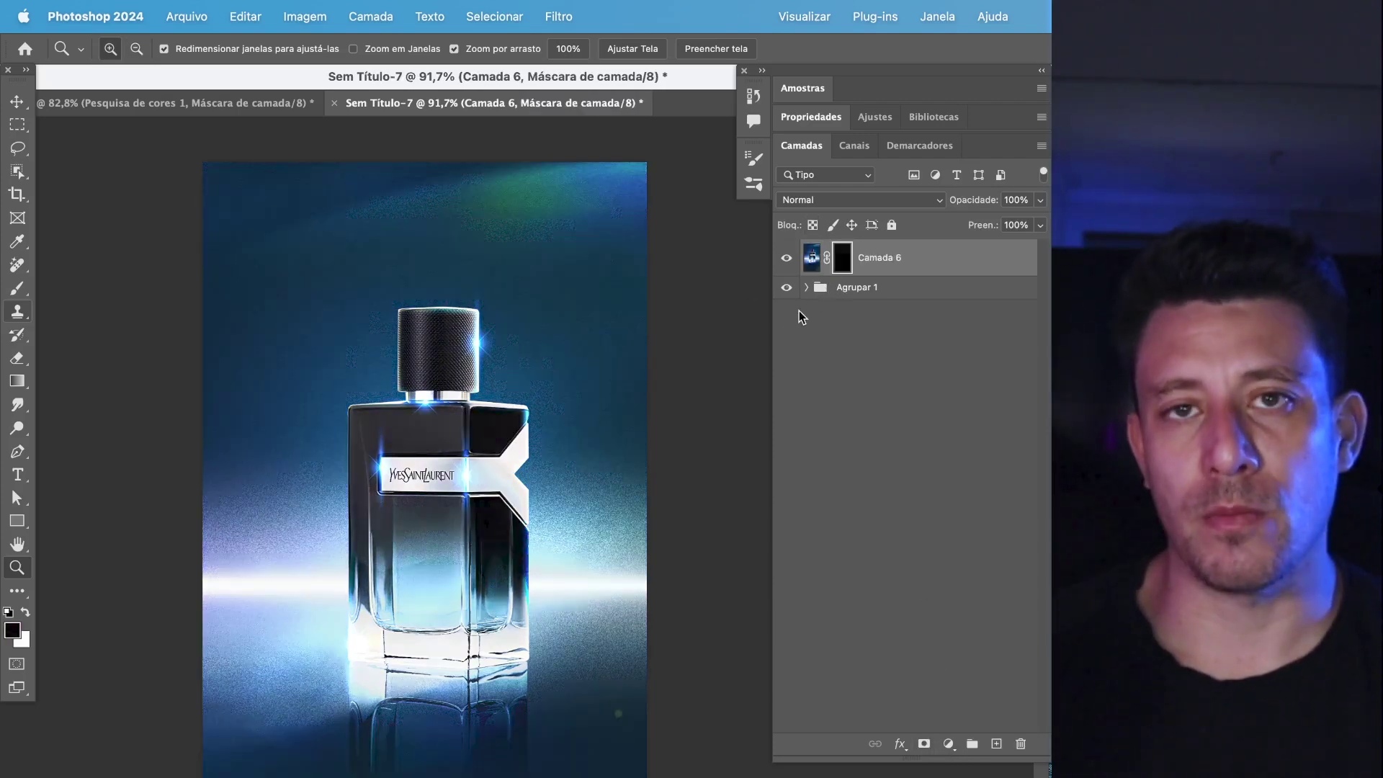
key(b)
scroll(409, 537, up, 3)
scroll(408, 537, up, 1)
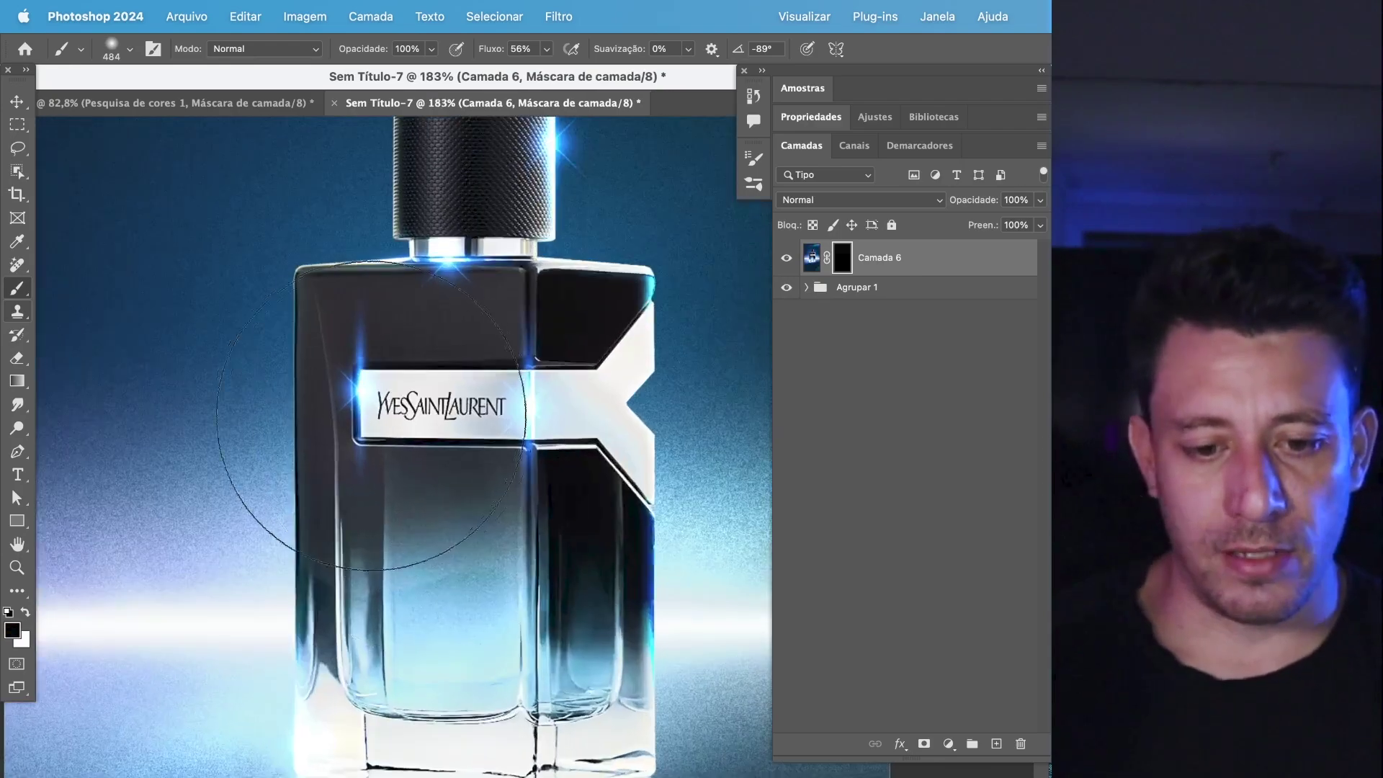
key(x)
drag(295, 405, 278, 325)
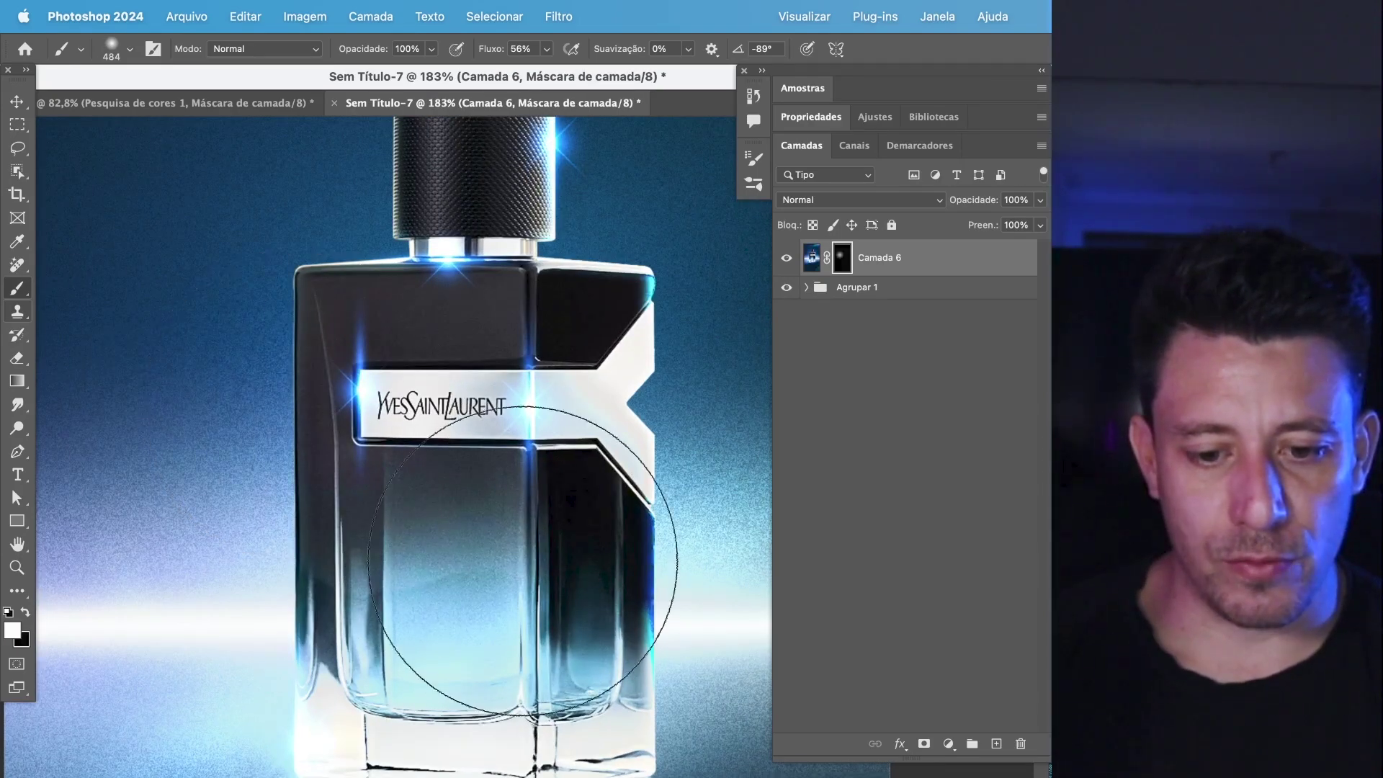
drag(587, 509, 504, 649)
drag(560, 533, 493, 407)
- Extend the white mask painting over the cap and surrounding background, and lower the fill of Camada 6 to about 64%
scroll(469, 576, up, 5)
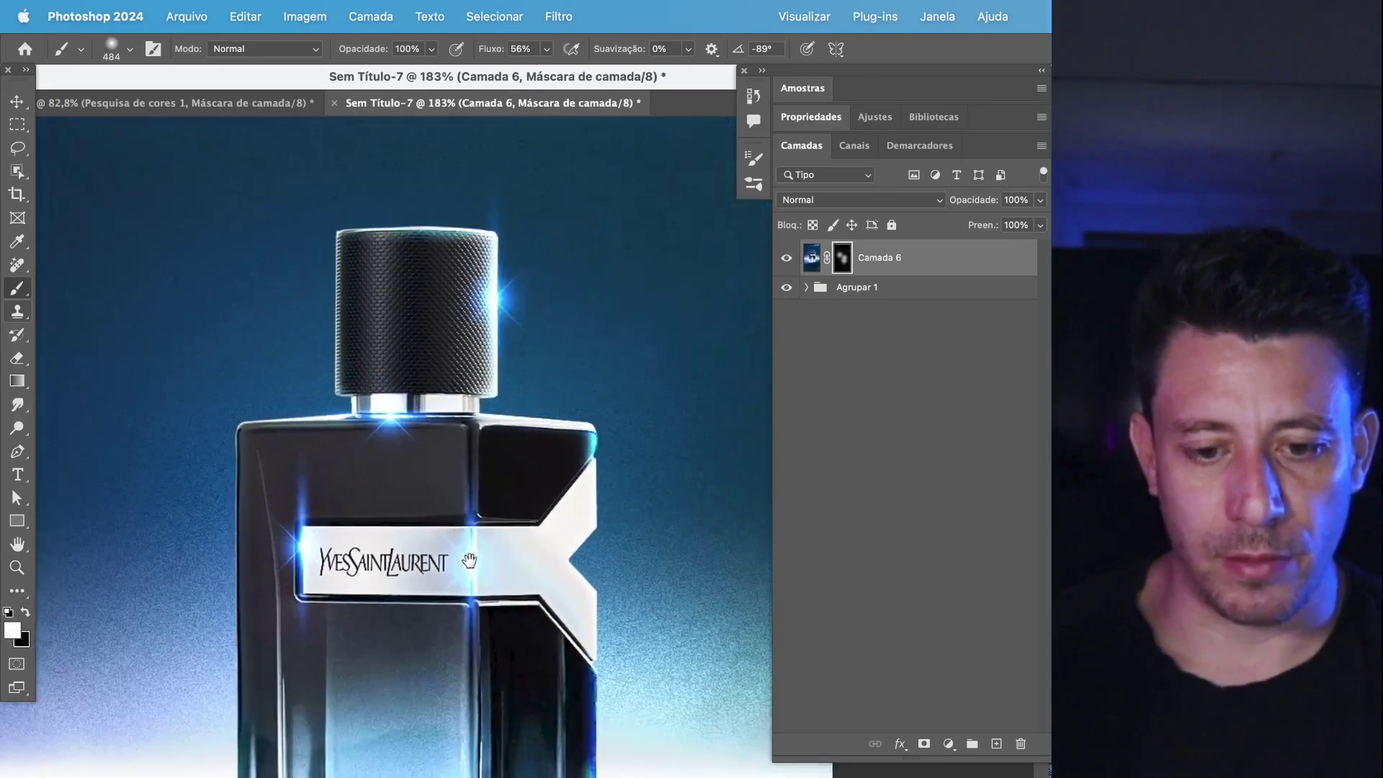
scroll(591, 519, down, 5)
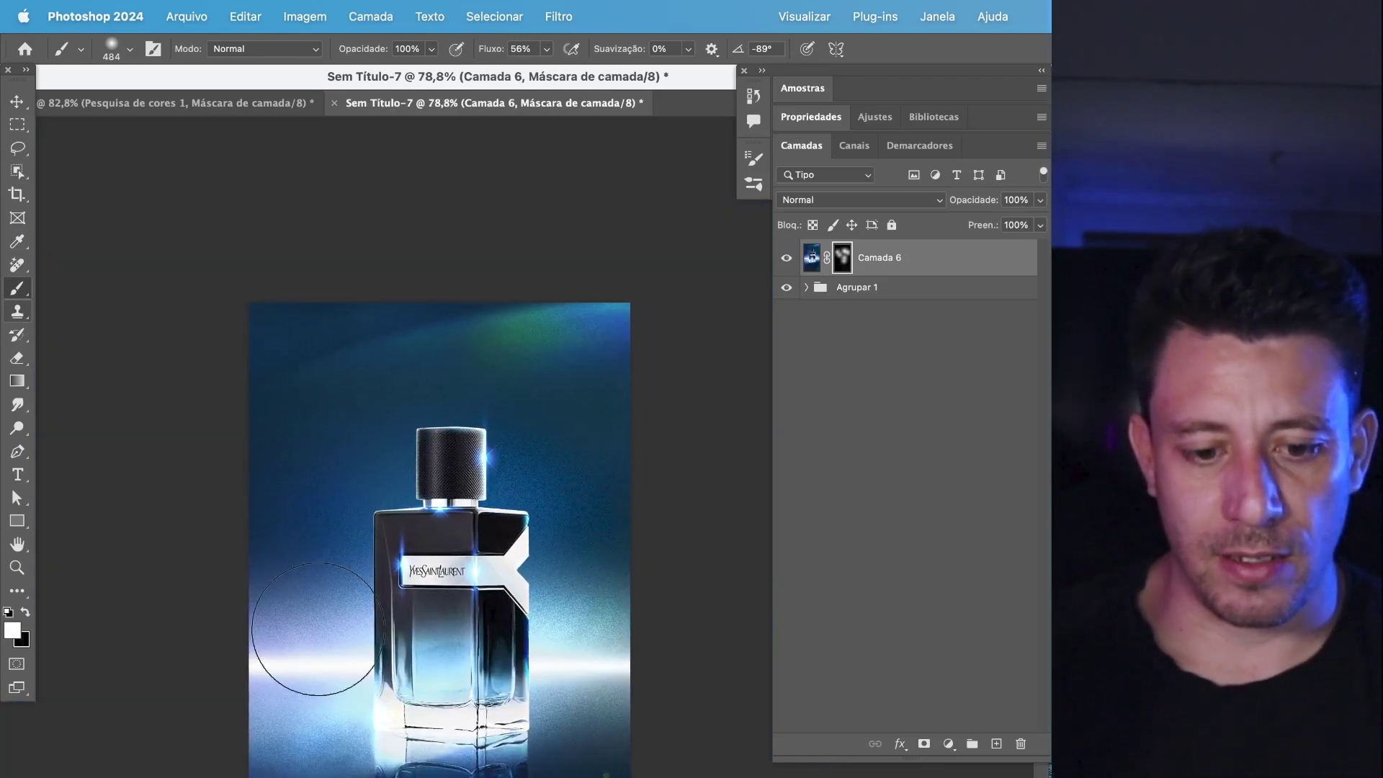
scroll(435, 636, up, 3)
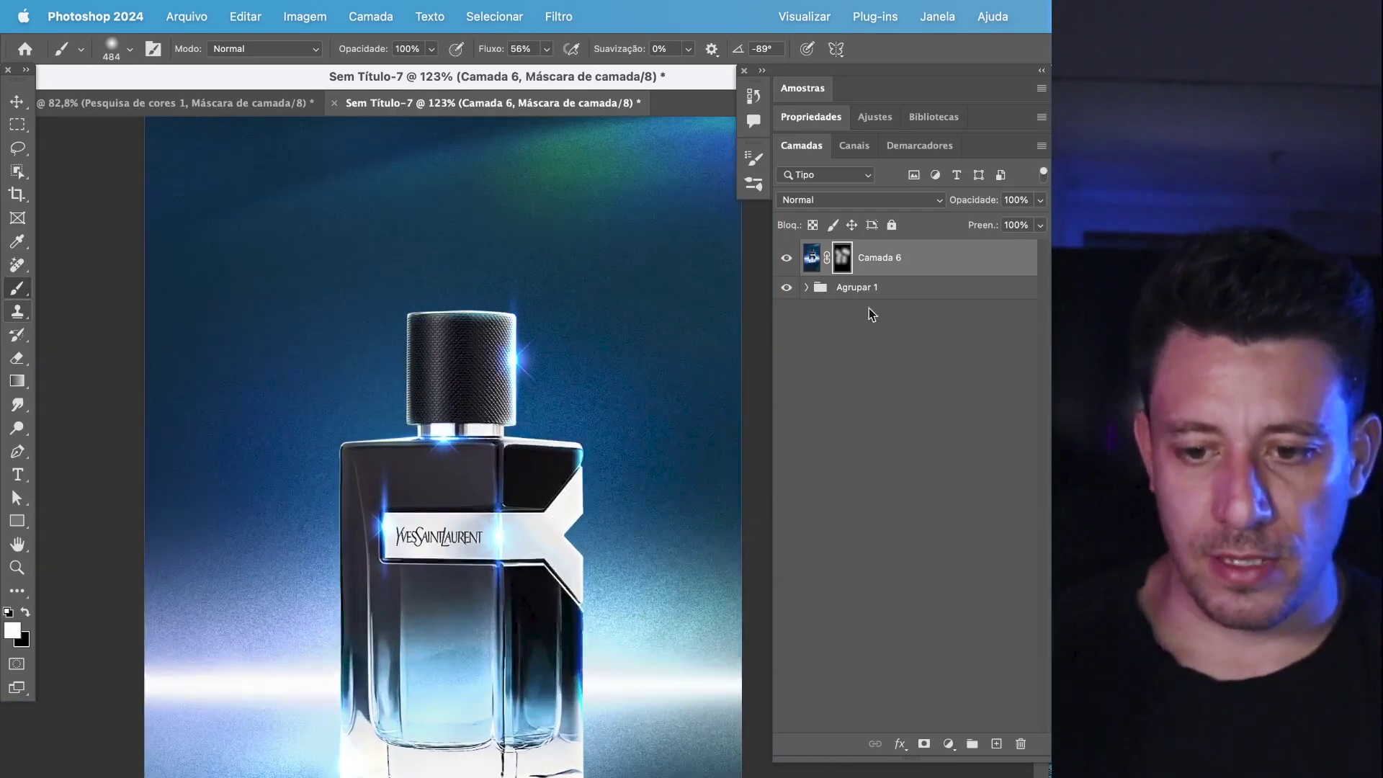
click(1040, 225)
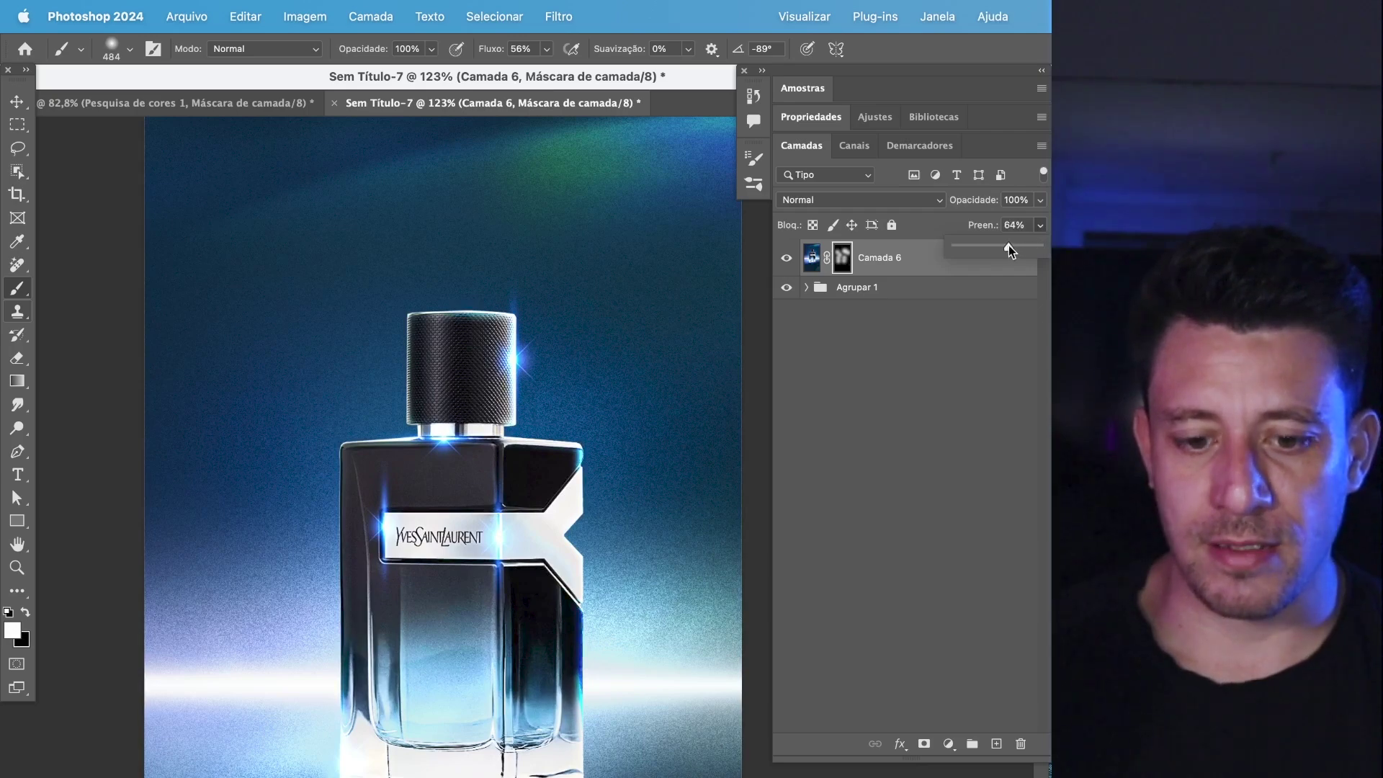
- Switch to perfume.psd and examine the finished composition, including the bottle, its reflection, the logo and the slogan text
drag(704, 500, 605, 358)
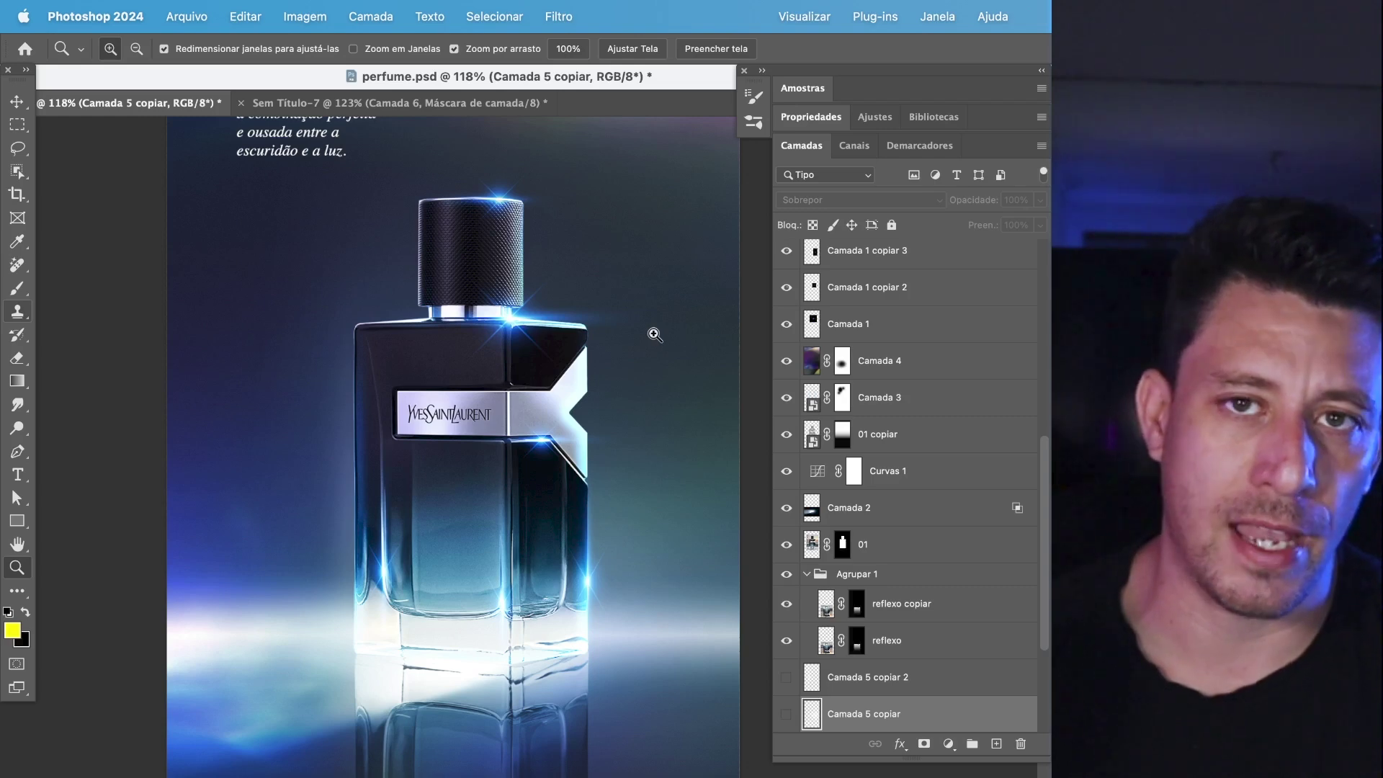
drag(619, 454, 607, 282)
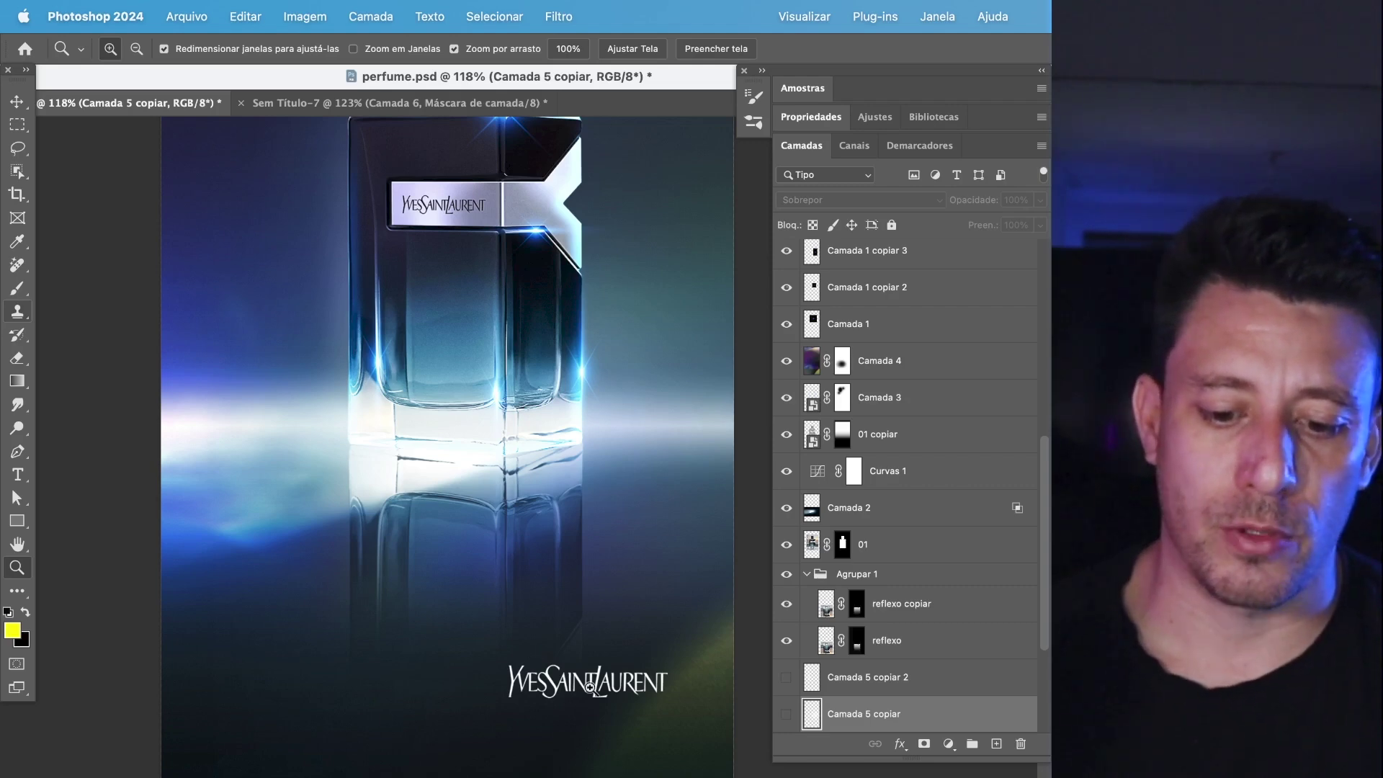
drag(623, 485, 640, 735)
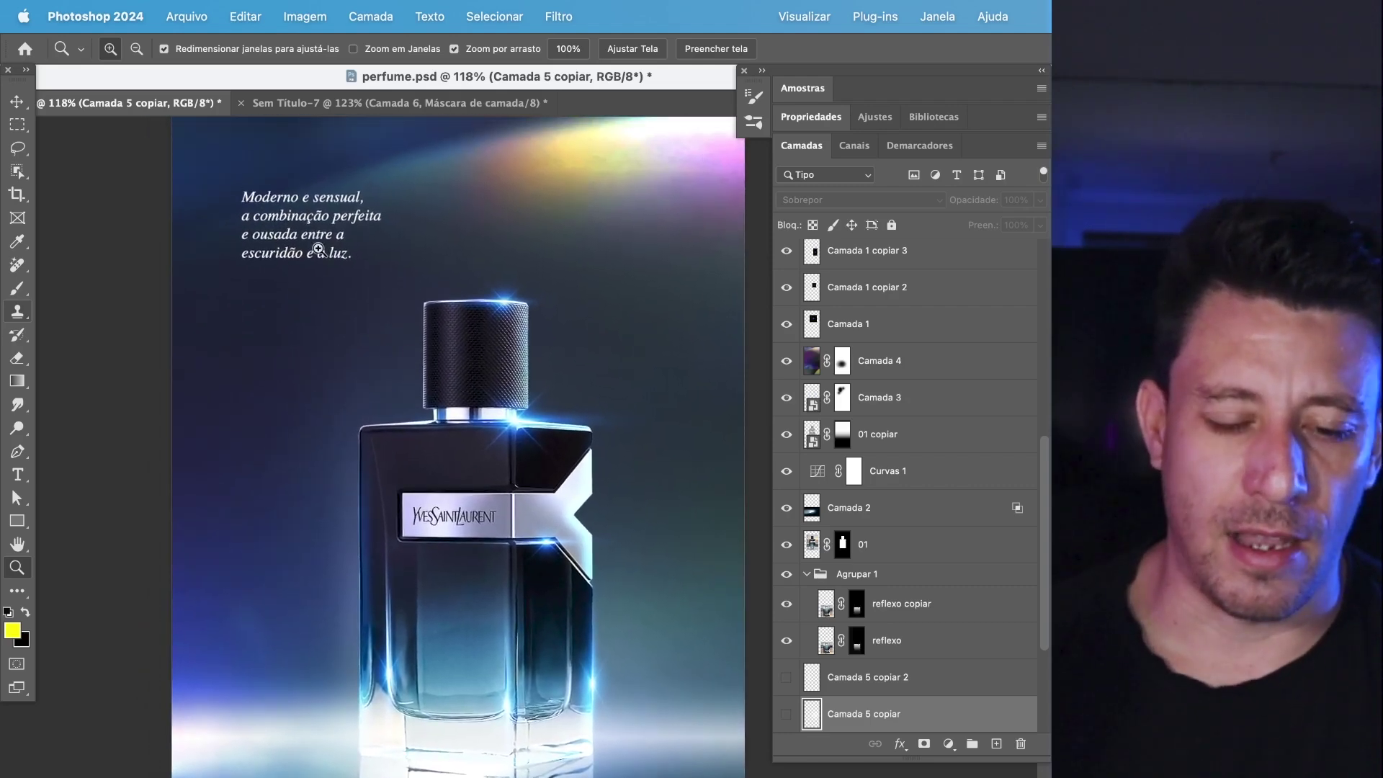